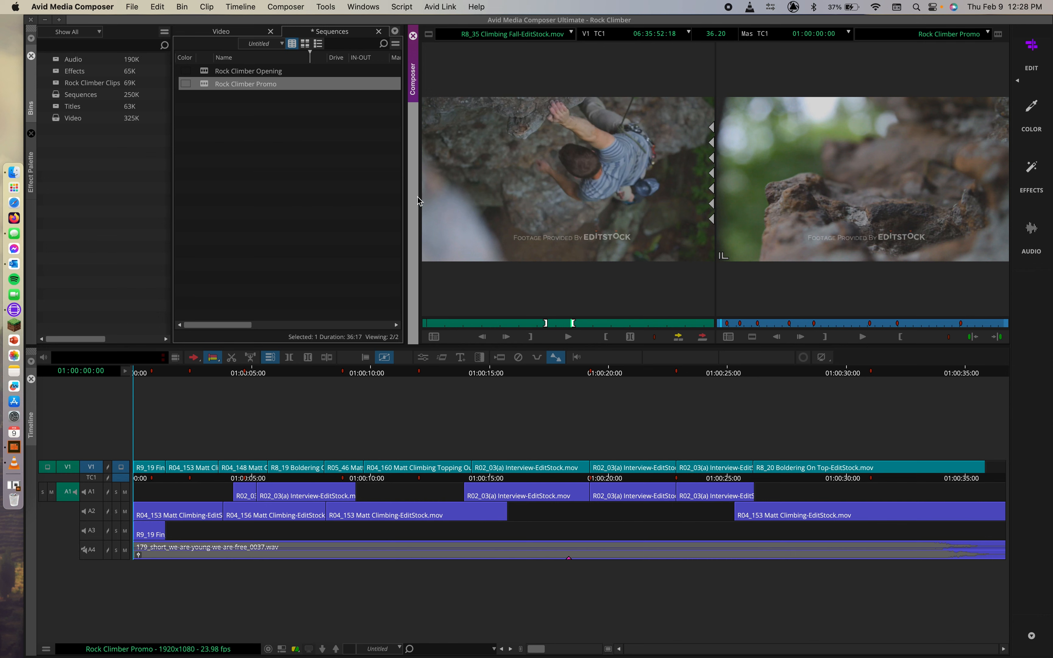
Open the Effect Palette and look through its Filters, Transitions, Audio Track and Audio Clip effect lists.
click(31, 174)
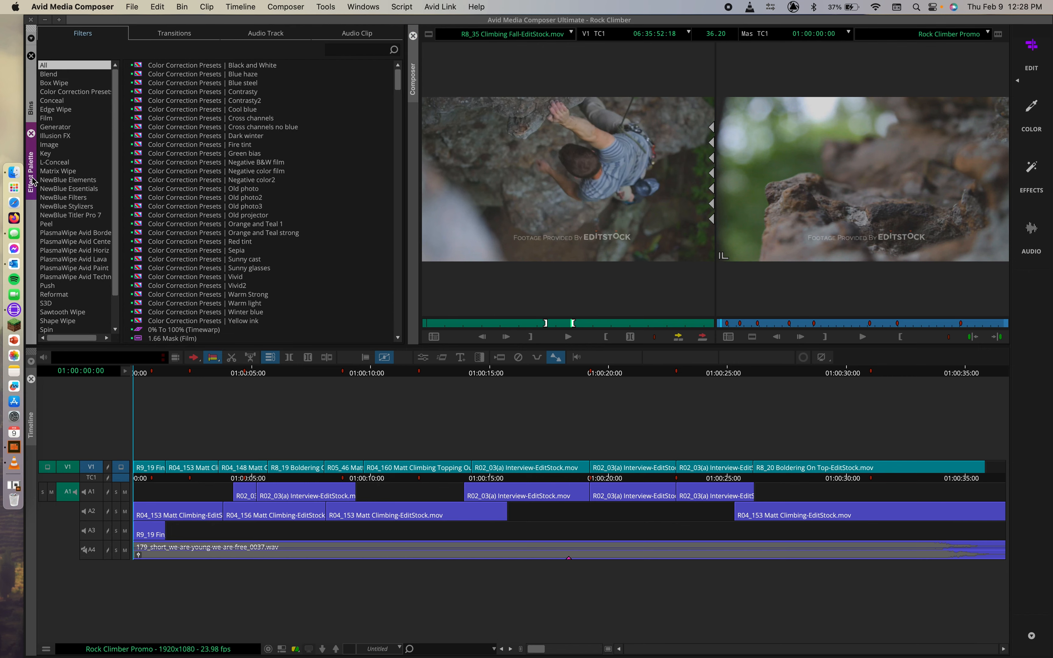
click(169, 31)
click(354, 34)
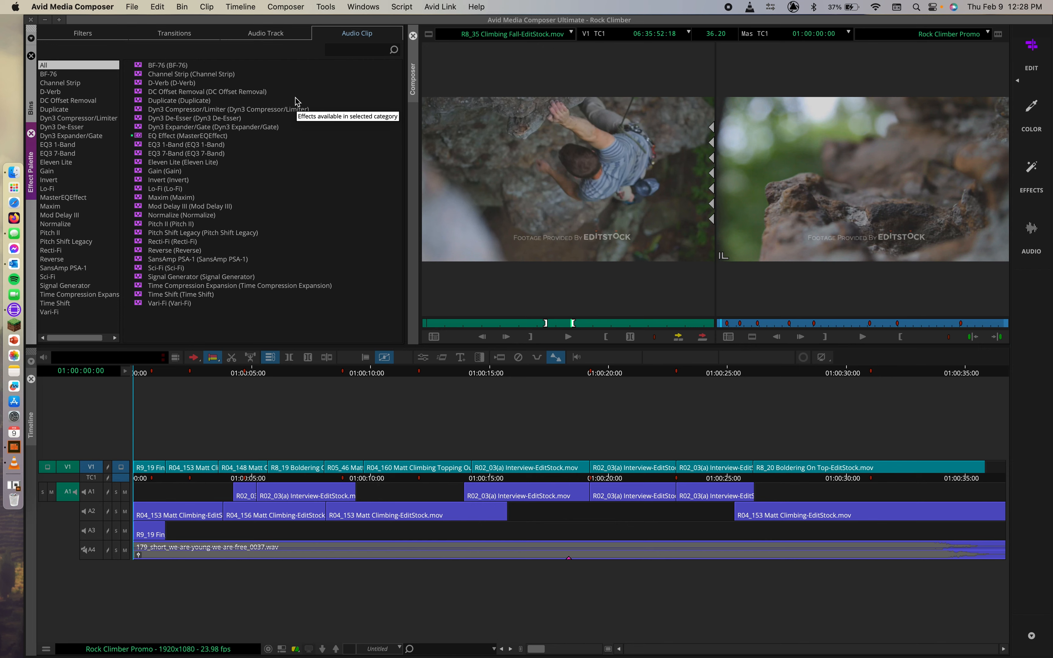
click(117, 36)
click(177, 32)
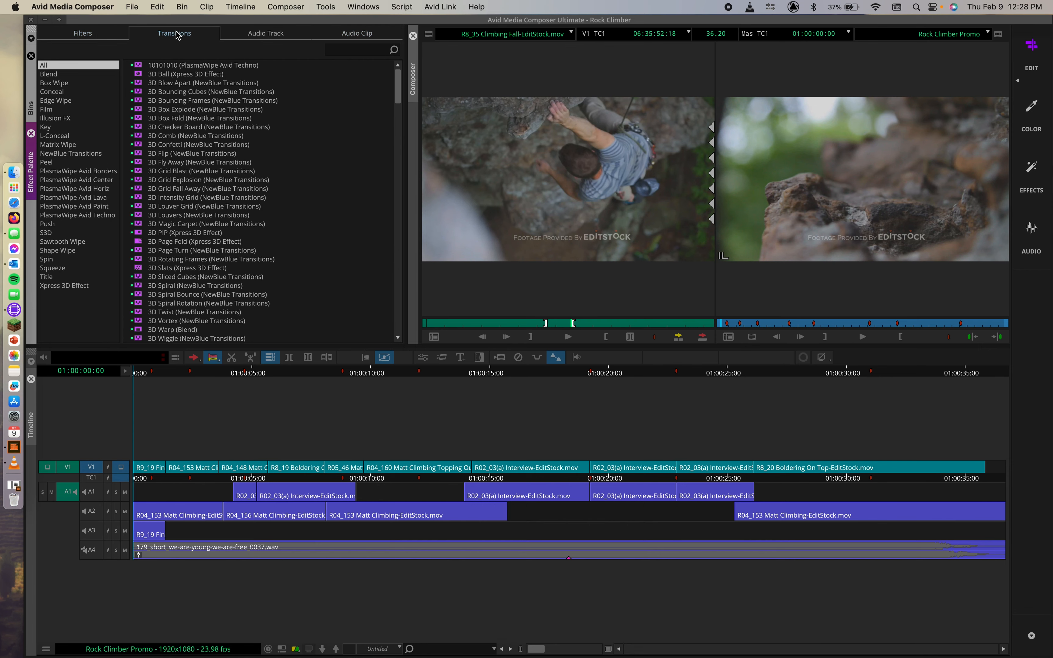
click(266, 32)
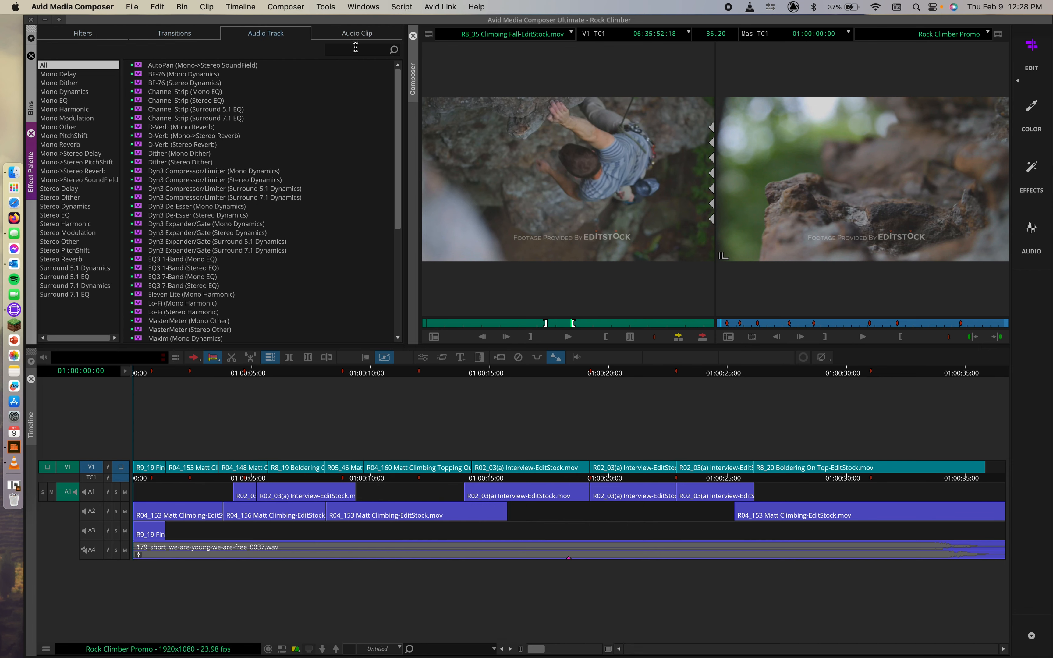
click(371, 33)
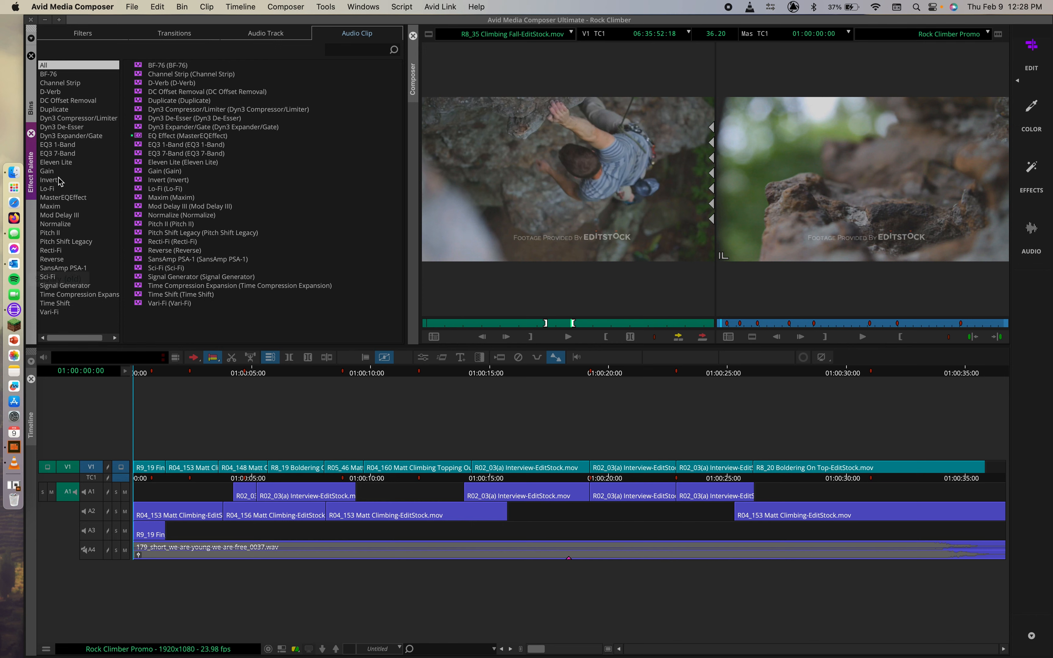
Browse the audio clip effect categories, including Eleven Lite, MasterEQEffect, Pitch II, Channel Strip and Dyn3 Compressor/Limiter.
click(56, 162)
click(60, 198)
click(58, 231)
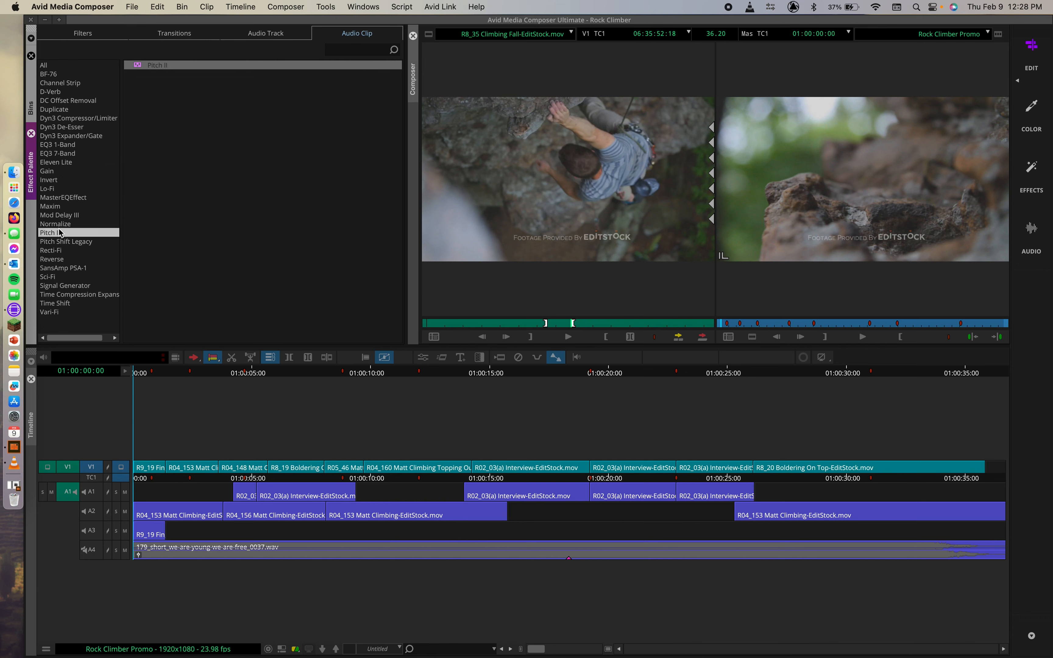
click(71, 152)
click(69, 110)
click(65, 83)
click(53, 66)
click(55, 74)
click(55, 118)
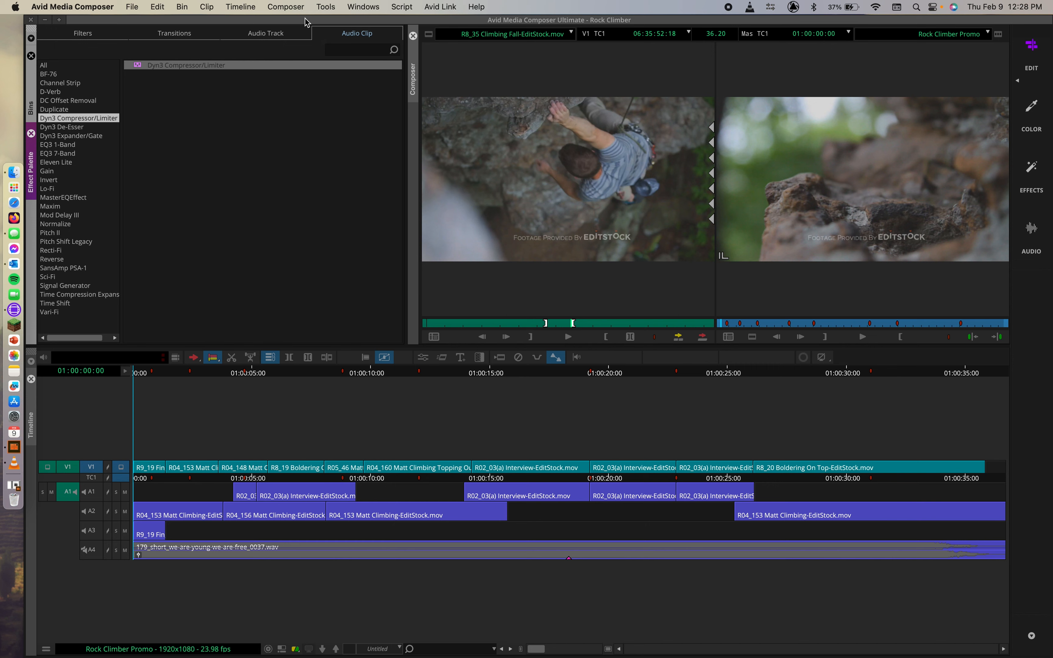
View the Edge Wipe category of the transitions and the Image category of the filters.
click(191, 33)
click(55, 101)
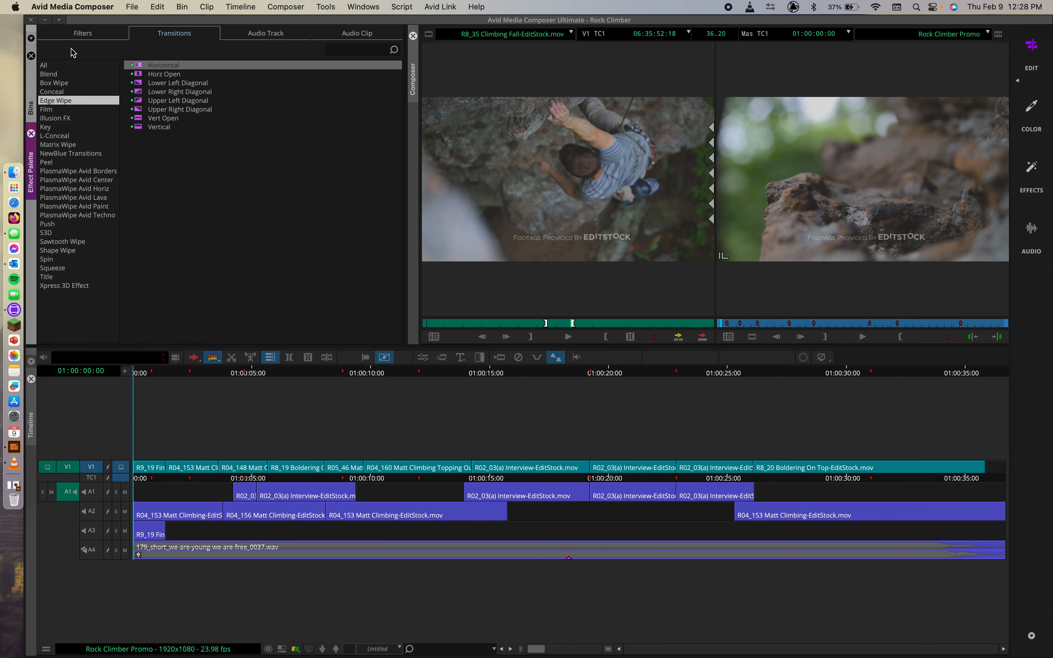
click(74, 34)
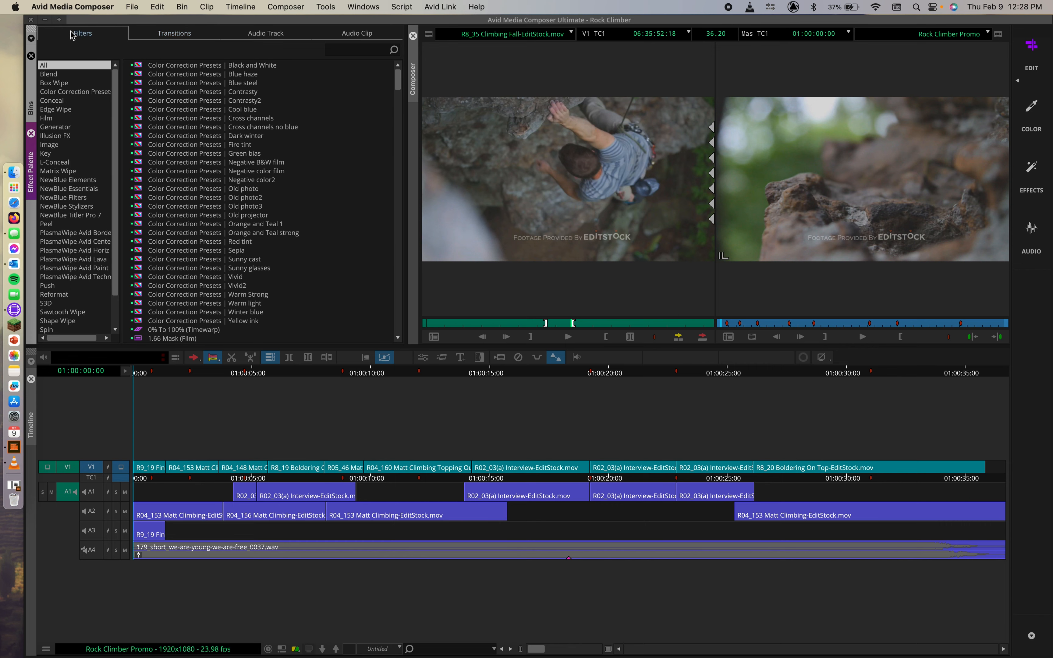
click(55, 145)
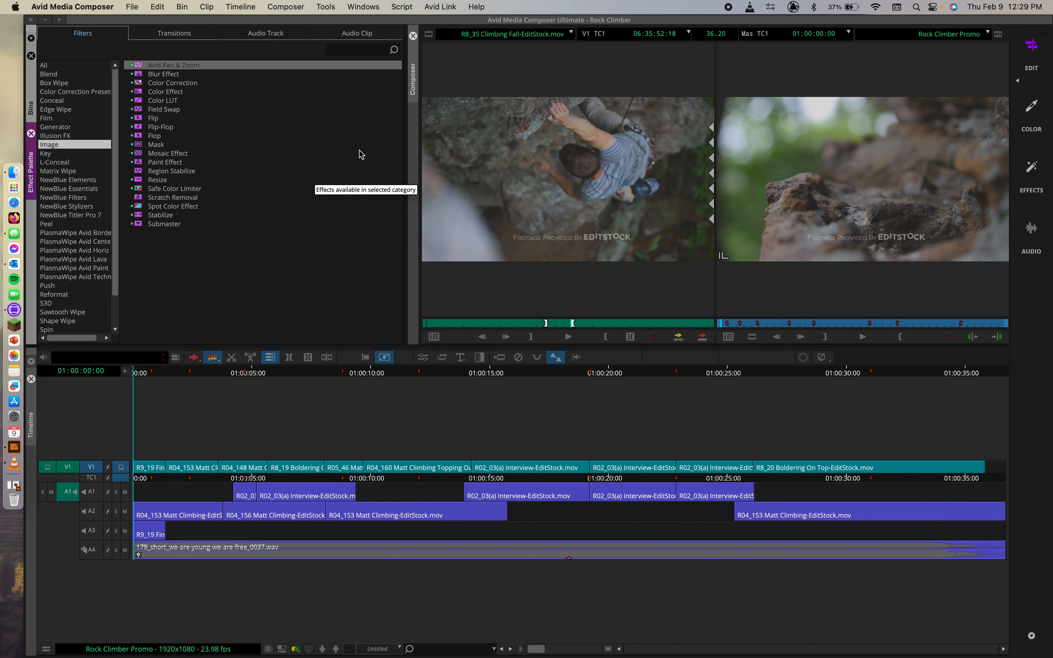
Search the filters for "flop", shorten the search term to compare the matches, and enter "flop" again.
click(360, 51)
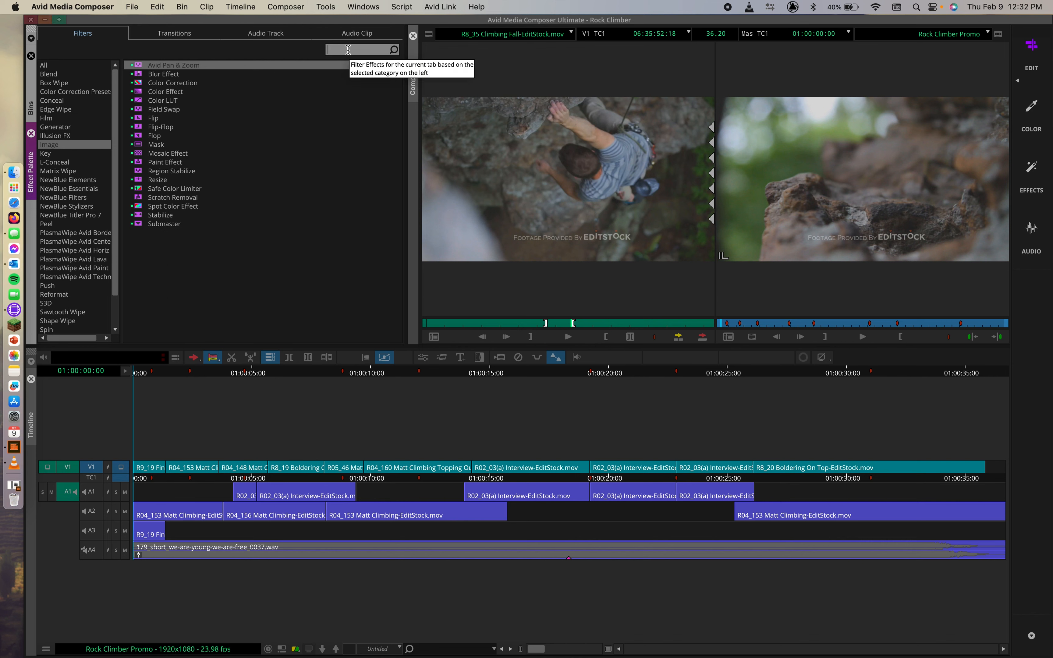
text(flop)
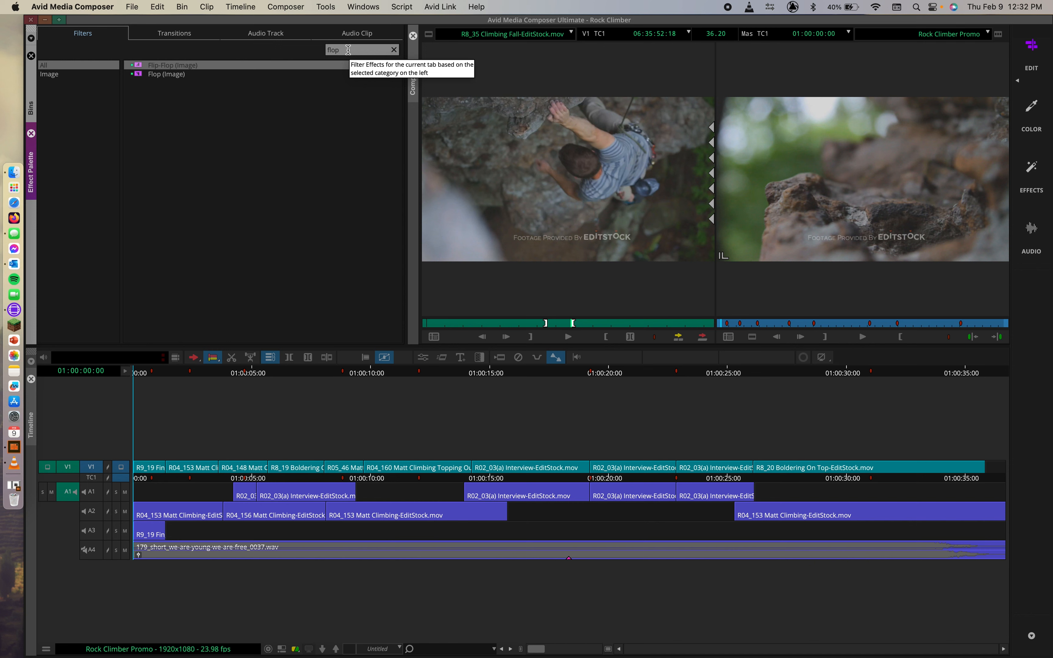
key(BackSpace)
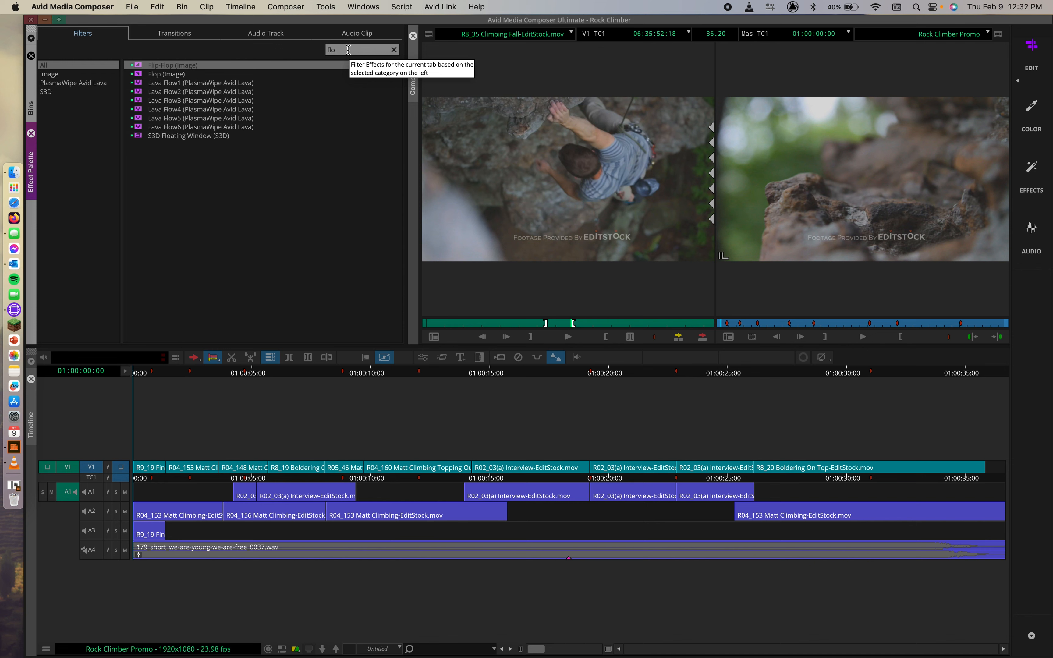
key(BackSpace)
key(BackSpace)
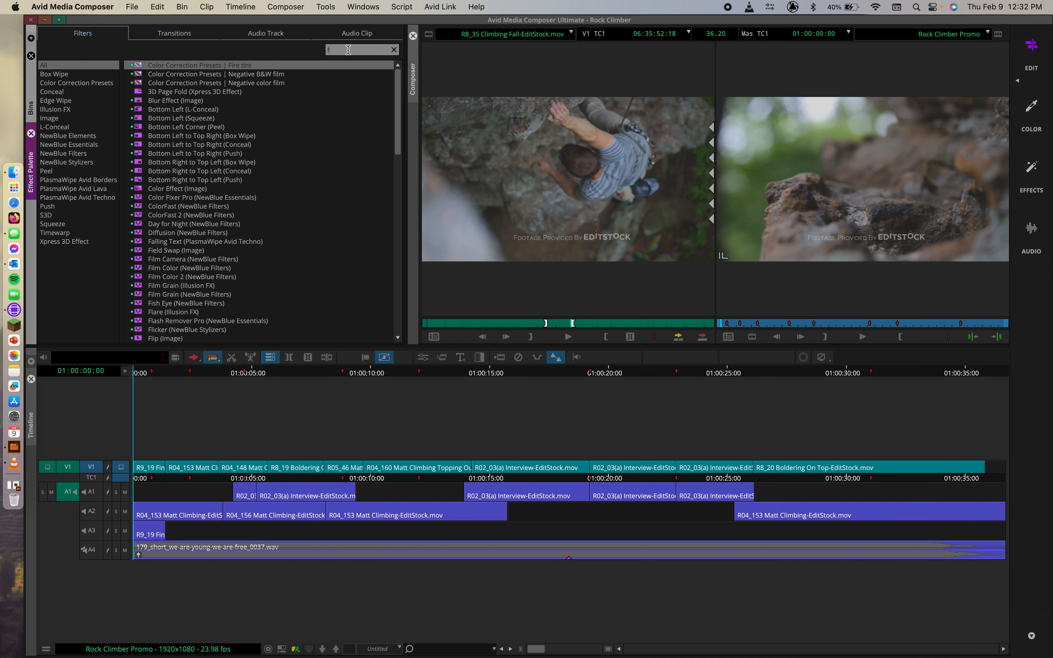
text(l)
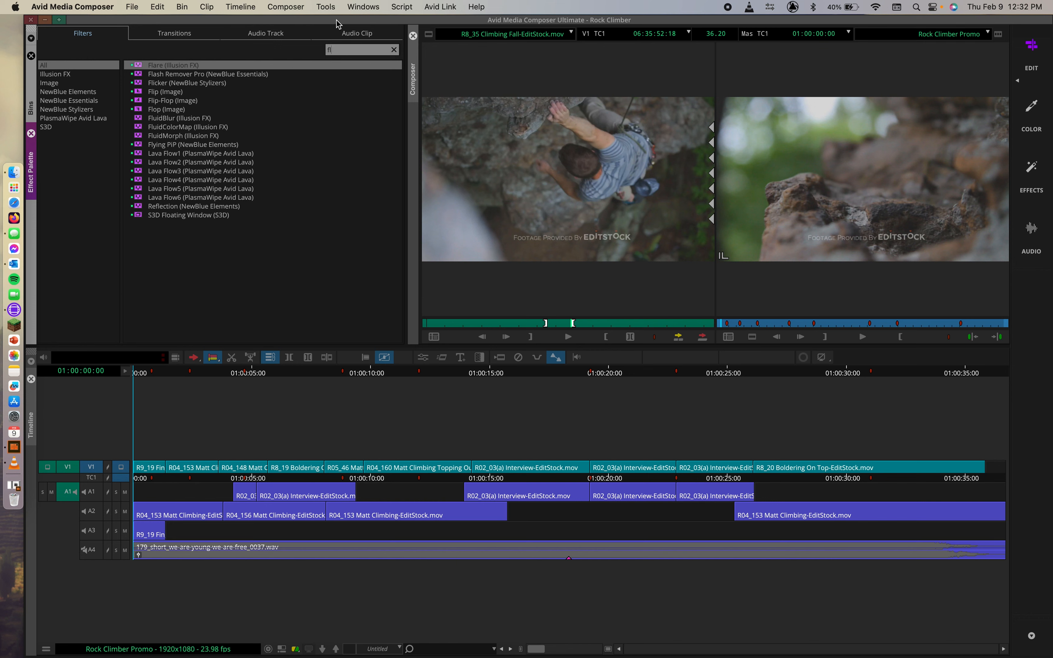
text(op)
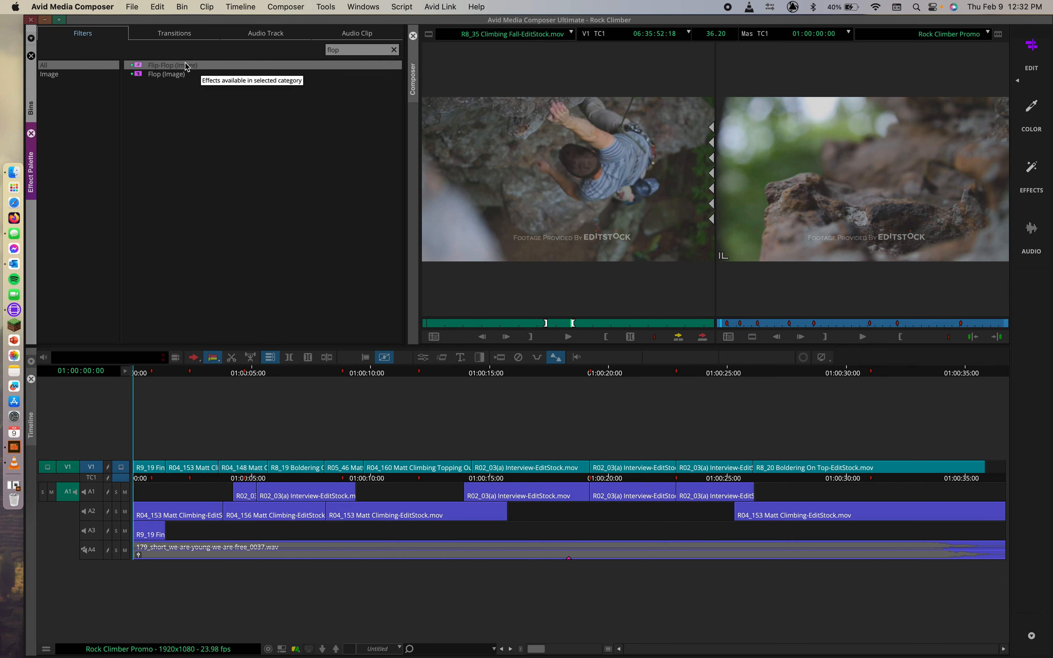
Check the "flop" search against the transitions, audio track and audio clip effects, return to the filters and clear the search.
click(178, 31)
click(349, 48)
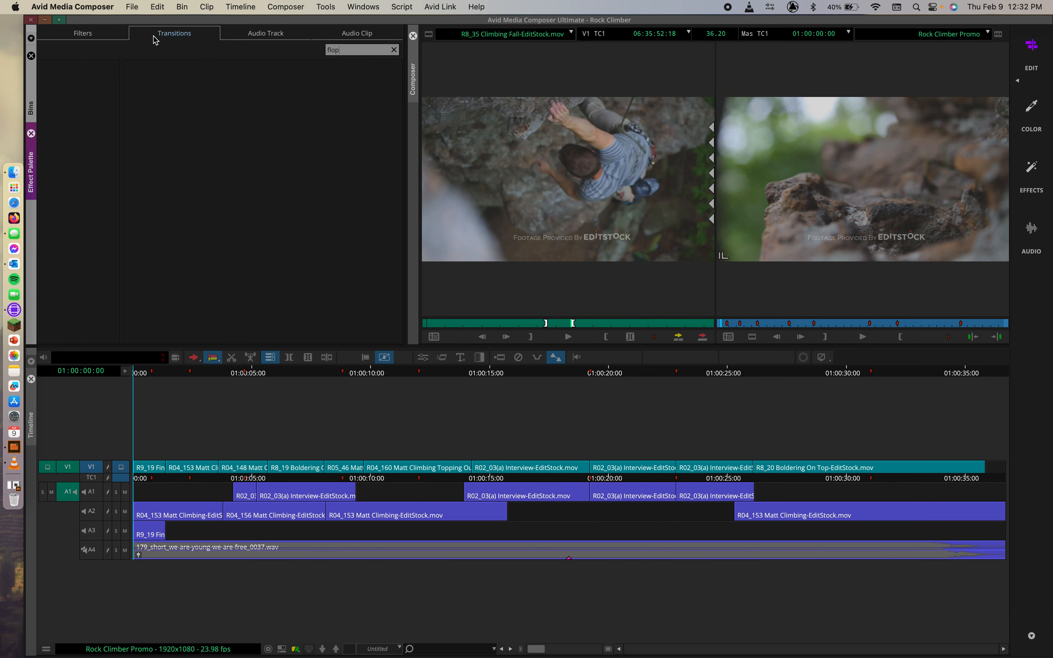
click(288, 35)
click(347, 33)
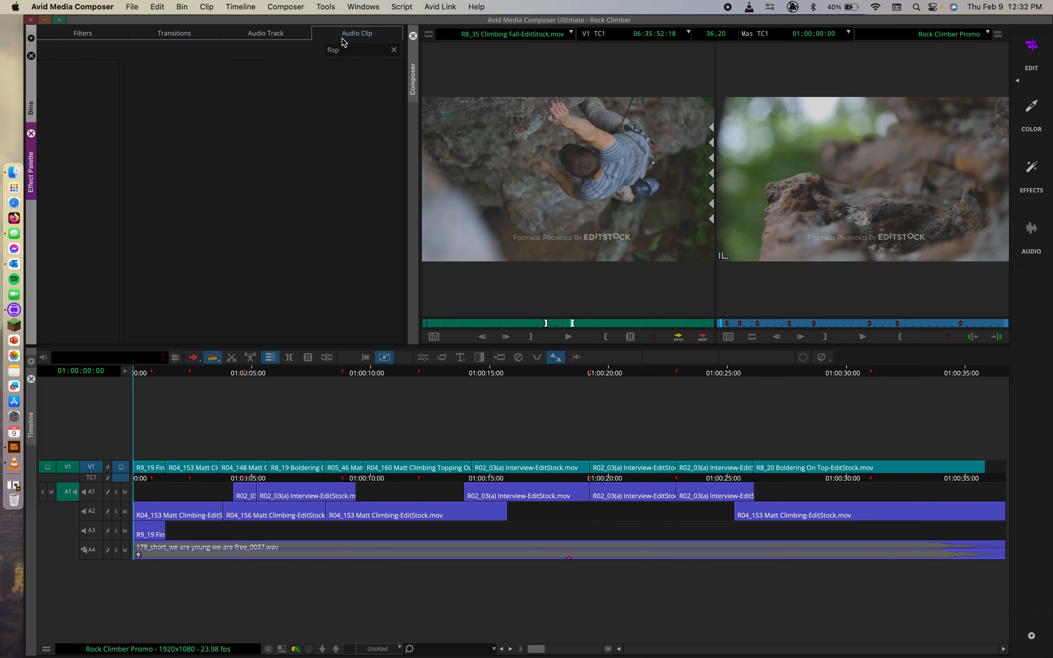
click(86, 35)
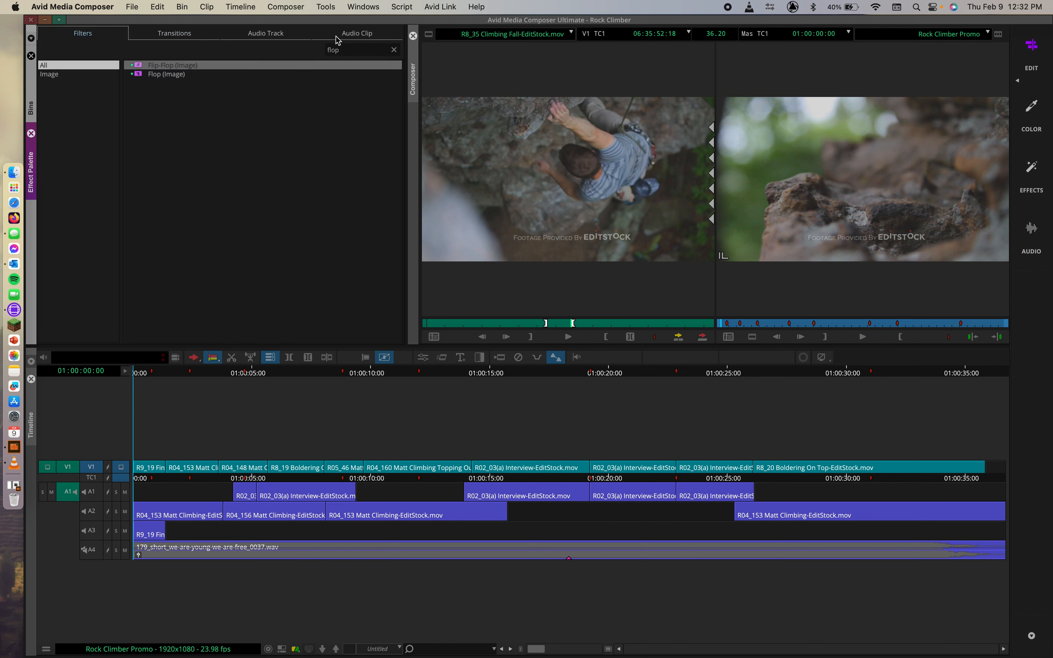
click(394, 49)
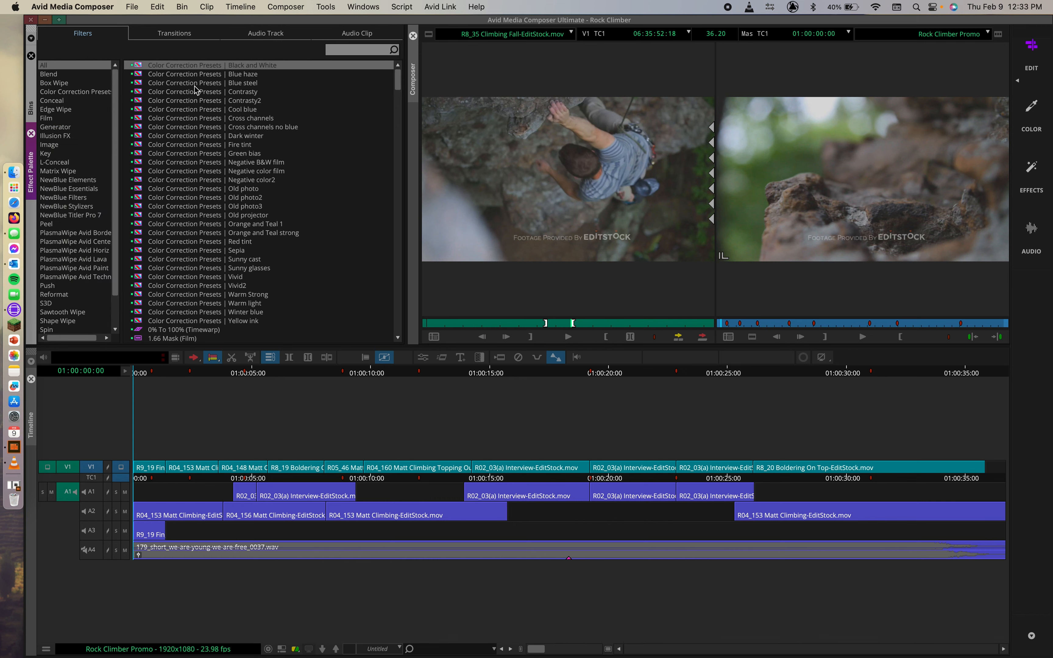
Search the transitions for "upp" and compare the matches among the filters and audio track effects.
click(182, 36)
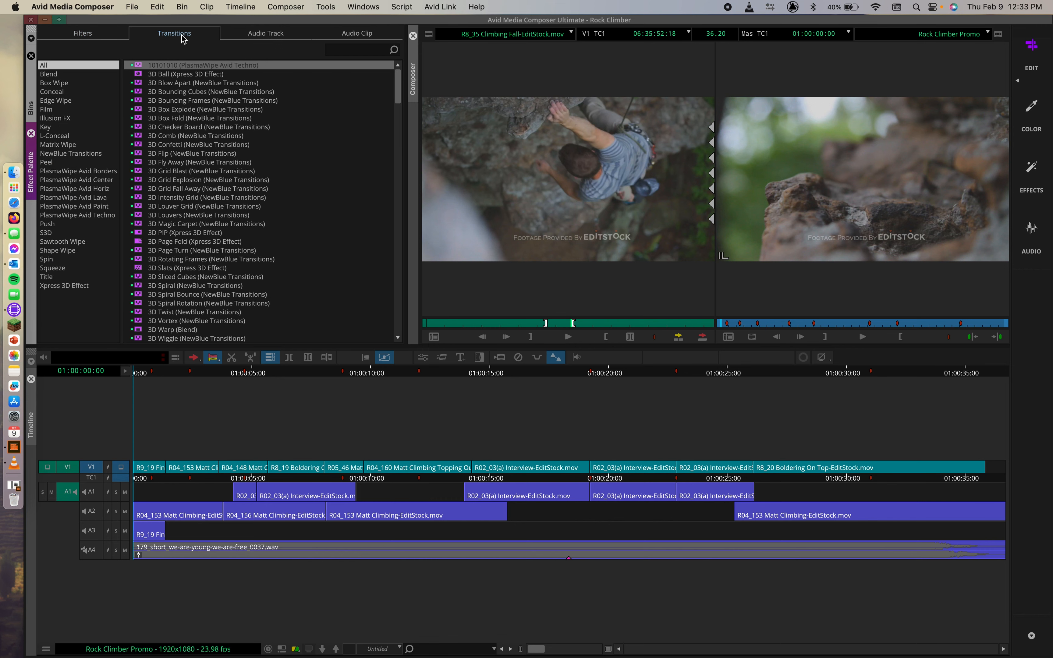
click(341, 51)
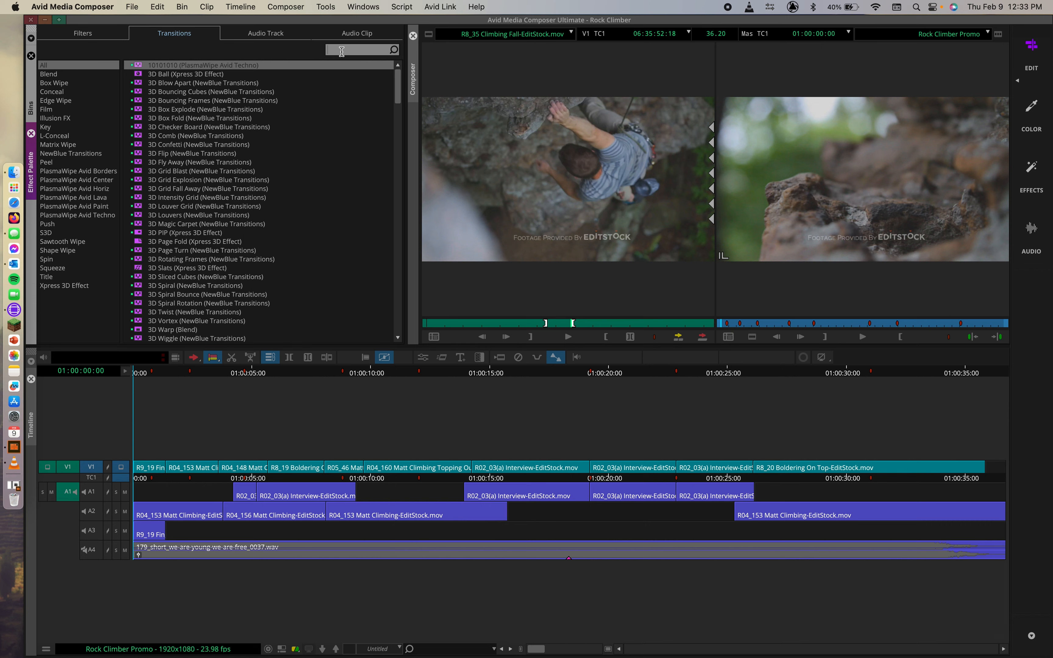
text(upp)
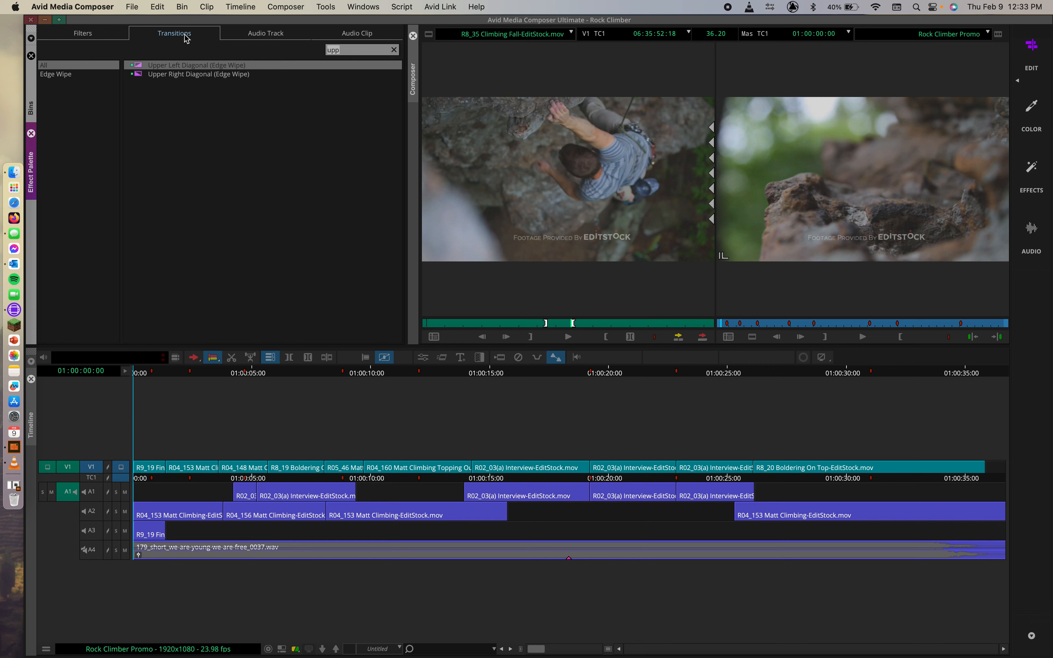
click(81, 34)
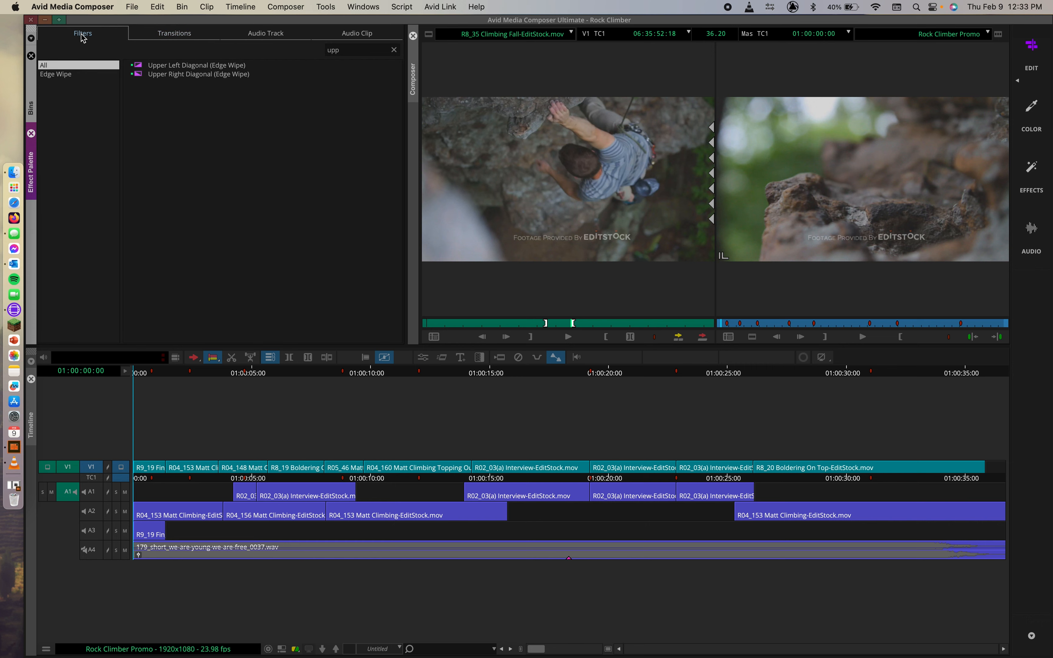
click(281, 33)
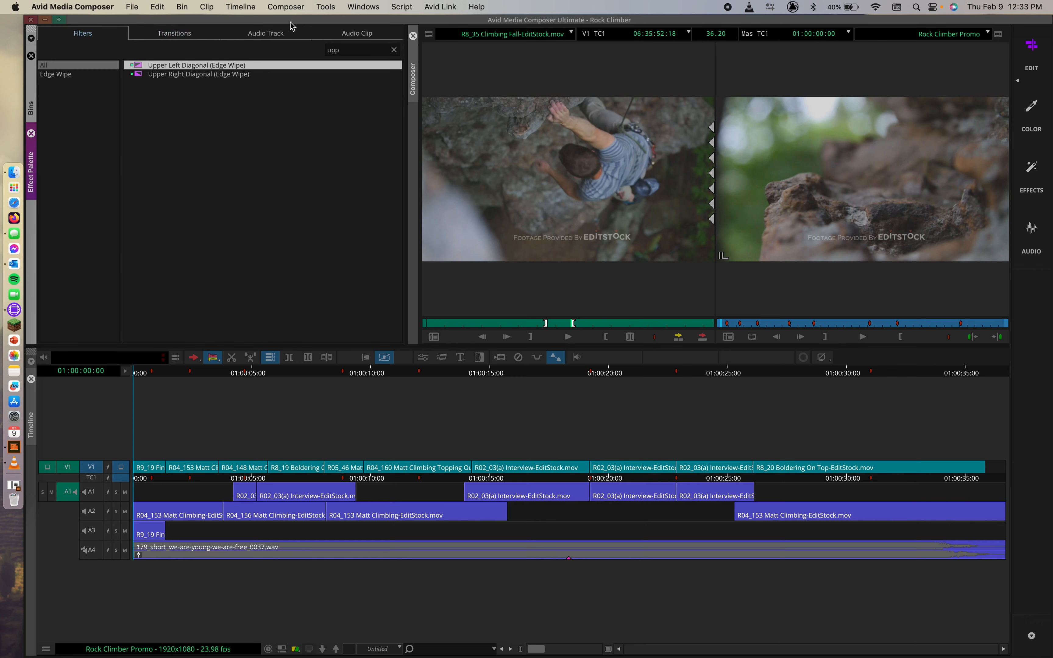
Extend the effect search to "upper", view the Edge Wipe matches among the filters, and clear the search.
click(341, 47)
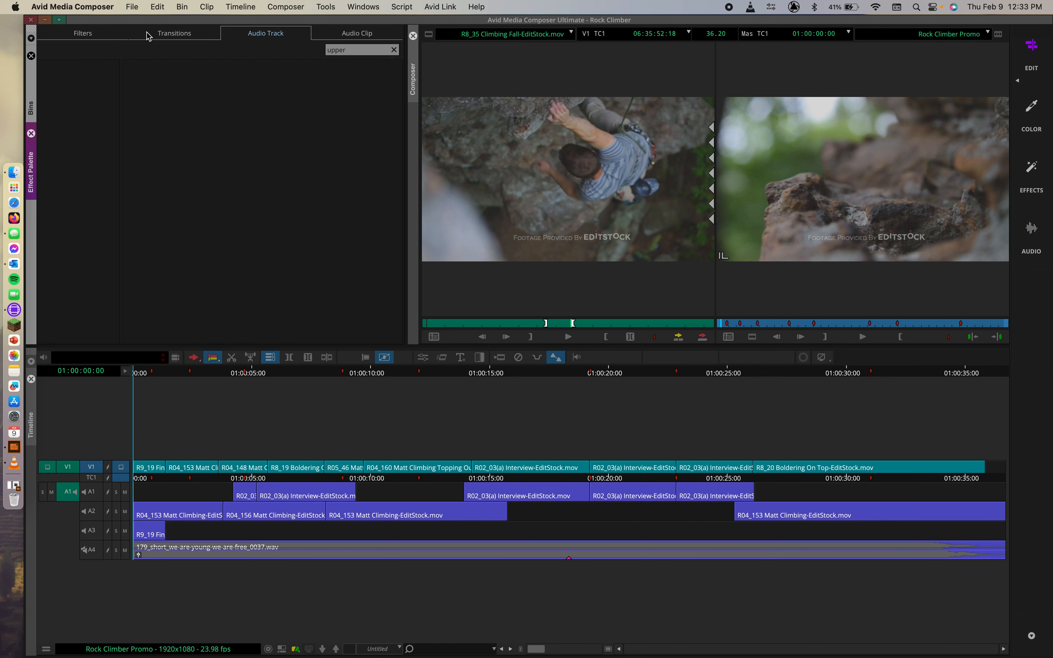
click(82, 35)
click(72, 76)
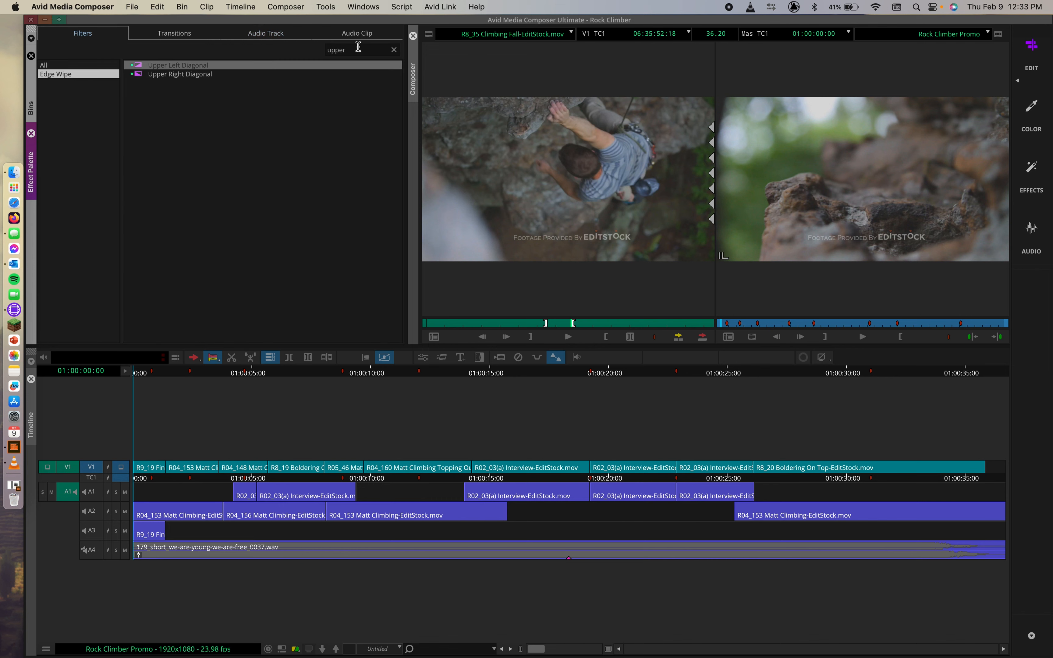
click(394, 50)
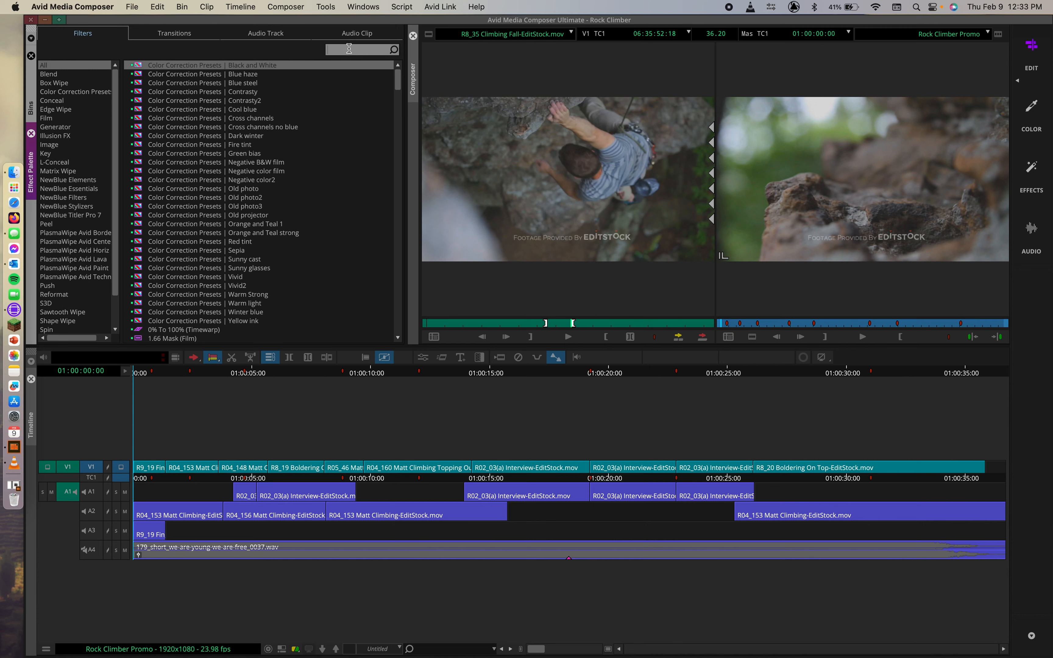
Search the filters for "flop", add Flip-Flop to the first R02_03(a) Interview clip on V1, and move the playhead into that clip.
text(flop)
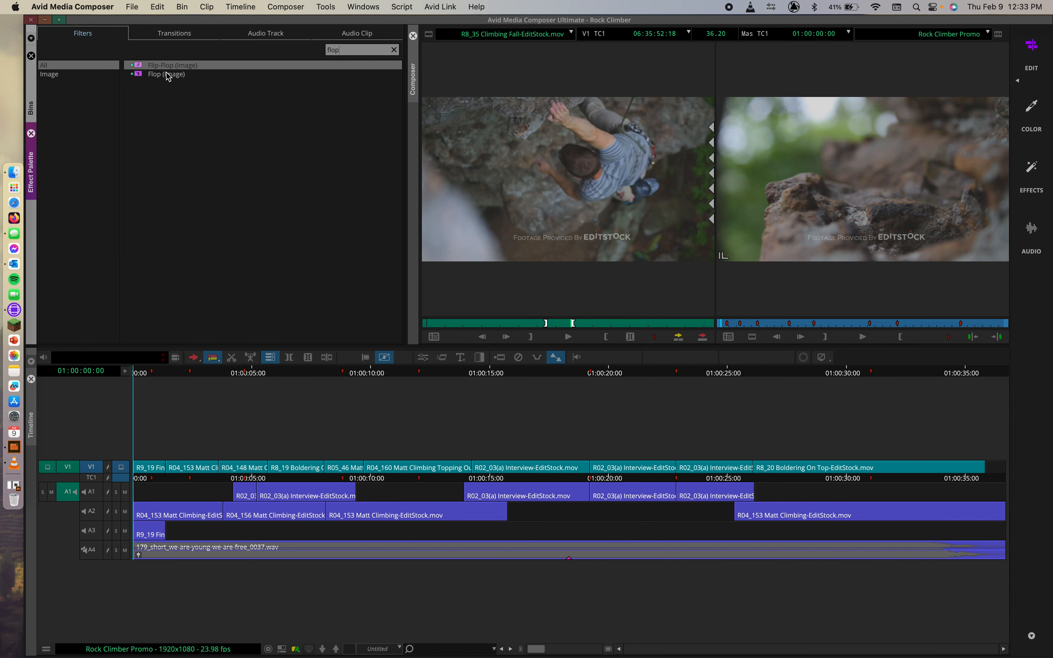
drag(168, 61, 497, 468)
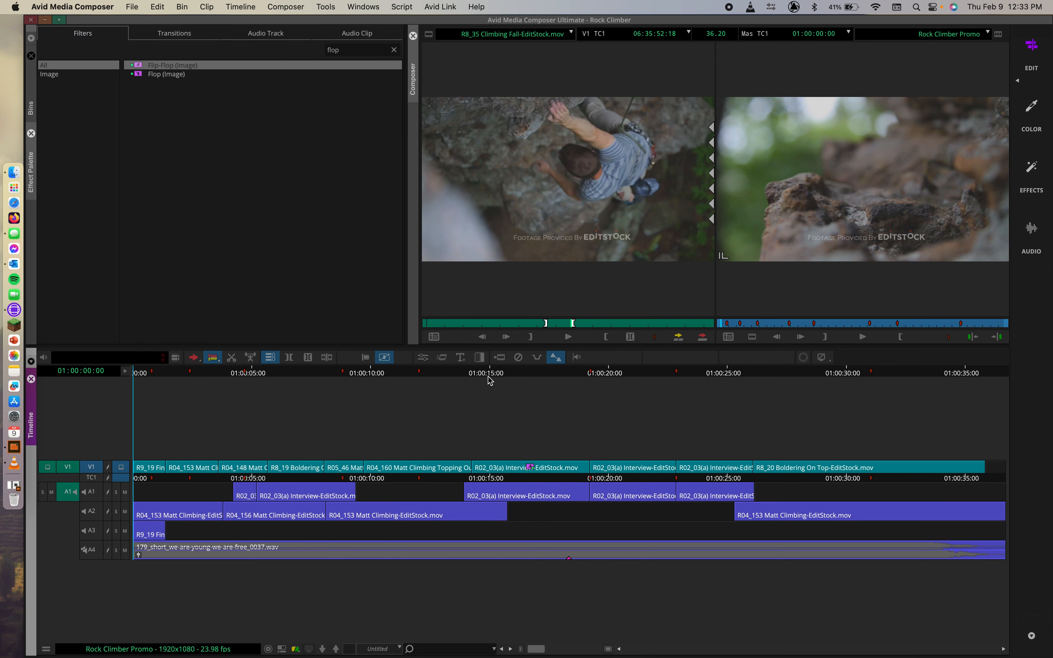
drag(474, 374, 532, 378)
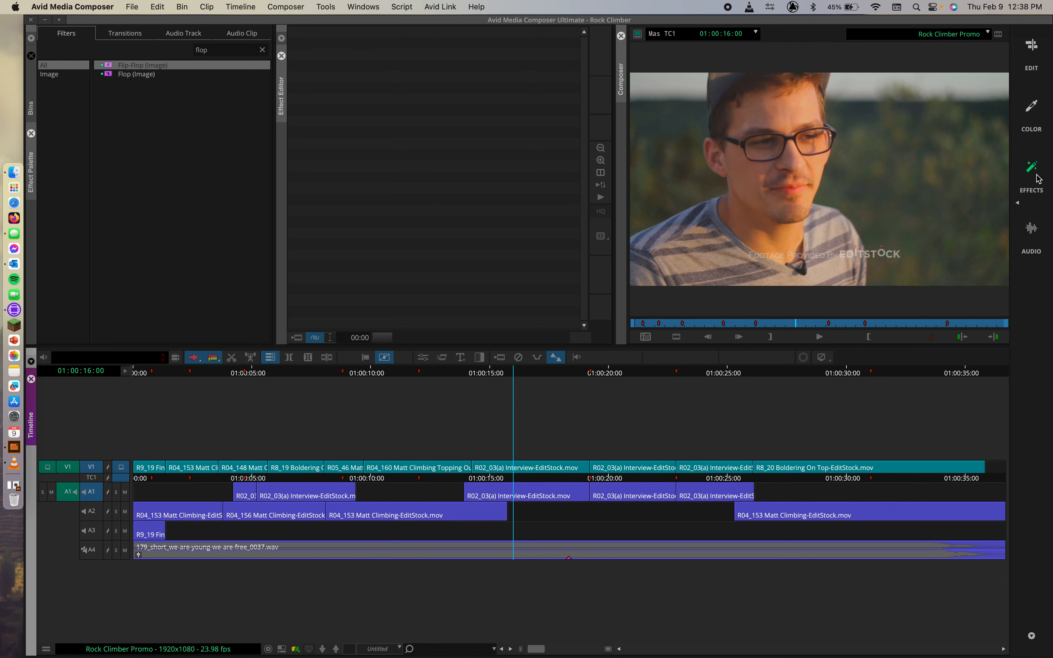
Select the R02_03(a) Interview clip under the playhead and apply the Flip-Flop filter to the selection.
click(521, 469)
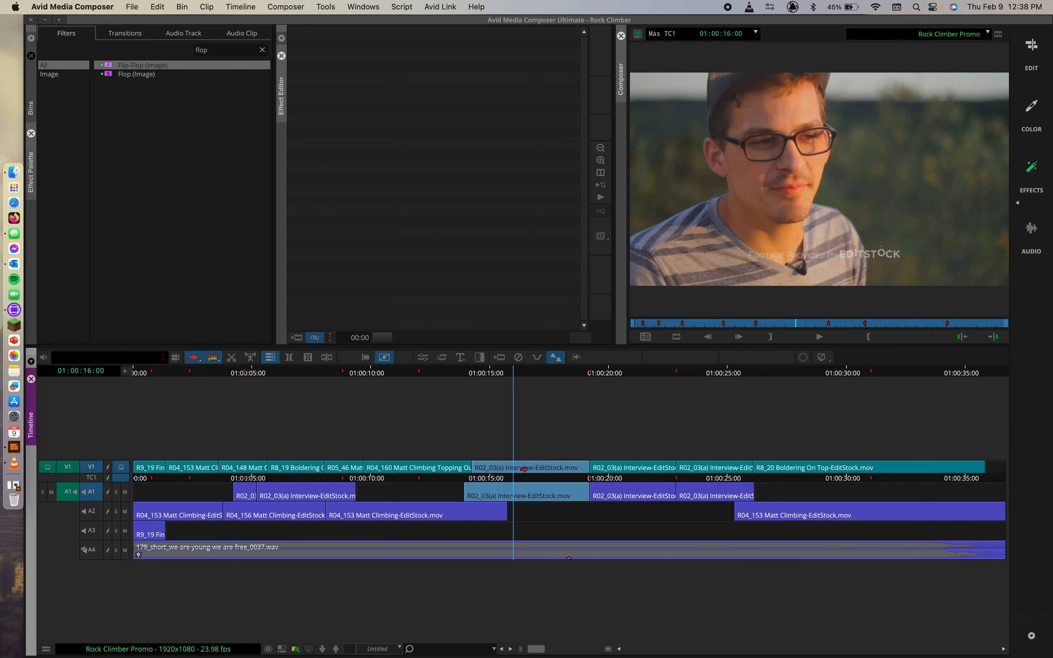
double_click(109, 72)
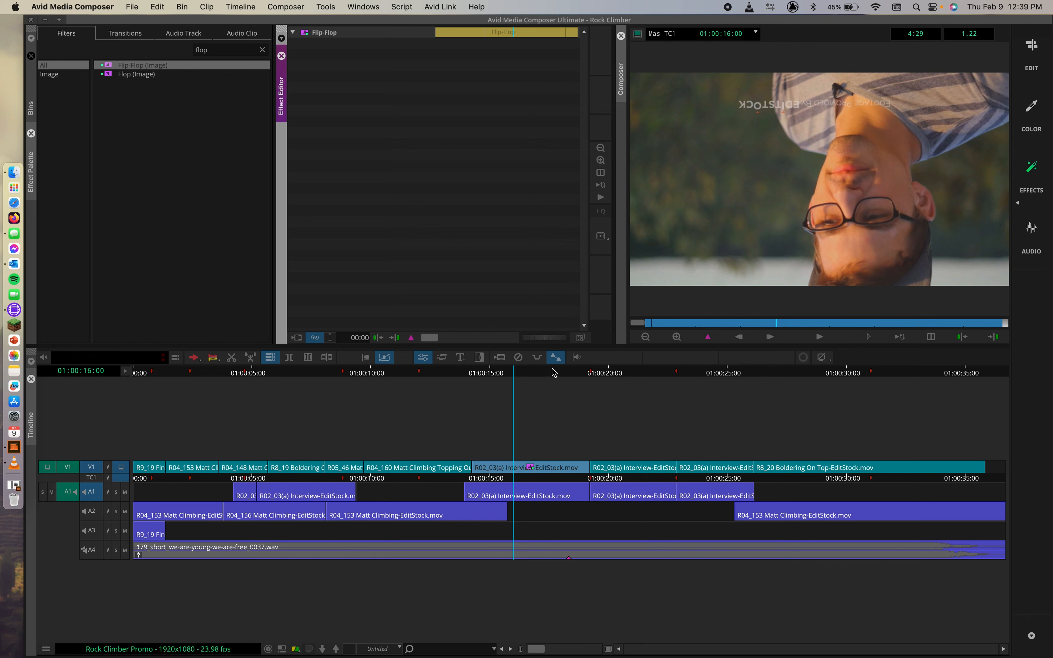
Remove the Flip-Flop effect from the interview clip and return to the Edit workspace.
click(519, 359)
click(518, 359)
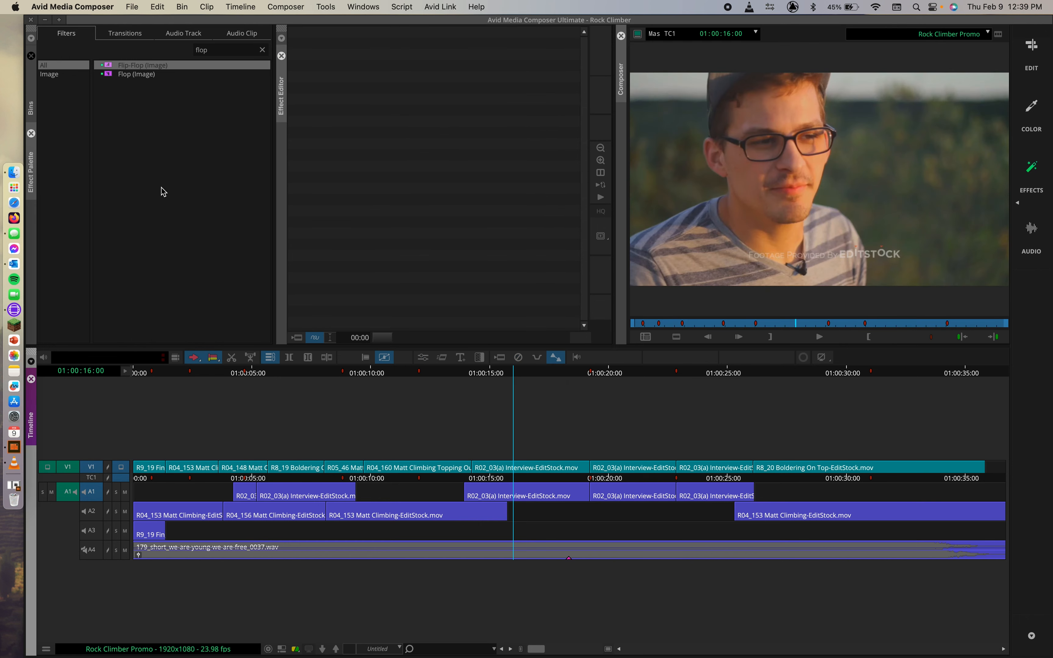
click(192, 359)
click(1030, 46)
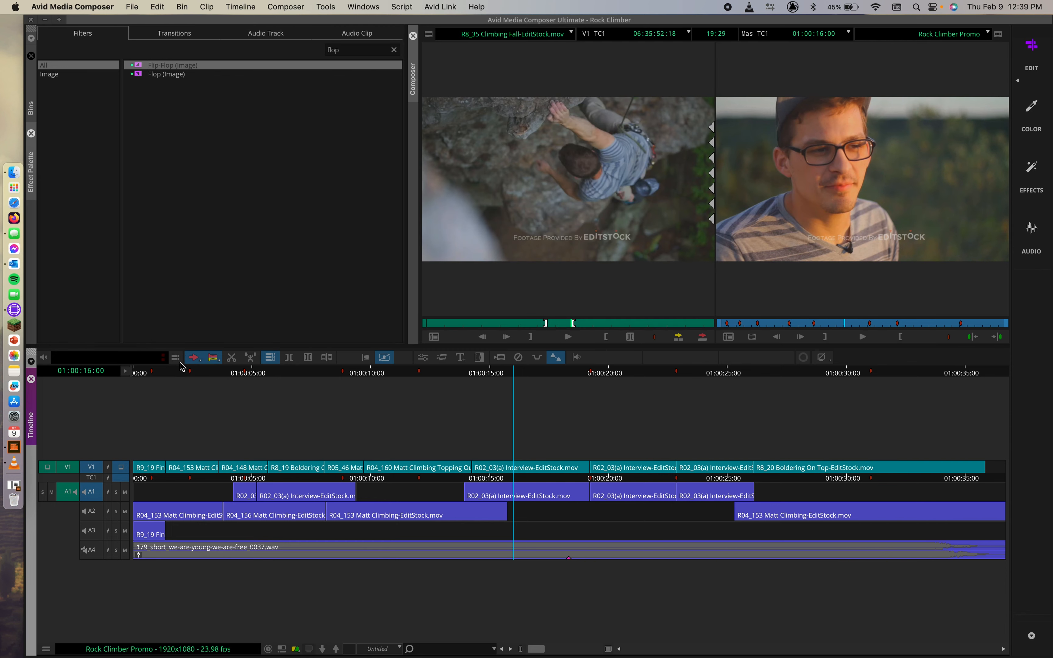
Apply the Flip-Flop filter to the four V1 clips from R04_148 through R04_160, and place the playhead within them to view the effect.
click(248, 467)
shift+click(281, 466)
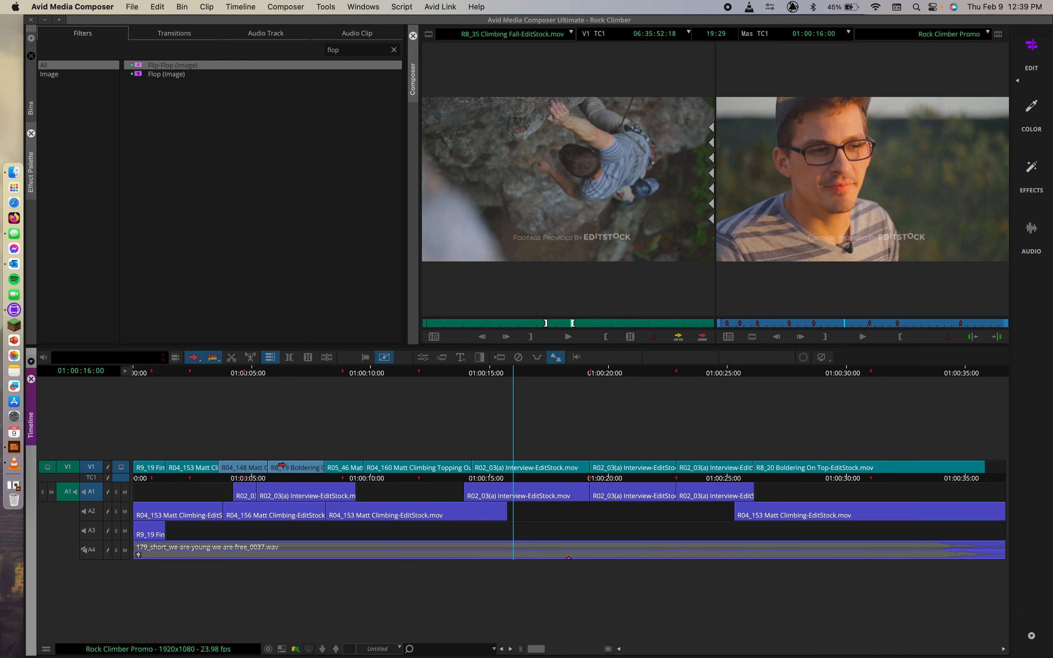
shift+click(343, 465)
shift+click(375, 465)
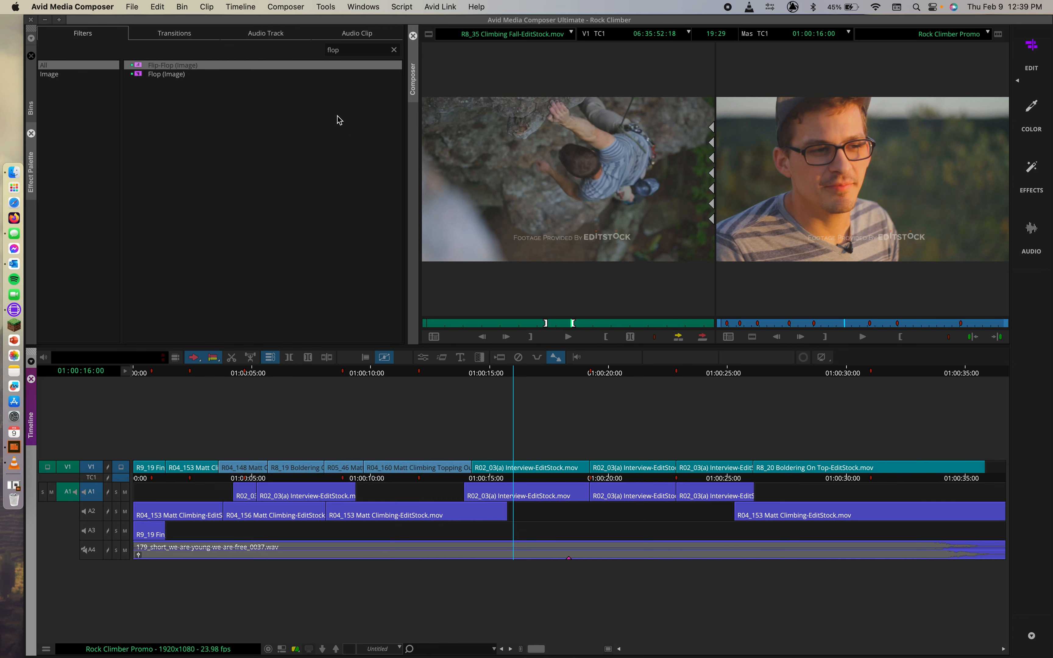
click(141, 68)
double_click(141, 68)
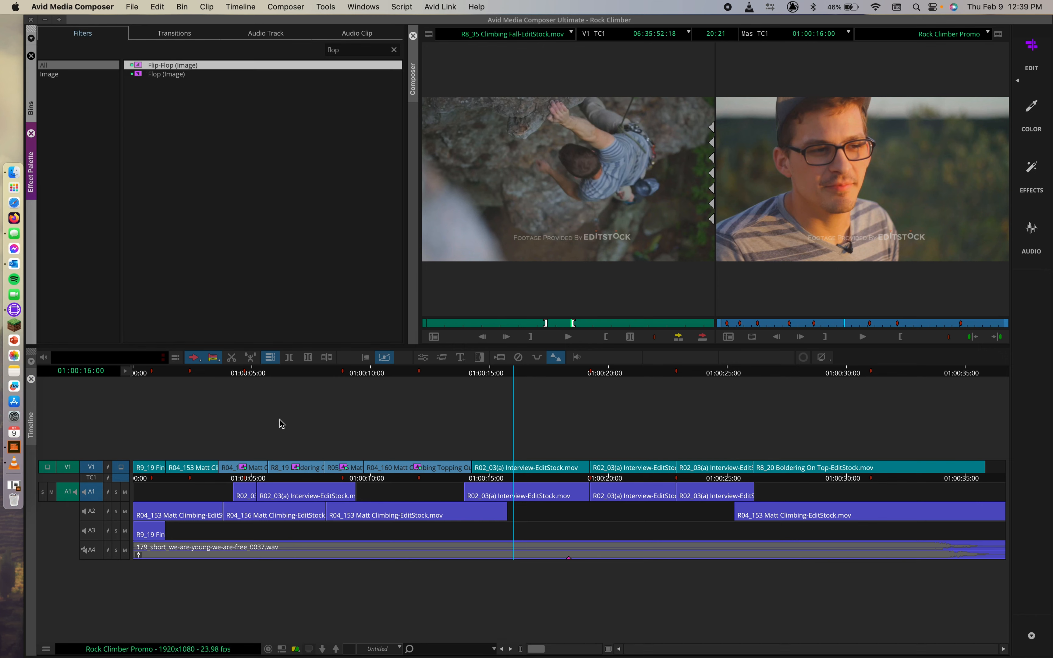
mouse_move(348, 371)
mouse_down()
mouse_move(265, 374)
mouse_move(387, 374)
mouse_move(324, 378)
mouse_move(355, 377)
mouse_up()
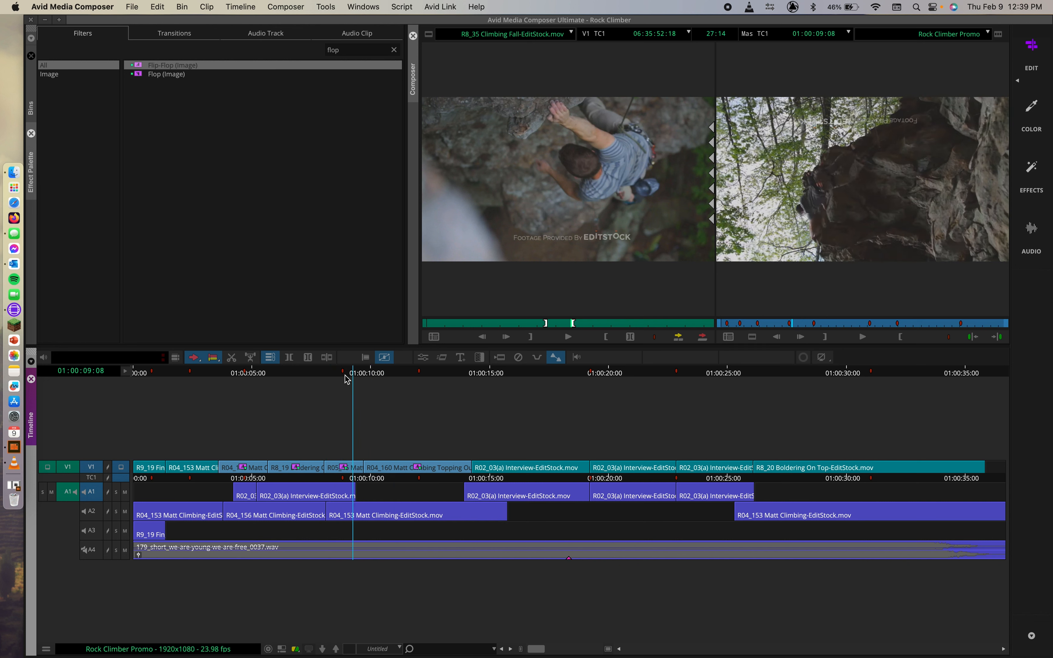
Undo the Flip-Flop effect on the four V1 clips and reposition the playhead.
key(super+z)
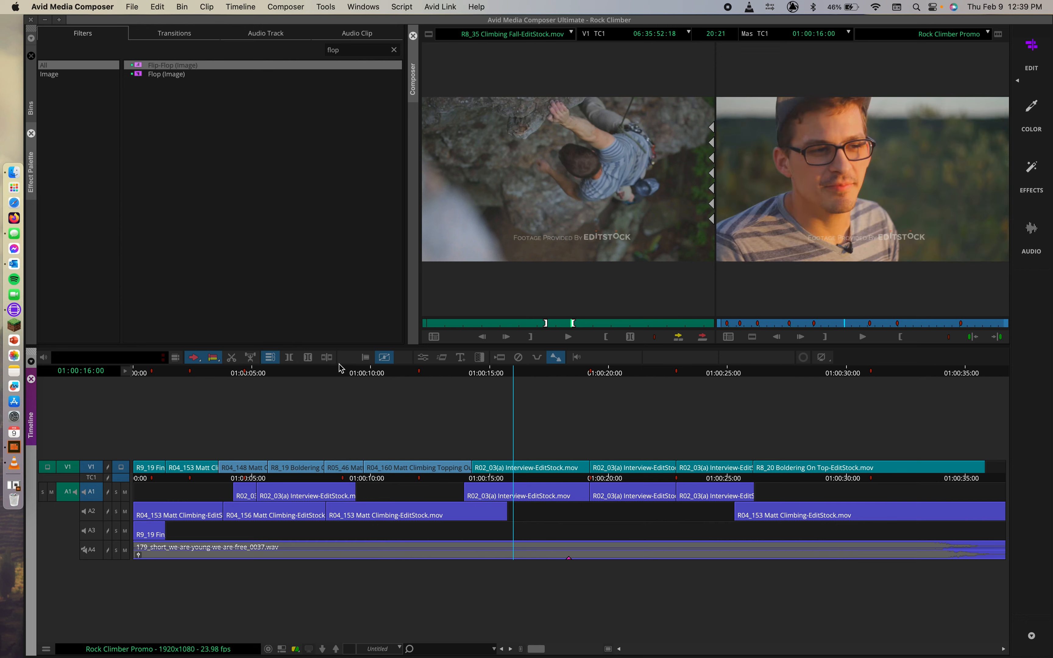
click(479, 374)
drag(481, 377, 497, 377)
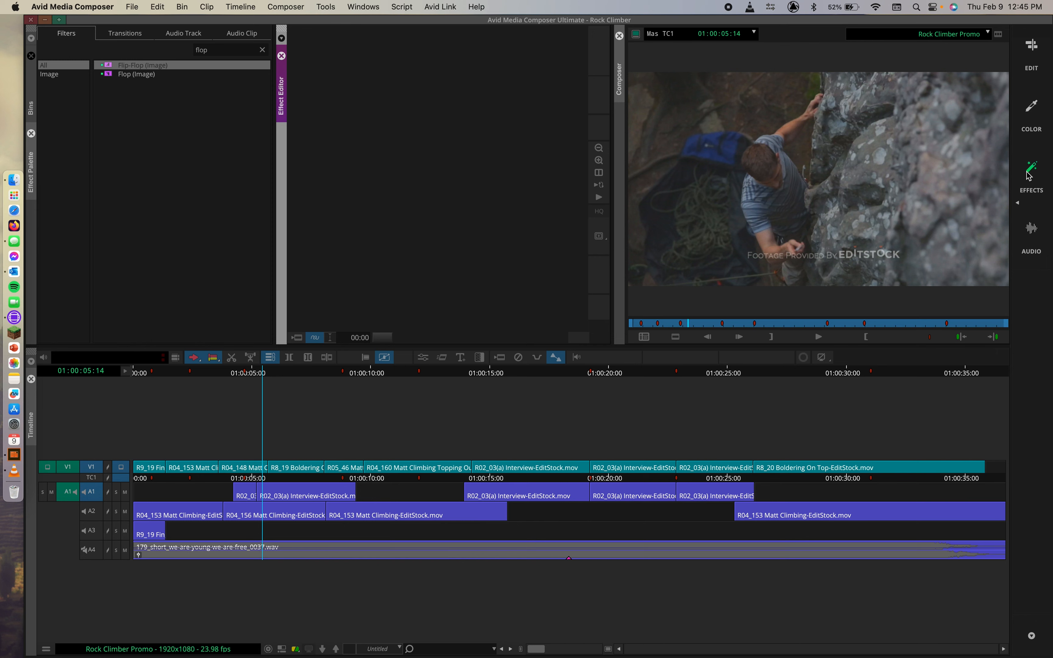
Open the Effect Editor in the Edit workspace and restore that workspace to its default layout.
click(1032, 44)
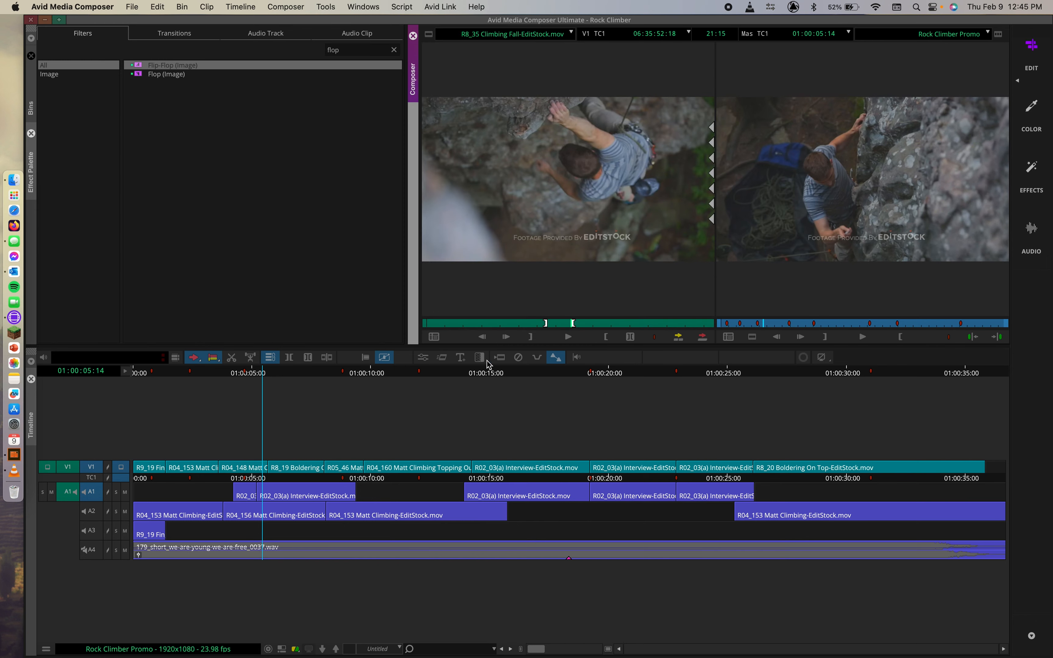
click(423, 358)
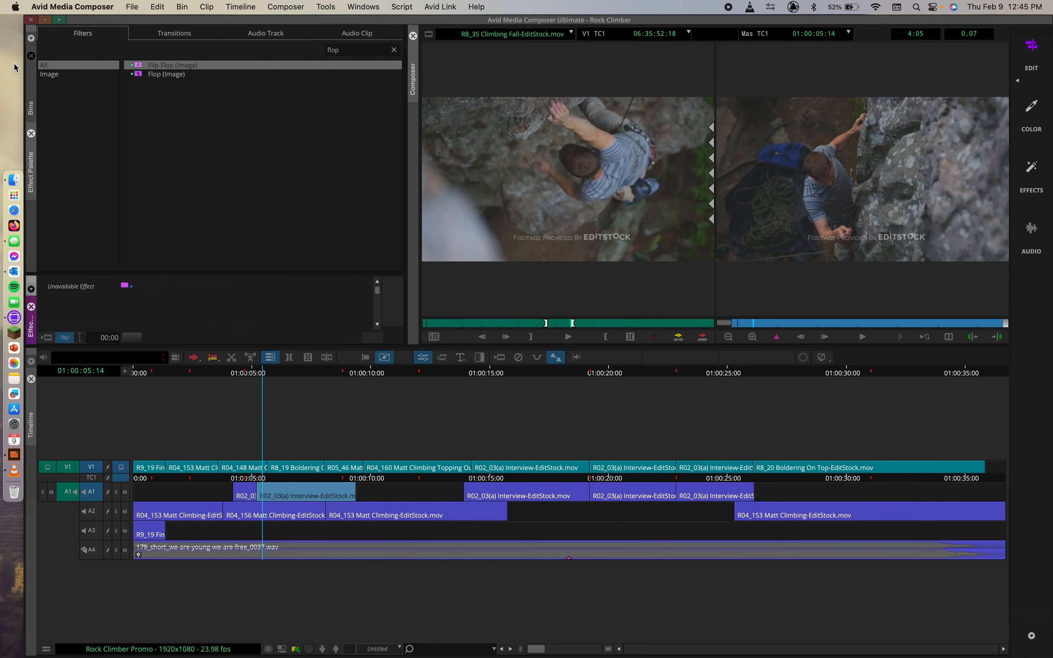
click(1018, 80)
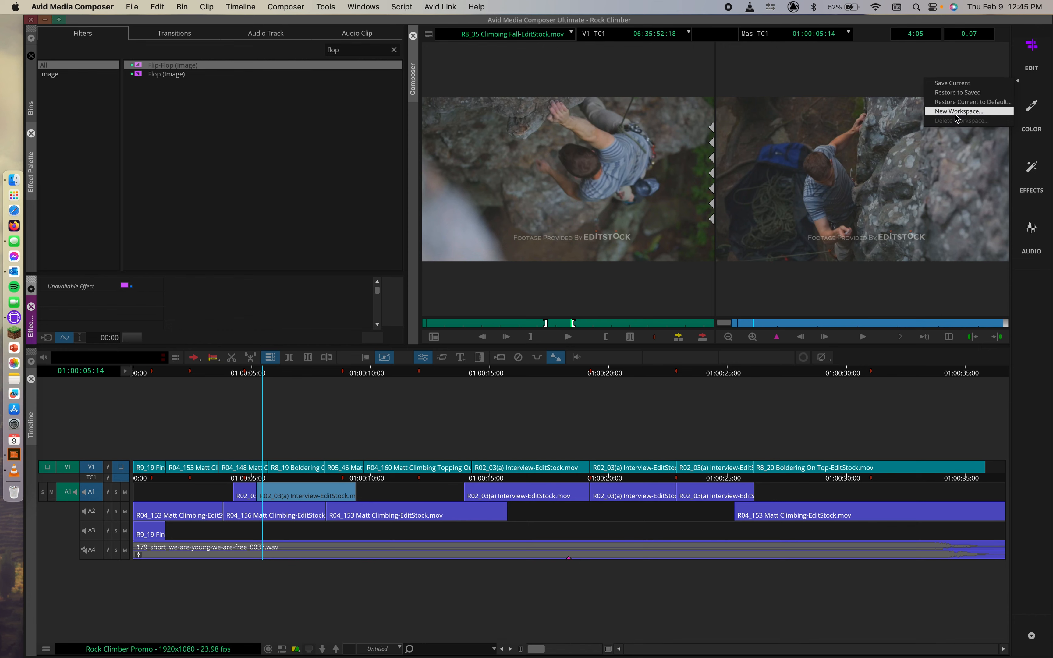
click(959, 101)
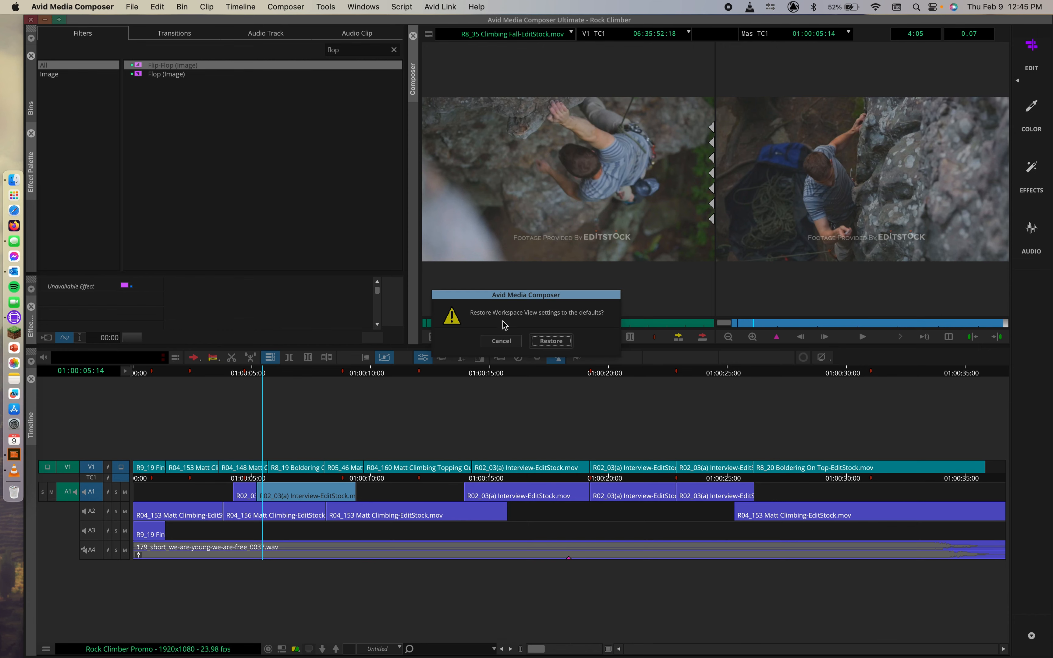
click(551, 342)
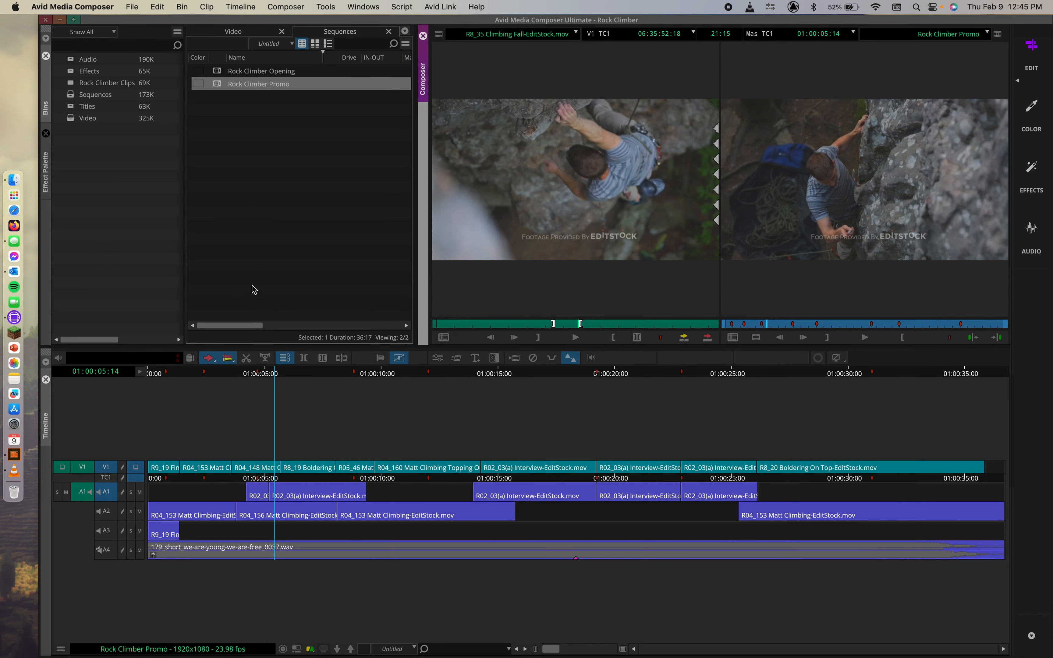
Open the floating Effect Editor over the Effect Palette, moving it clear of the search field, and clear the filter search.
click(441, 358)
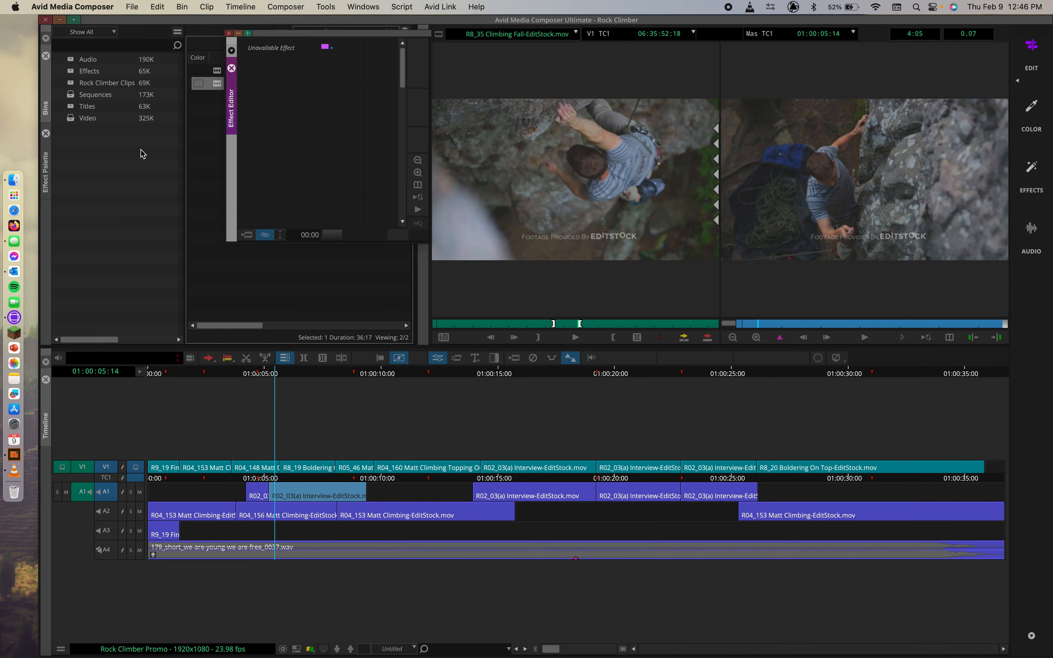
click(47, 171)
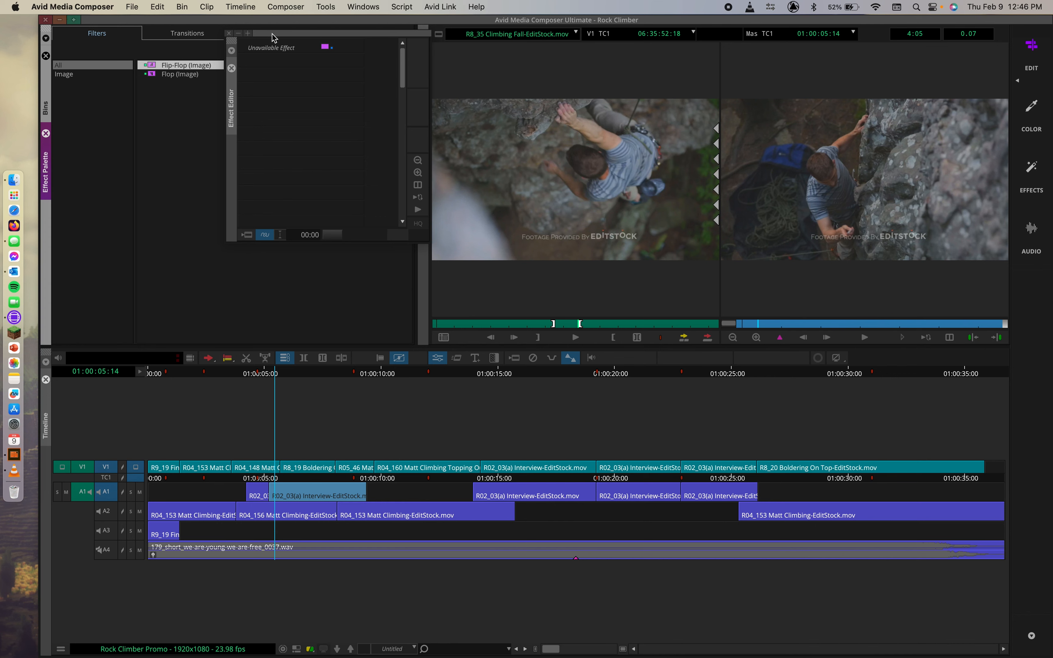
drag(268, 34, 260, 123)
click(401, 49)
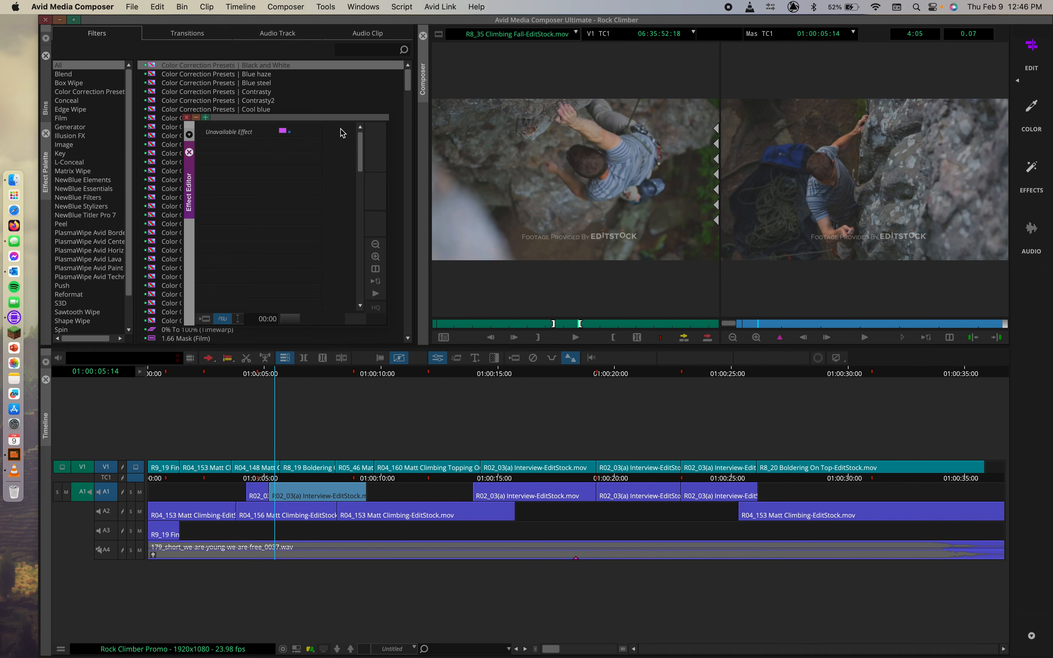
In the Effects workspace, move the playhead to 01:00:09:28 and display the Peel filter category.
click(1031, 174)
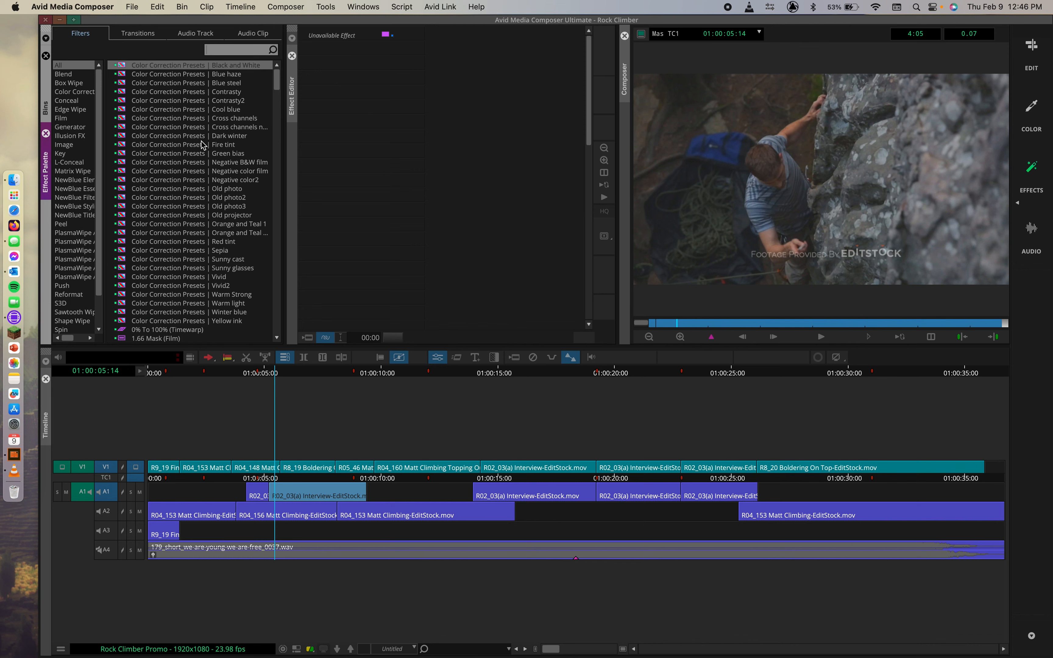
click(111, 155)
click(340, 373)
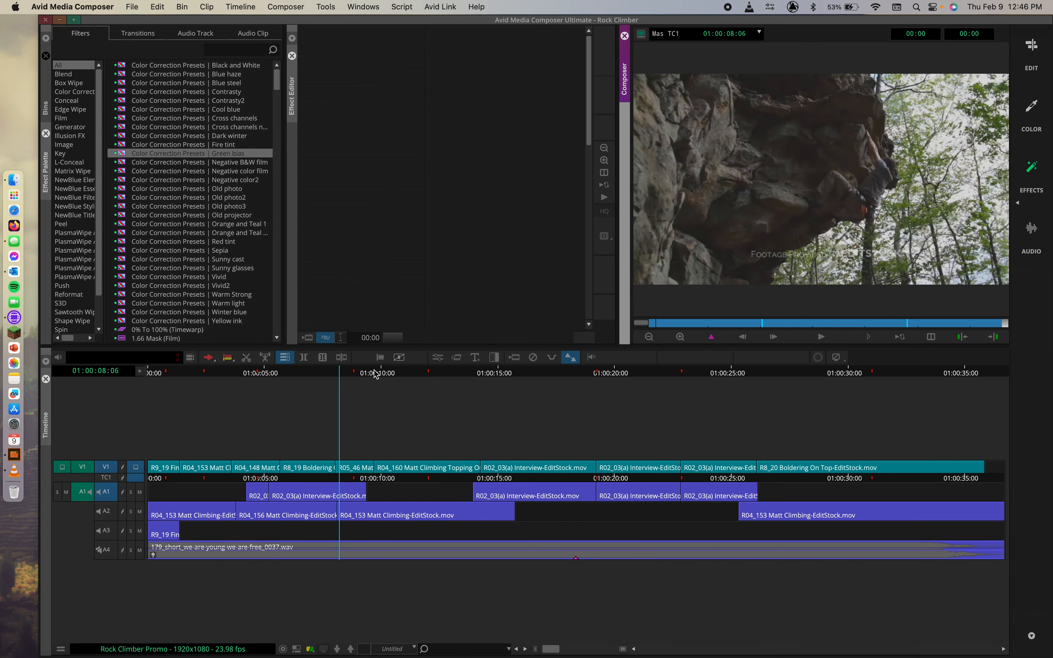
click(376, 373)
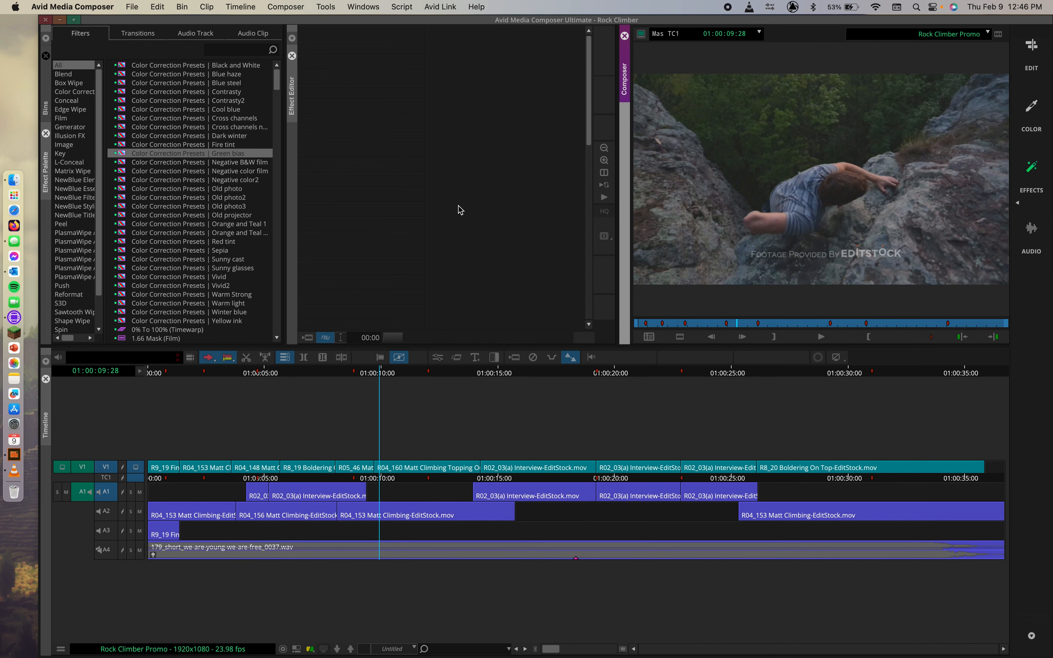
click(75, 225)
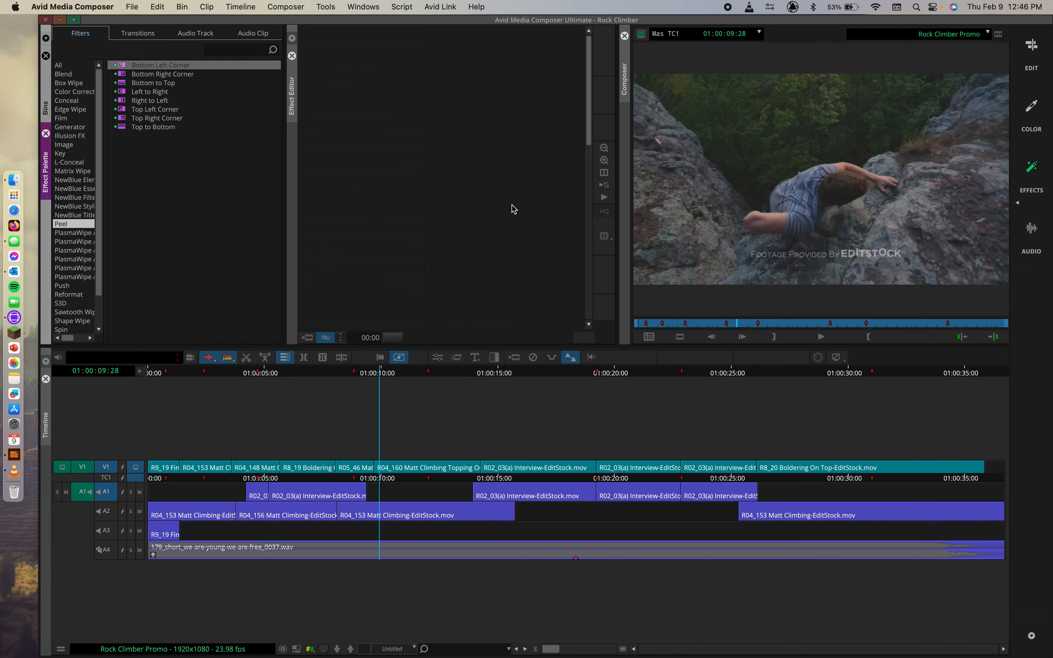
Compare the Edit and Effects workspace layouts, finishing in the Edit workspace.
click(1042, 53)
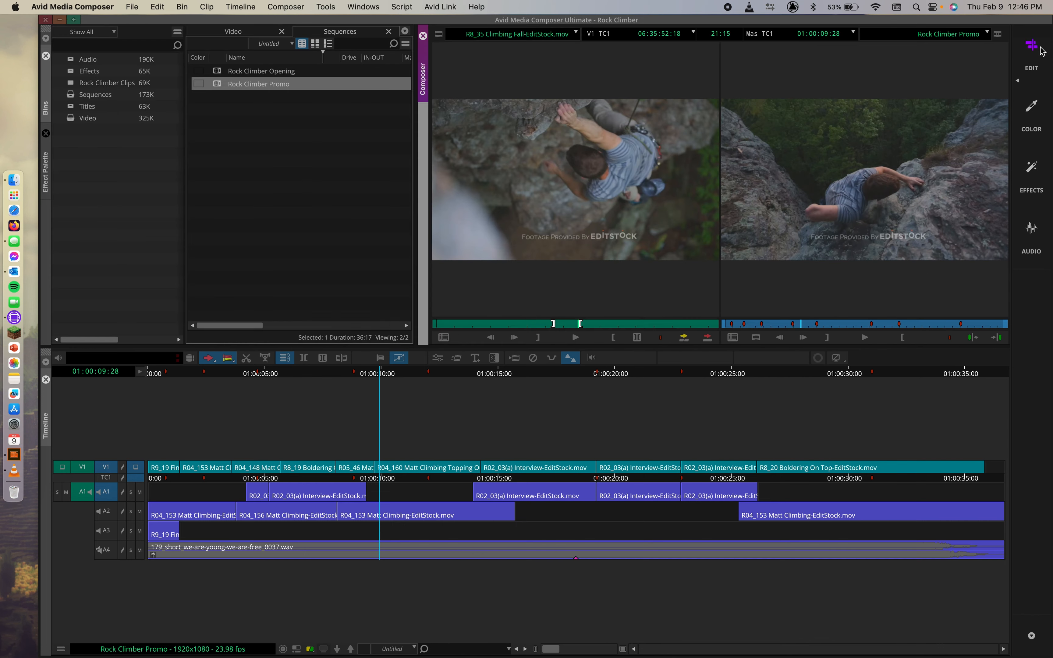
click(1042, 179)
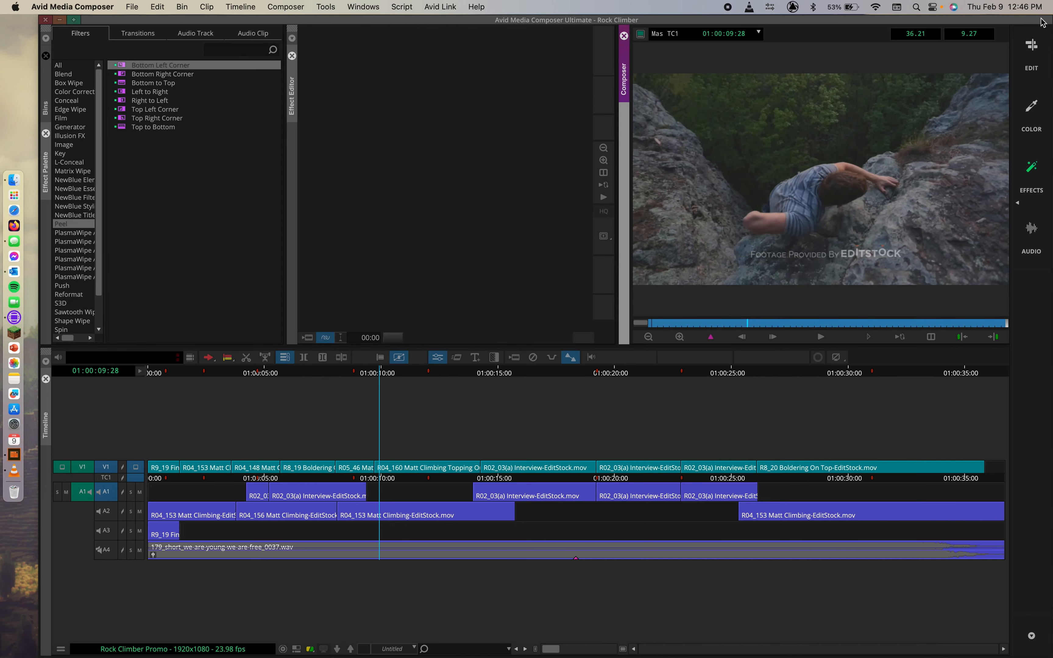
click(1029, 52)
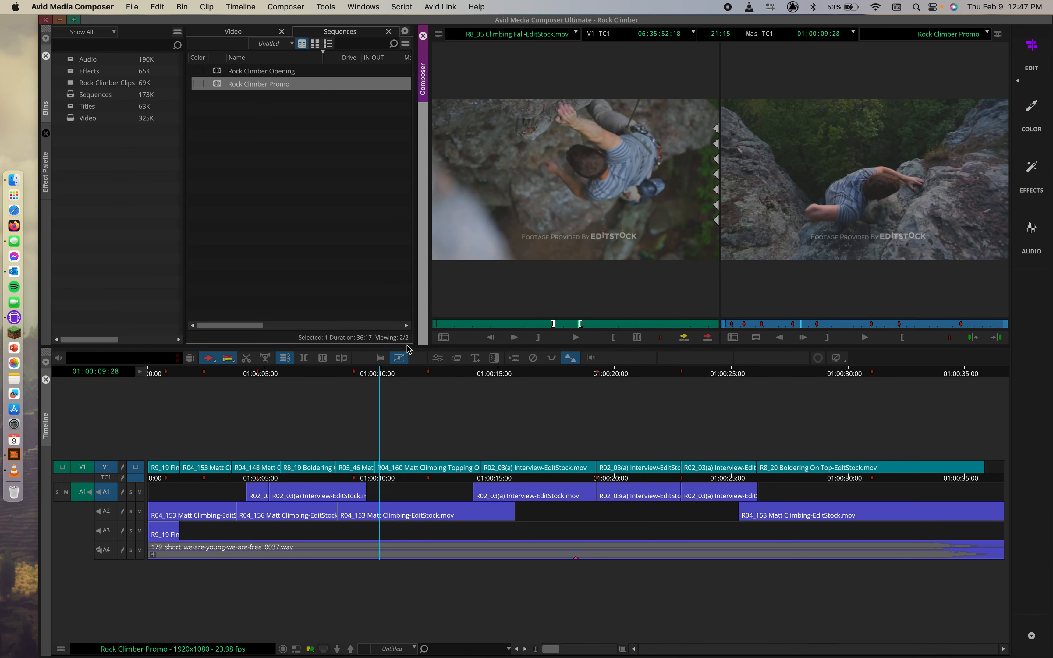
Open the Effect Editor in the Edit workspace, place it clear of the Effect Palette's Peel list, and close it.
click(437, 357)
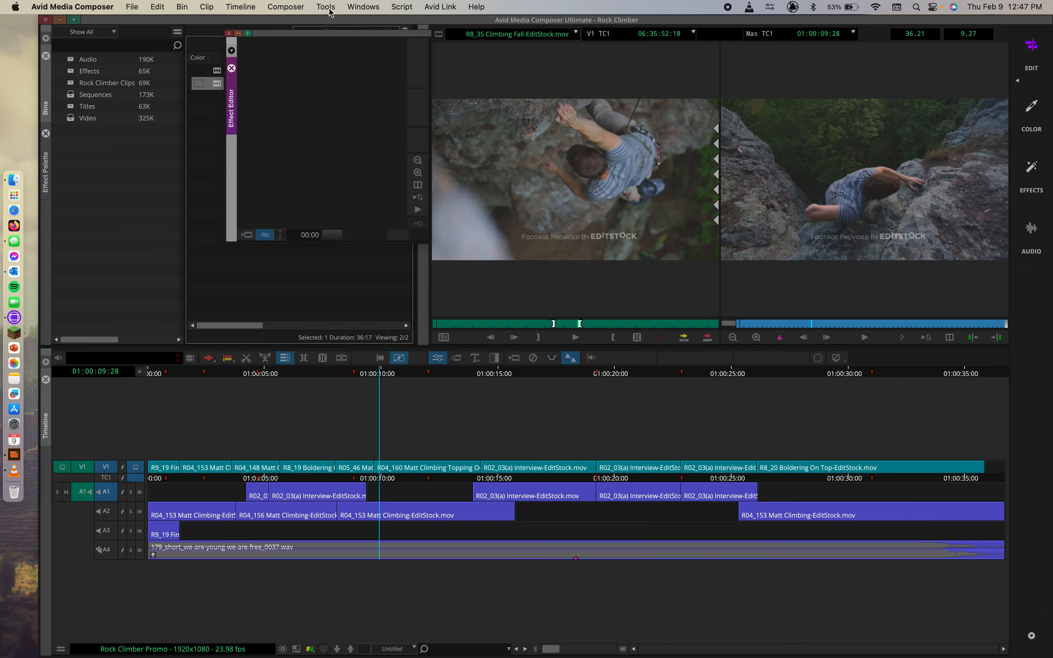
drag(310, 34, 164, 224)
drag(174, 181, 245, 72)
click(46, 171)
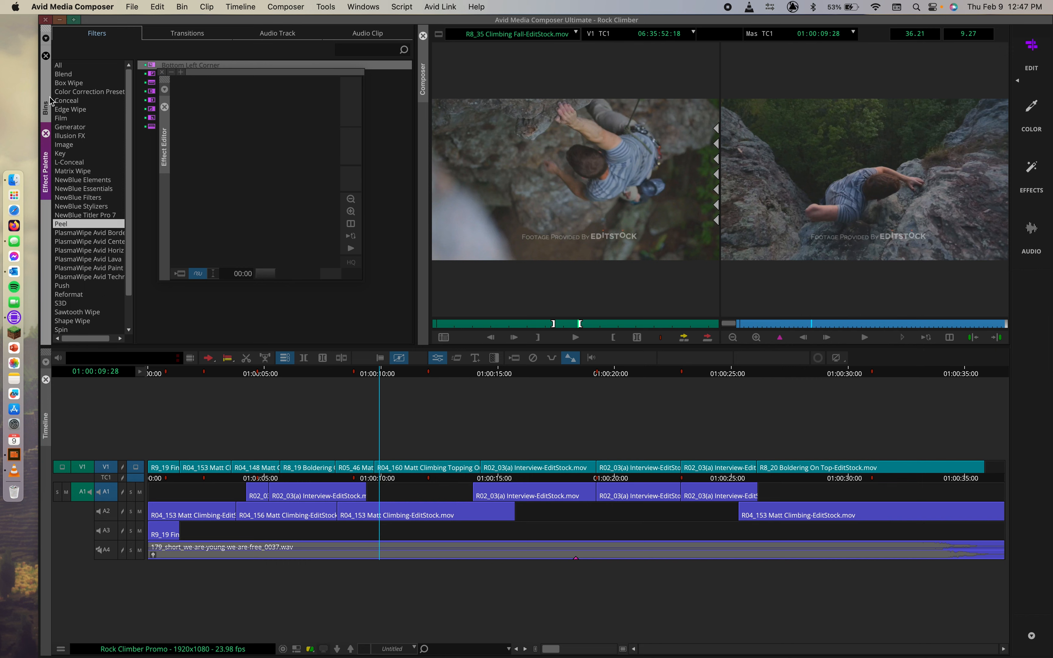
drag(225, 77, 340, 134)
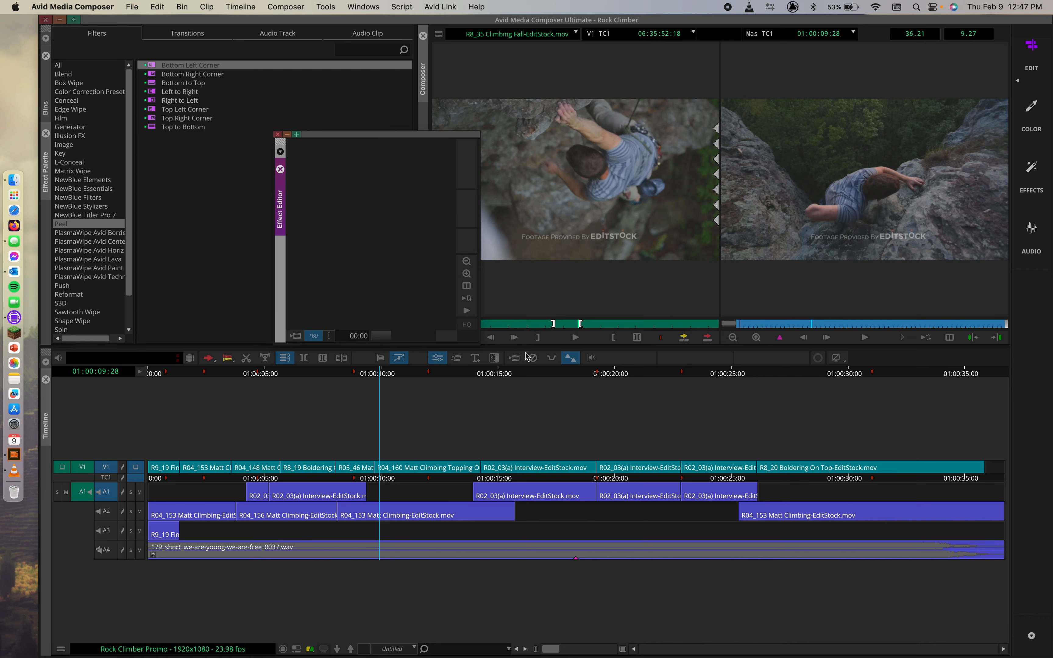
click(1037, 45)
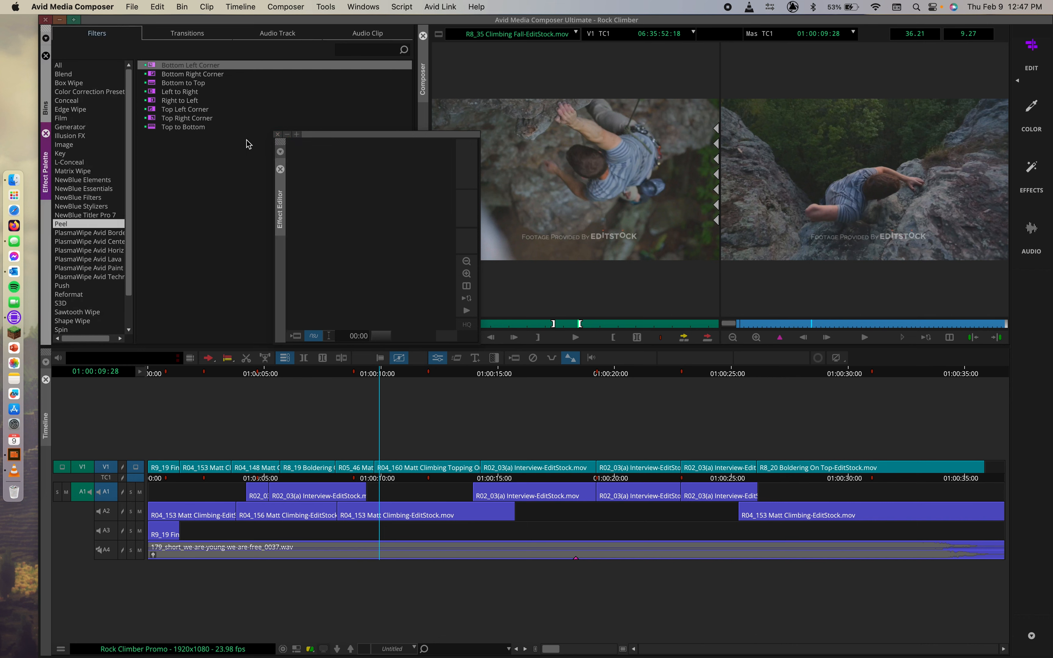
click(276, 134)
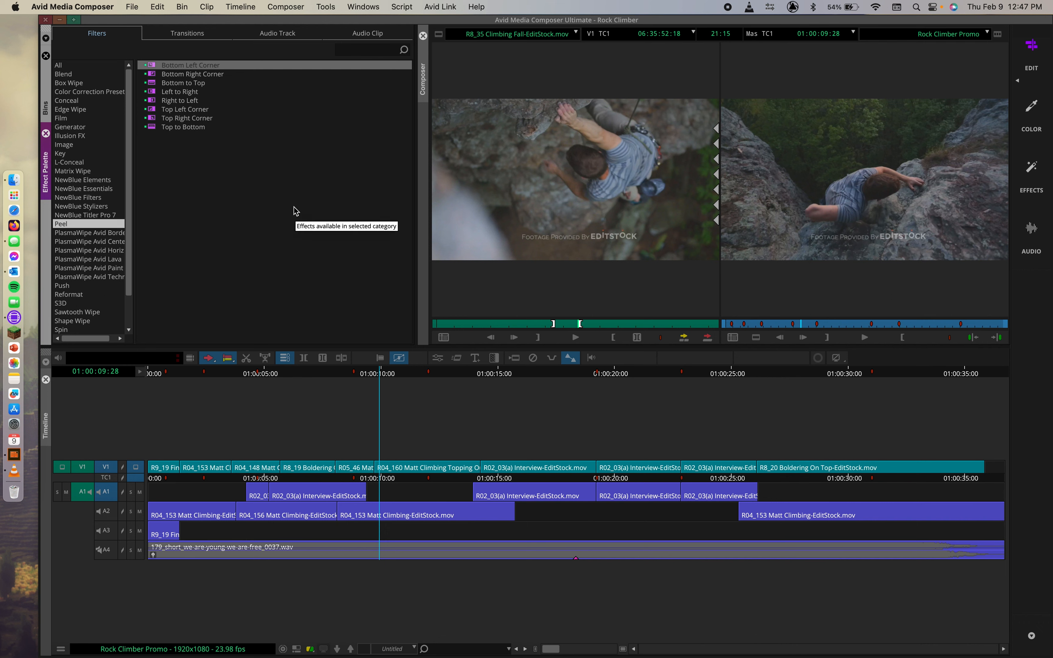
Open the Command Palette and enable 'Menu to Button' Reassignment.
key(super+3)
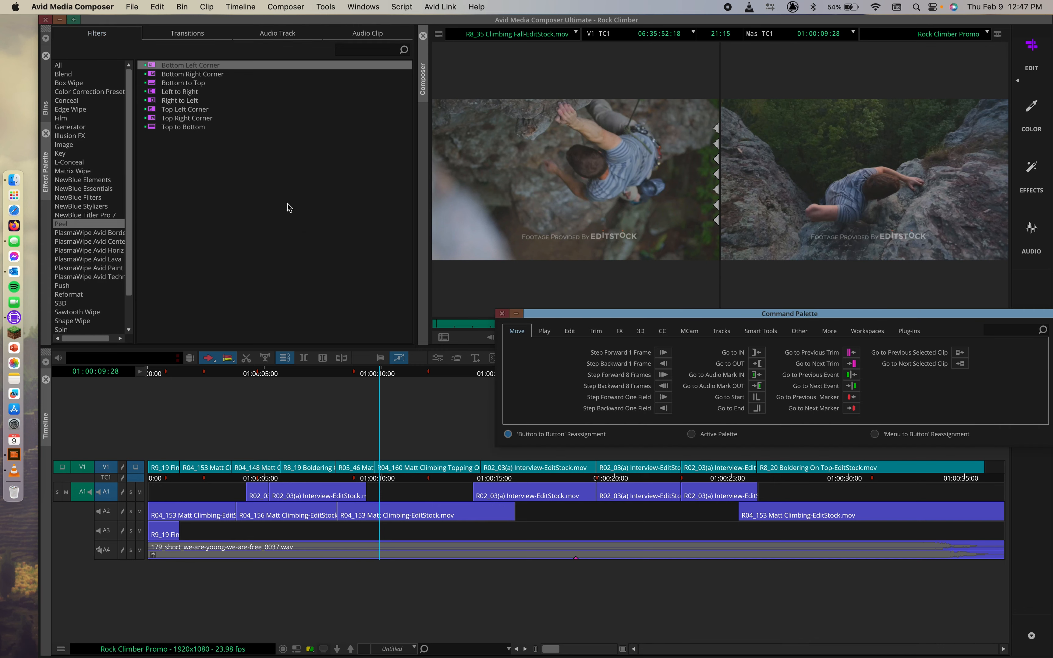
drag(666, 317, 455, 172)
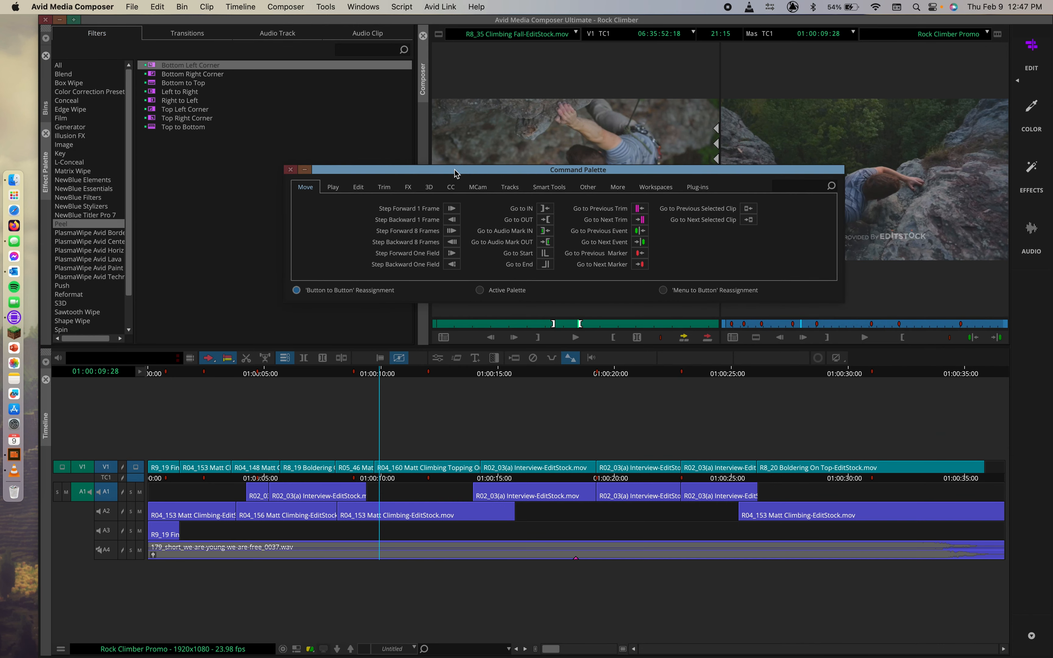
click(681, 294)
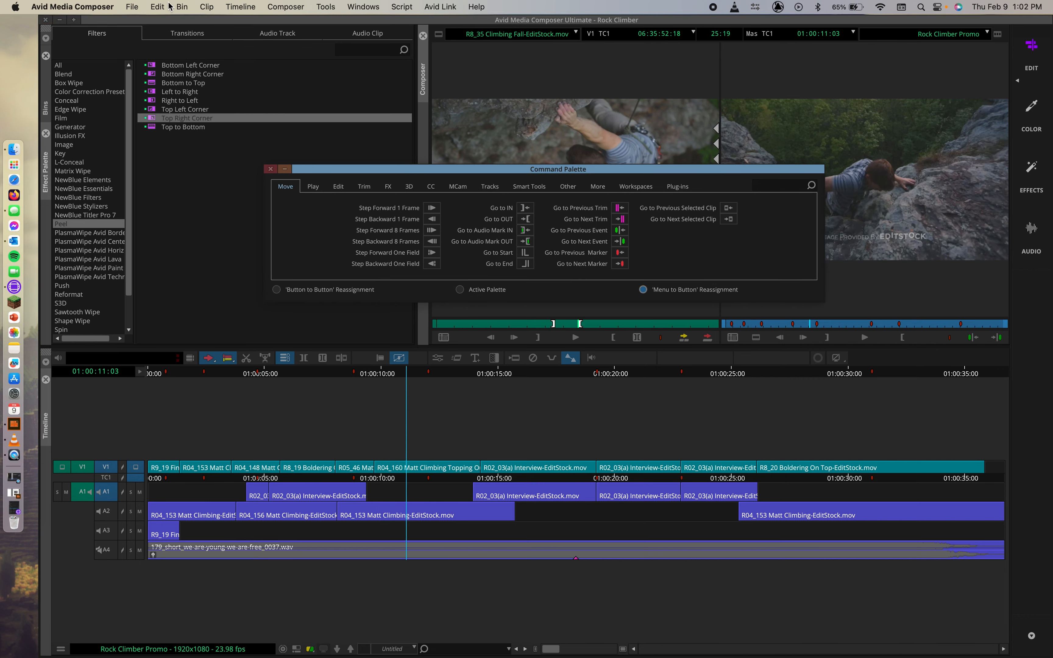
Open the MC English (United States) keyboard from the user settings, place it below the Command Palette, and close the Settings window.
click(132, 7)
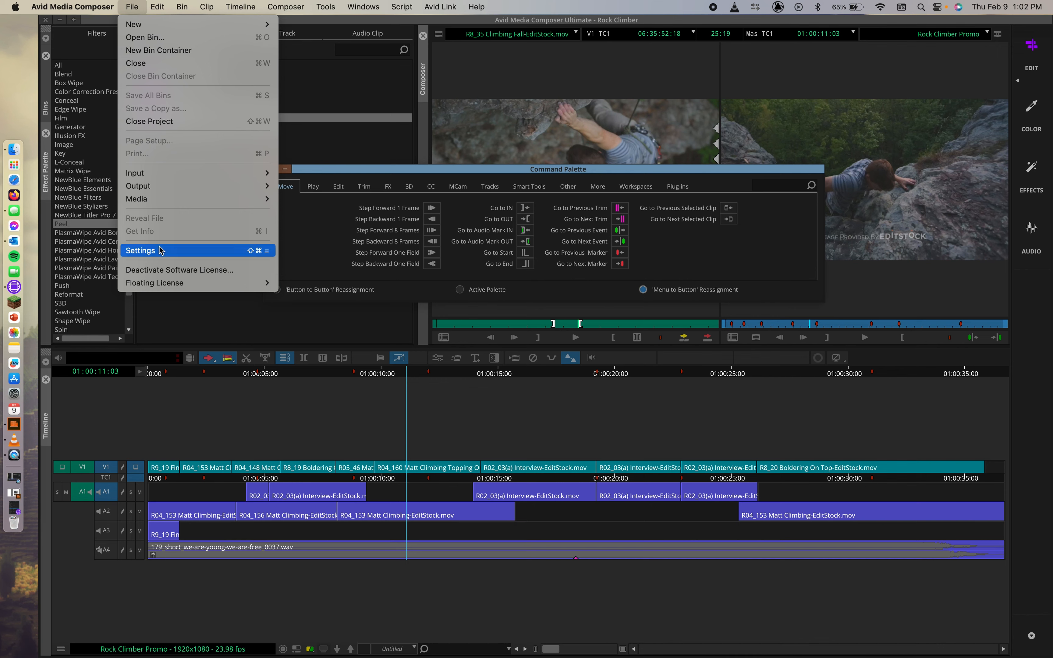
click(140, 251)
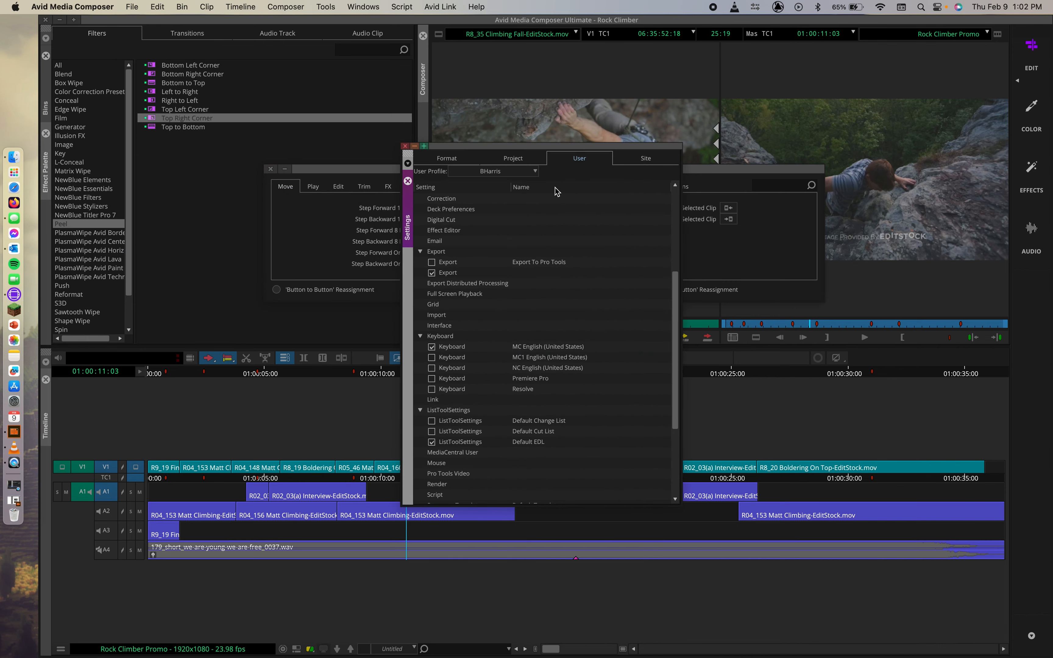
double_click(450, 349)
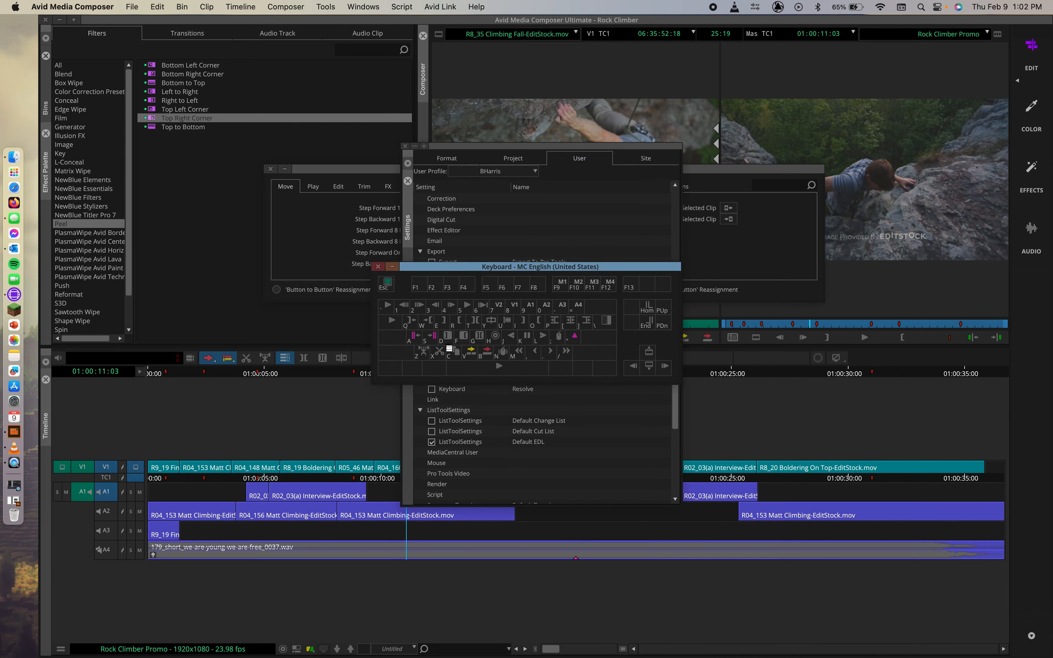
drag(500, 268, 541, 317)
click(406, 146)
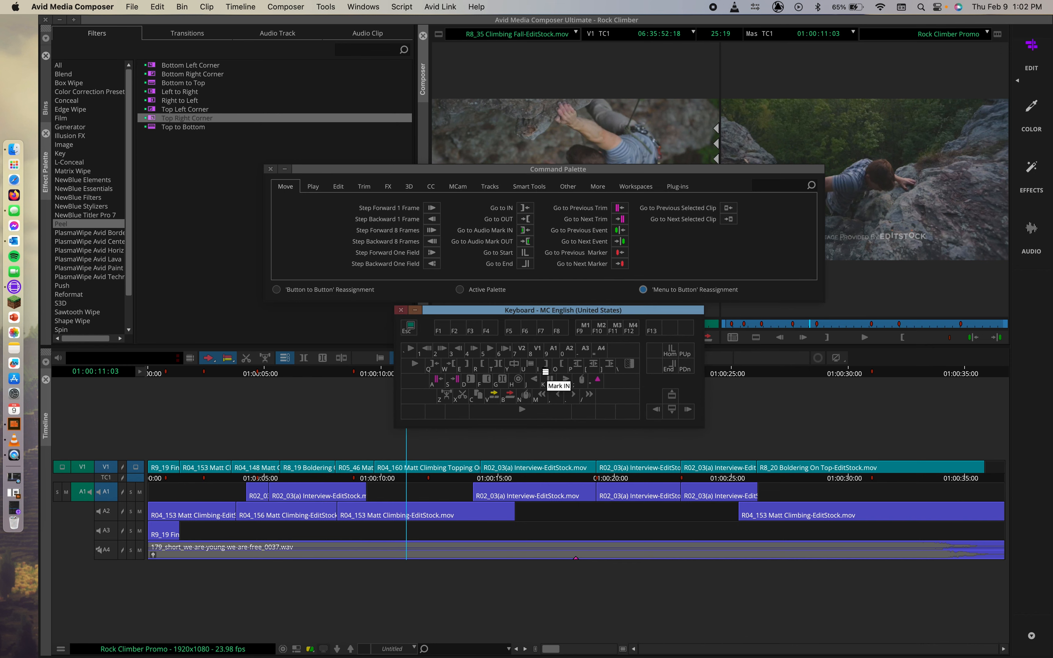
Map the Effects workspace to Shift+1 on the keyboard layout, and close the Keyboard and Command Palette windows.
key(shift)
key(shift)
key(shift)
click(419, 349)
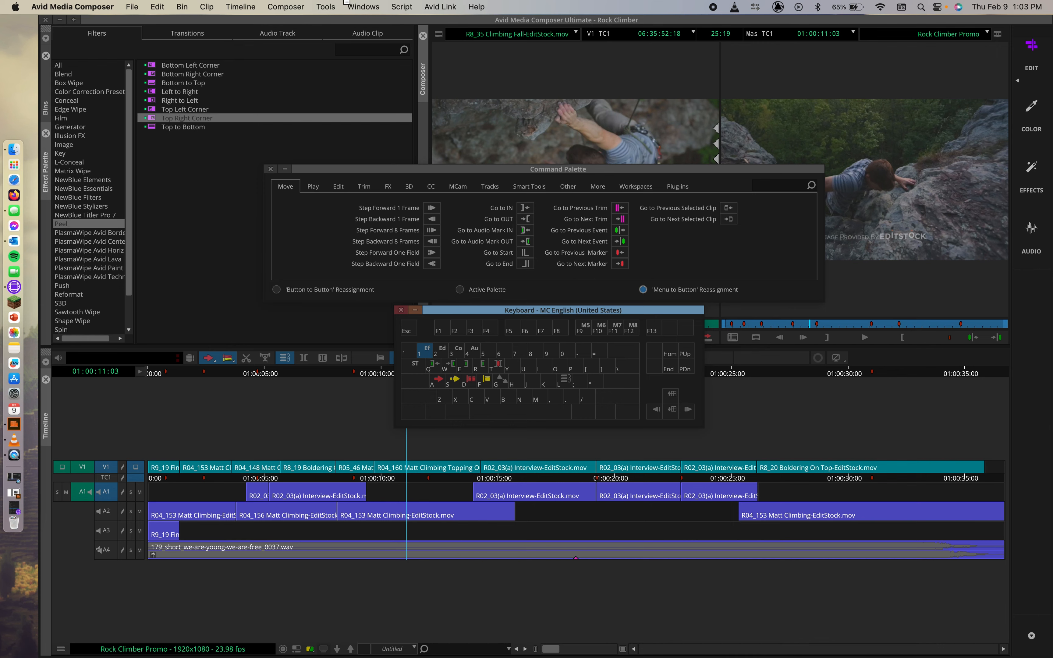
click(362, 7)
mouse_move(370, 25)
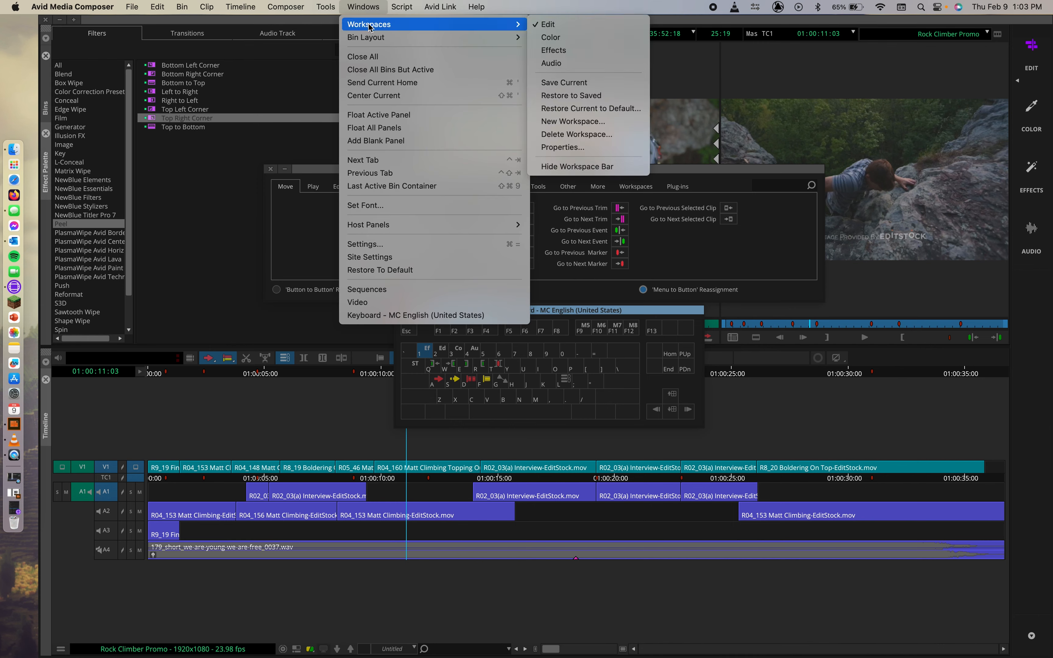
click(562, 51)
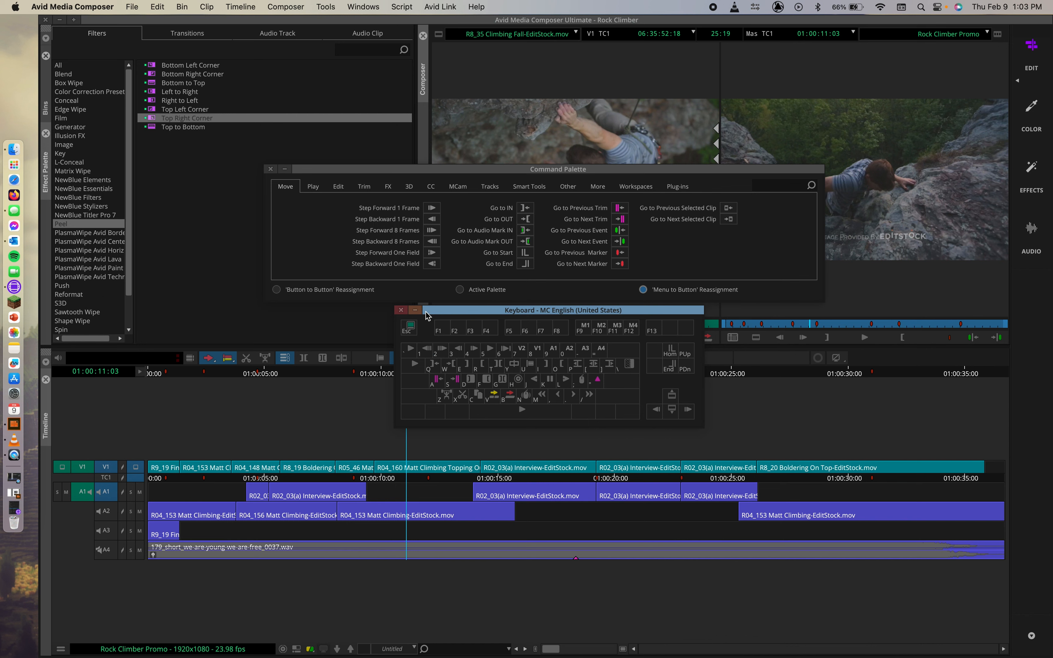
click(402, 310)
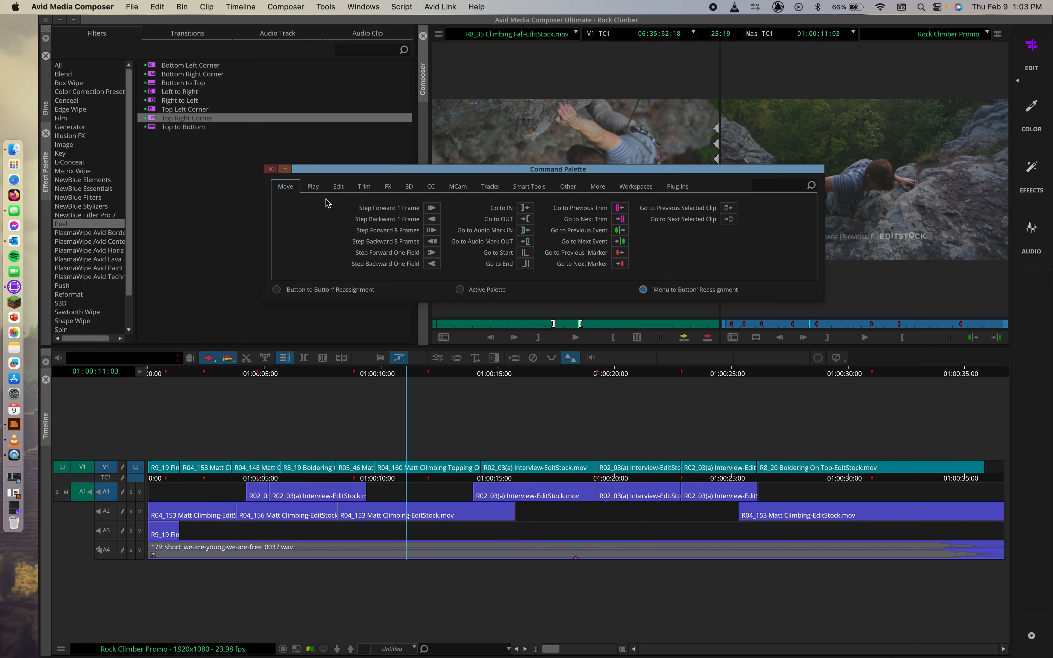
click(270, 169)
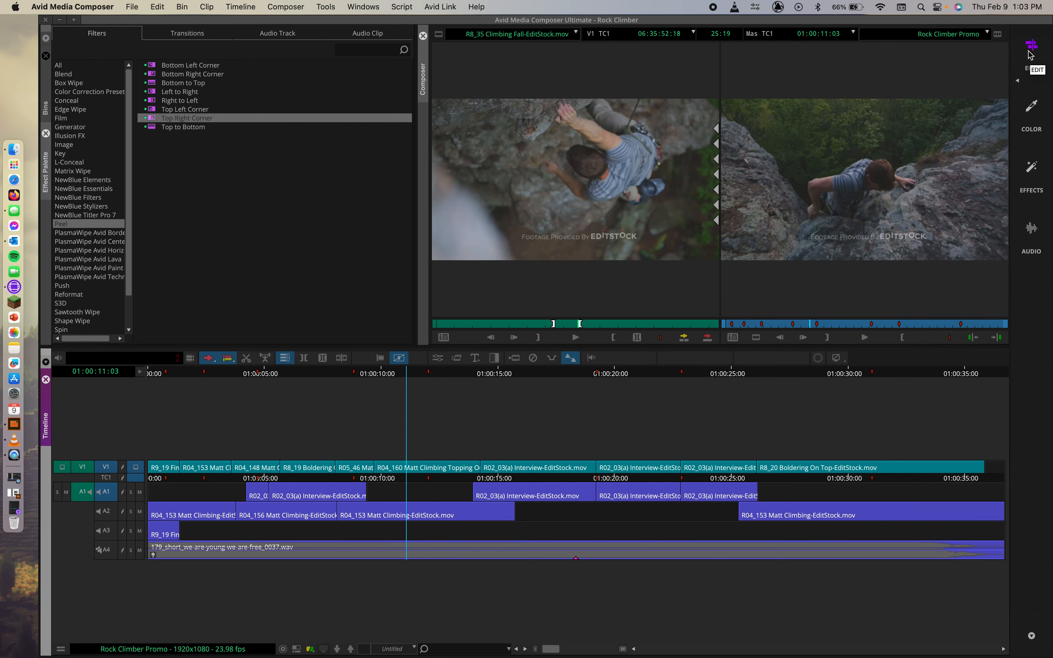
Test the mapped workspace shortcuts by cycling through the Effects, Edit, and Audio workspaces, finishing in Edit.
key(F3)
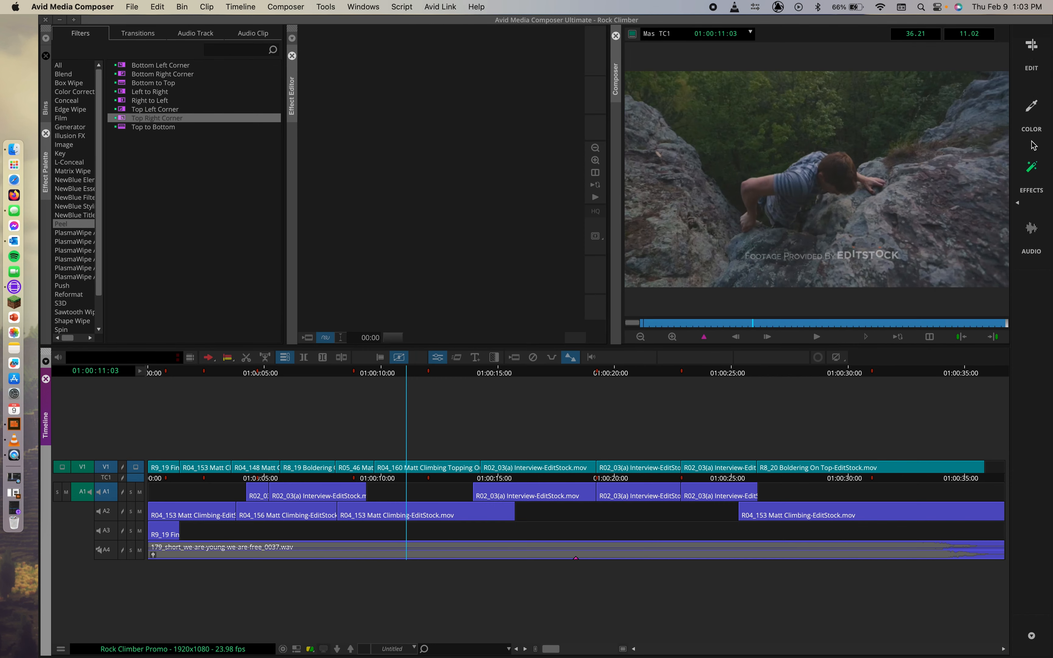
key(F1)
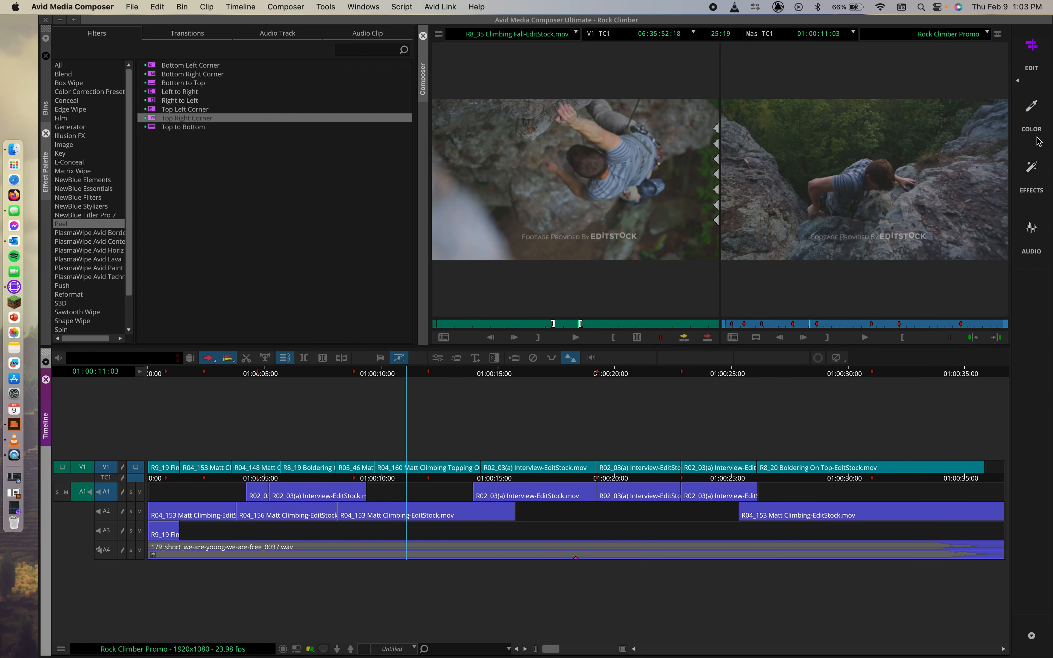
click(1038, 140)
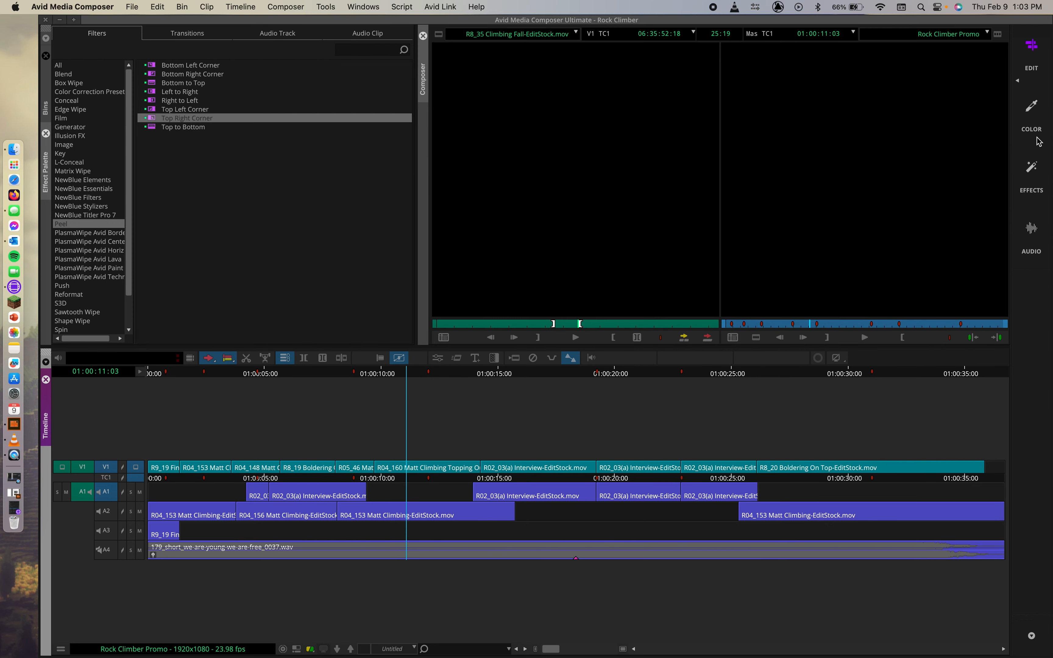
key(F4)
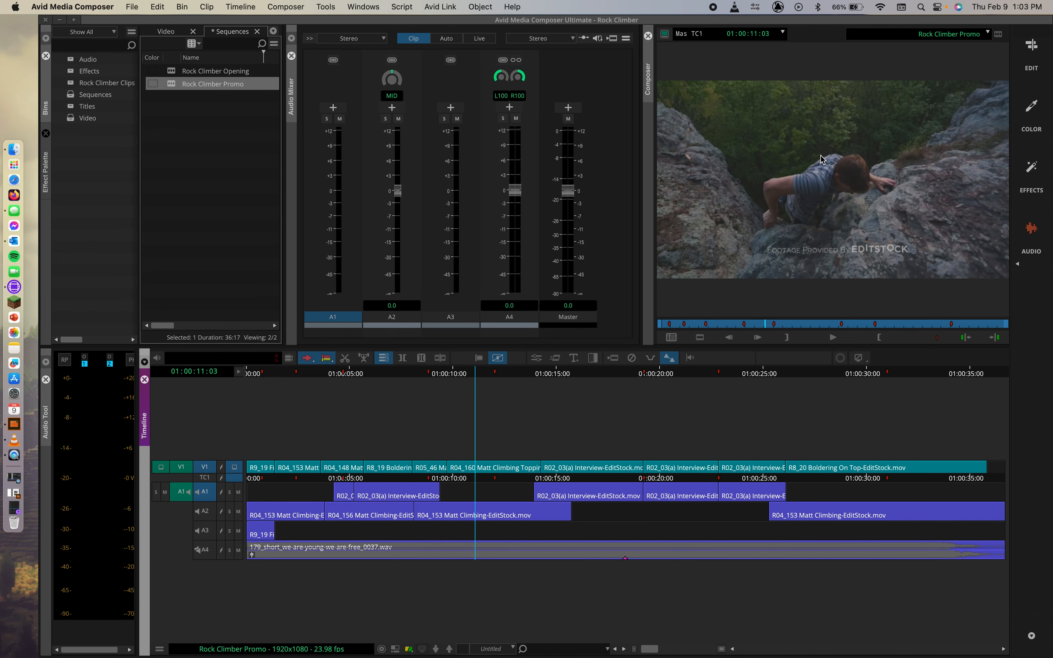
key(F3)
key(F1)
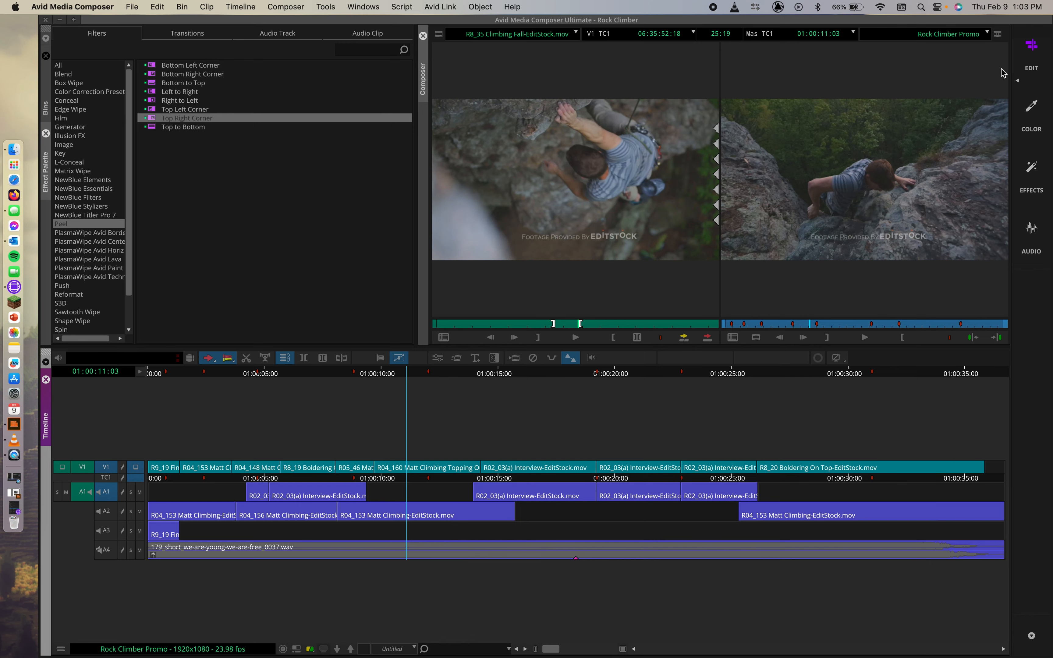
In the Effects workspace, apply the Peel Top Right Corner effect to the R04_160 clip on V1.
key(F3)
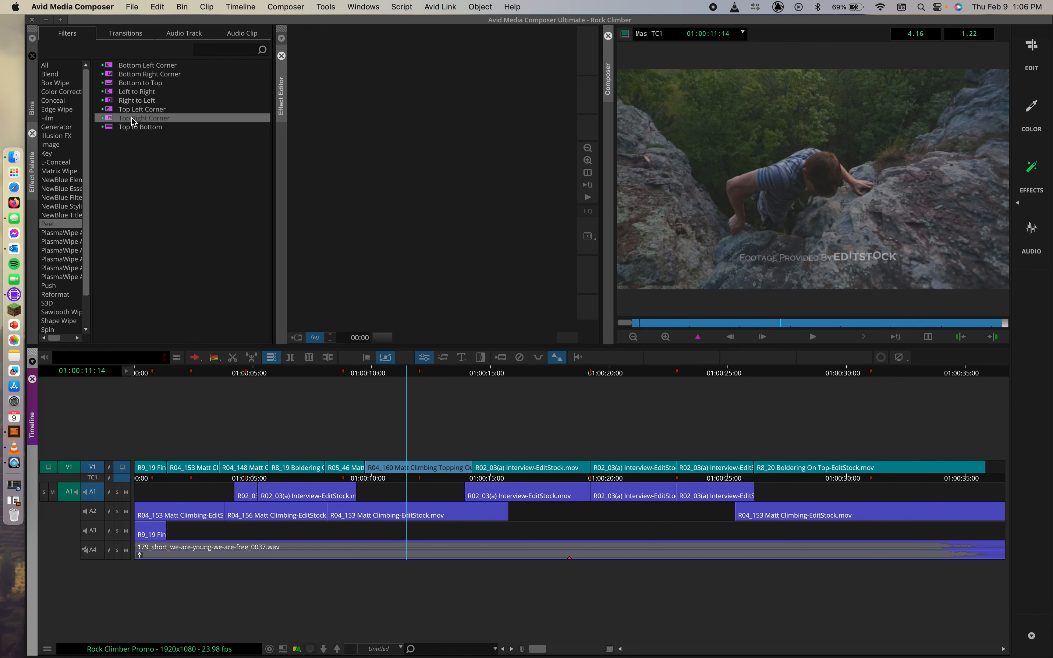
drag(116, 119, 415, 474)
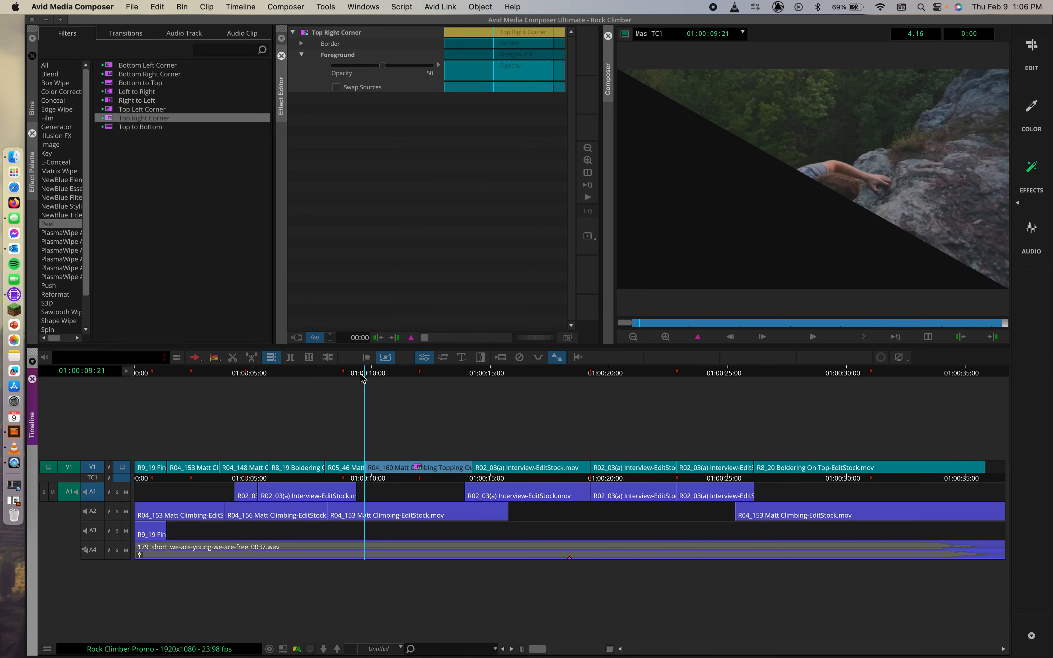
click(372, 376)
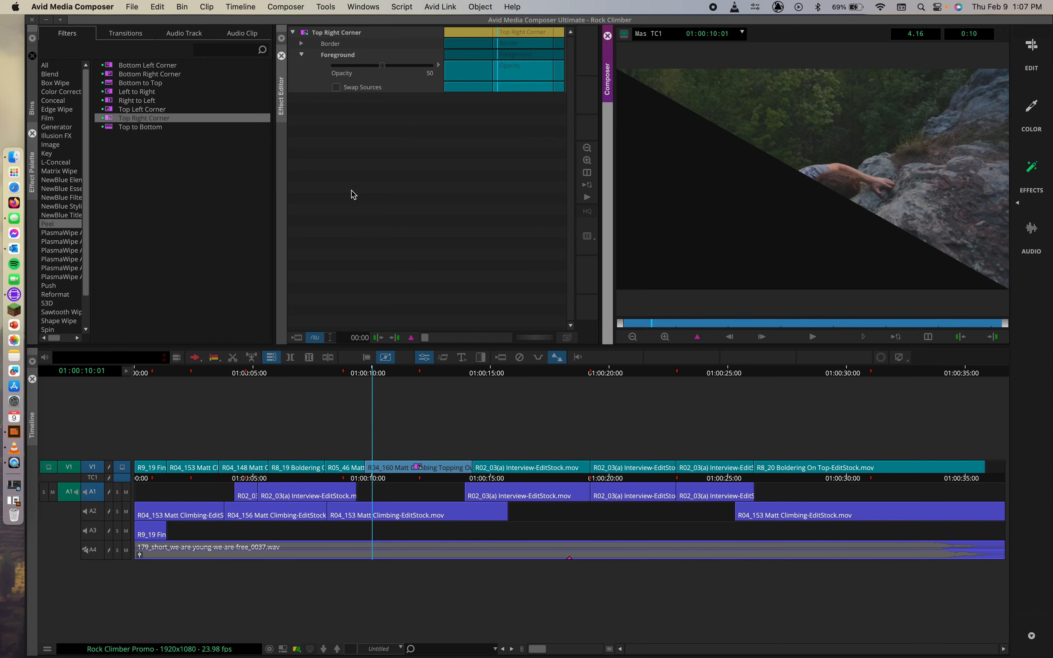
Compare scrubbing in the timeline with scrubbing the R04_160 clip's effect in effect mode.
click(387, 373)
mouse_move(399, 367)
mouse_down()
mouse_move(387, 376)
mouse_move(427, 378)
mouse_move(413, 381)
mouse_up()
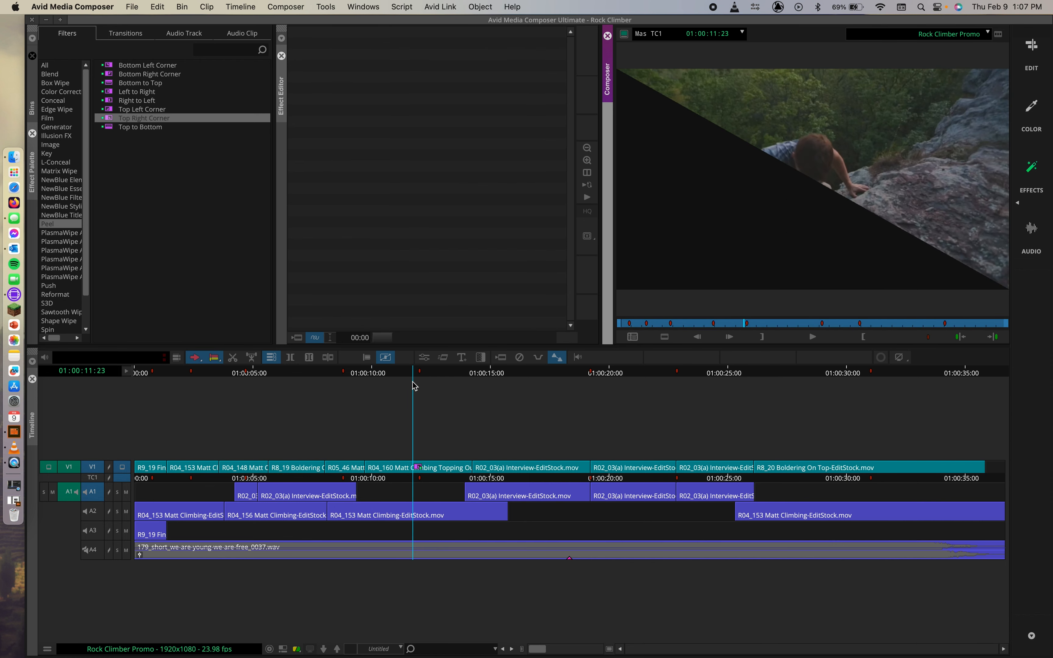
key(shift+F10)
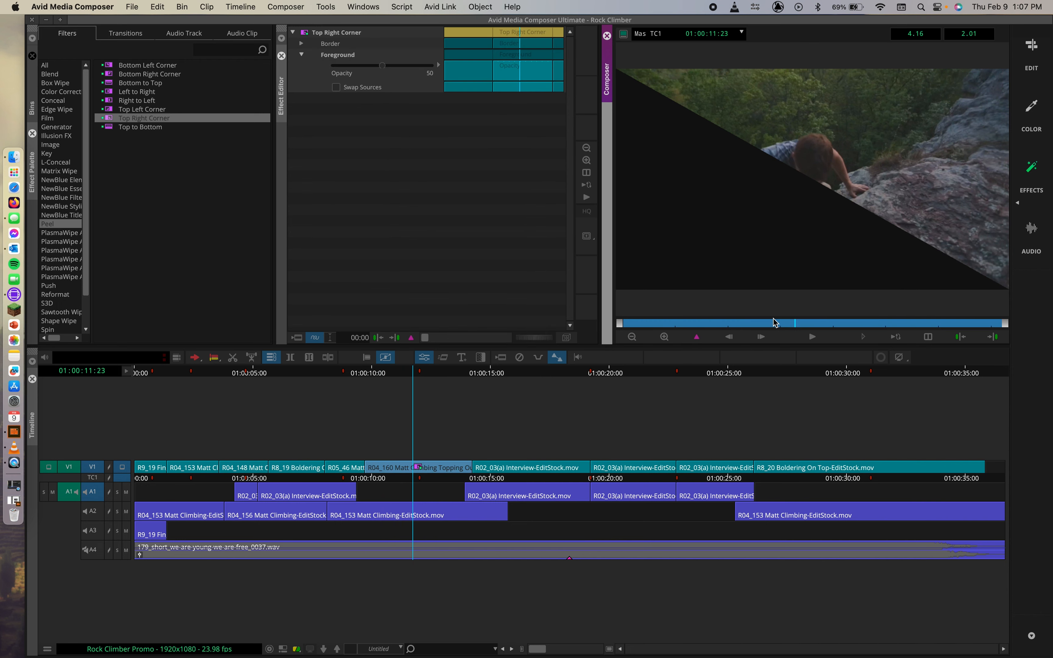
drag(766, 323, 788, 322)
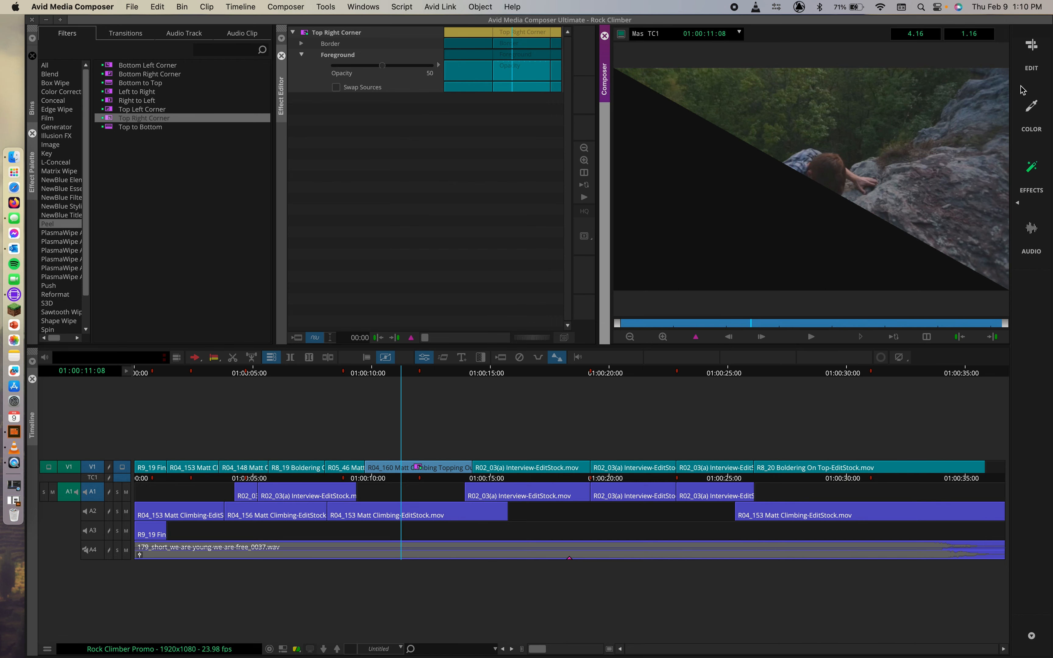
Return to the Edit workspace and scrub the sequence, parking at the start of the R04_160 clip at 01:00:09:21.
click(1029, 47)
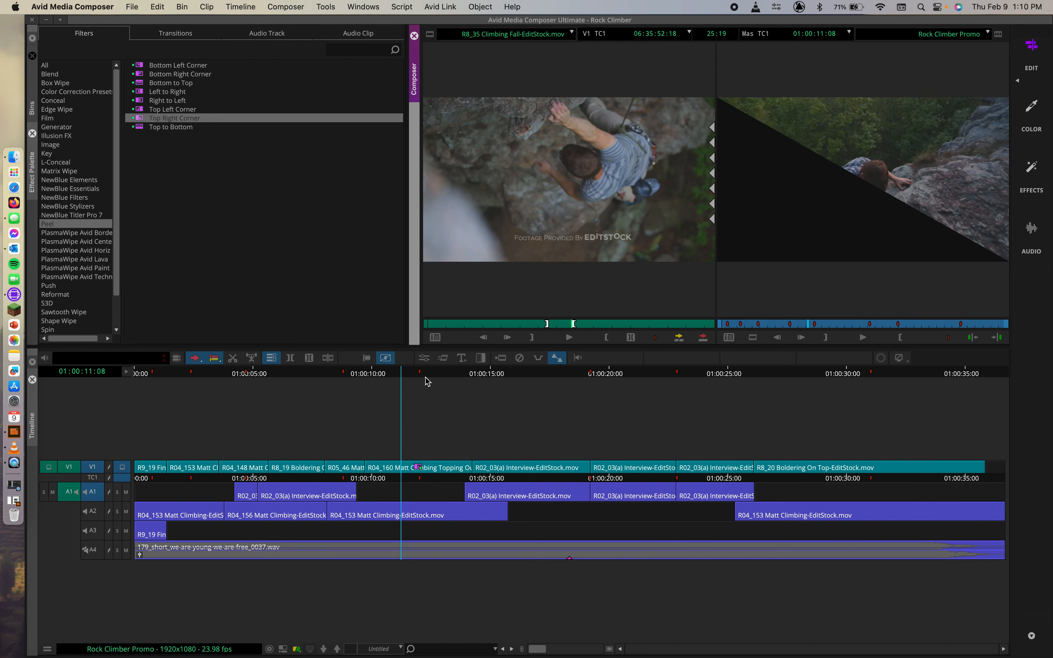
drag(194, 374, 698, 373)
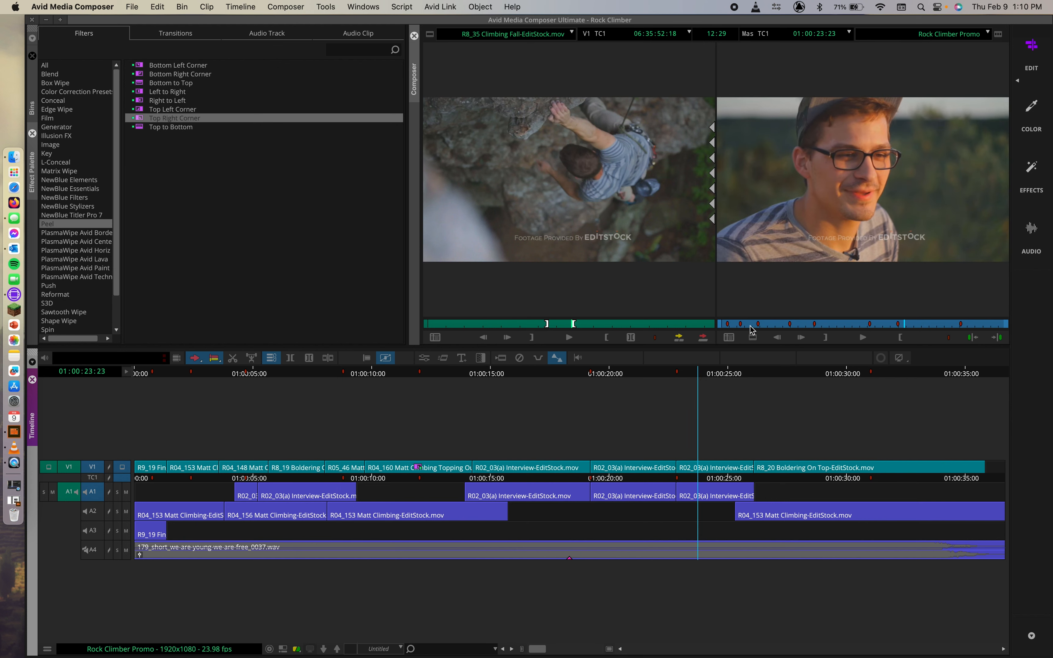
drag(751, 327, 840, 326)
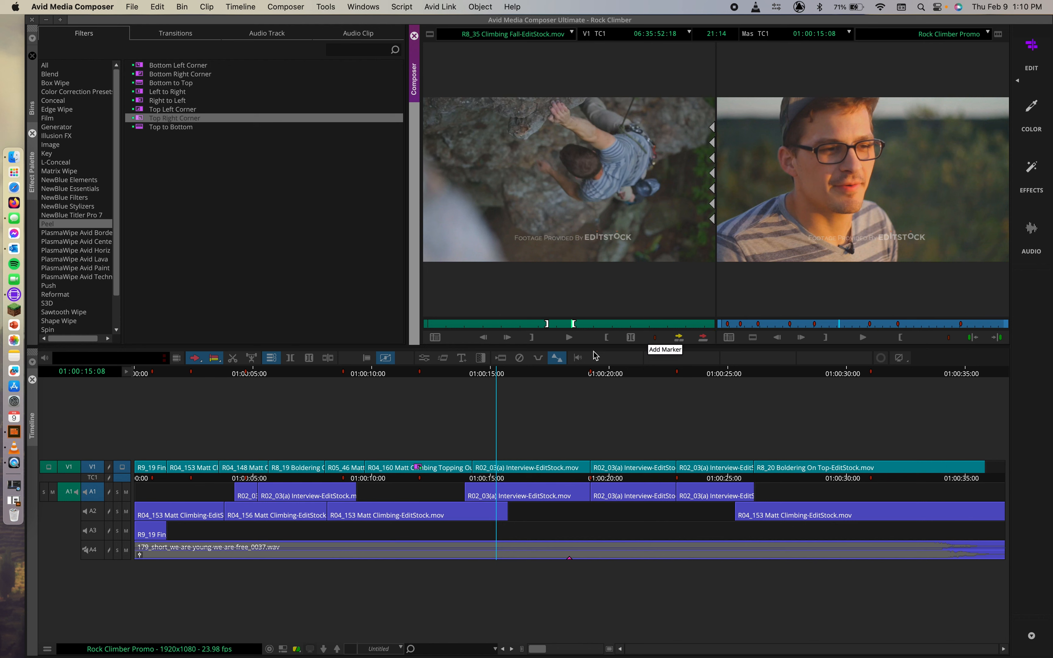
drag(485, 376, 404, 390)
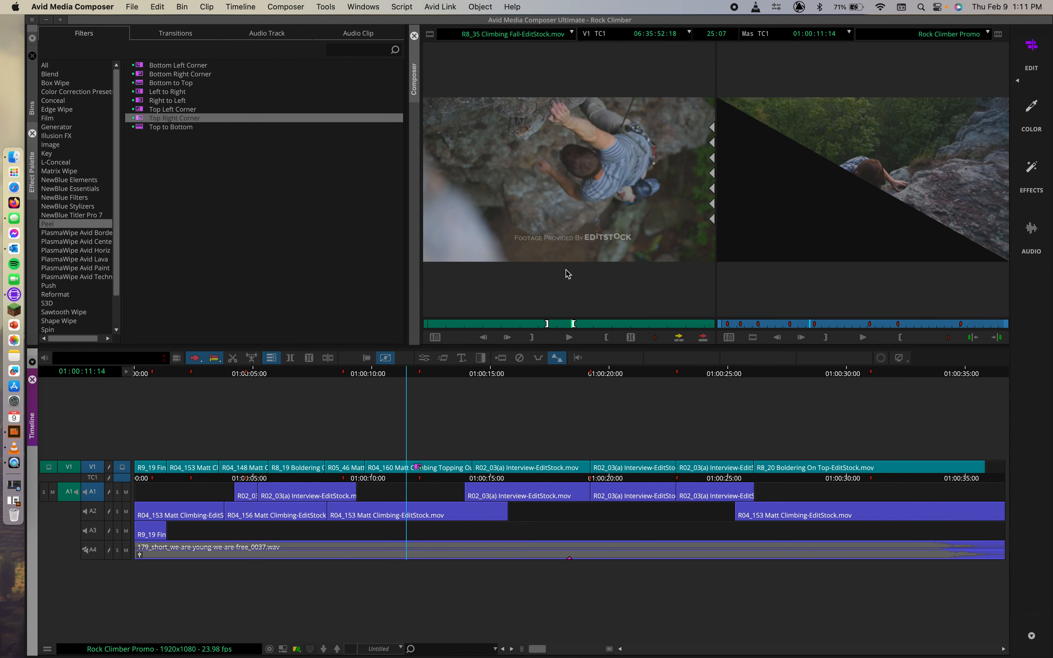
drag(400, 379, 366, 378)
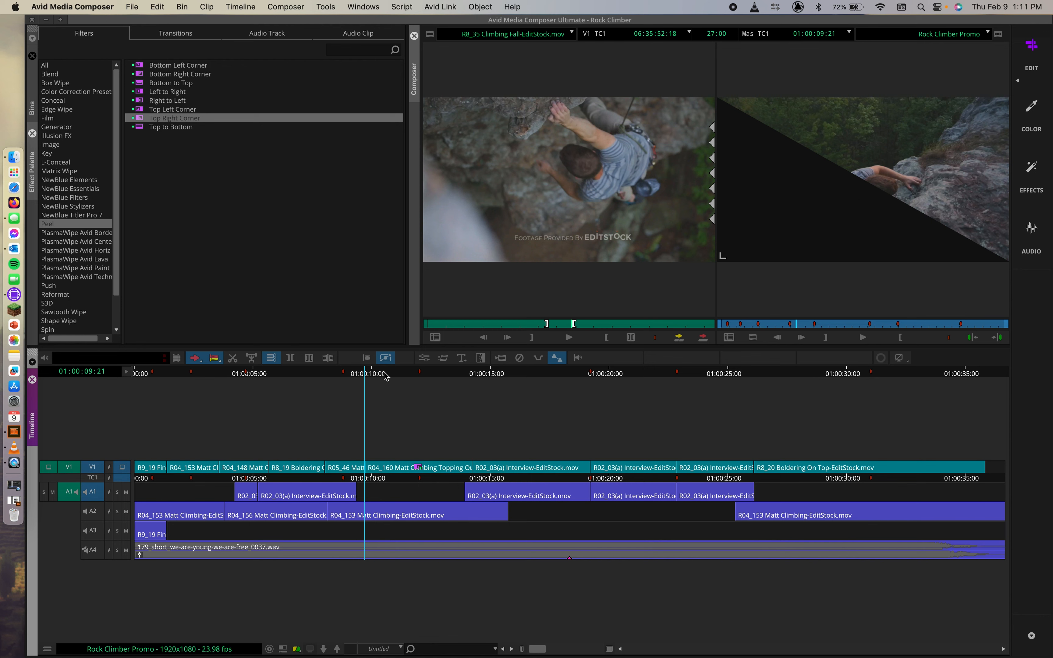
Make TC1 the only active record track and add a marker commented "I don't want a giant black thing in this shot.".
click(92, 478)
click(93, 468)
click(95, 497)
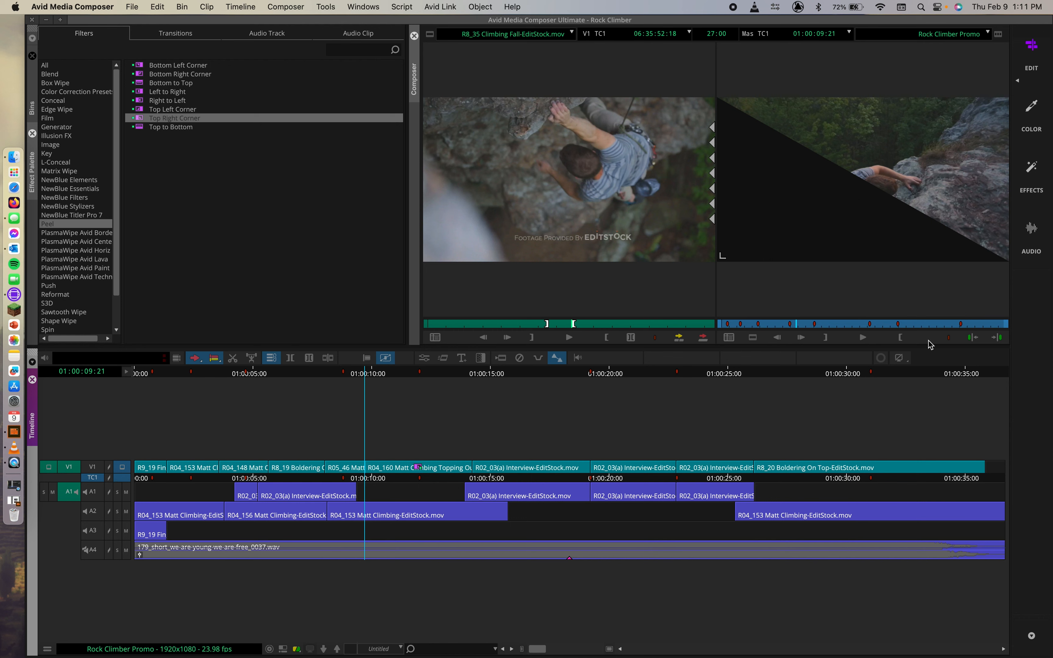
click(948, 341)
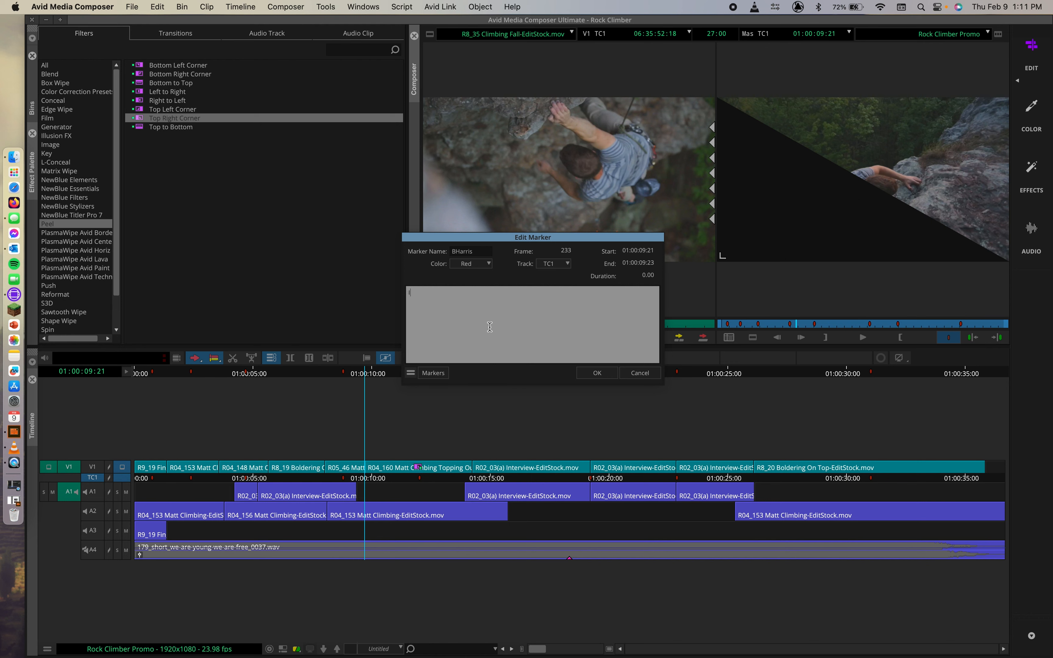
text(ant a giant black thing in this shot.)
click(596, 374)
Scrub through the sequence to review the marker comments, including the new one, Stabilize - smooth, and Resize.
click(364, 375)
mouse_move(364, 375)
mouse_down()
mouse_move(336, 376)
mouse_move(368, 375)
mouse_up()
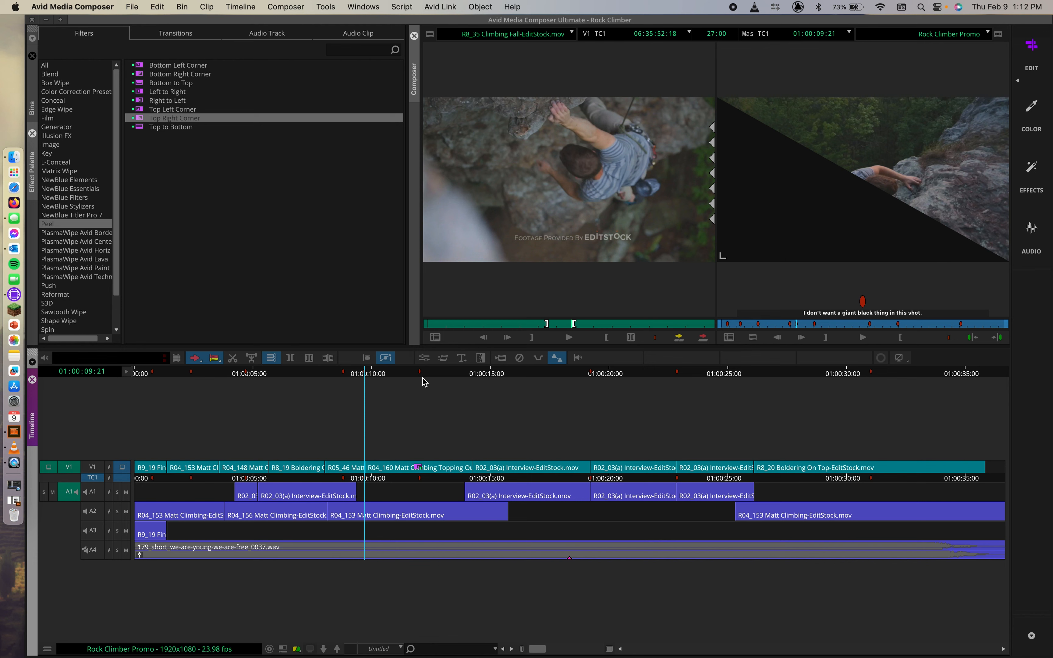
click(397, 374)
drag(396, 374, 420, 374)
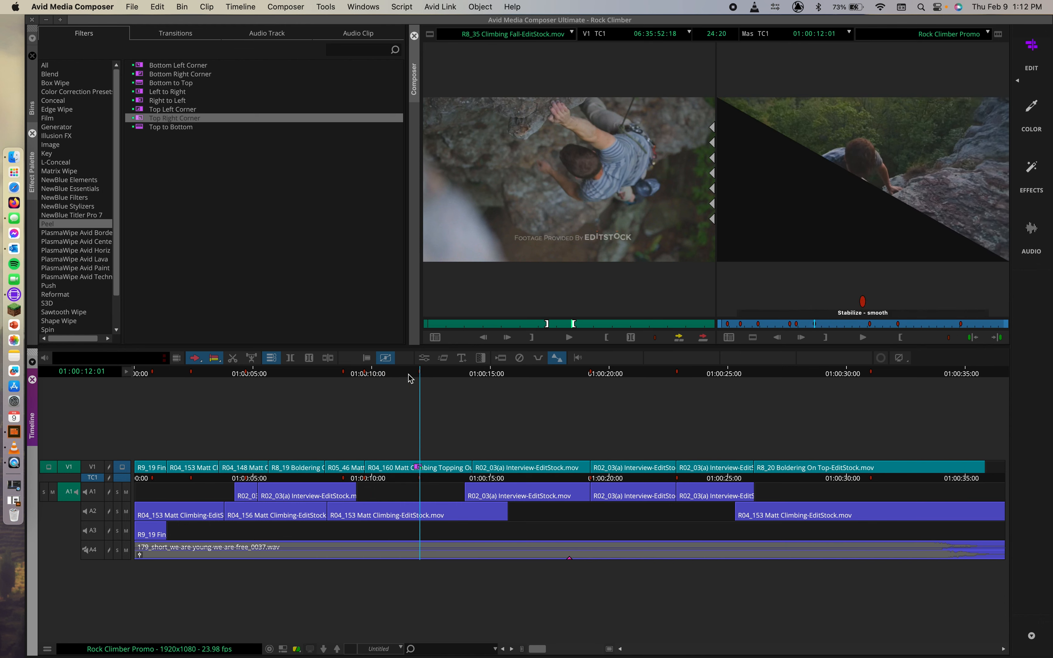
click(341, 378)
drag(340, 378, 875, 380)
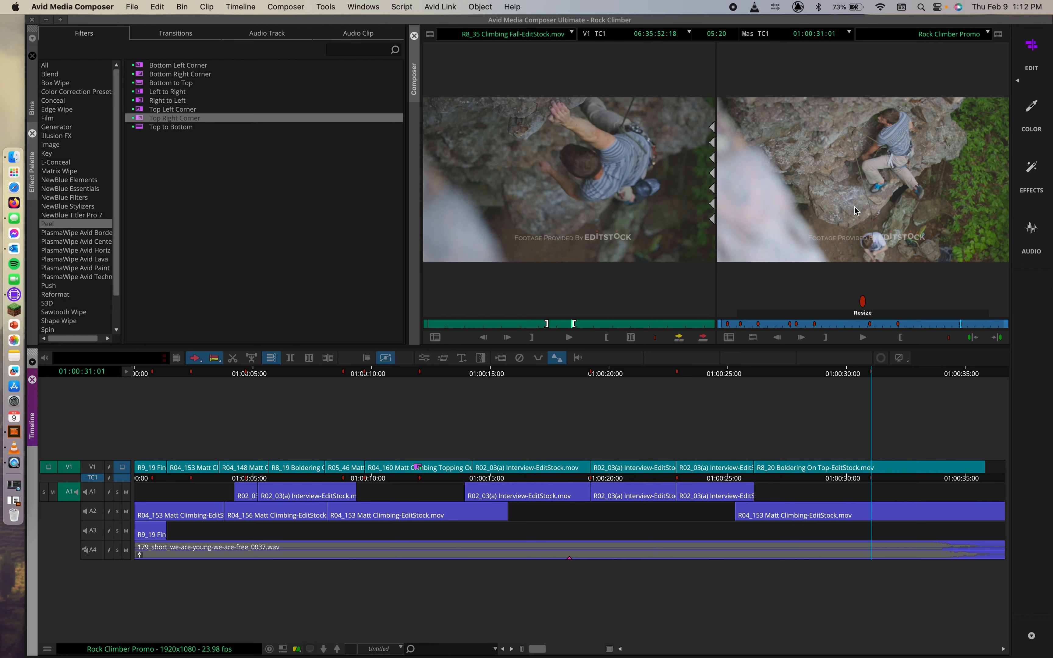
drag(742, 377, 781, 337)
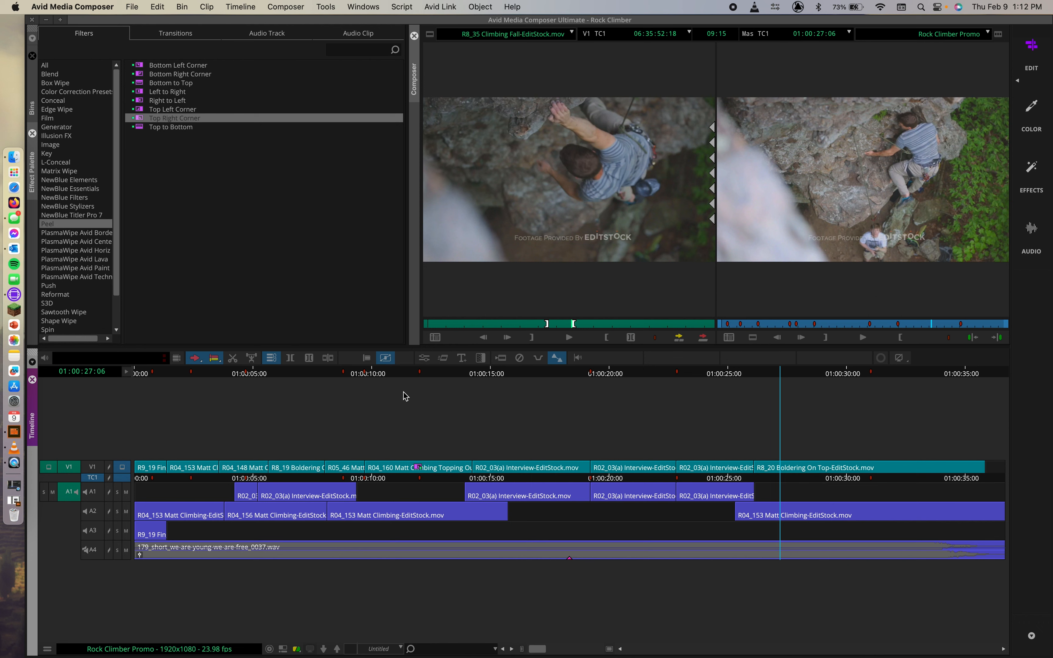
Use the Markers window to visit markers 0002 and 0005, return to Color Correction 1 at 01:00:02:13, and close the window.
click(326, 7)
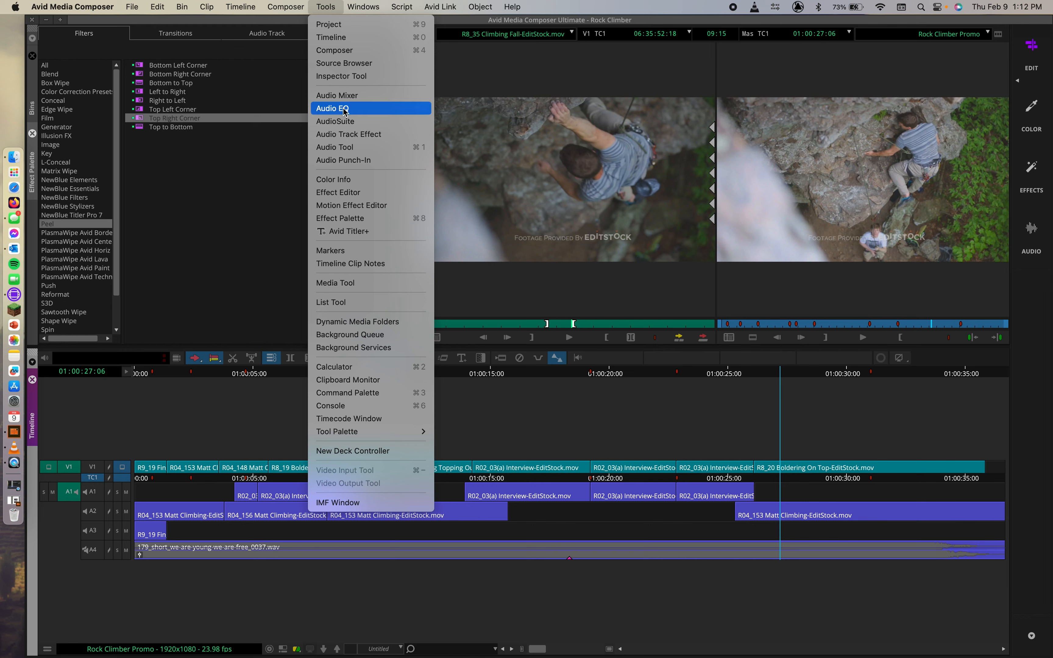
click(348, 251)
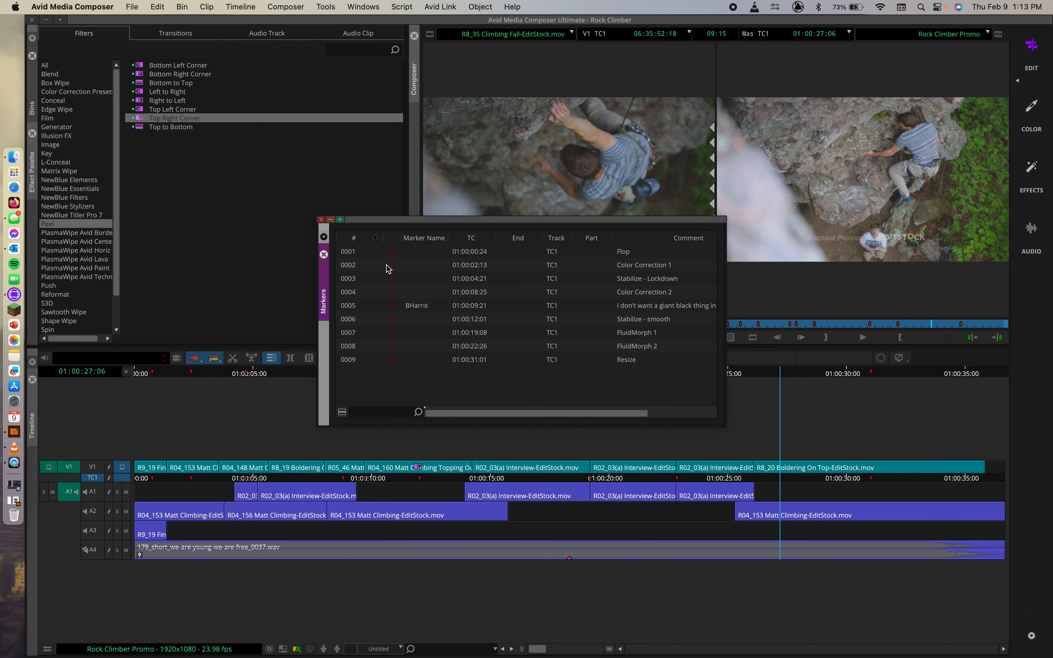
click(374, 264)
double_click(375, 265)
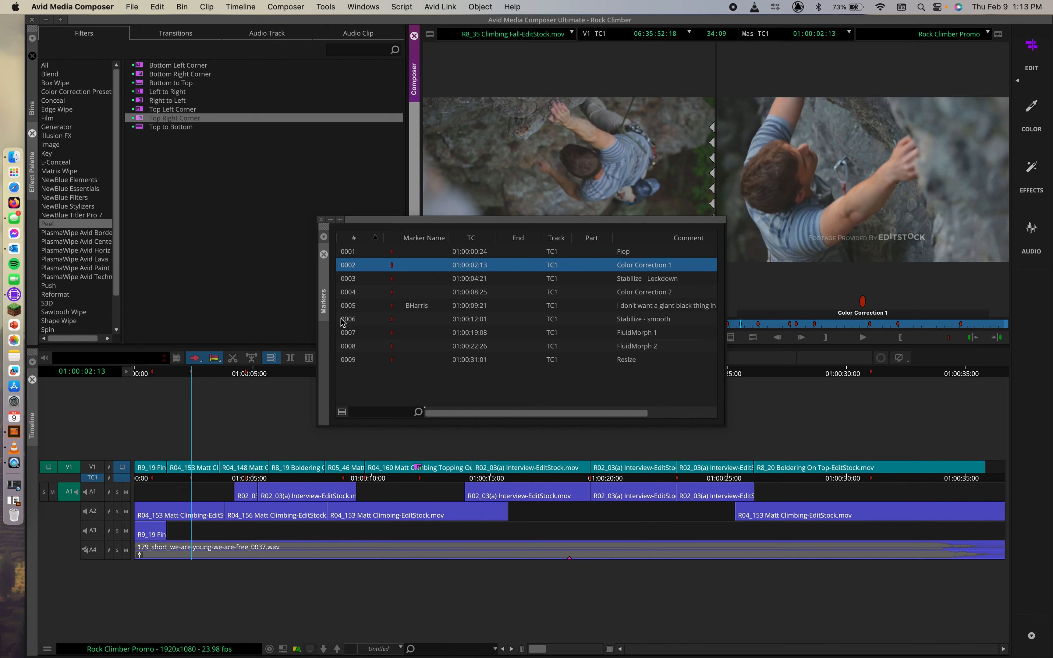
double_click(383, 307)
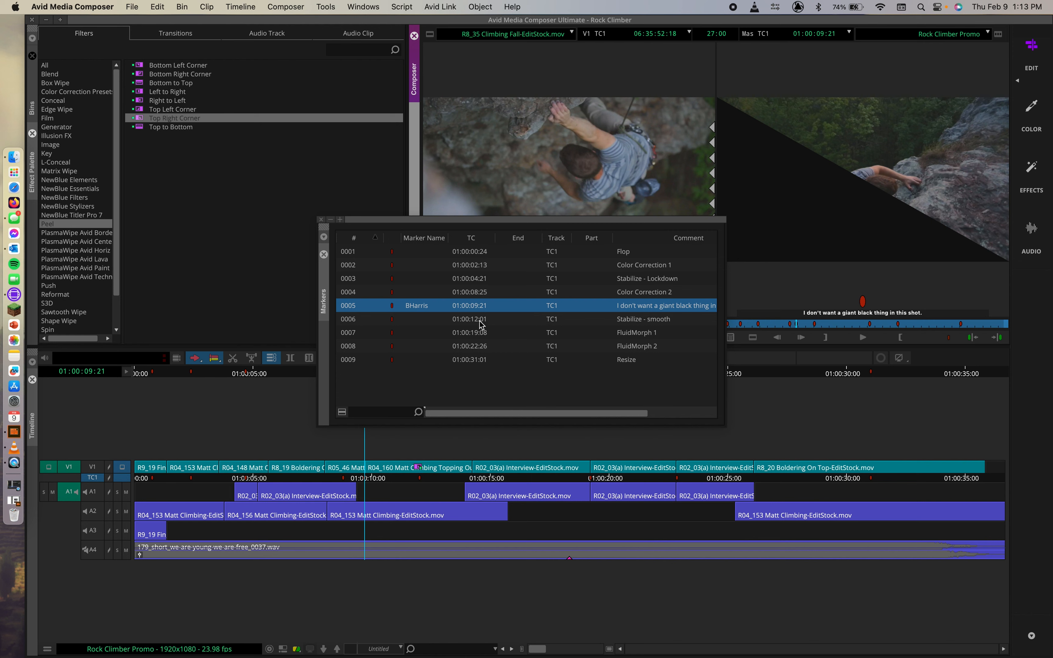
click(401, 266)
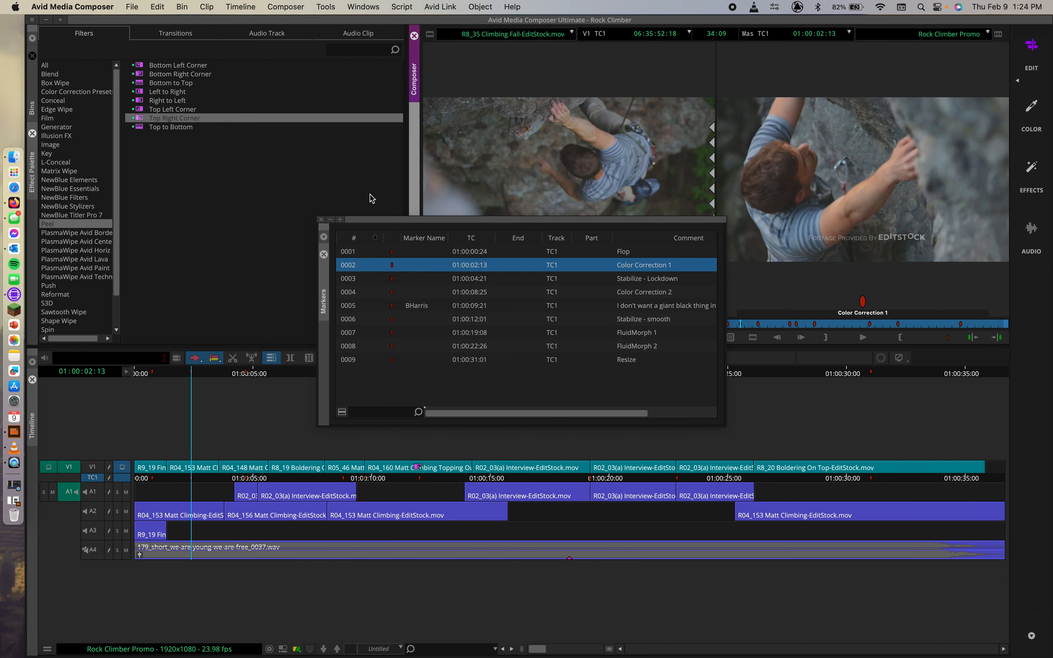
click(322, 219)
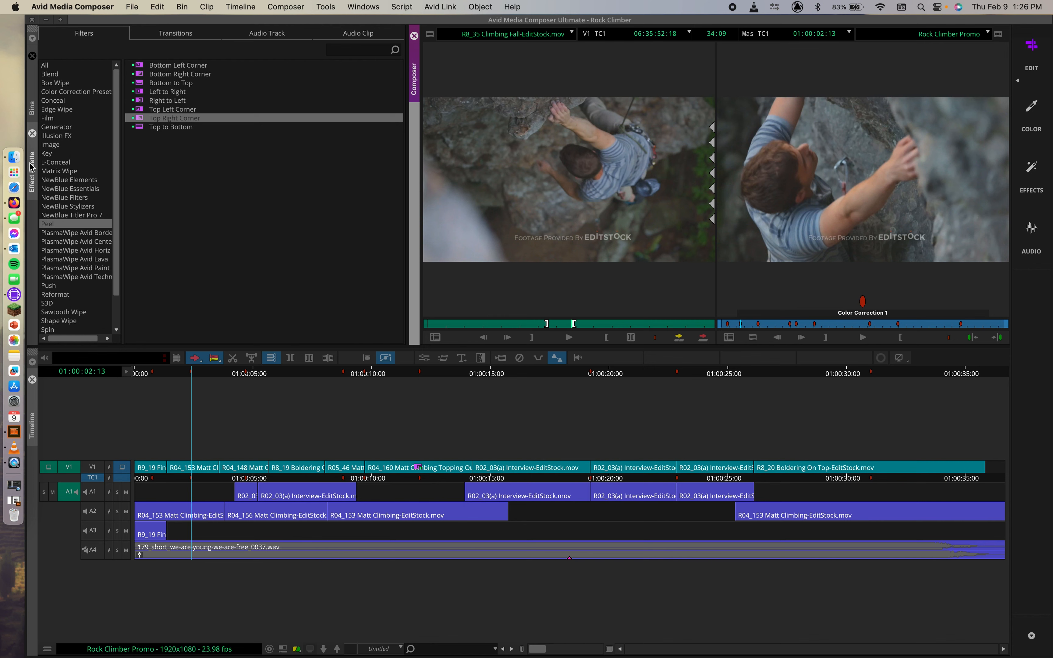
Select the Stabilize effect in the Effect Palette's Image category and scrub the sequence to 01:00:12:00.
click(32, 174)
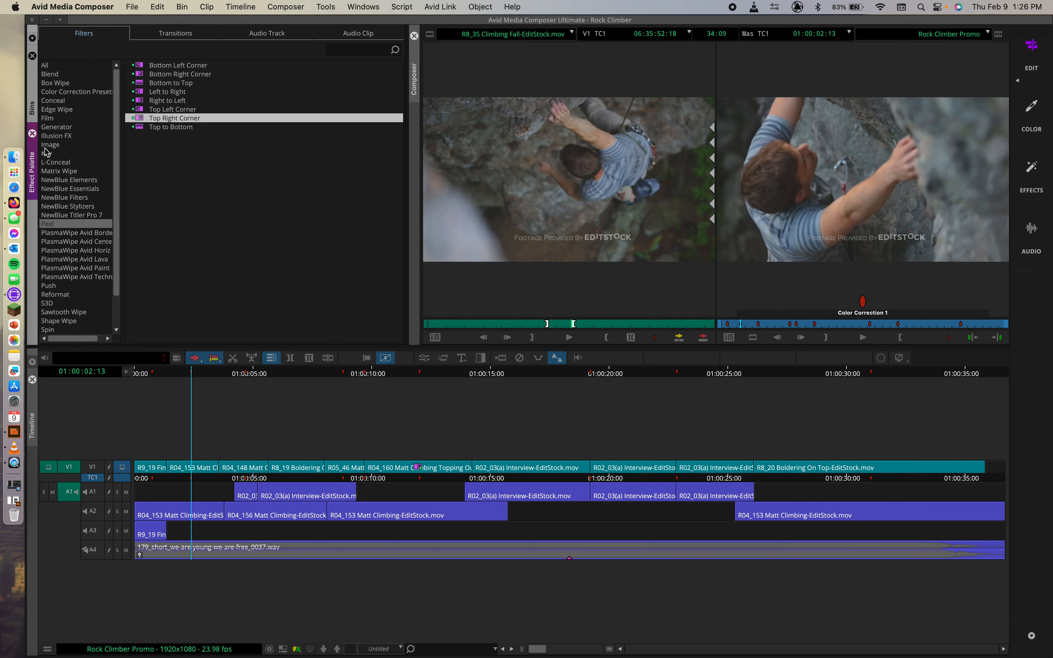
click(48, 147)
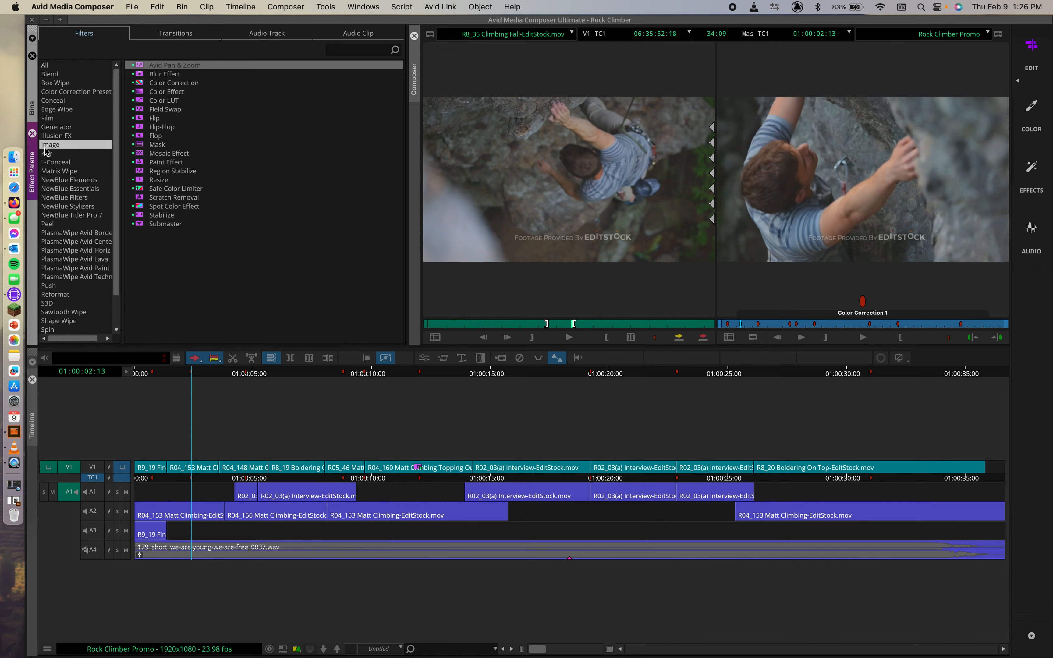
click(148, 216)
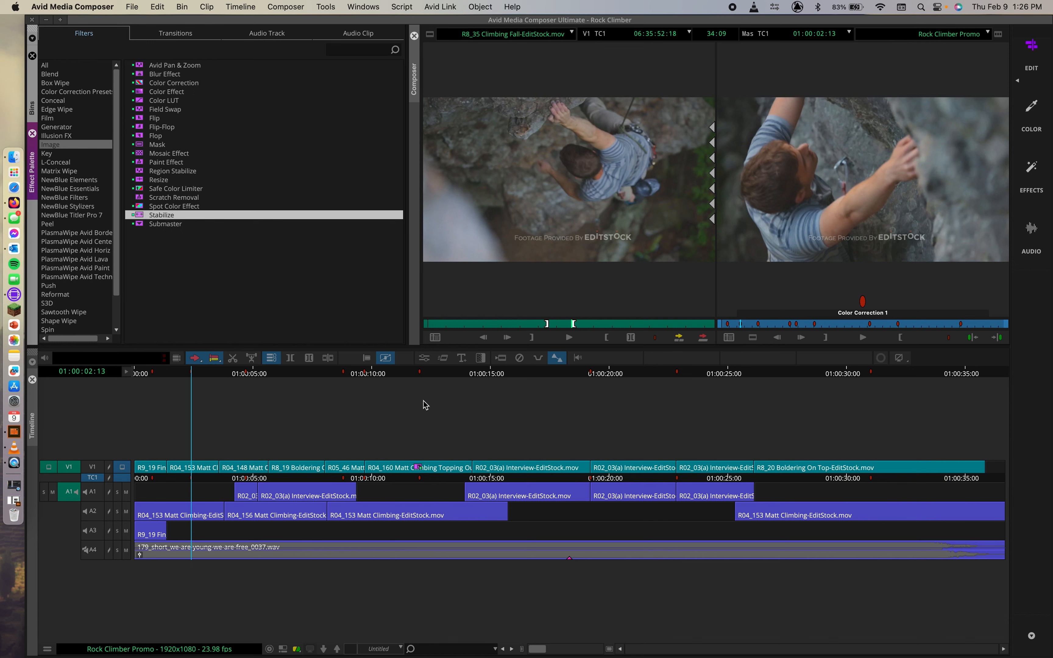
drag(387, 374, 420, 377)
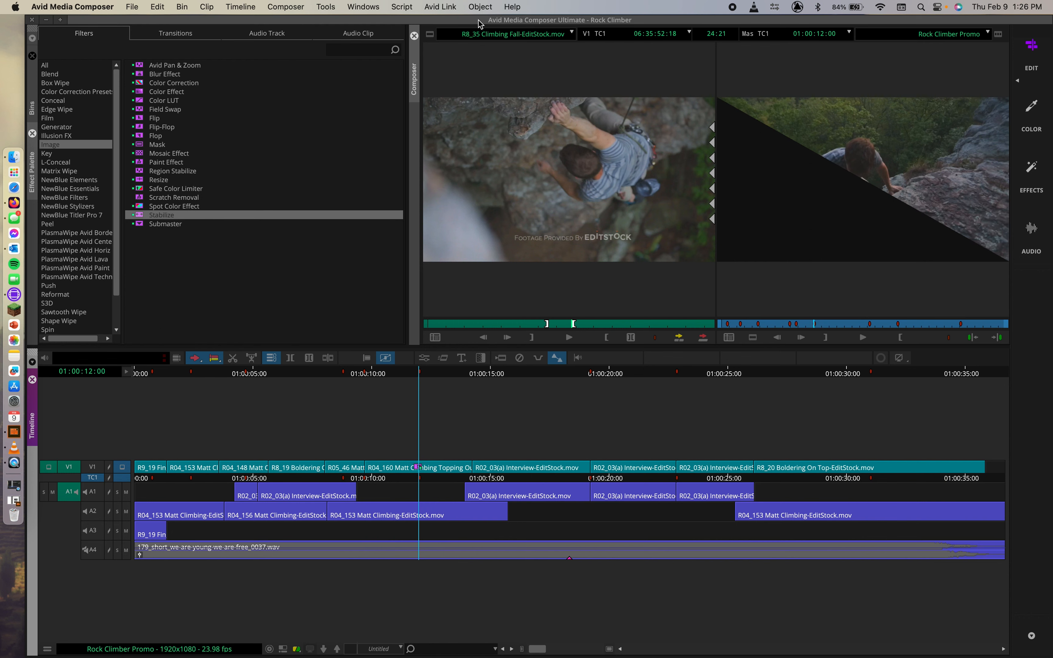
Use the Markers window to reach the Stabilize - Lockdown marker at 01:00:04:21, minimize the window, and apply Stabilize to the R04_148 clip.
click(284, 5)
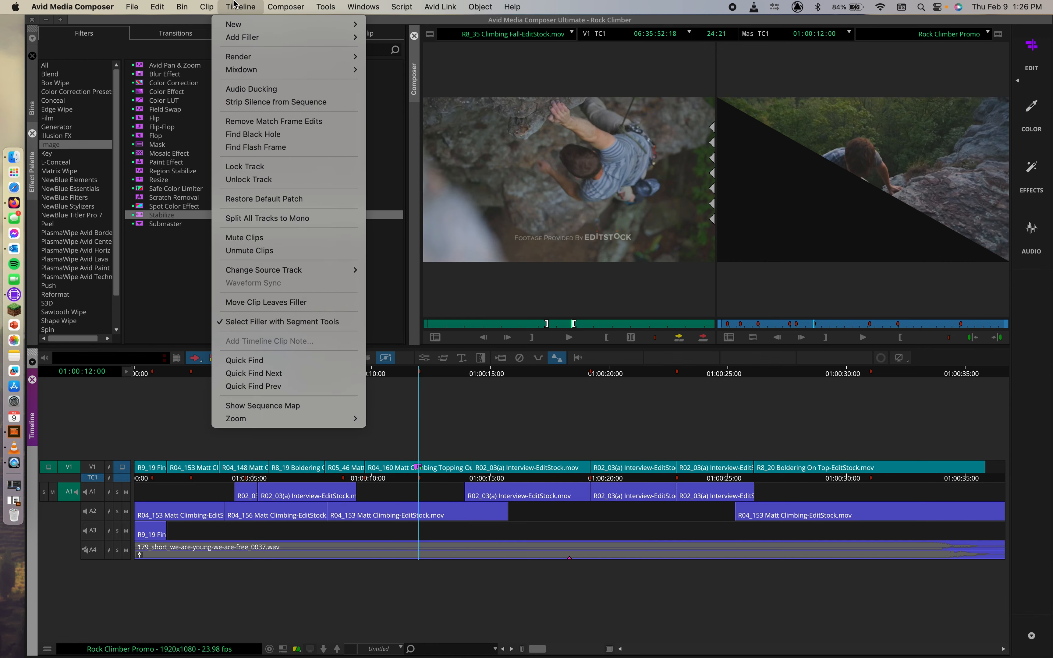
mouse_move(326, 6)
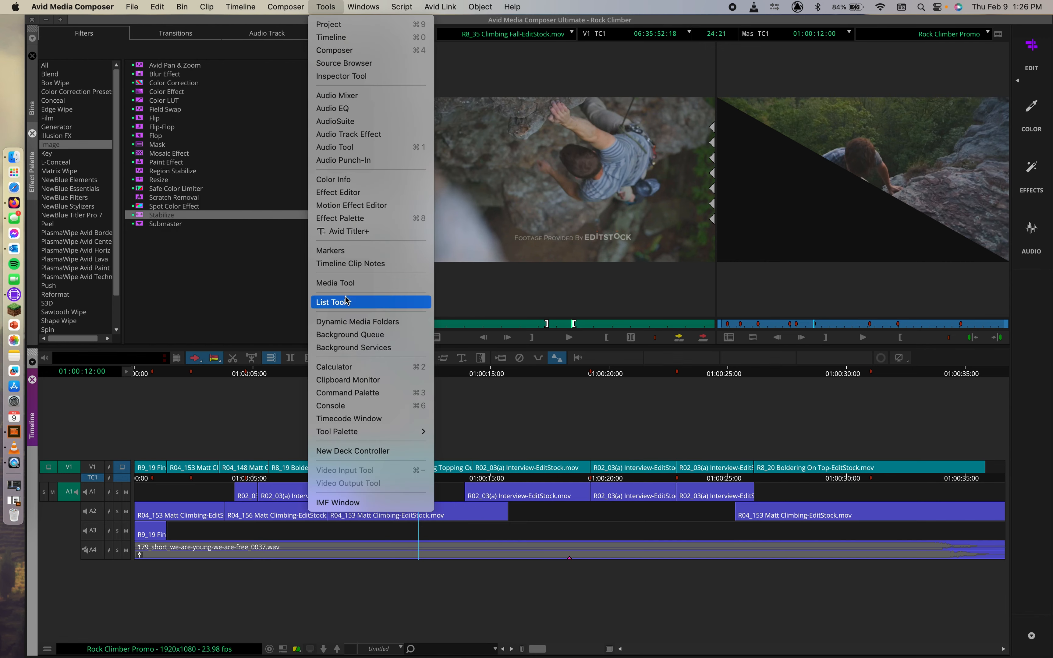
click(331, 250)
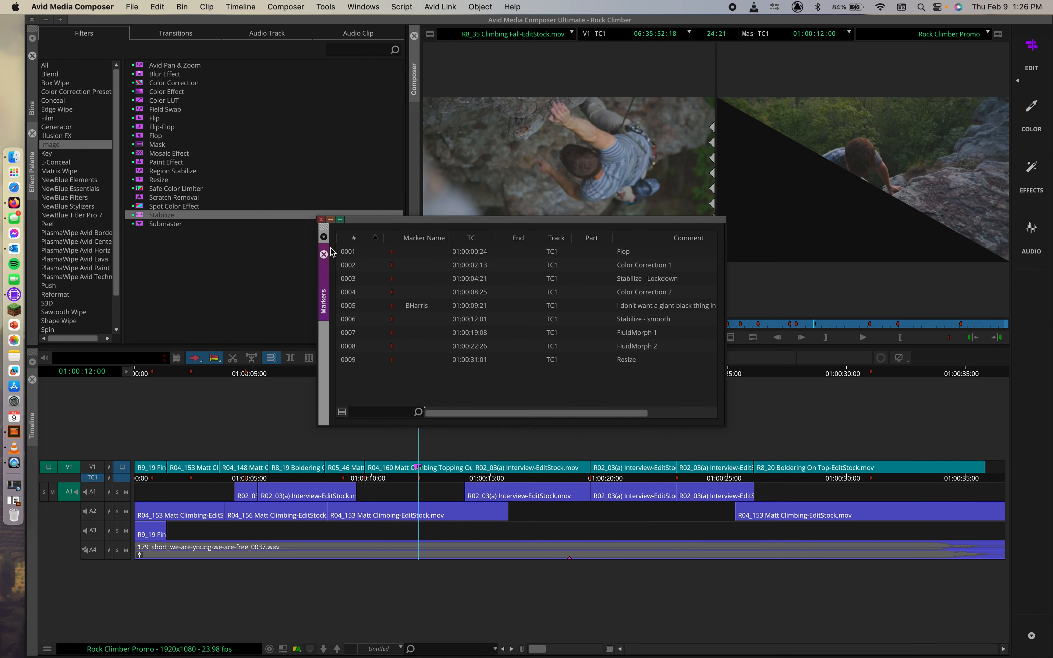
click(376, 252)
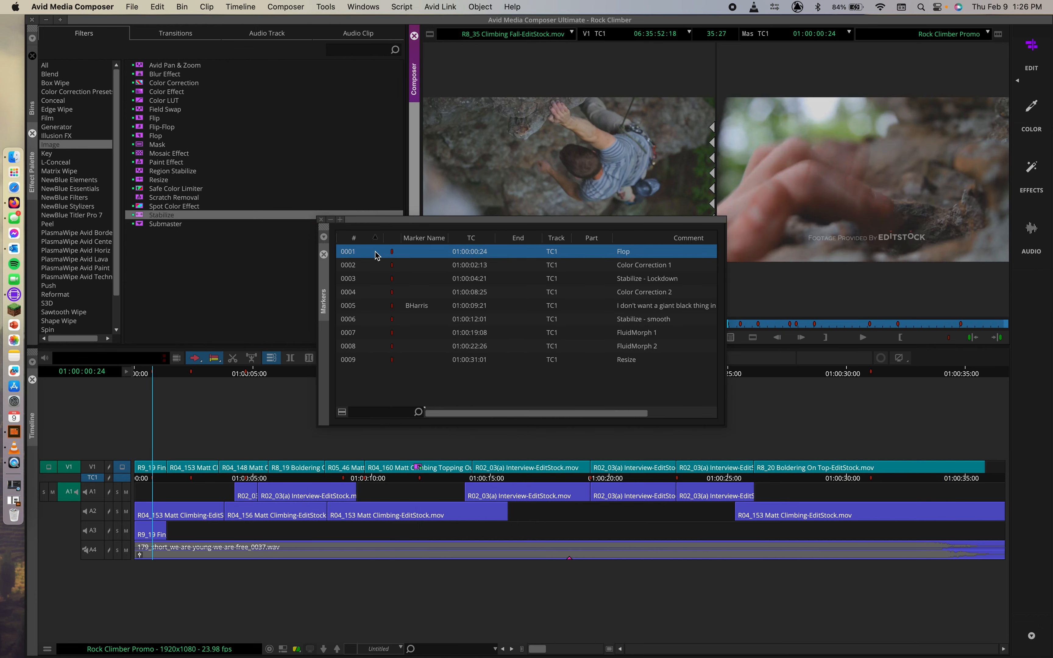
click(408, 278)
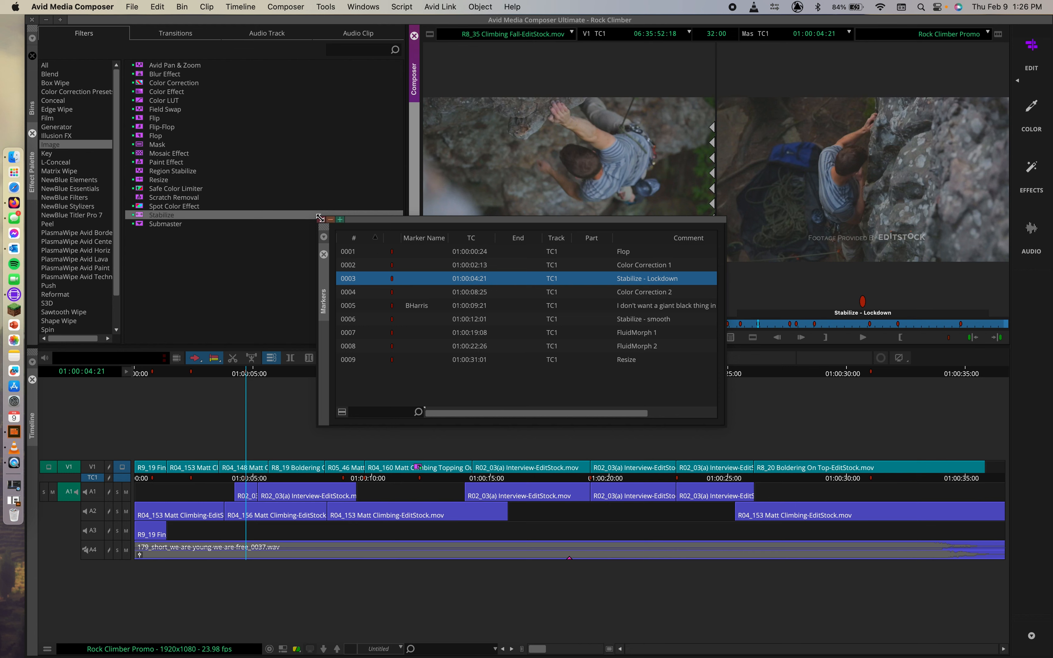
click(331, 219)
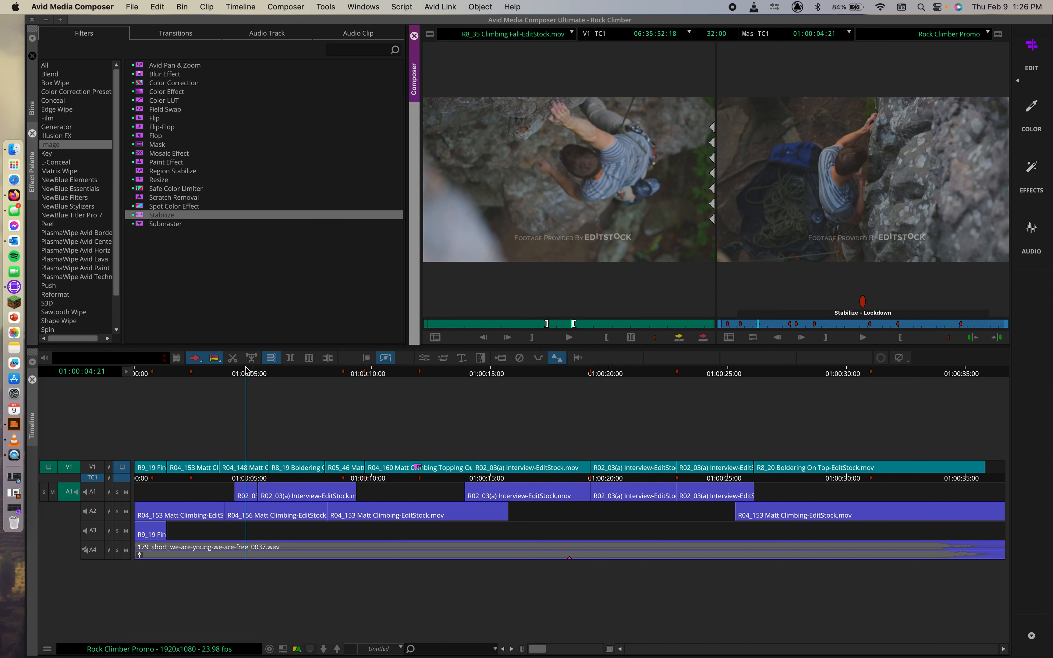
drag(138, 215, 234, 465)
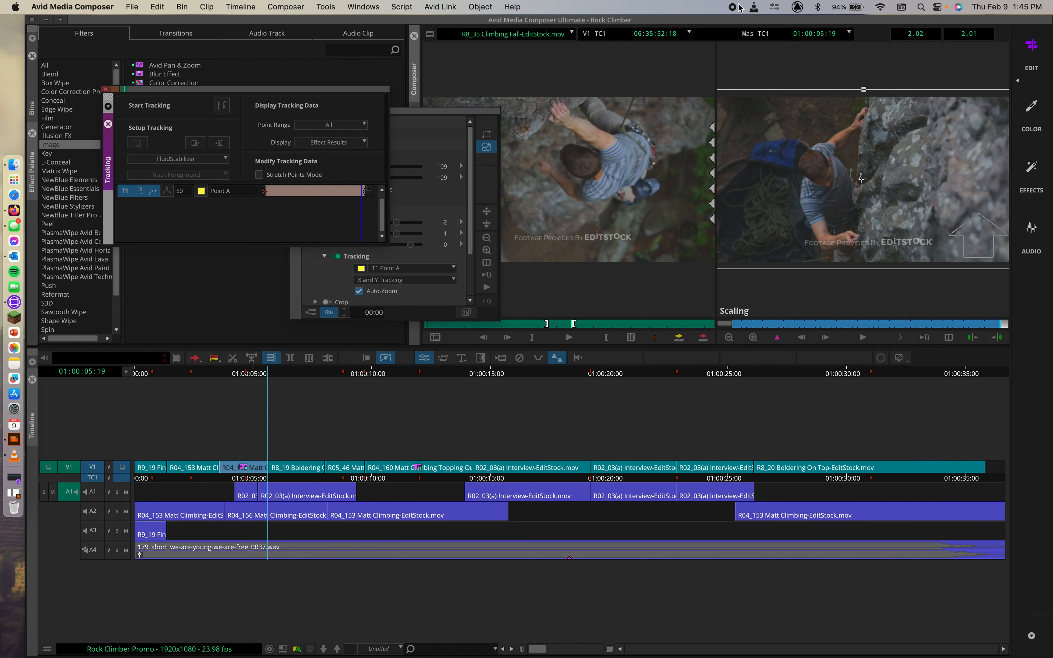
Move the Effect Editor clear of the Tracking window and preview the stabilized clip with Scaling disabled and re-enabled.
click(443, 120)
drag(442, 117, 333, 266)
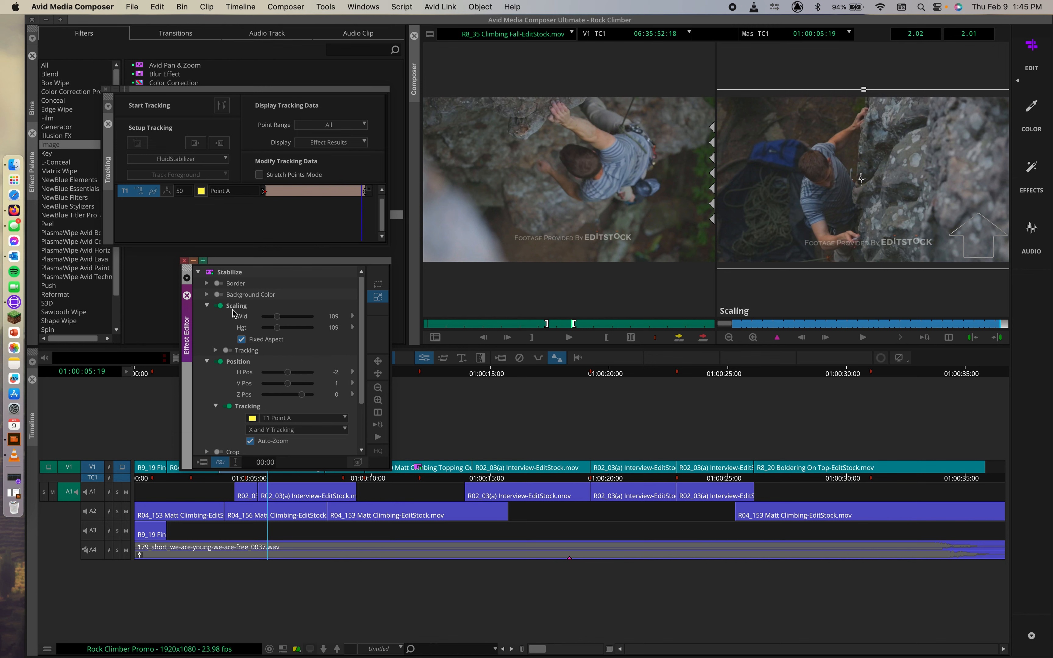
click(220, 306)
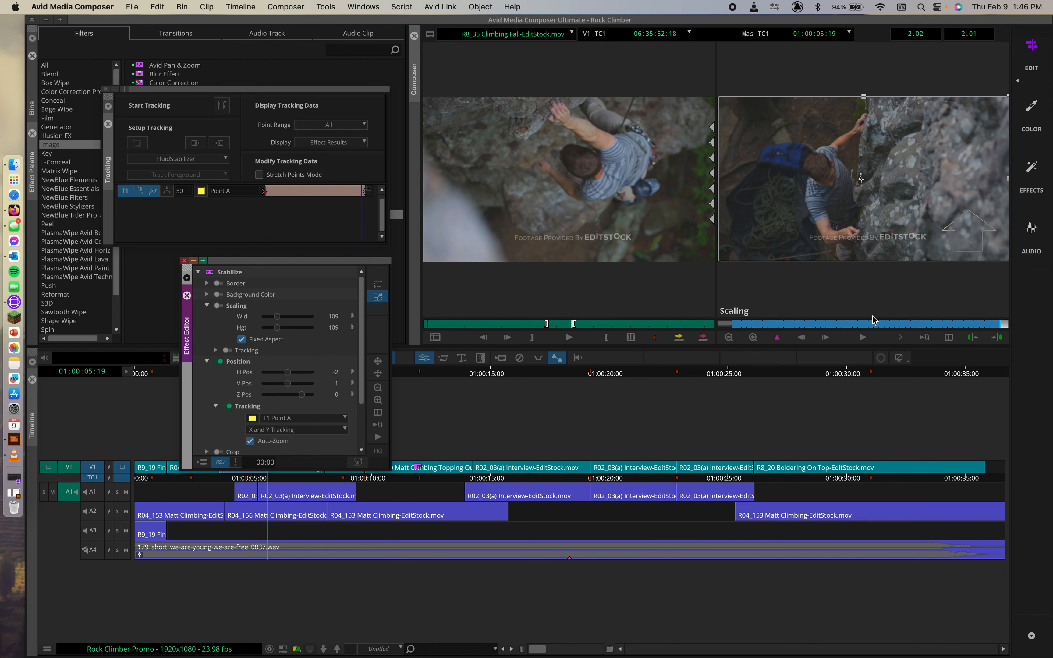
click(901, 338)
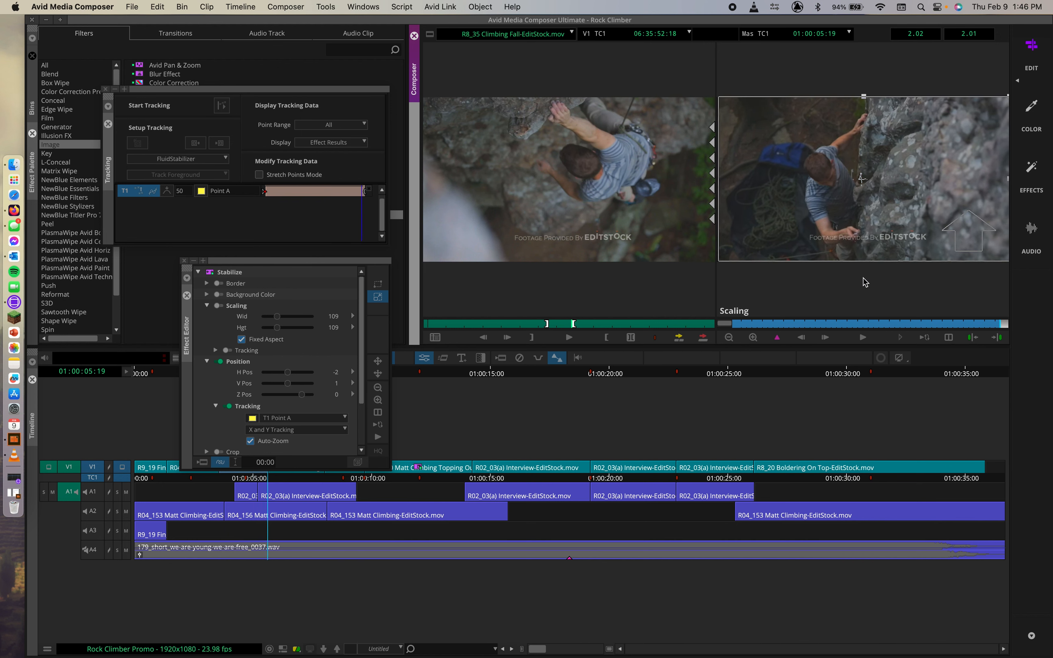
click(900, 338)
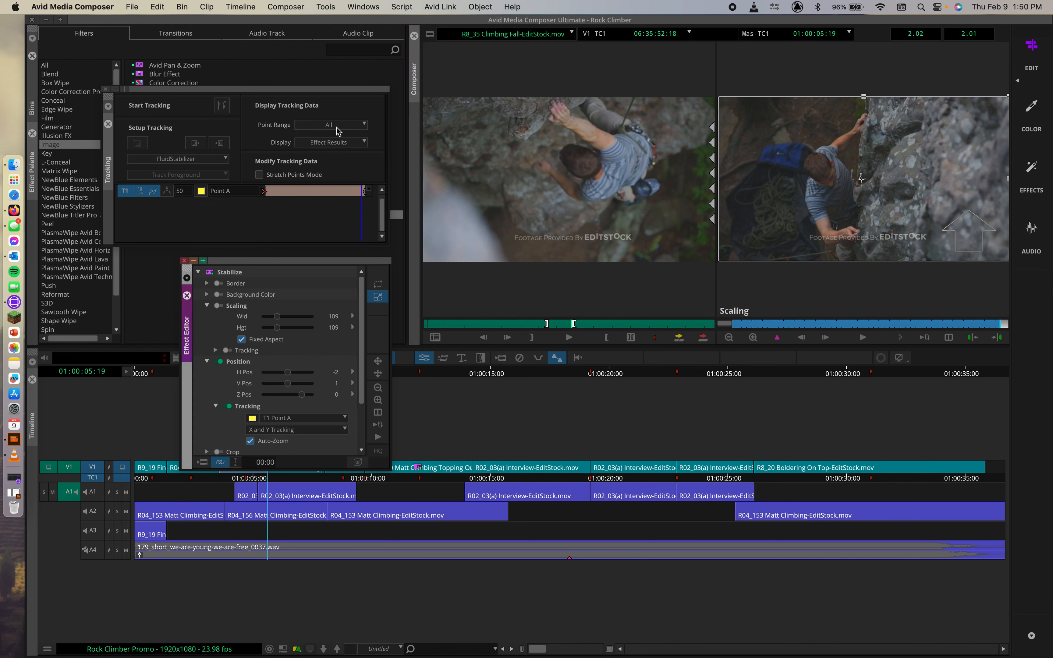
click(220, 305)
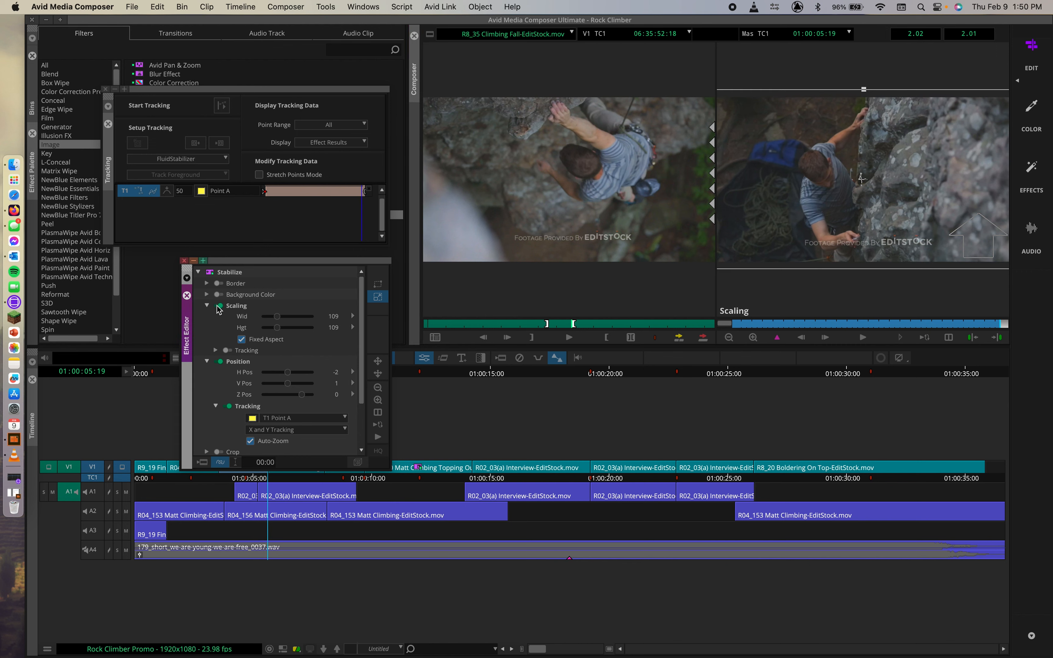
click(908, 339)
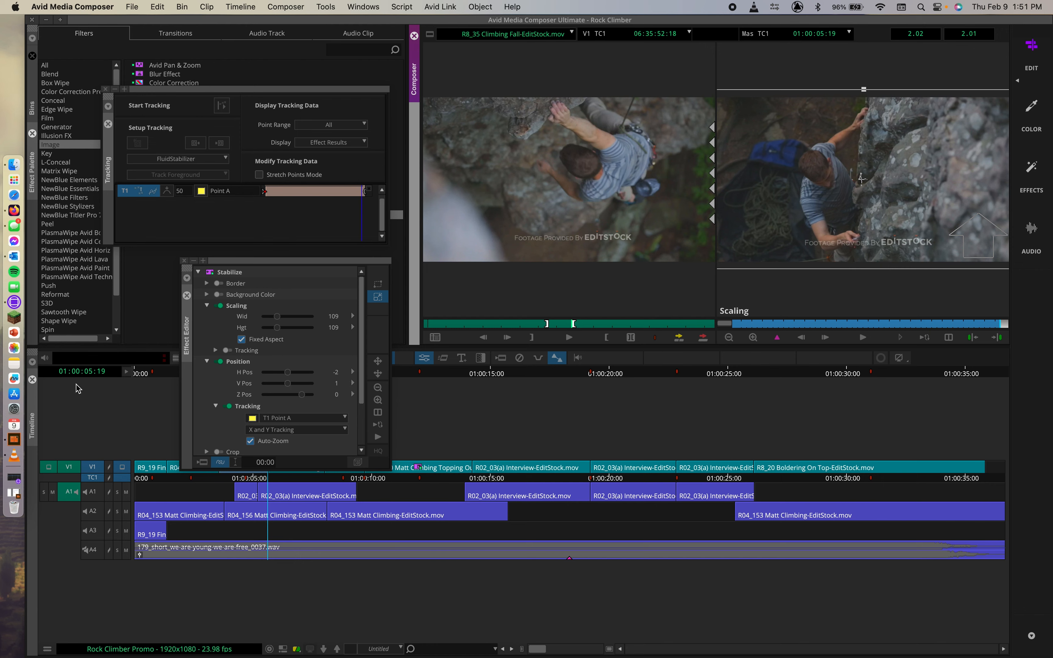
Restore the minimized Markers window to review the marker list, move it aside, and close it.
click(14, 478)
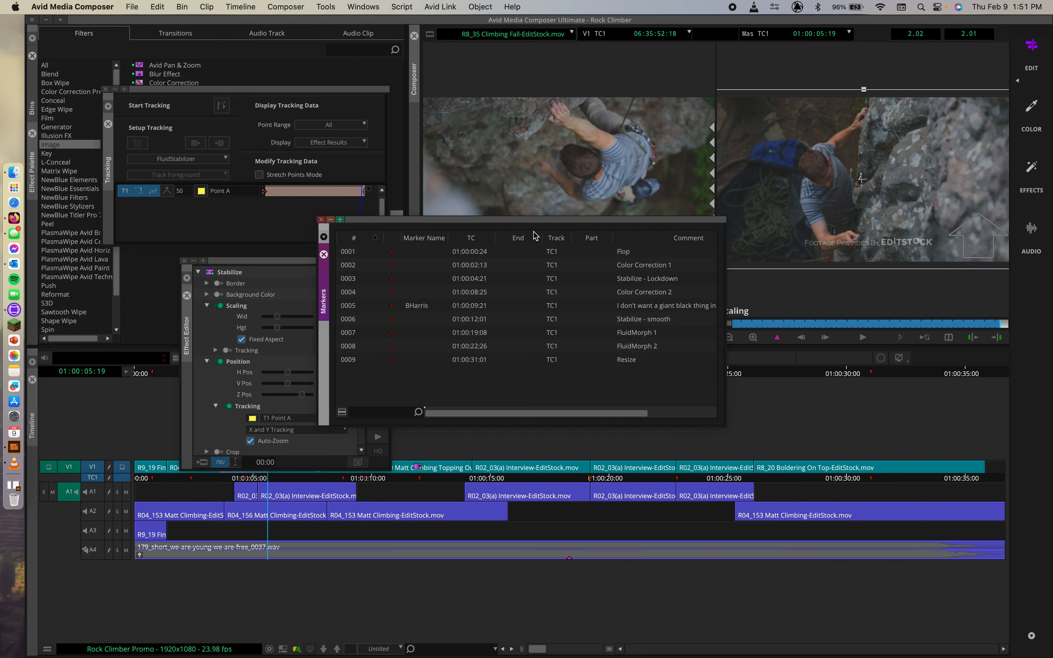
drag(351, 222, 571, 199)
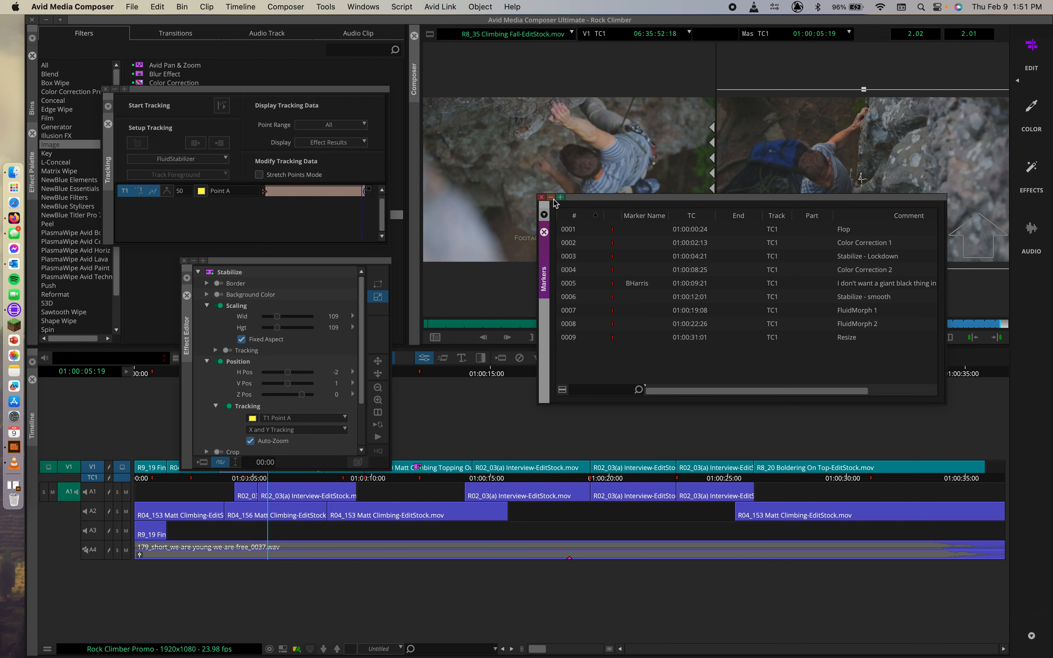
click(537, 196)
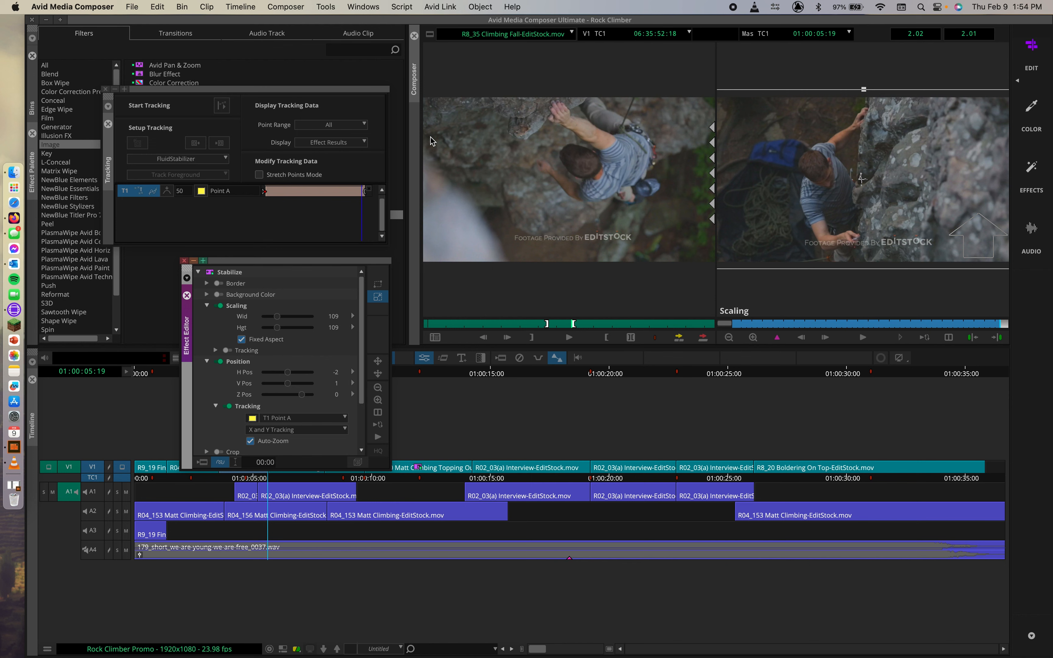
Compare playback with SteadyGlide off and on for tracker T1, leave it off, close the Effect Editor, and scrub to 01:00:05:13.
click(153, 192)
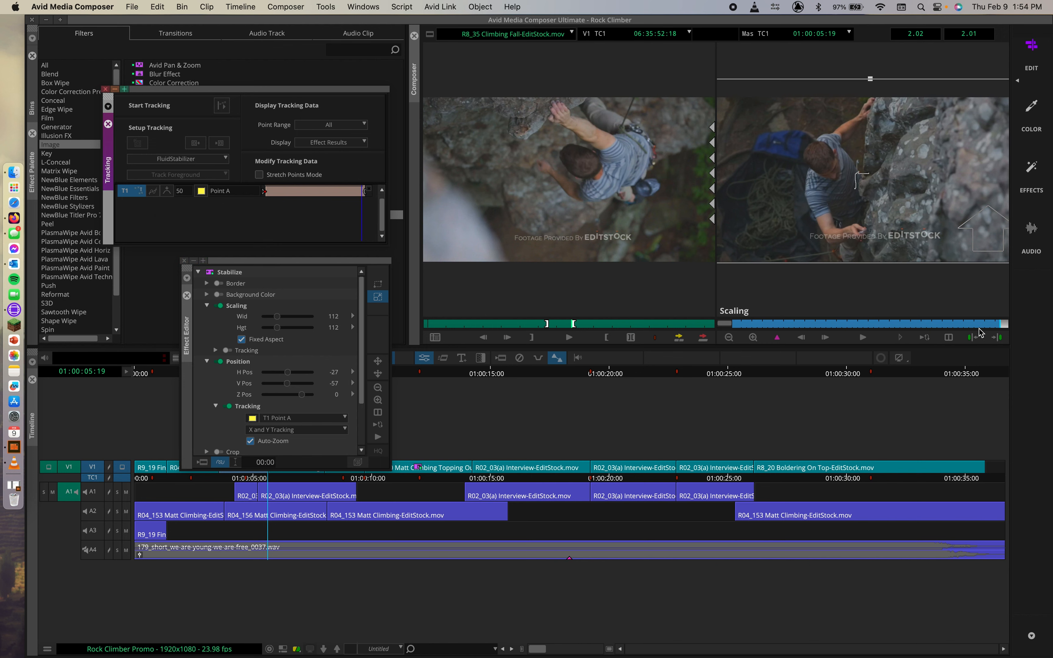
click(899, 338)
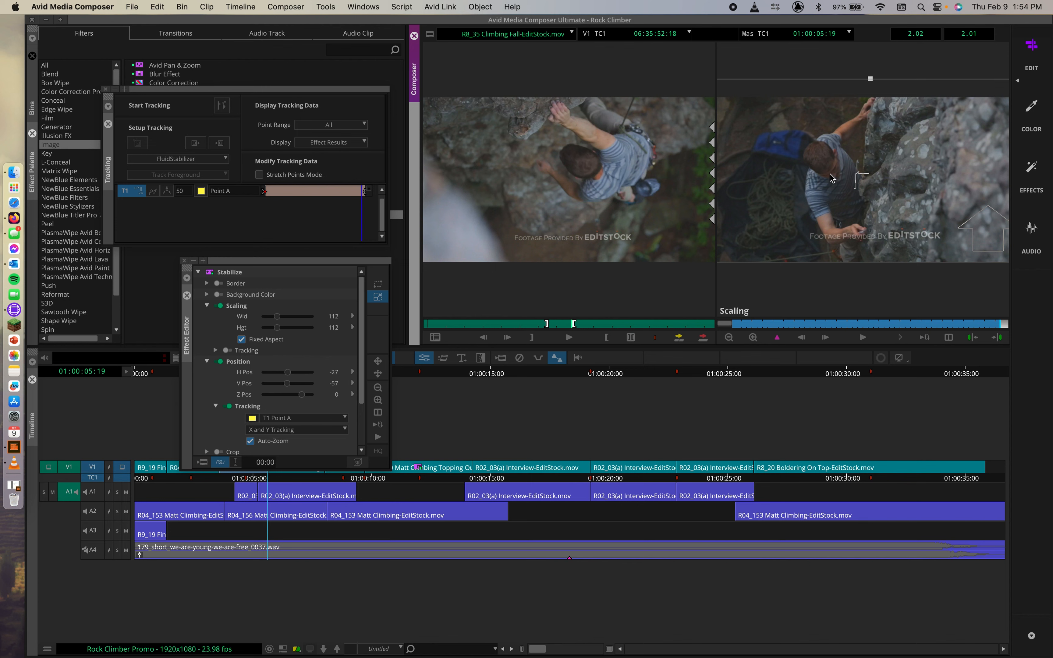
click(903, 337)
click(153, 192)
click(901, 337)
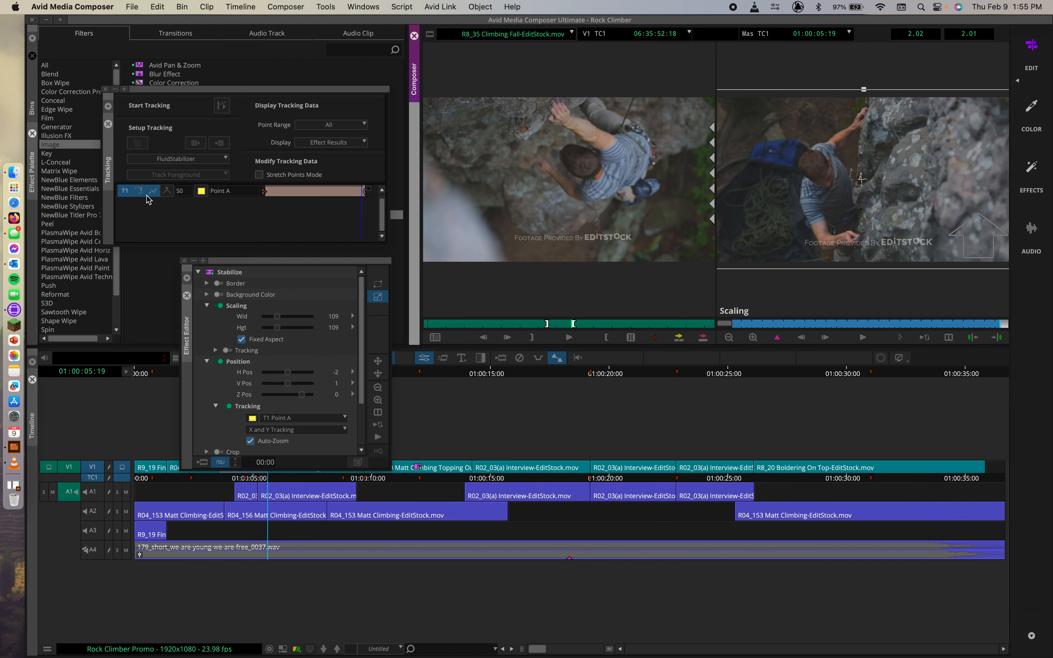
click(156, 195)
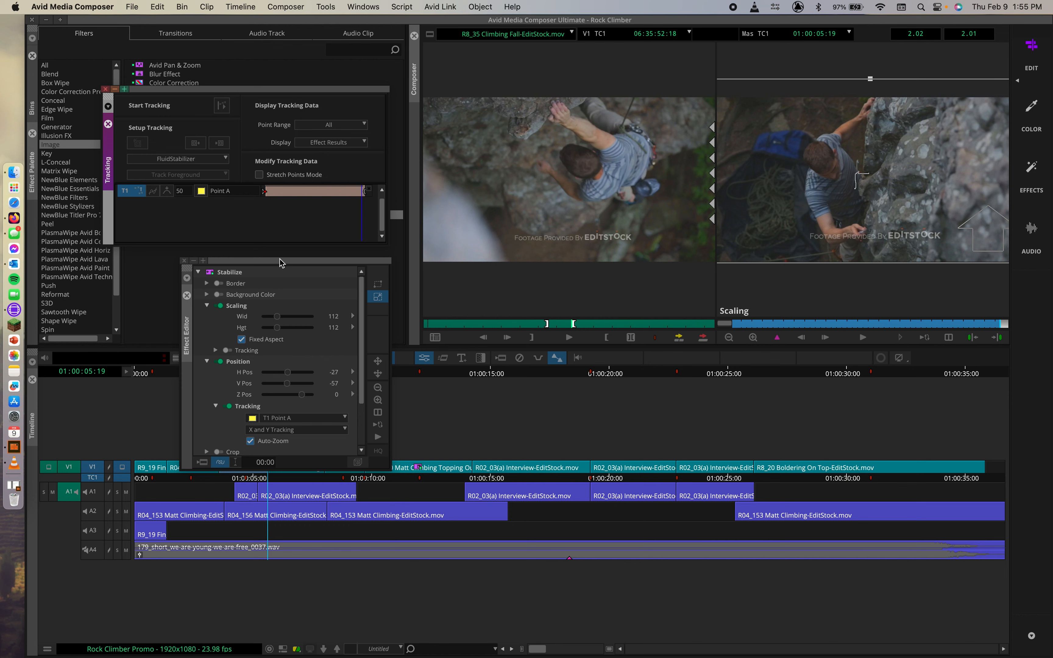
click(183, 260)
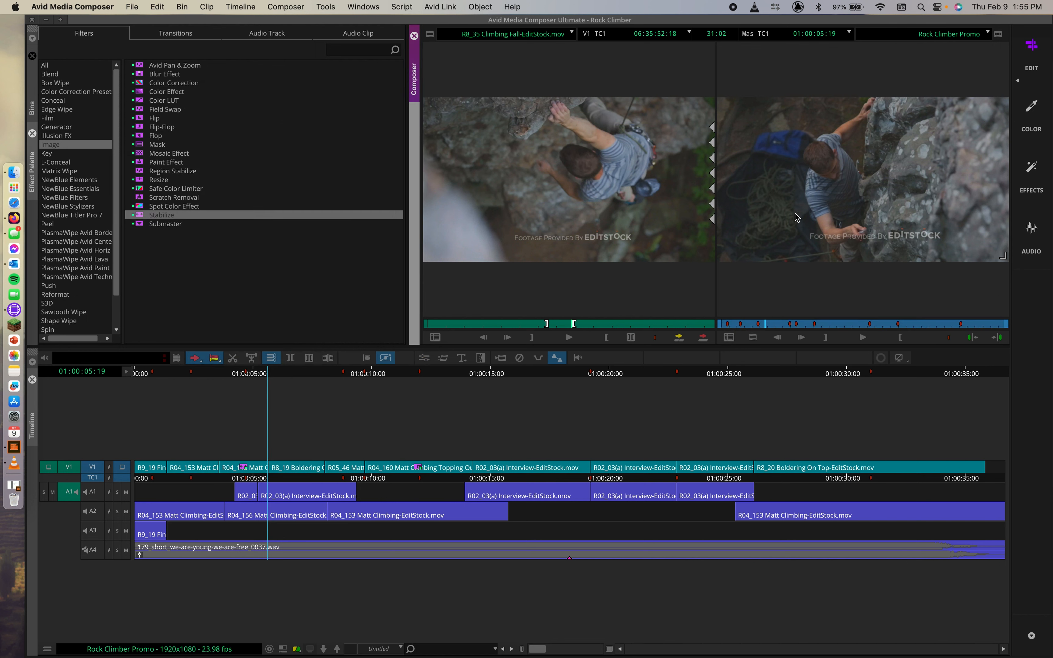
mouse_move(250, 377)
mouse_down()
mouse_move(232, 375)
mouse_move(264, 373)
mouse_up()
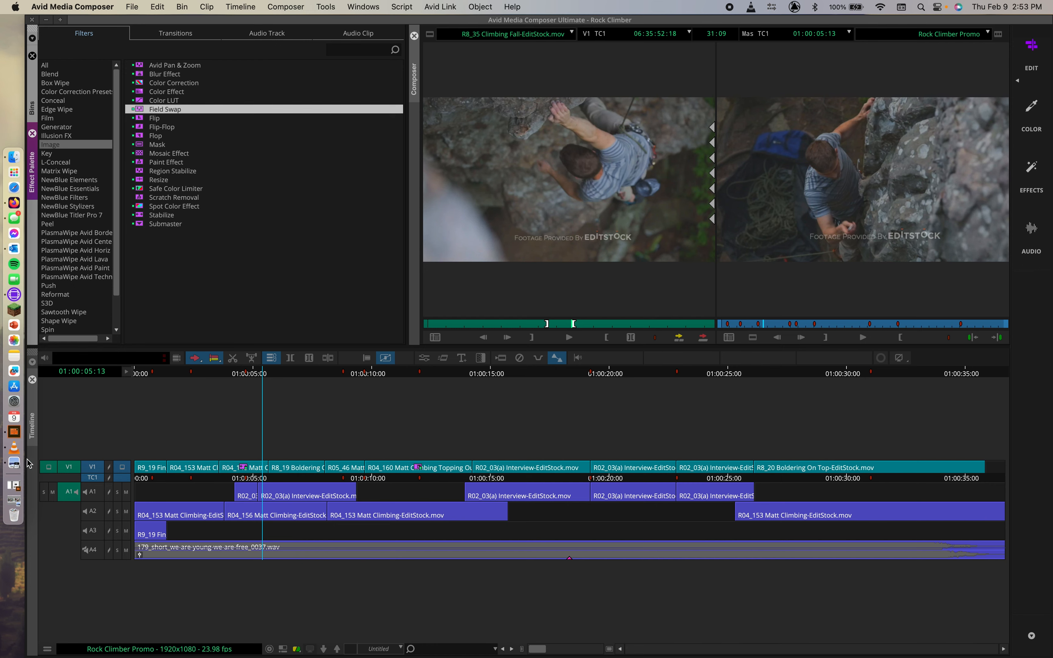
Switch to Preview to examine the original versus auto-color-corrected shot comparison, and close the image.
click(14, 463)
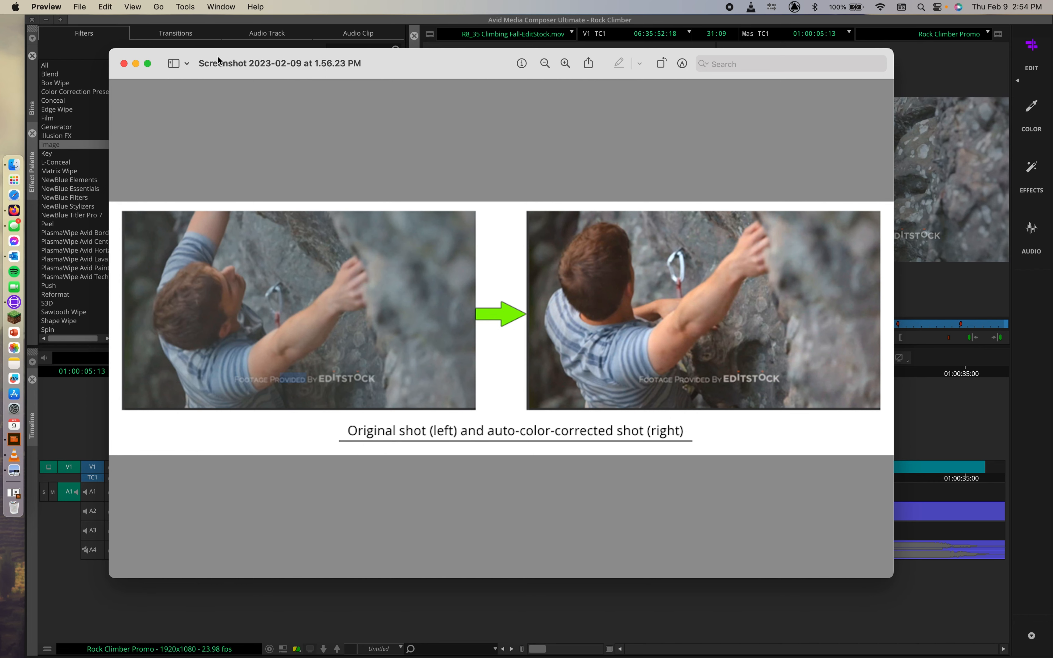
click(125, 63)
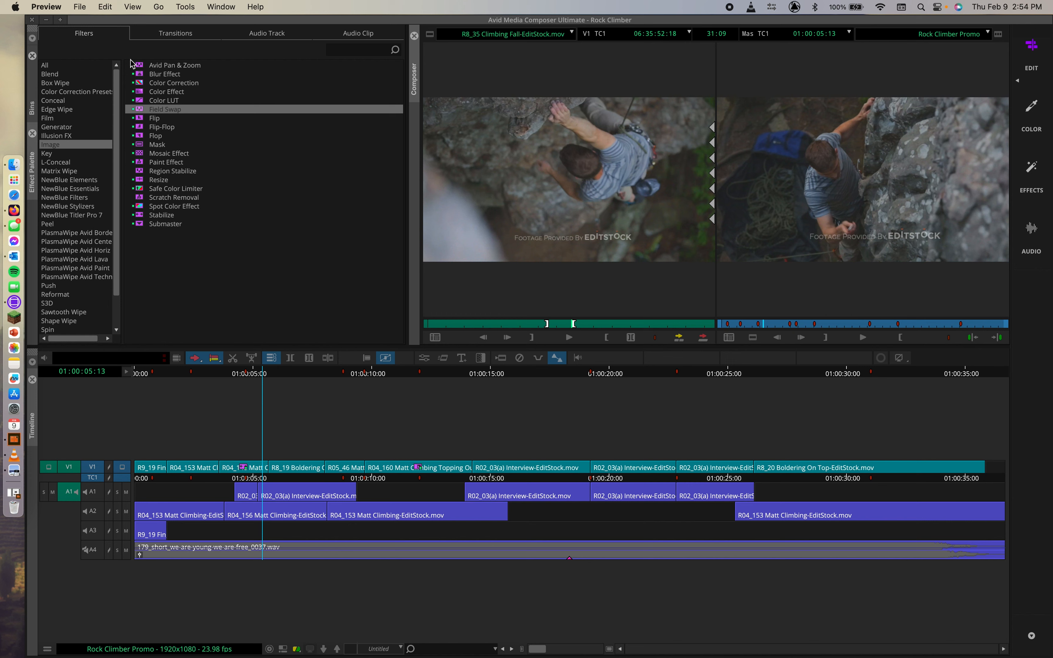
Select the Color Correction effect in the Image category and park the playhead over the R04_153 clip at 01:00:01:21.
click(73, 144)
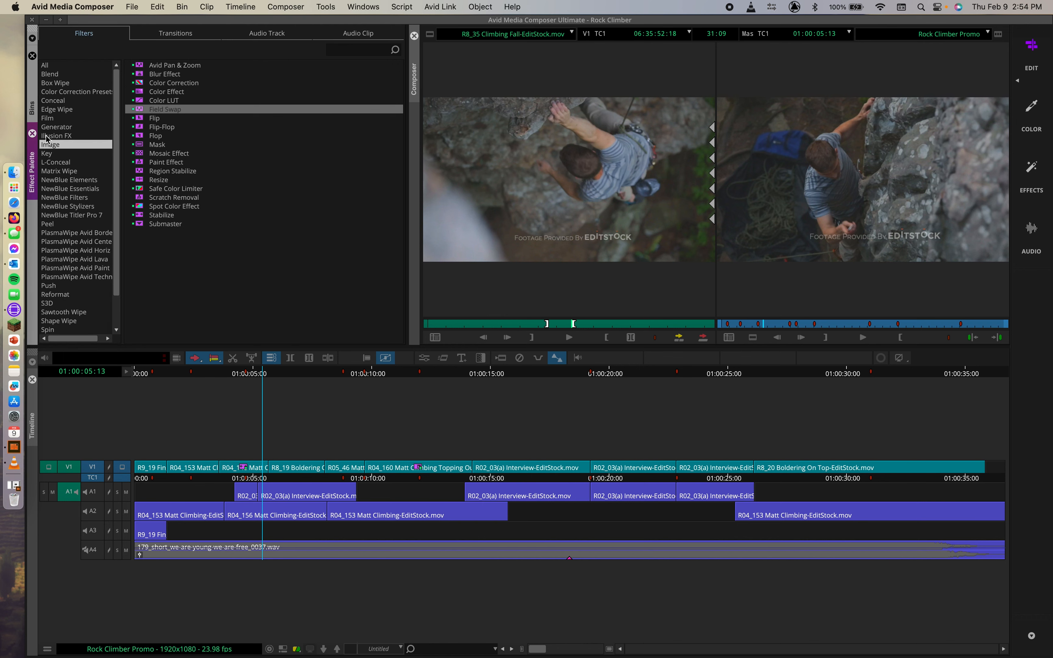
click(175, 86)
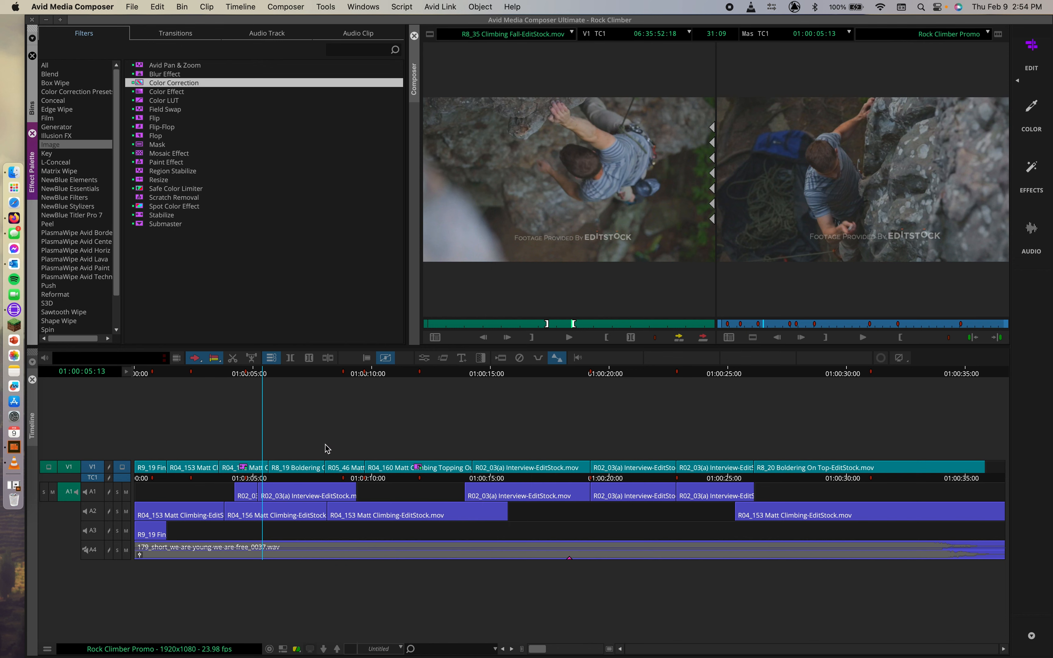
drag(310, 375, 176, 402)
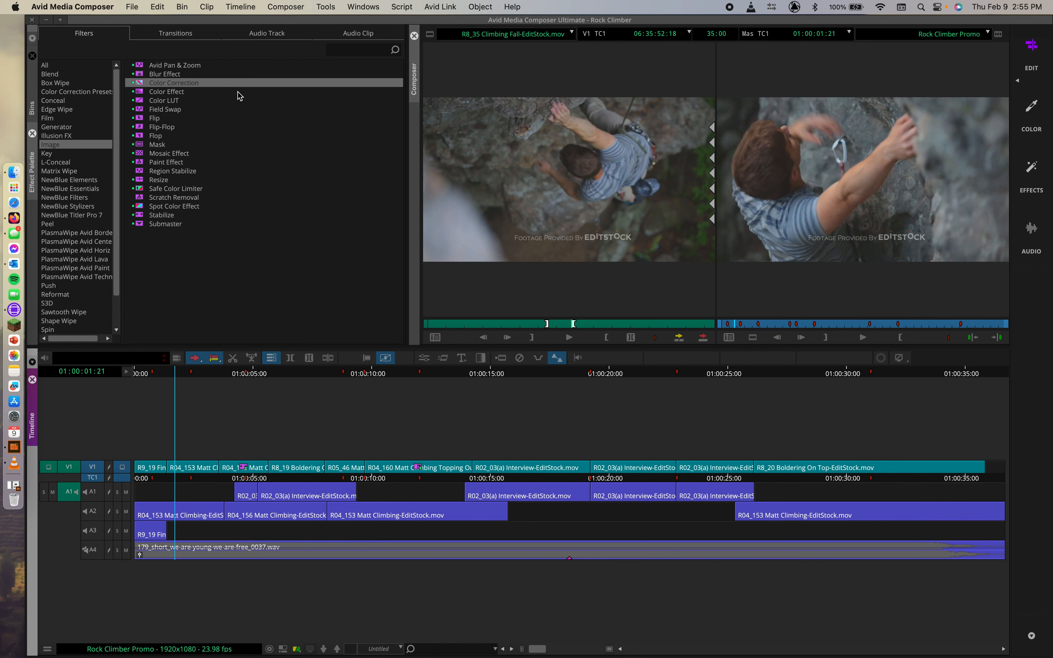
Open the User settings, look through the available Keyboard layouts, and collapse the Keyboard group.
click(128, 6)
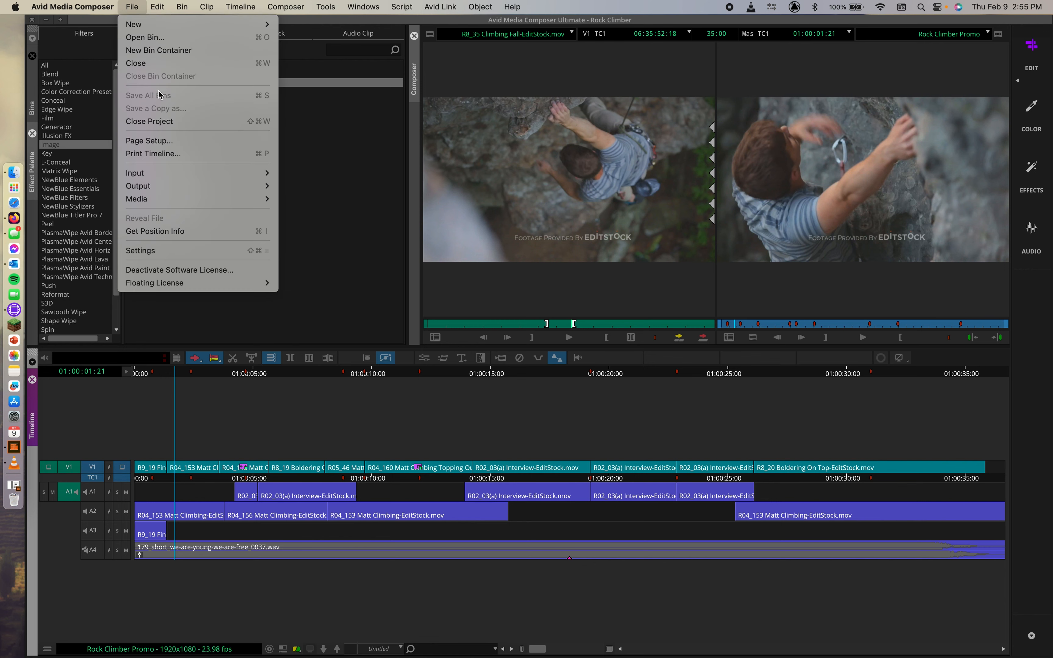
click(167, 250)
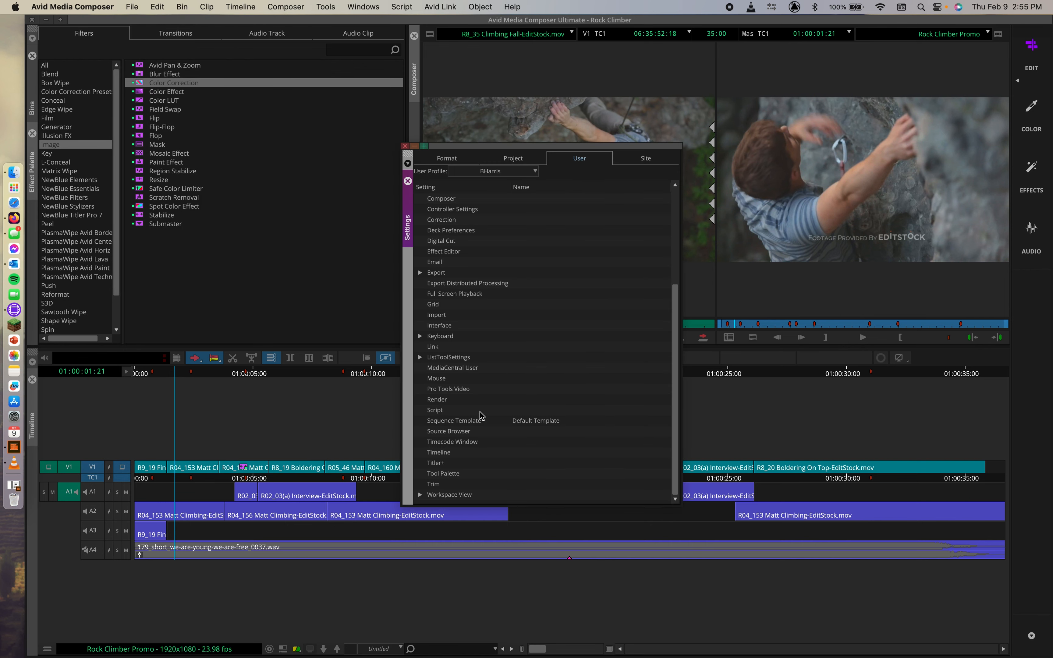
click(420, 336)
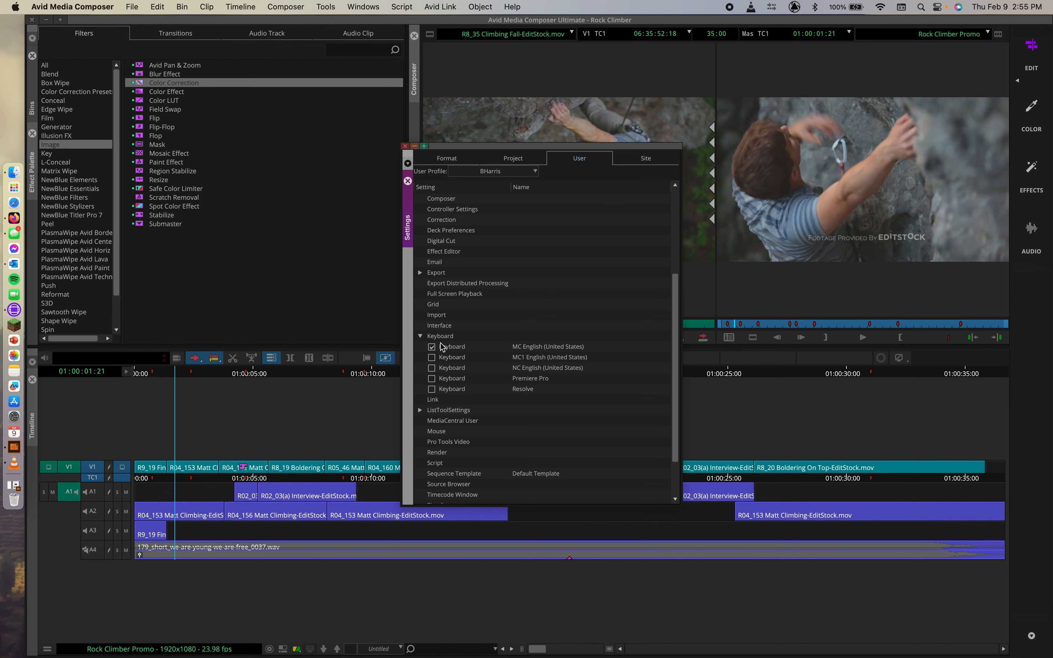
click(432, 369)
click(421, 336)
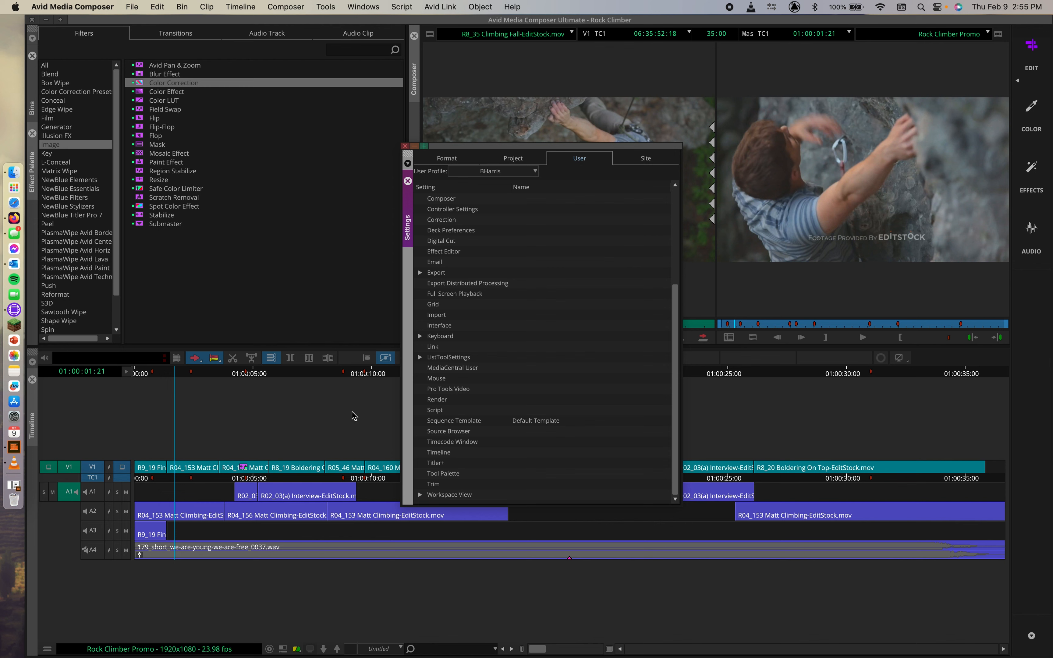
In the User settings' Correction options, set AutoCorrect to perform HSL Auto Contrast followed by HSL Auto Balance.
click(404, 147)
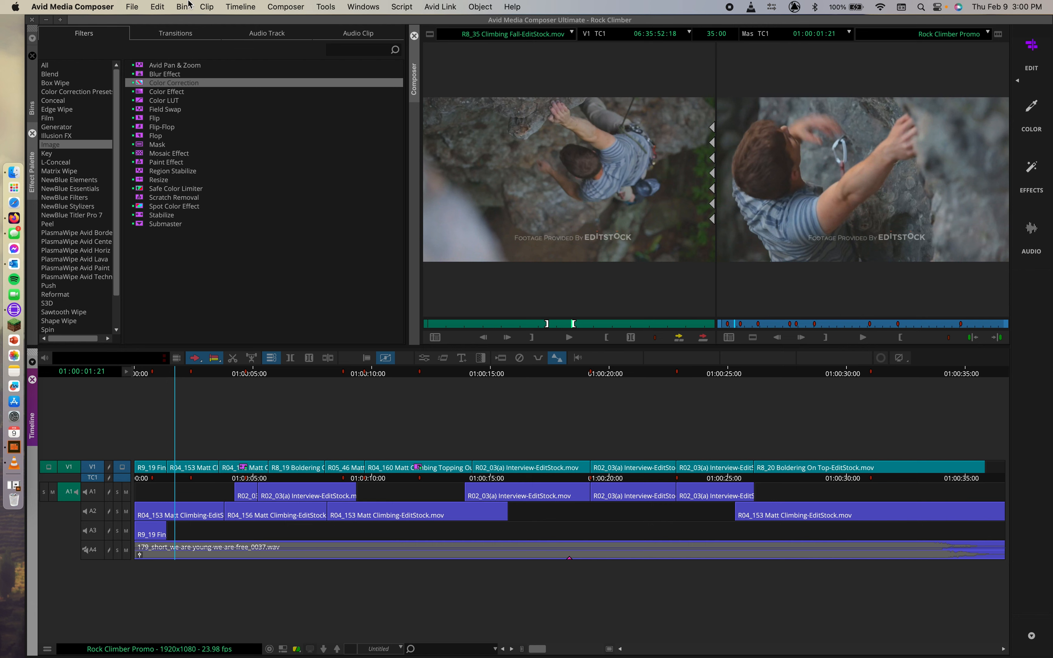
click(131, 7)
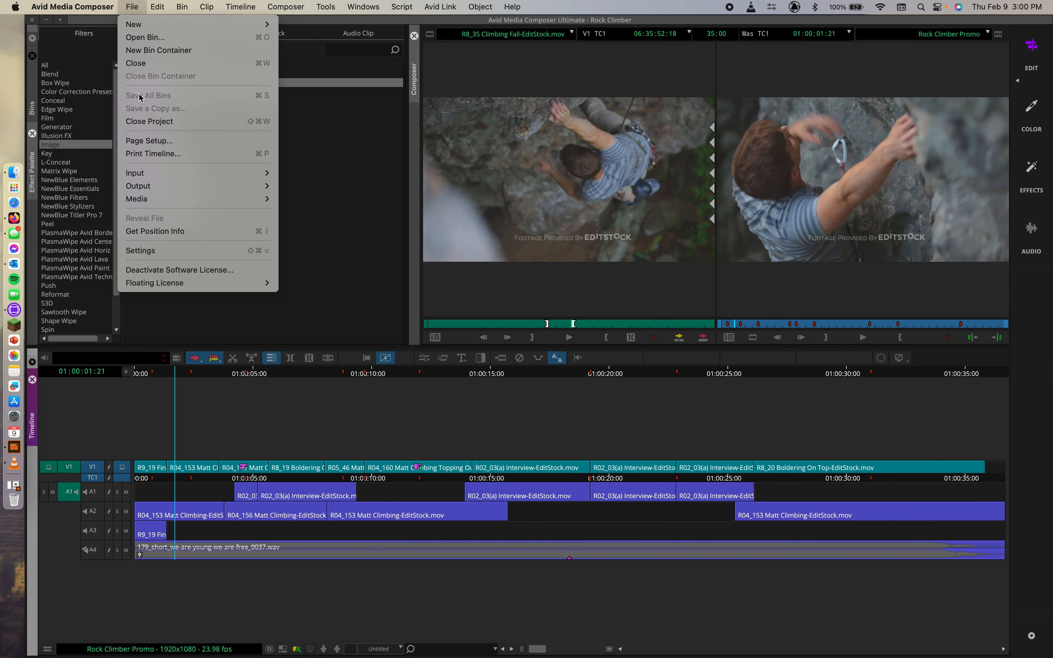
click(140, 250)
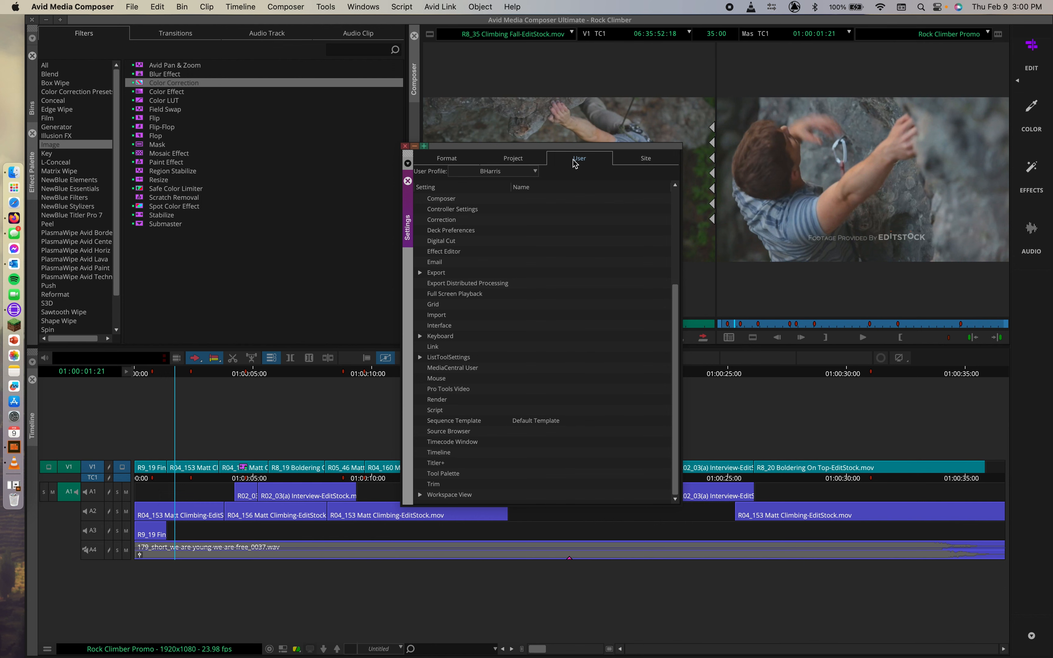
double_click(449, 221)
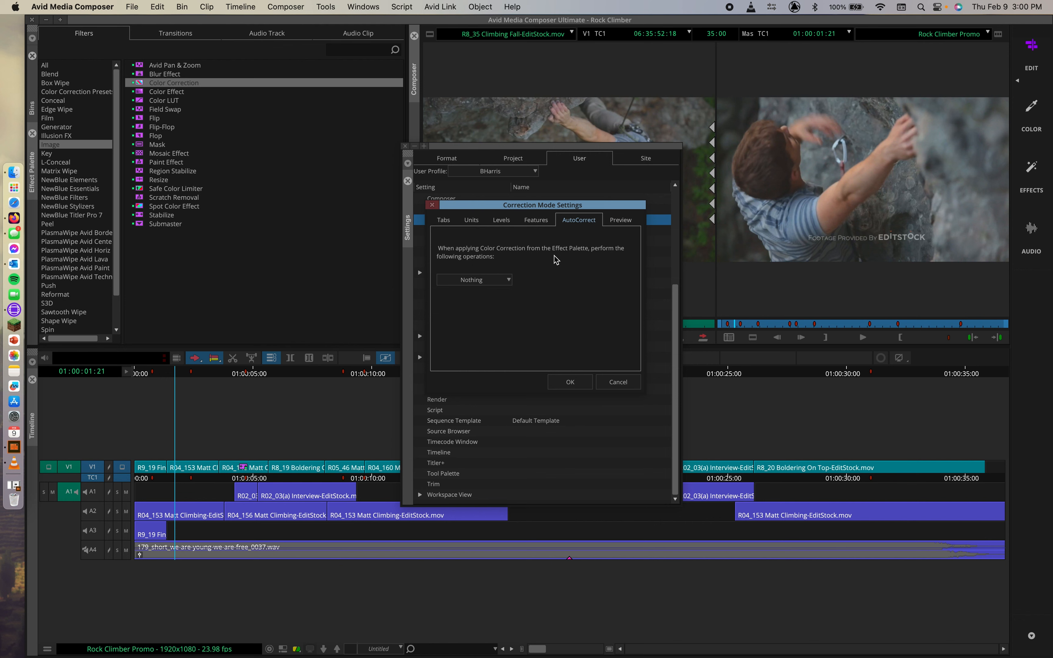
click(500, 281)
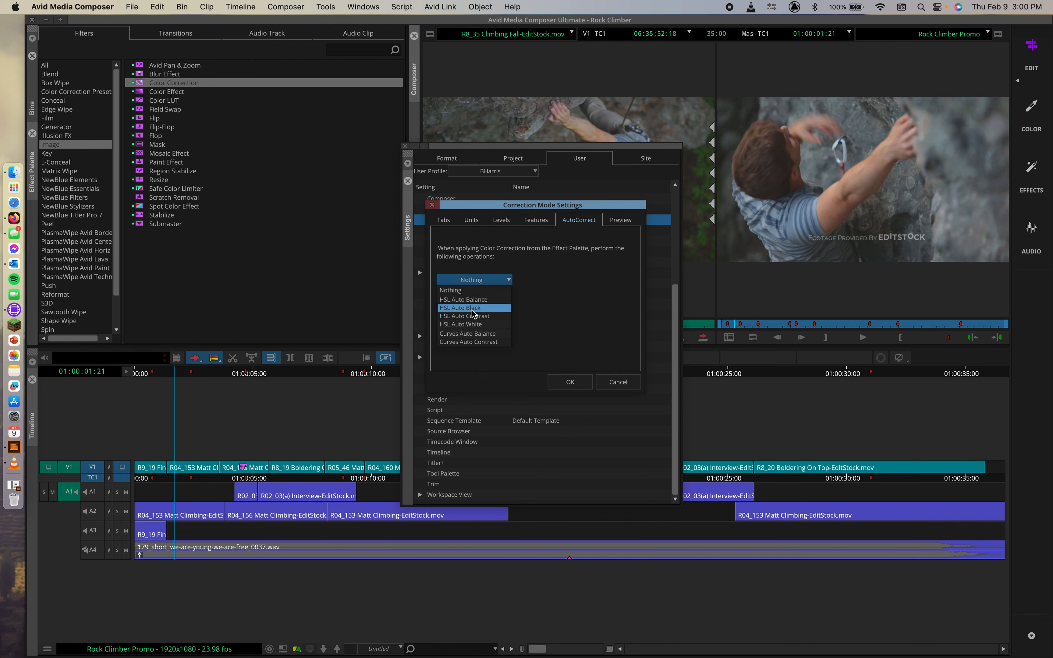
click(504, 316)
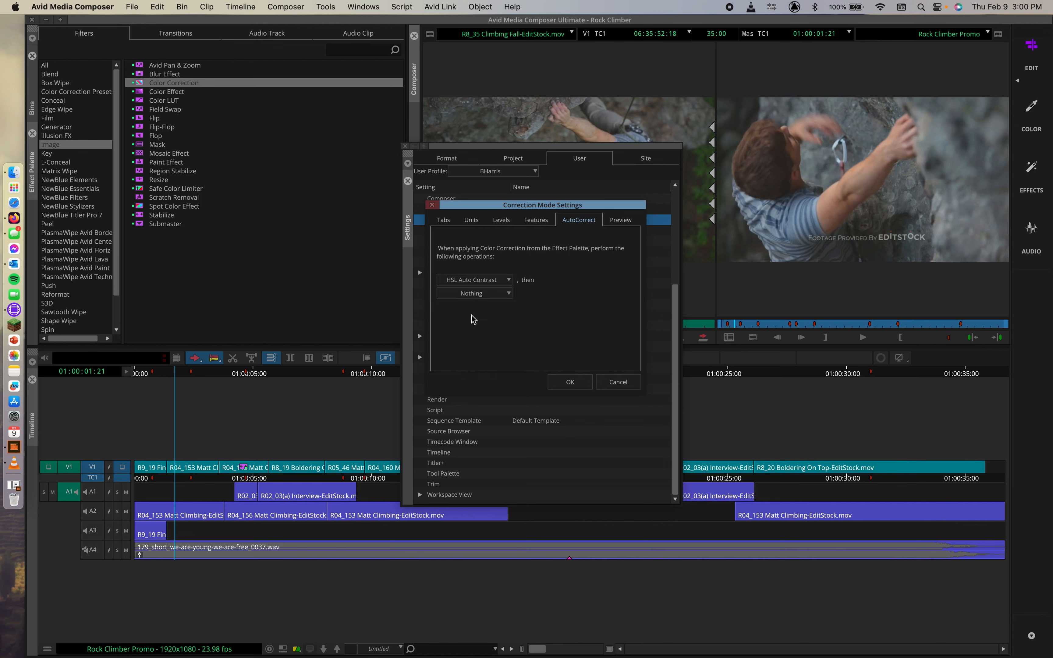
click(507, 295)
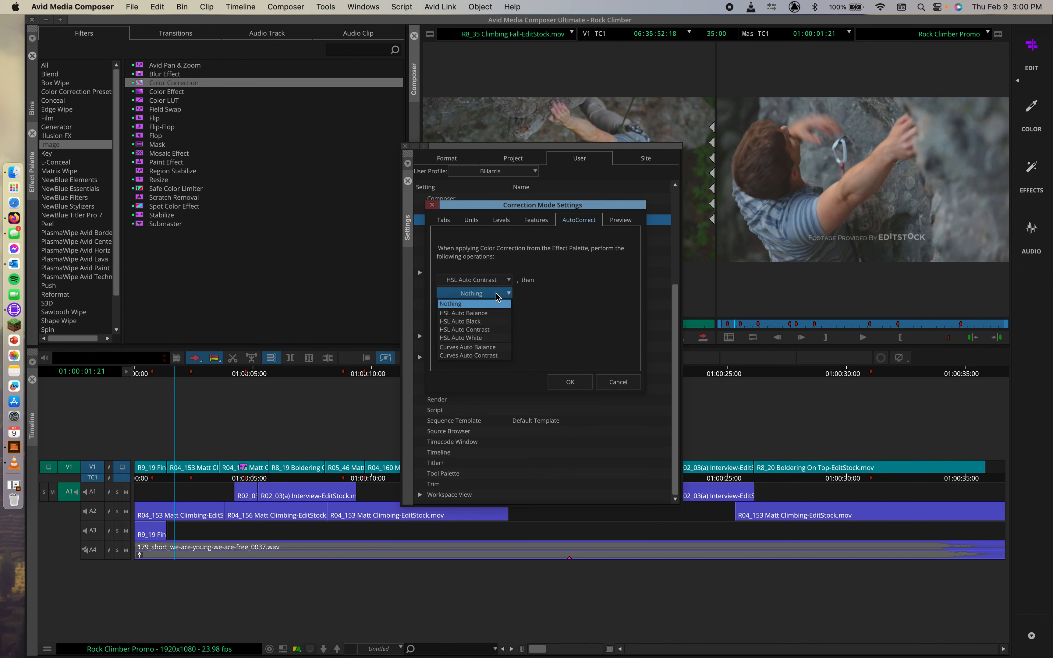
click(479, 315)
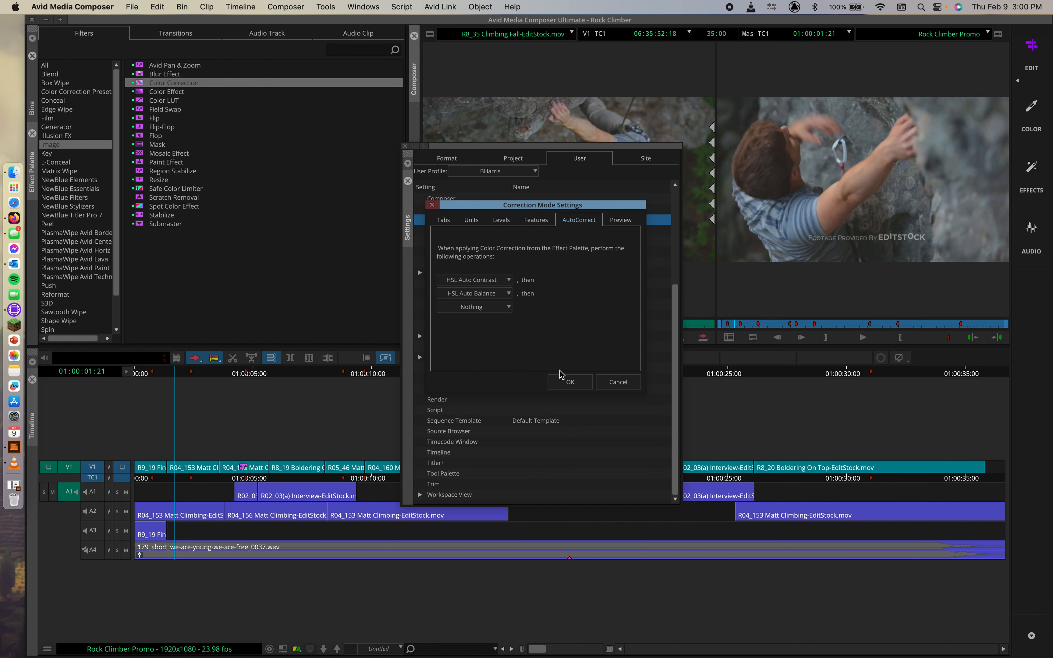
click(567, 380)
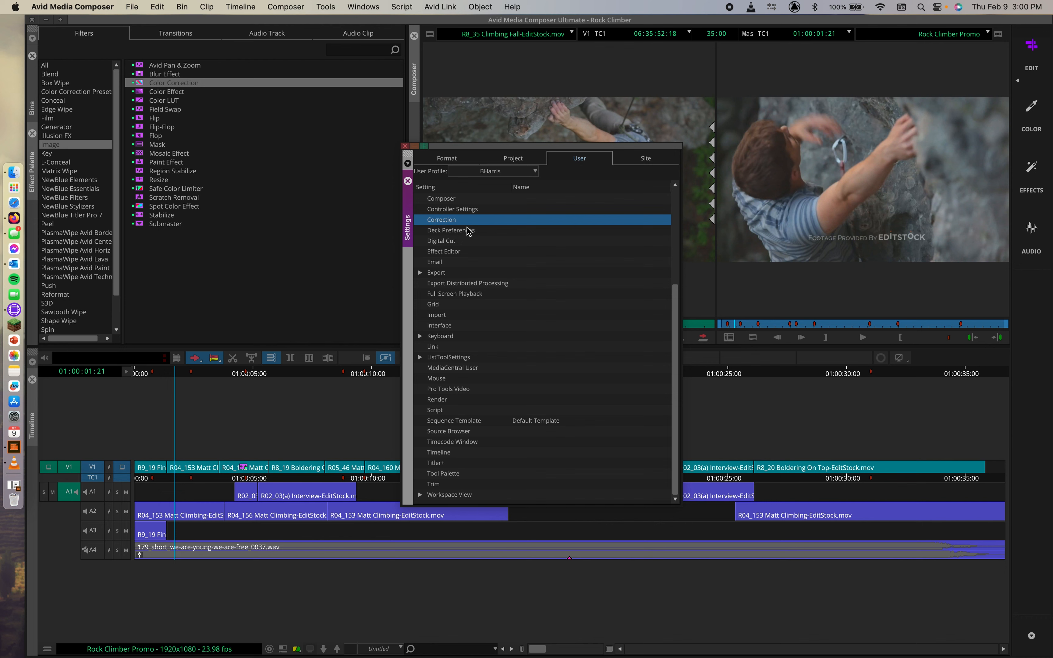
Duplicate the Correction setting and set the copy's AutoCorrect operations to Curves Auto Balance followed by Curves Auto Contrast.
right_click(444, 223)
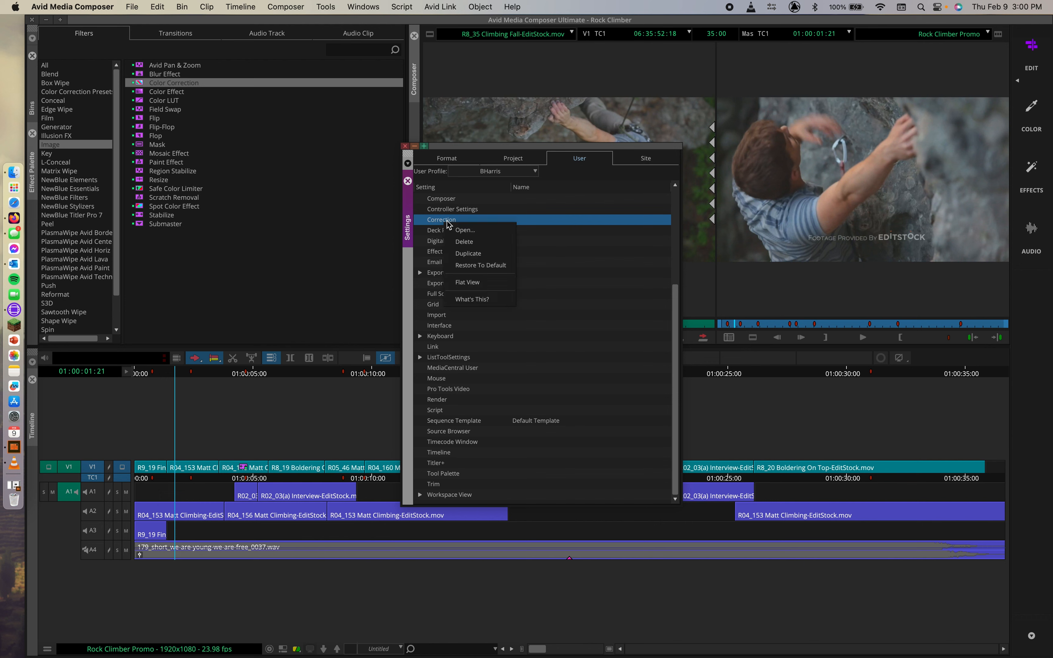
click(464, 253)
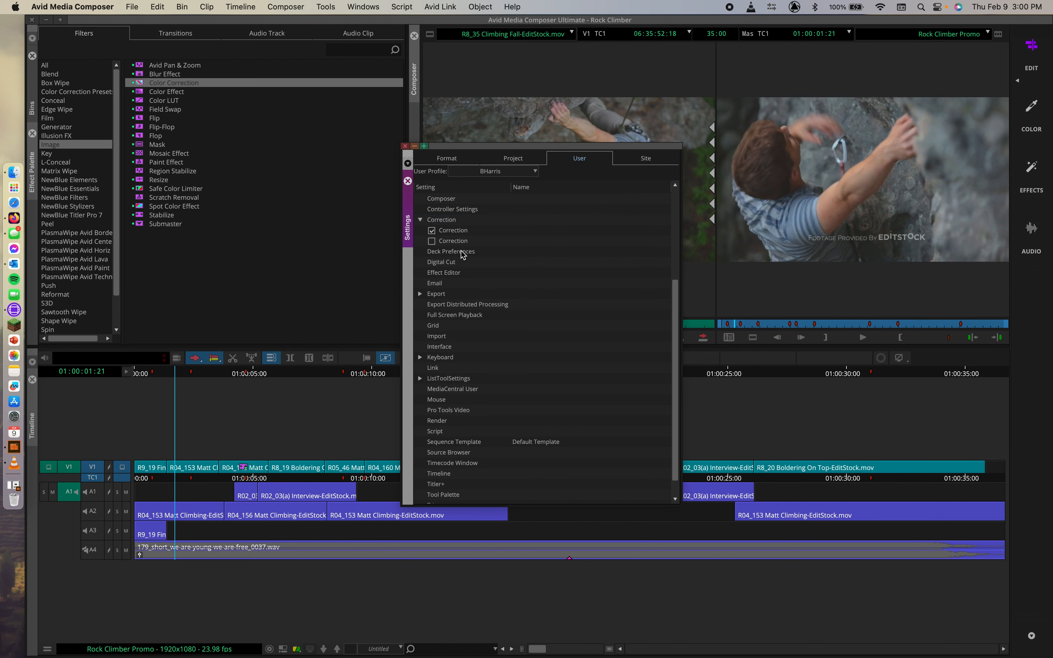
double_click(448, 241)
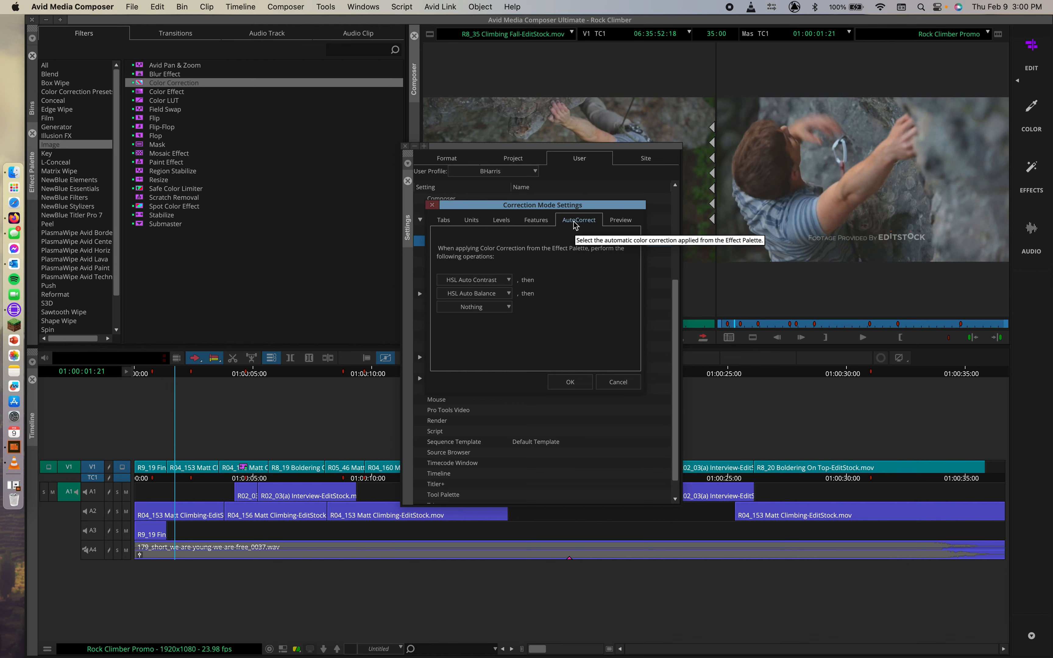
click(509, 280)
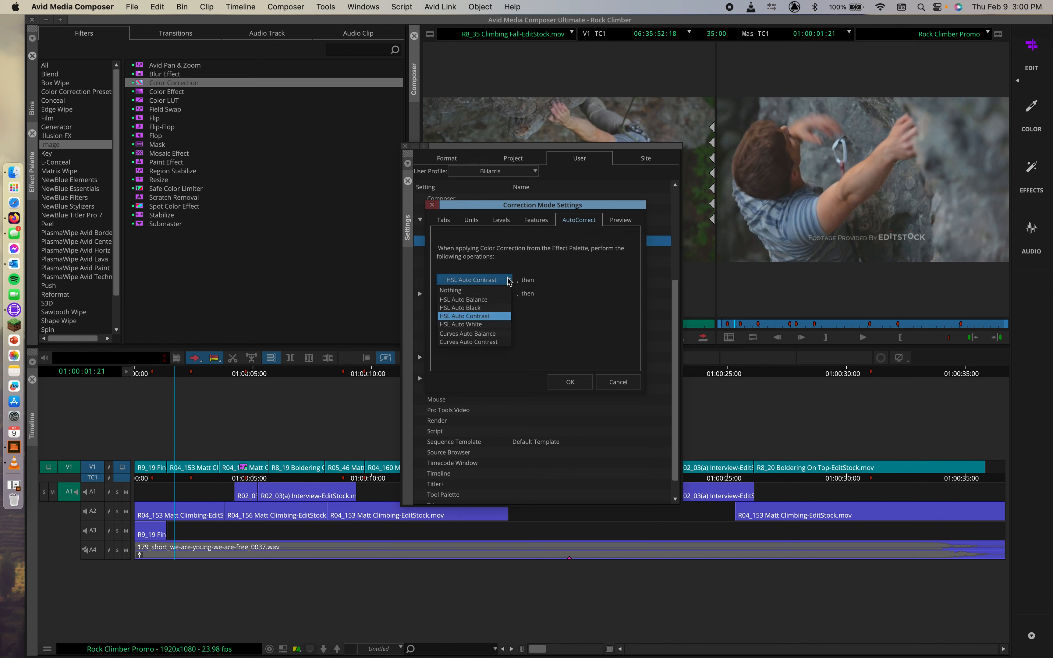
click(488, 334)
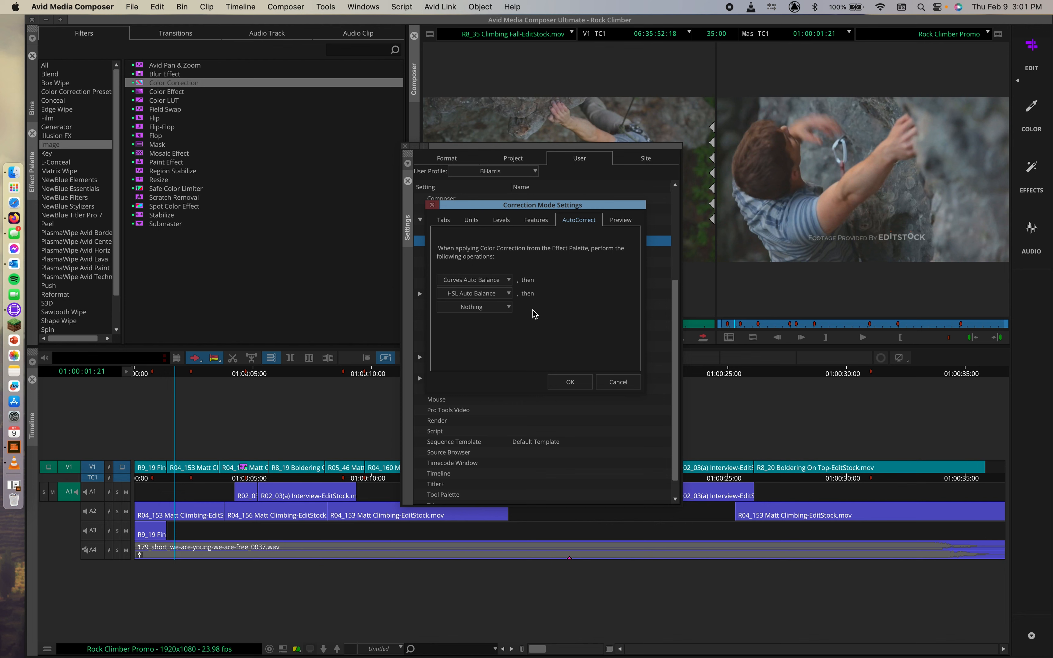
click(509, 294)
click(473, 356)
click(560, 384)
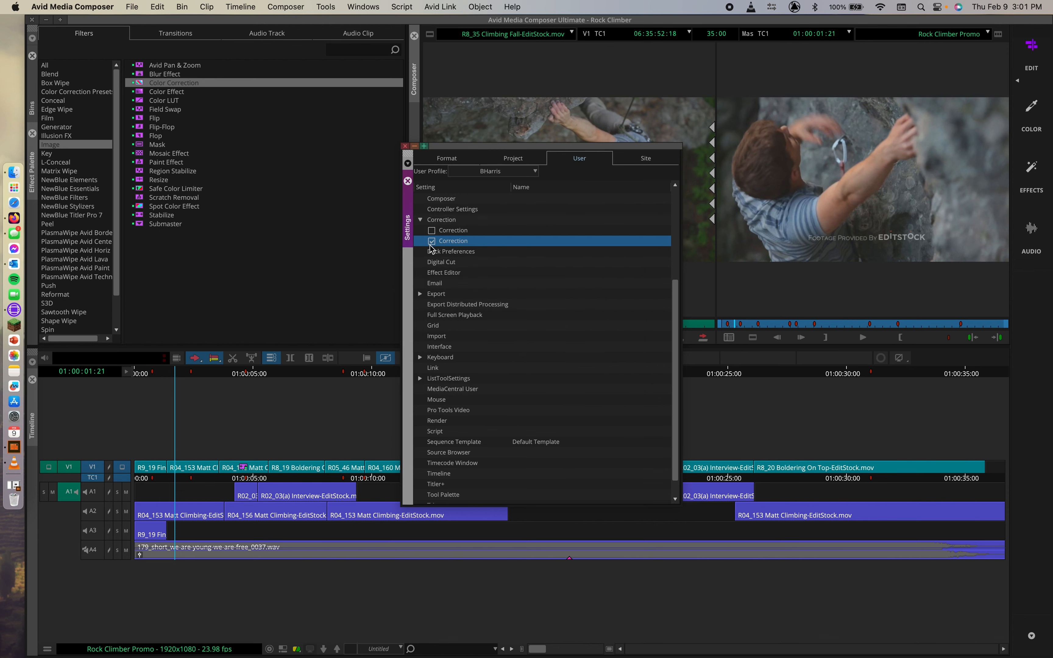
Make the original Correction setting active and name it "HSL Auto Contrast/Balance", naming the duplicate "Curves Auto Balance/Contrast".
click(431, 230)
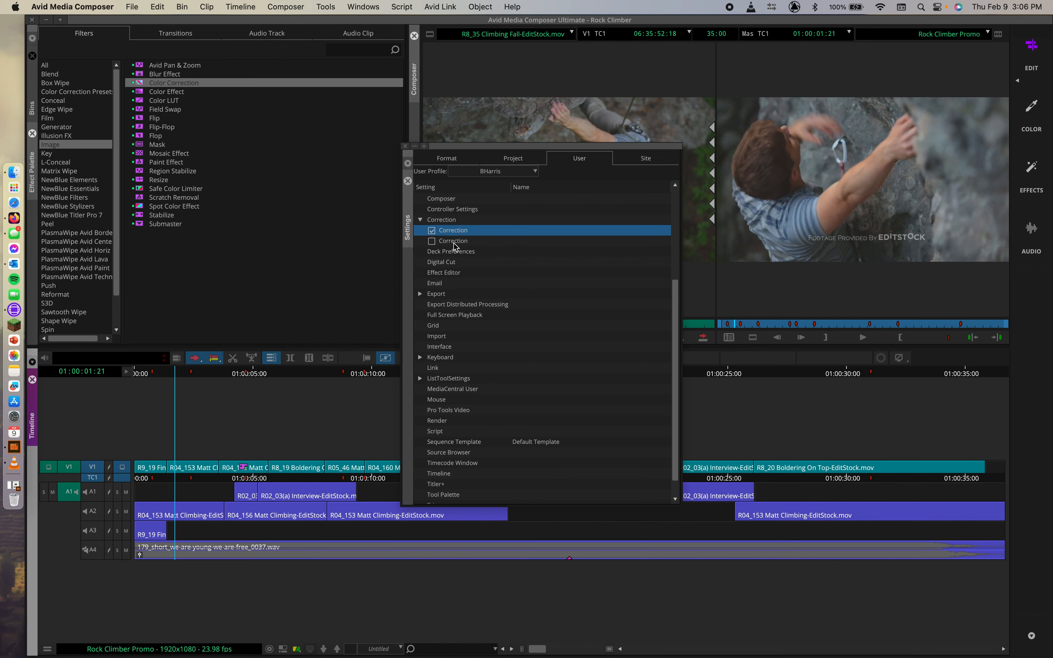
click(453, 243)
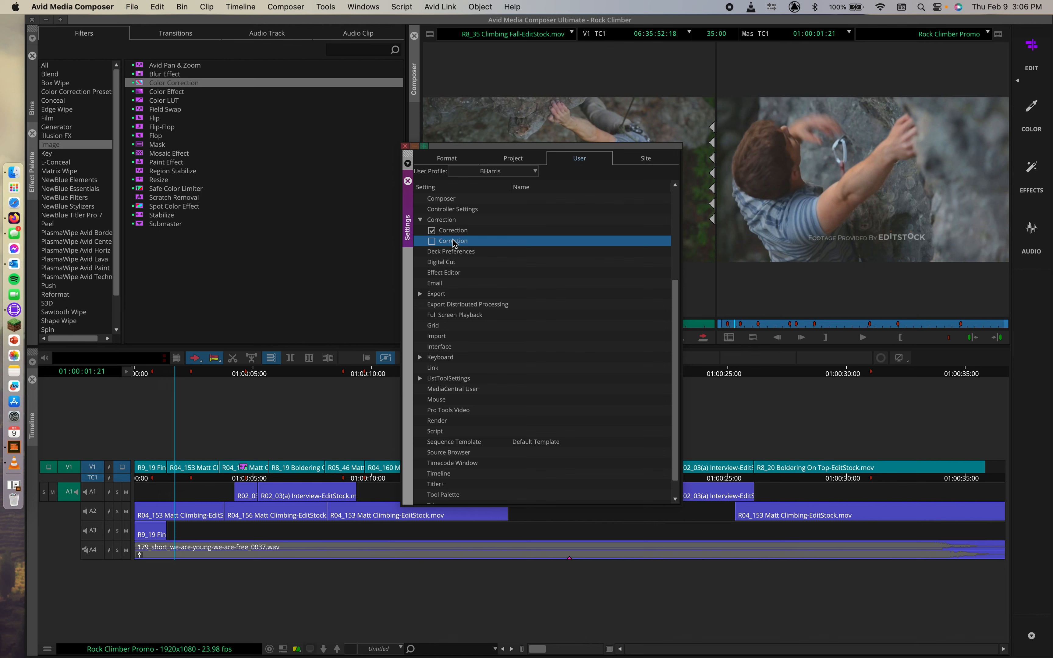
click(452, 232)
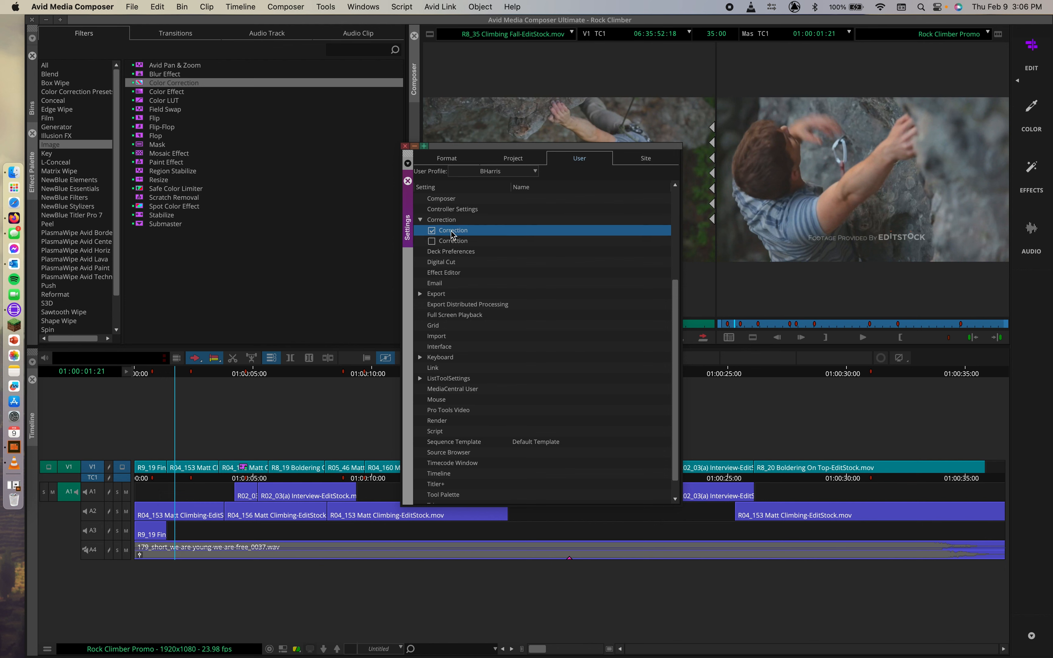
click(539, 231)
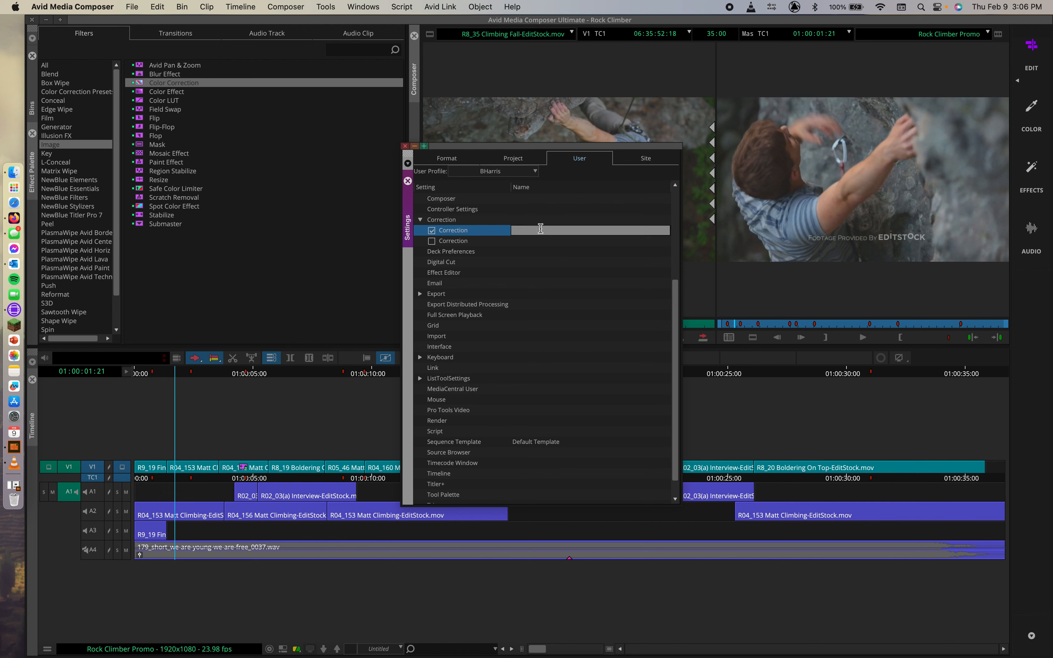
text(HSL Auto Contrast/Balance)
click(475, 241)
click(530, 242)
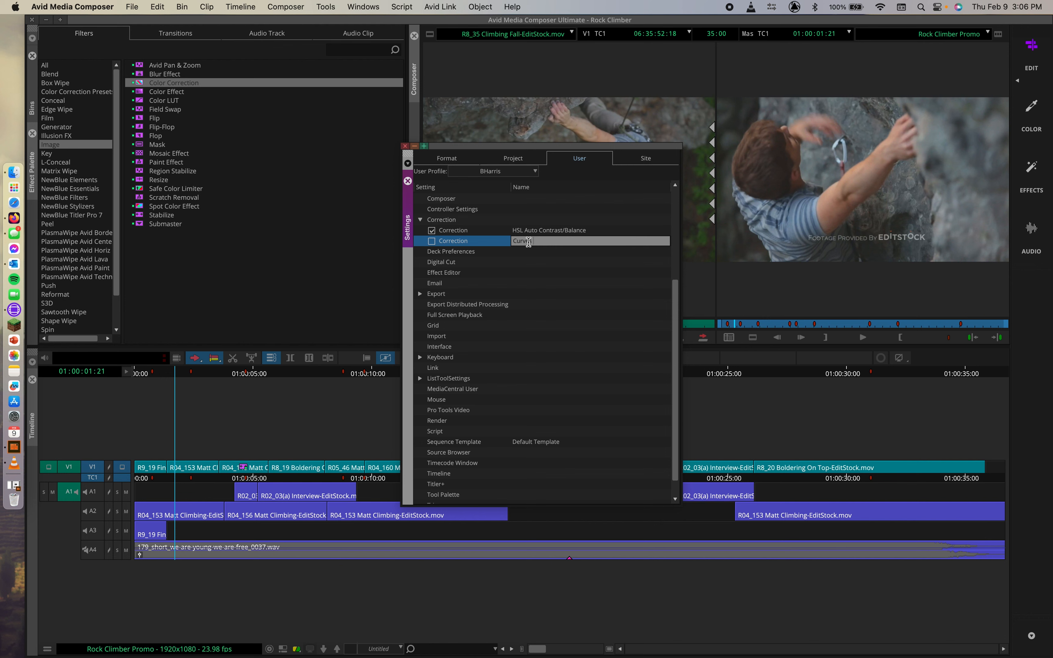
text(Curves Auto Balance/Contrast)
click(500, 244)
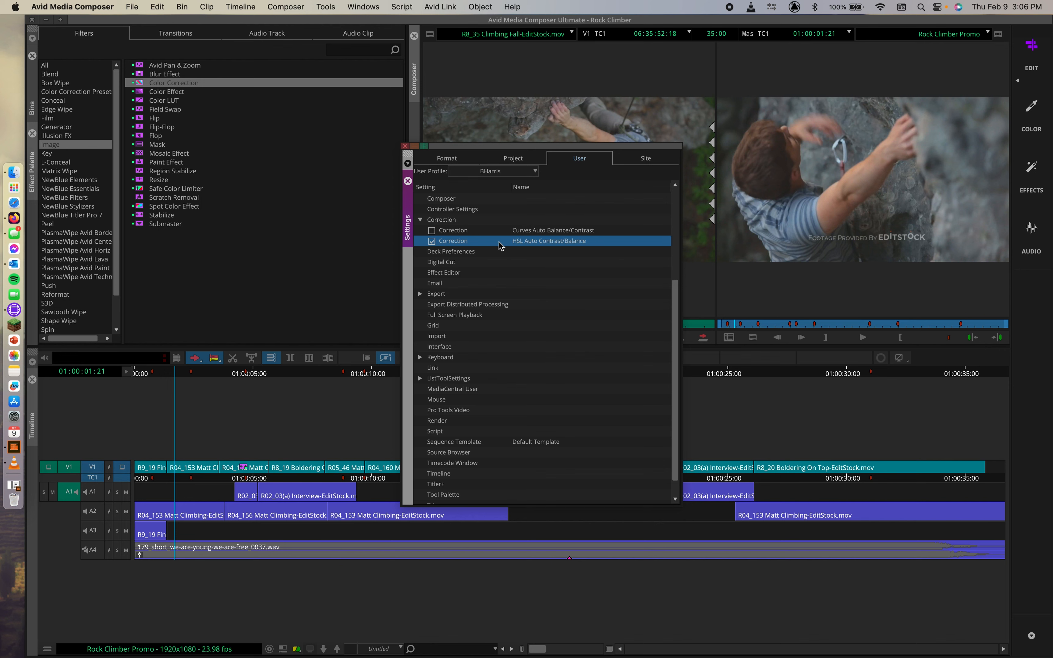
Activate the Curves Auto Balance/Contrast correction setting and review its AutoCorrect operations.
click(432, 242)
click(444, 232)
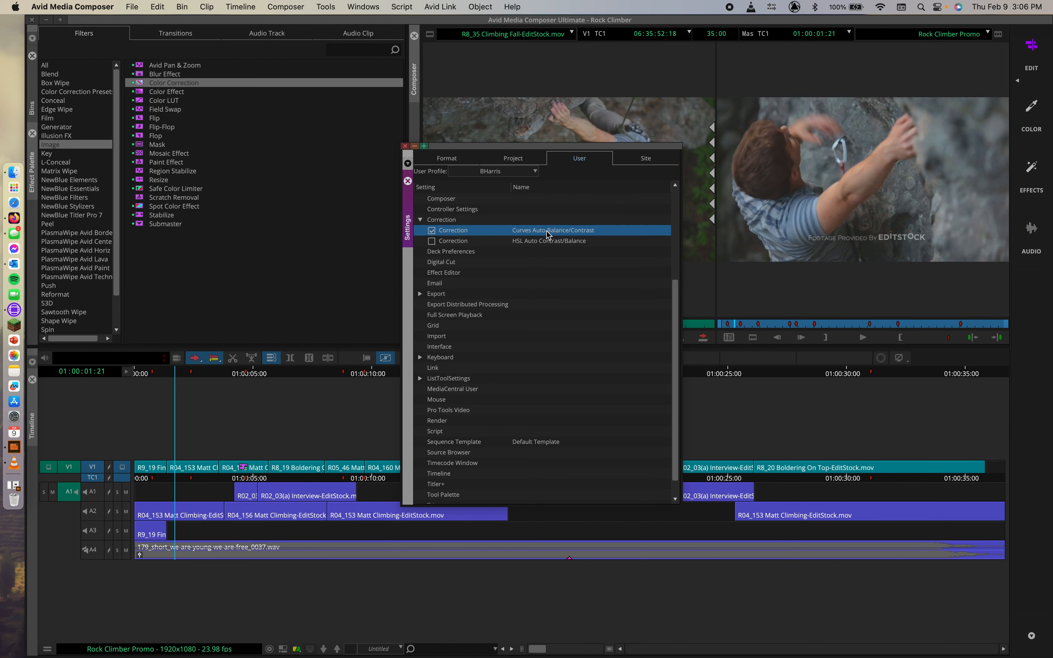
double_click(453, 234)
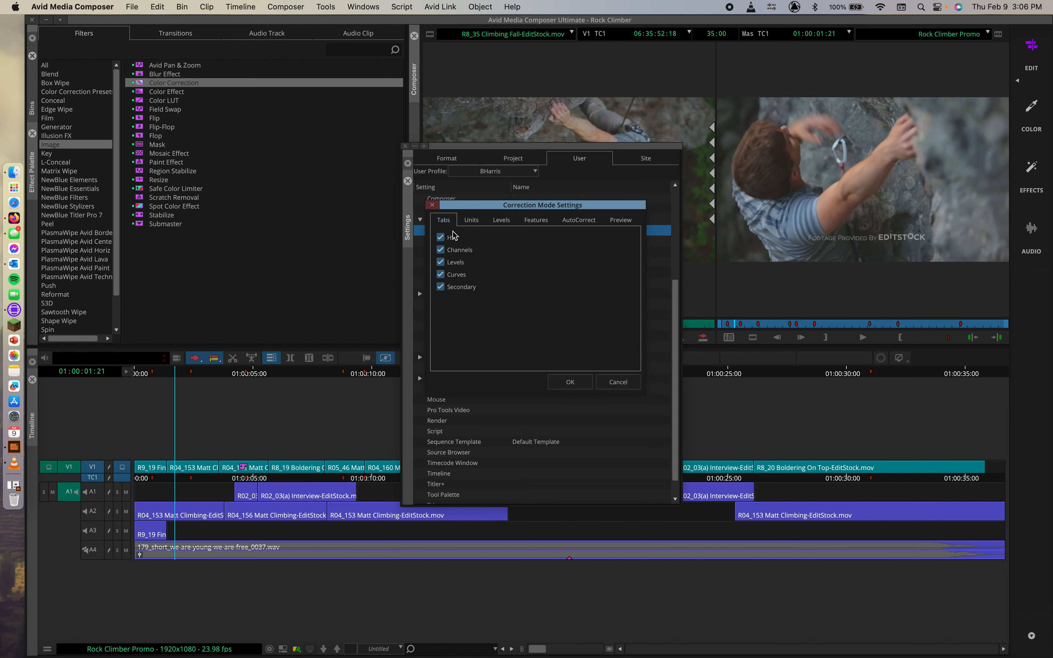
click(577, 219)
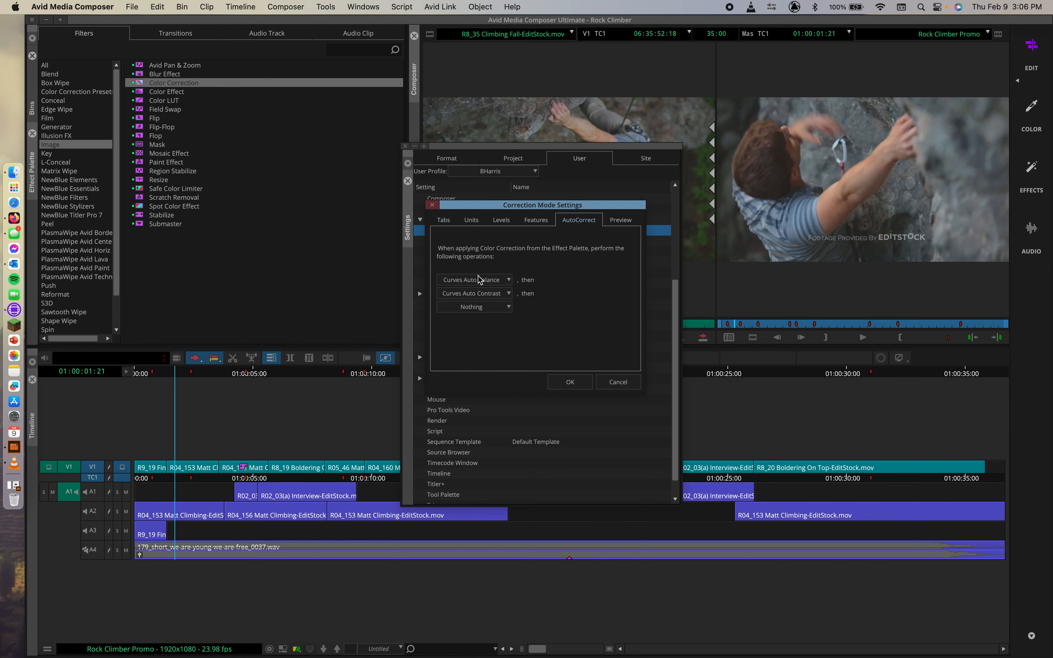
drag(509, 207, 585, 263)
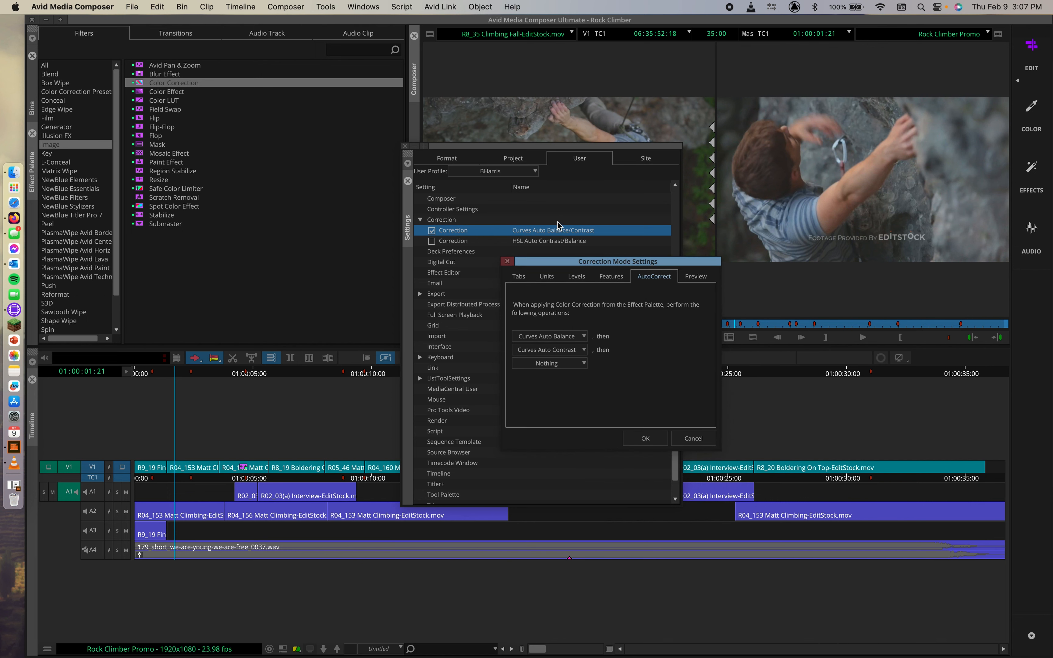
click(647, 439)
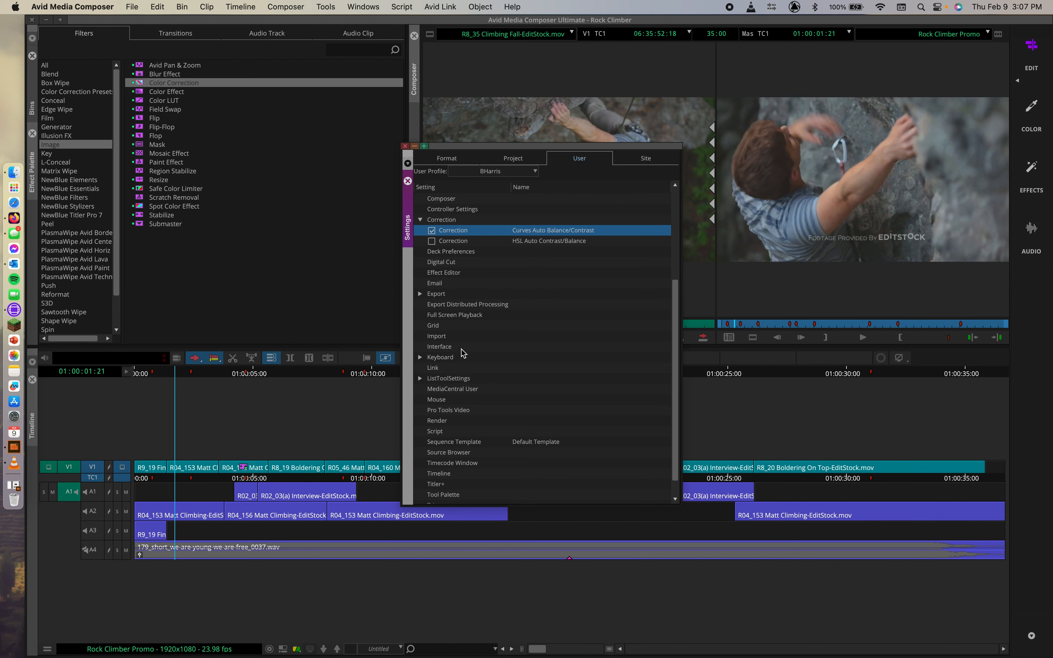
Expand the Keyboard settings group to view its layouts, collapse the Correction group, and close the Settings window.
click(420, 357)
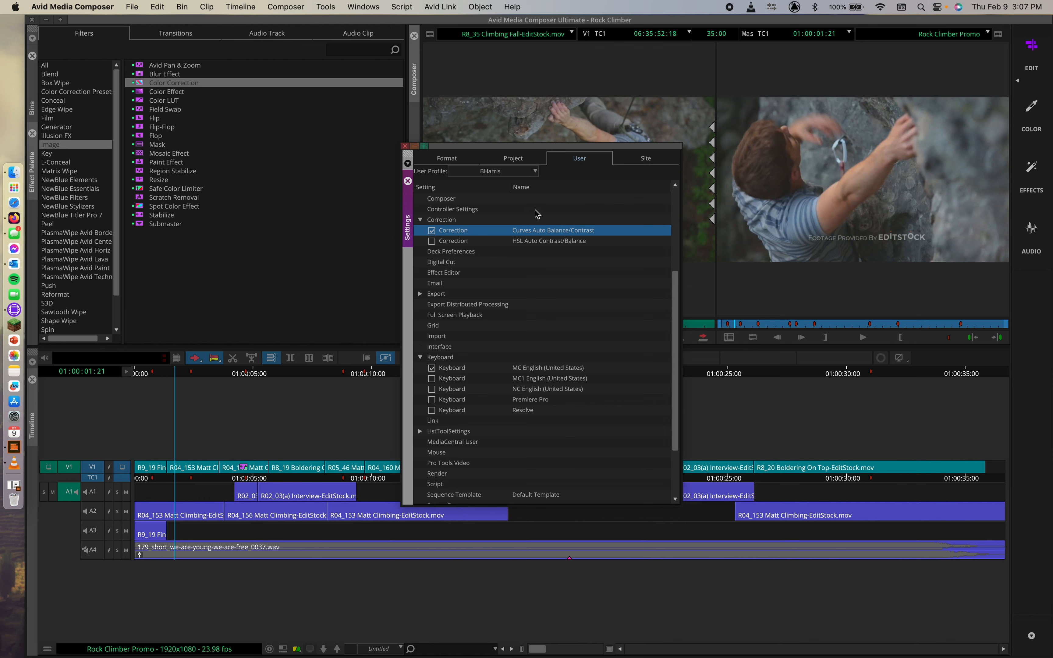
click(421, 219)
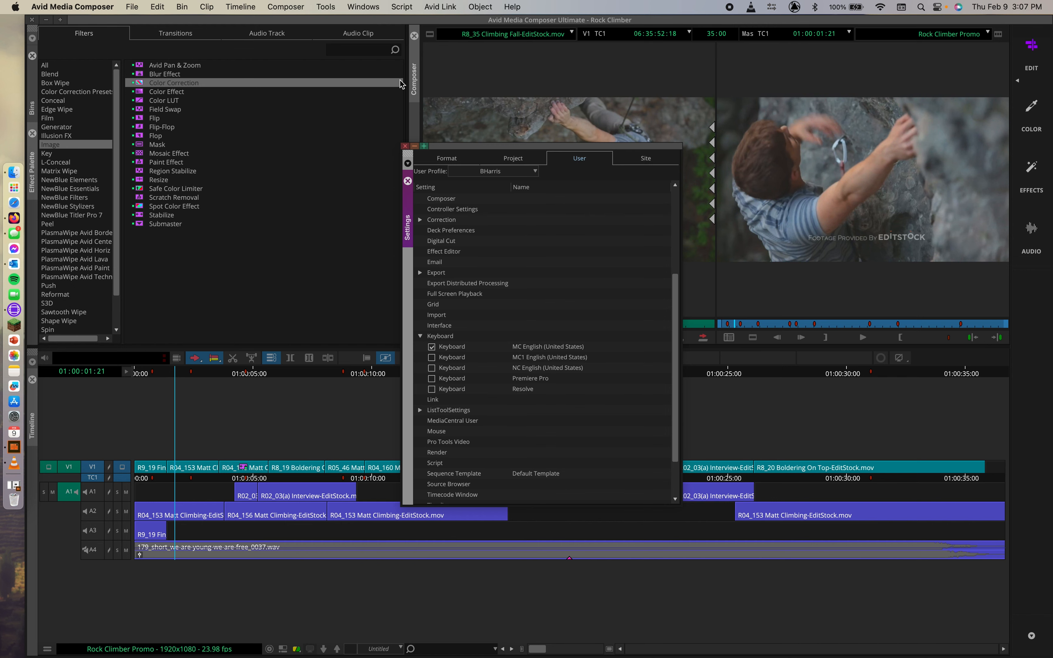
click(405, 146)
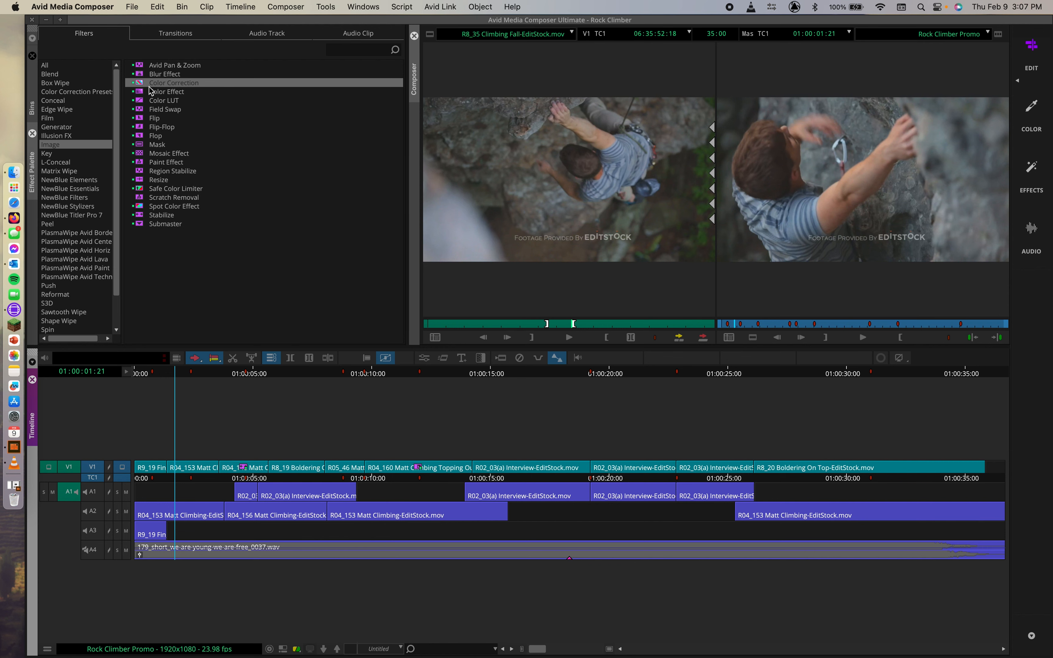
Try the Color Correction effect on the R04_153 clip on V1, and remove it from the clip.
drag(139, 86, 185, 472)
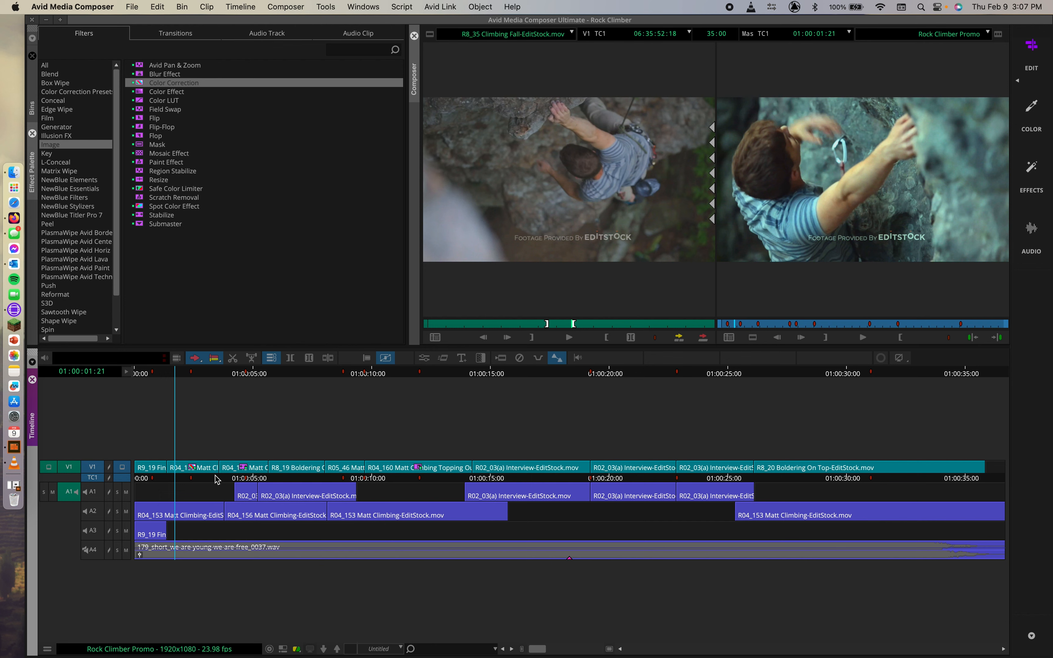
click(208, 469)
key(Delete)
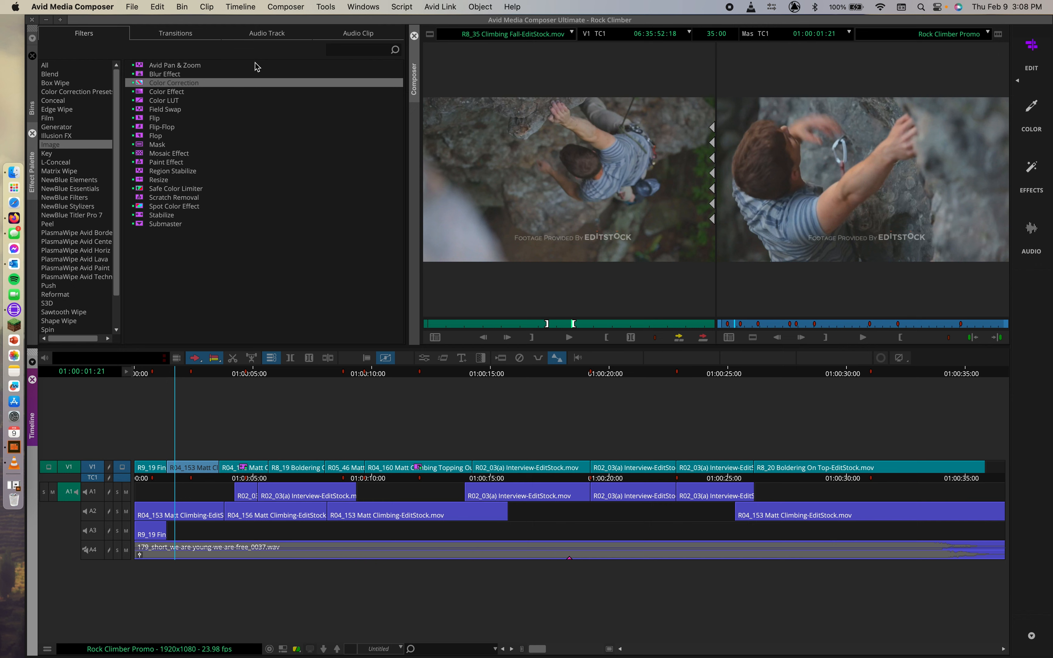
Make HSL Auto Contrast/Balance the active Correction setting in the User settings, and close the Settings window.
click(127, 6)
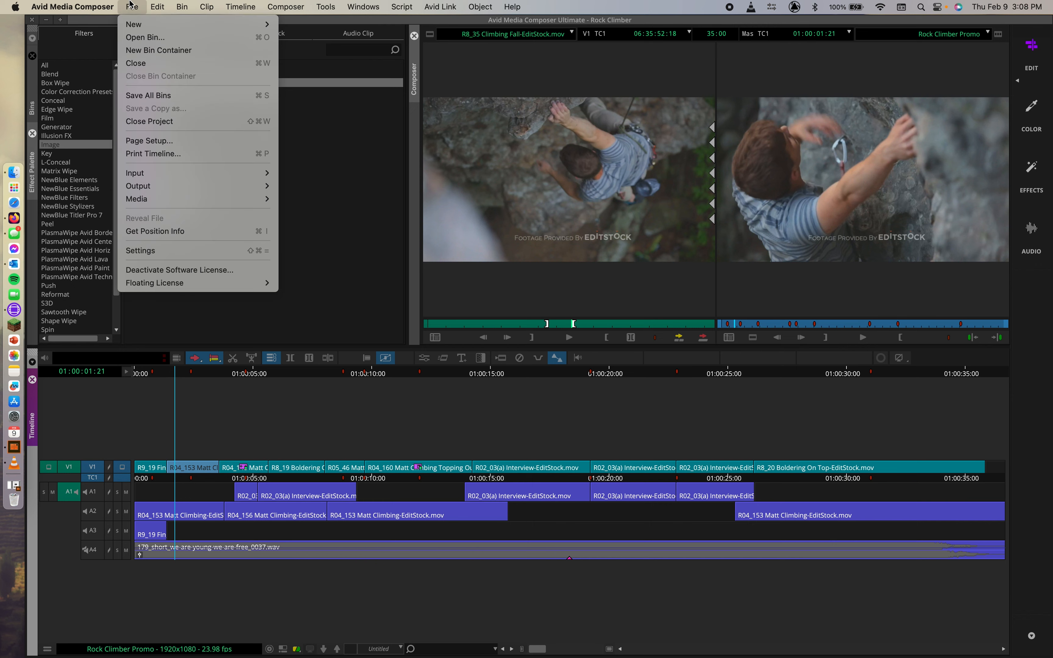
click(144, 252)
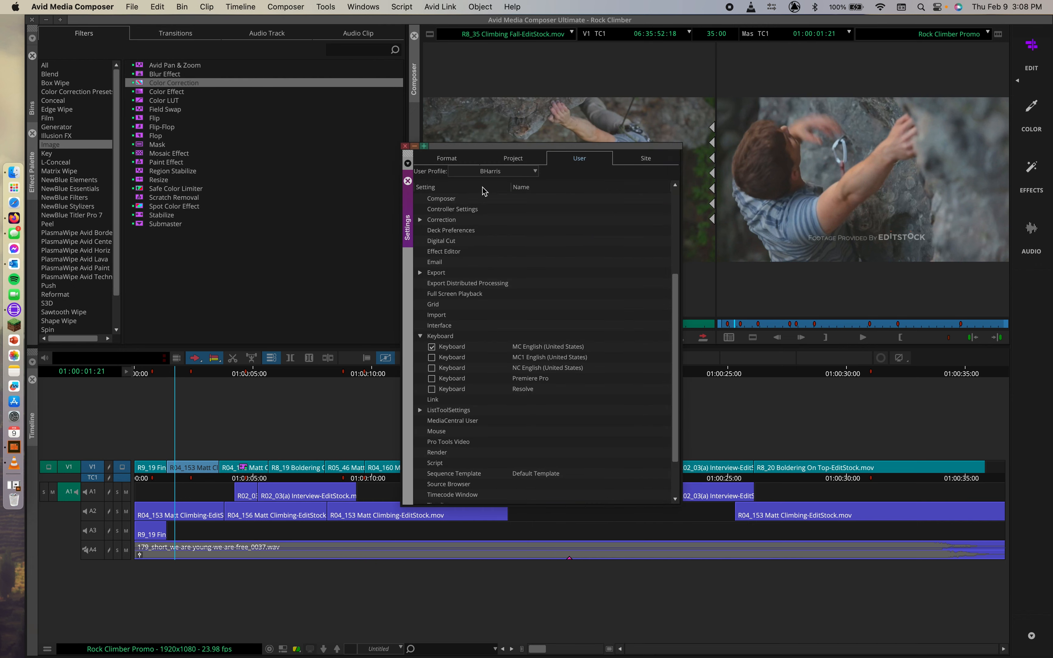
click(442, 219)
click(421, 220)
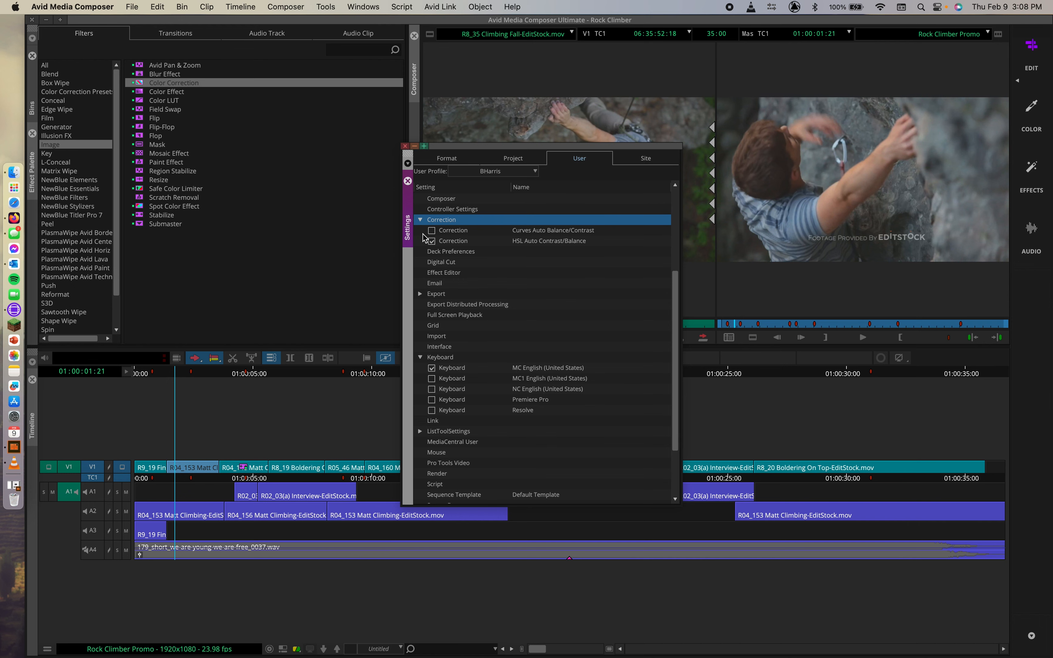
click(405, 146)
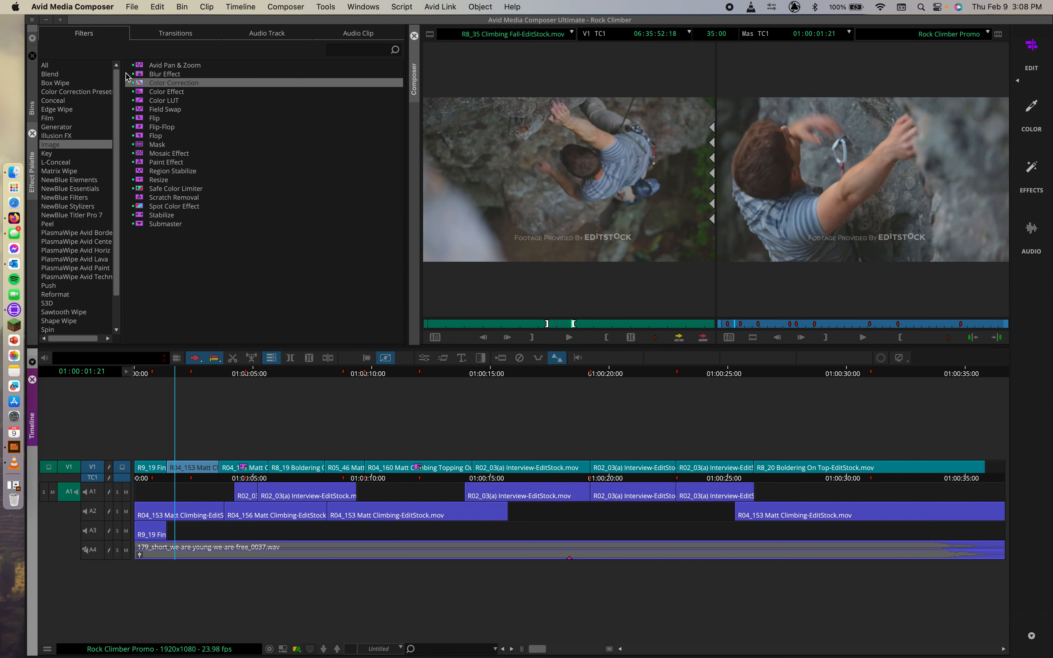
Apply the Color Correction effect to the R04_153 clip on V1.
drag(139, 84, 234, 337)
drag(180, 471, 188, 471)
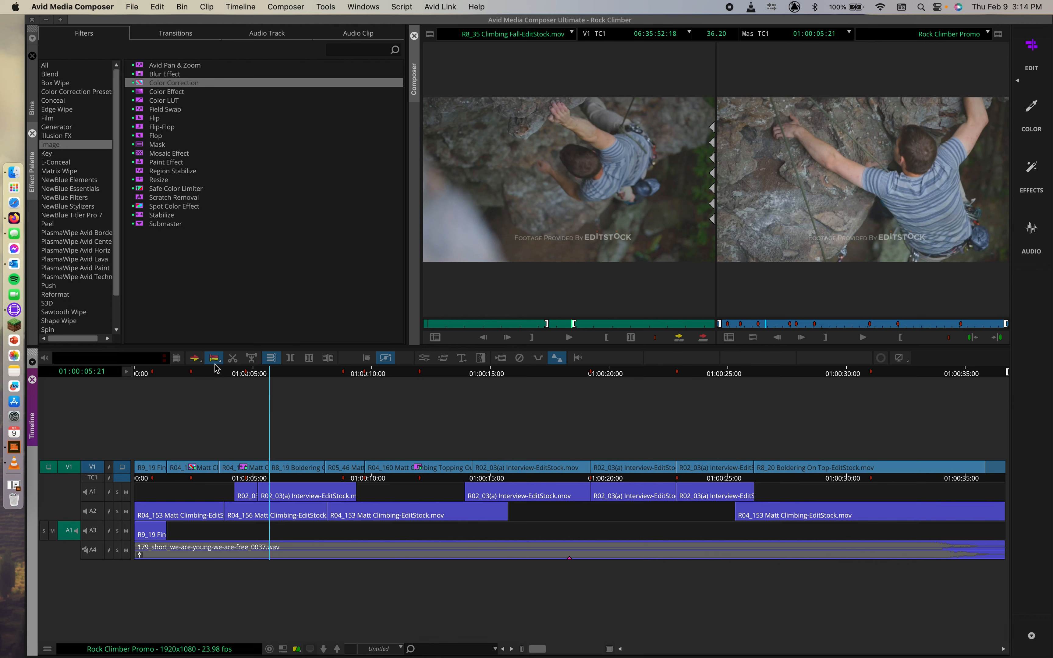
Select the first three clips on V1 together with the R04_160 clip and the second R02_03(a) interview clip.
click(190, 358)
click(143, 467)
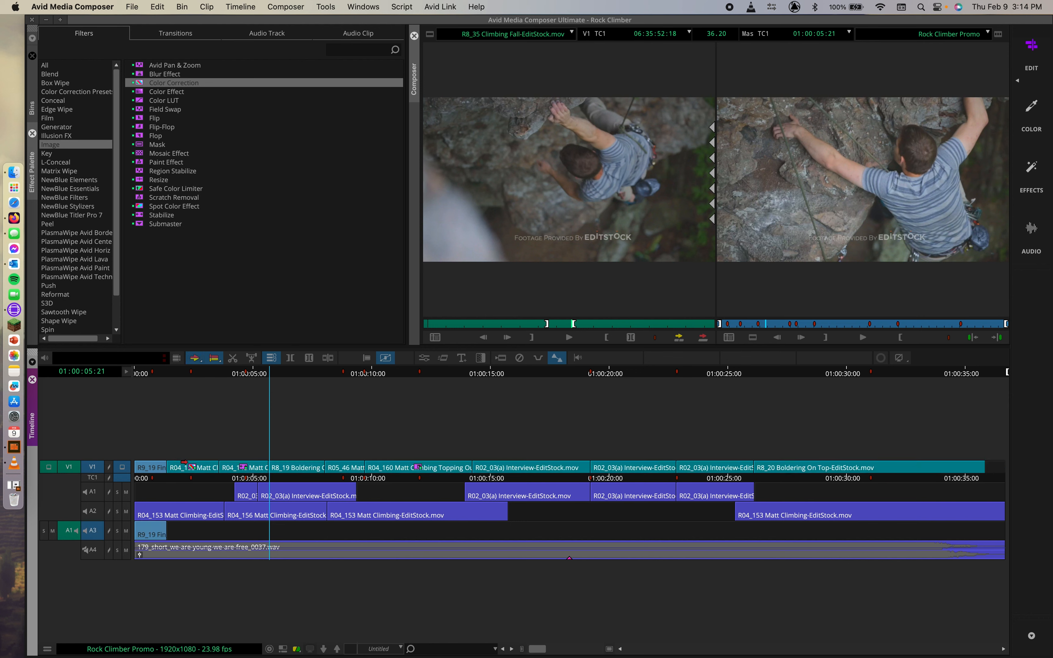
shift+click(185, 466)
shift+click(240, 467)
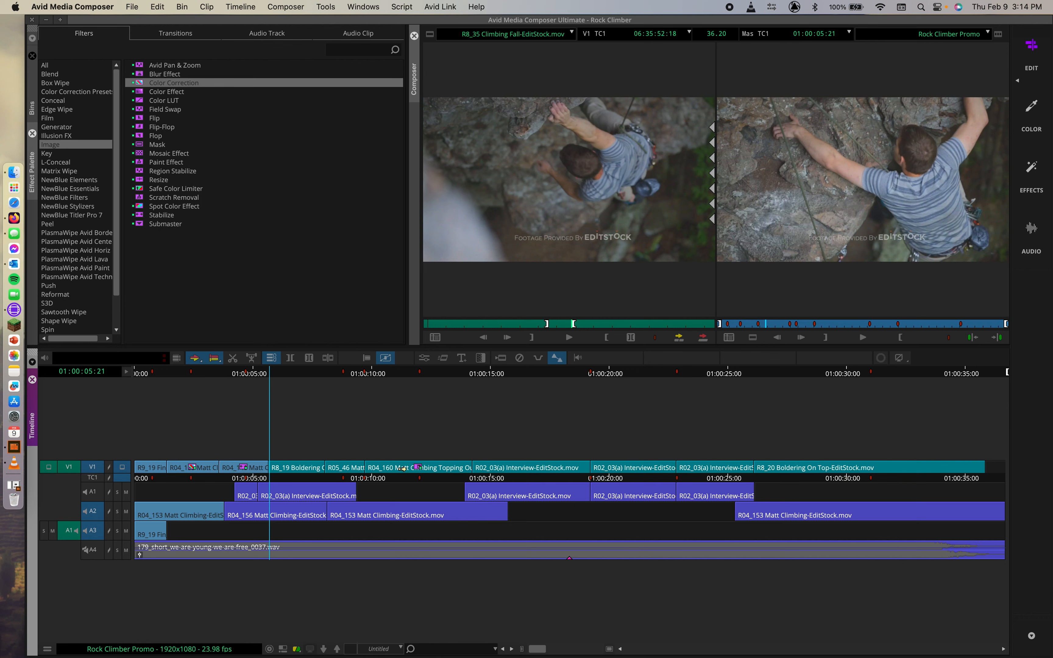
shift+click(598, 466)
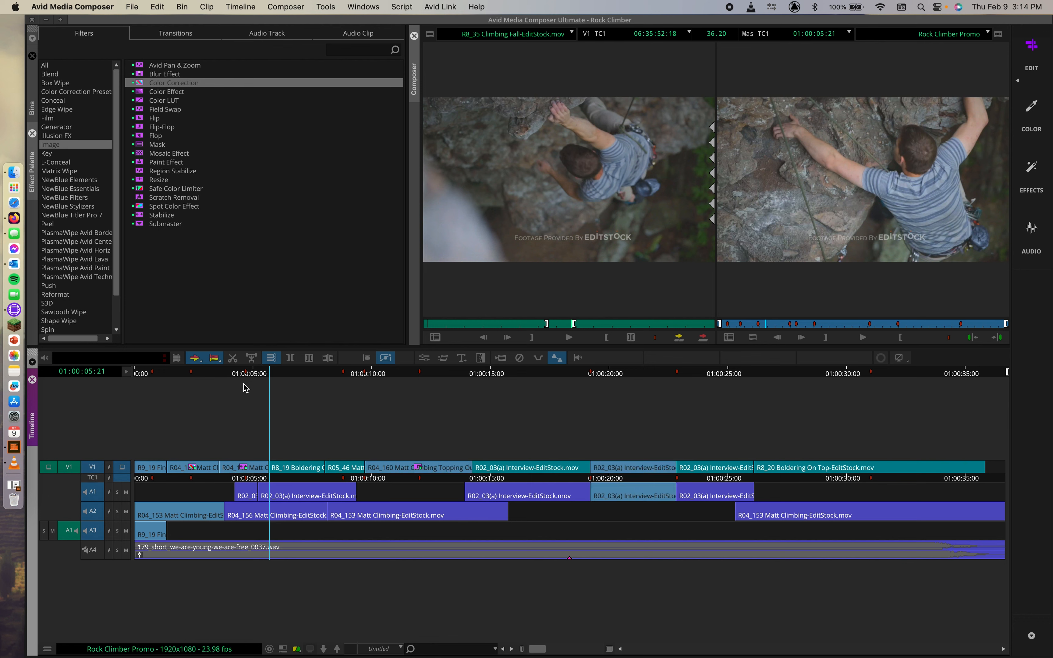
Select all segments in the sequence and exclude tracks A1, A2 and A3, keeping only V1 selected.
key(super+a)
click(157, 374)
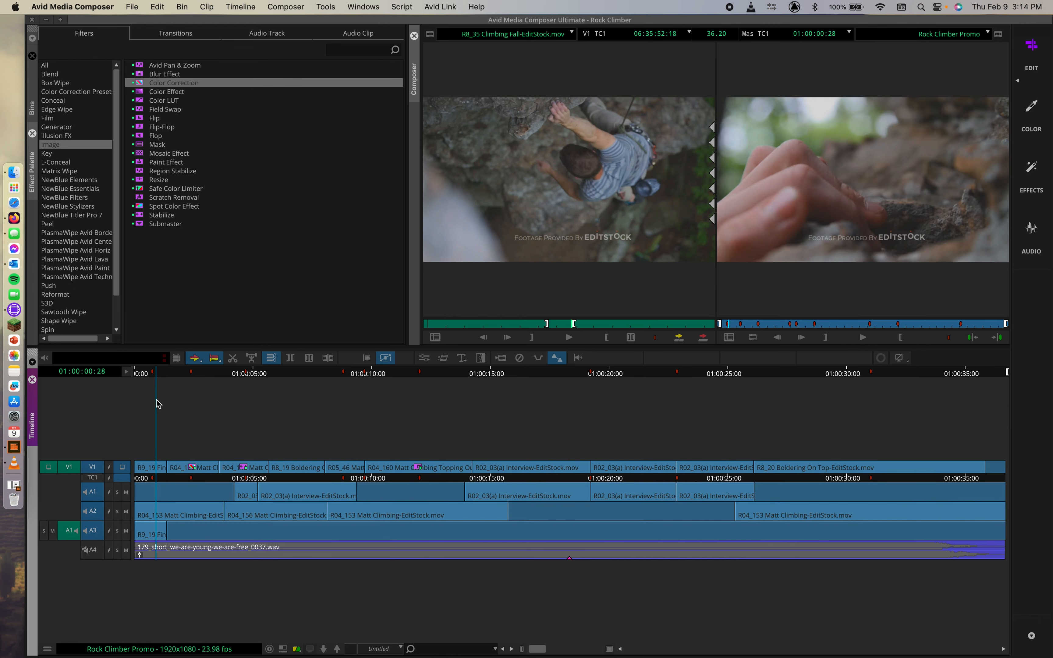
click(95, 493)
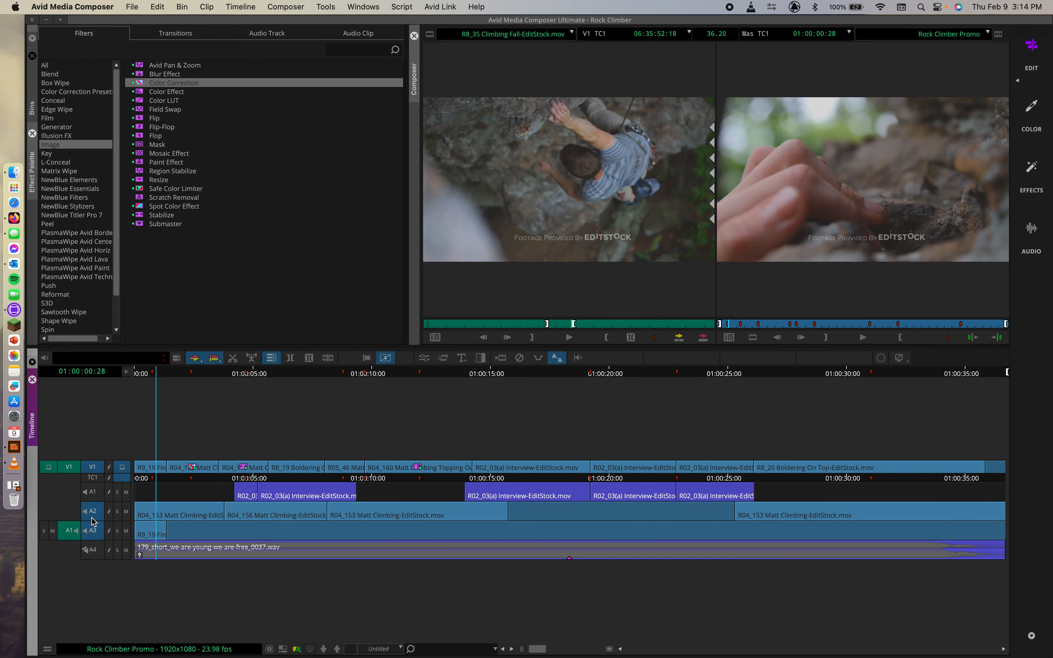
click(92, 517)
click(93, 530)
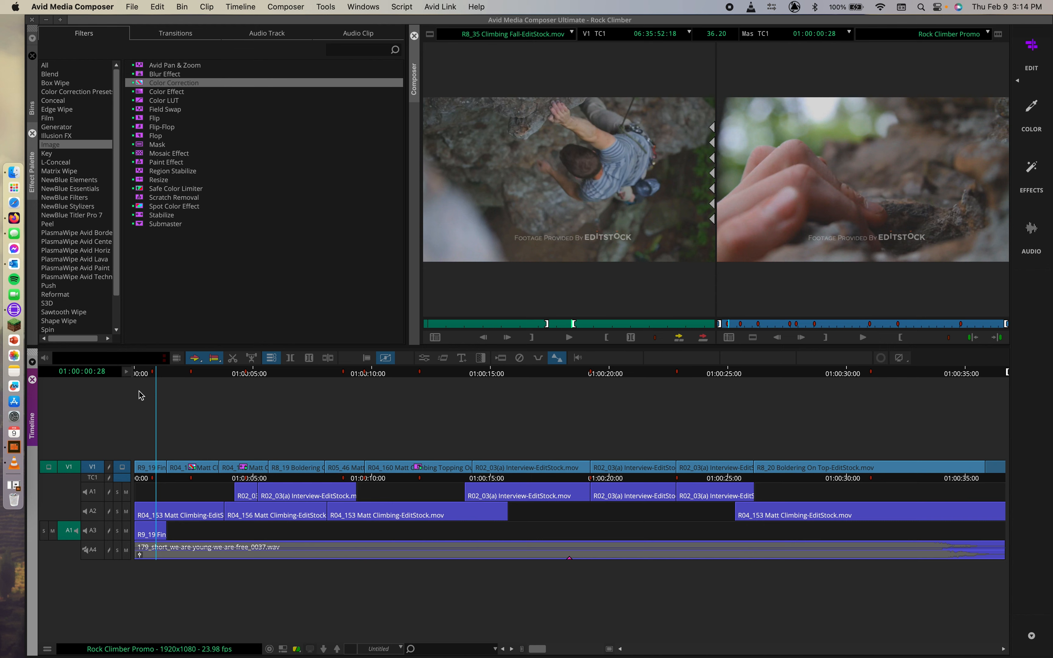
Select every clip on V1 and apply the Color Correction effect to all of them at once.
drag(134, 420, 998, 482)
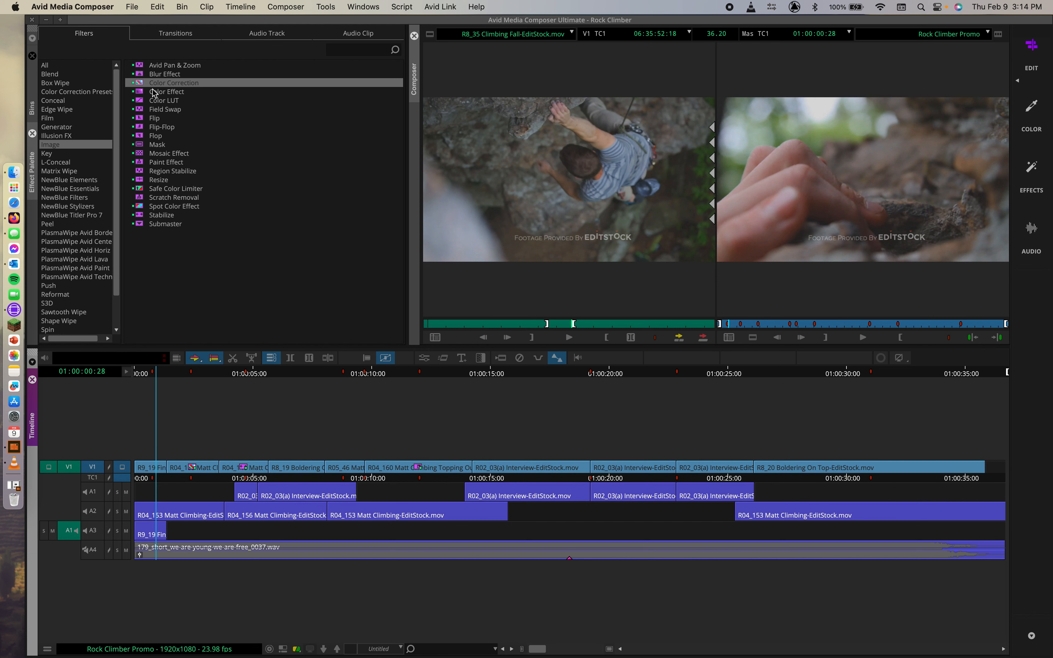
click(139, 84)
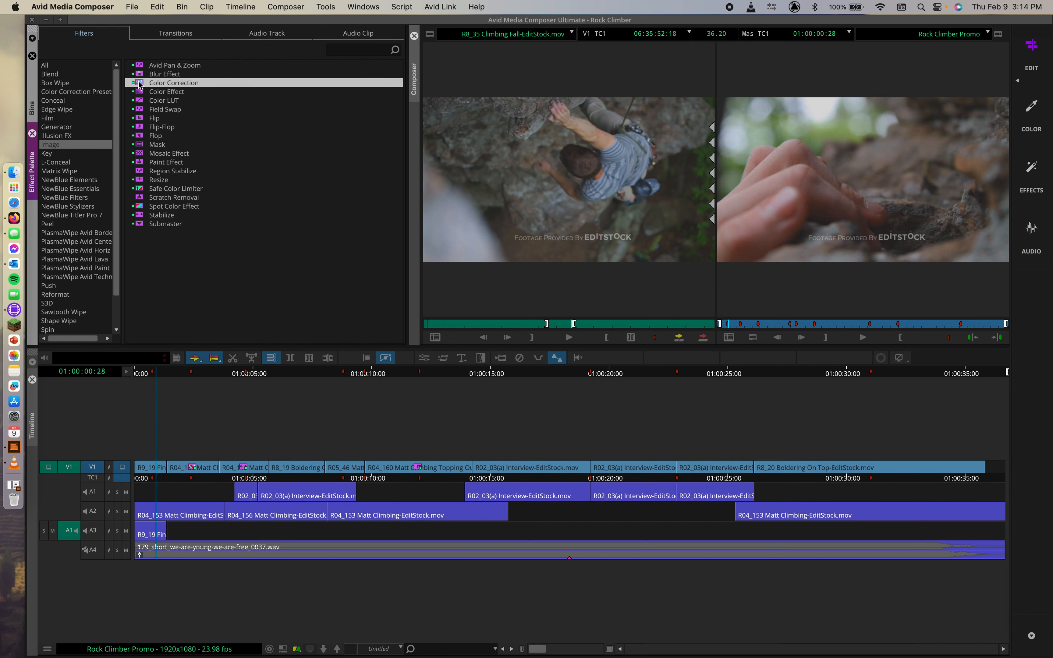
double_click(140, 84)
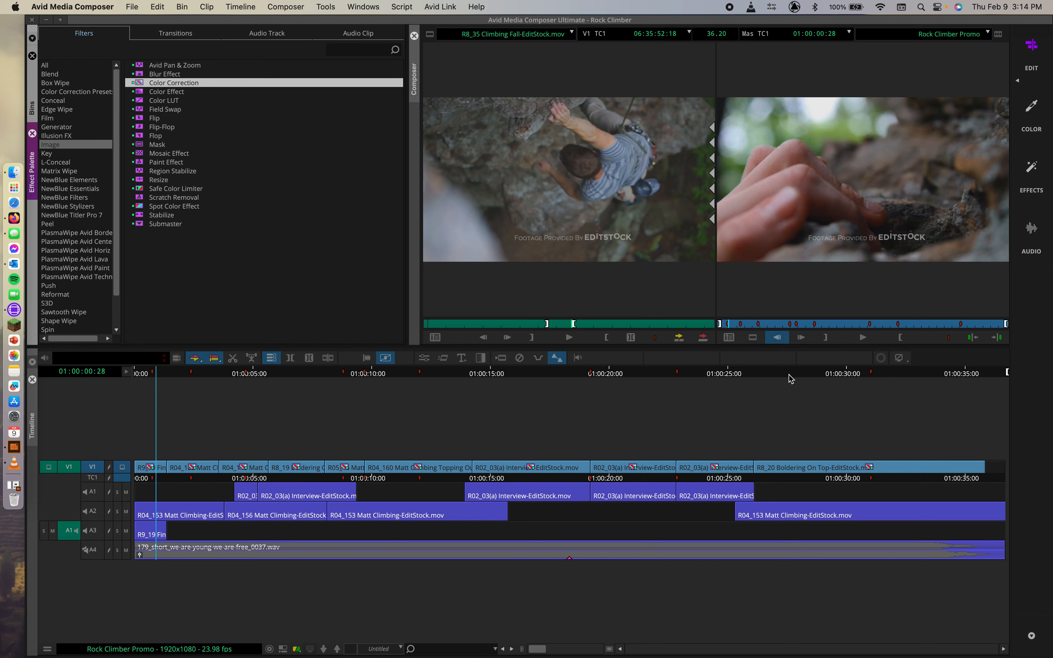
Scrub through the sequence to review the automatic color correction on the climbing shots.
drag(517, 378, 175, 377)
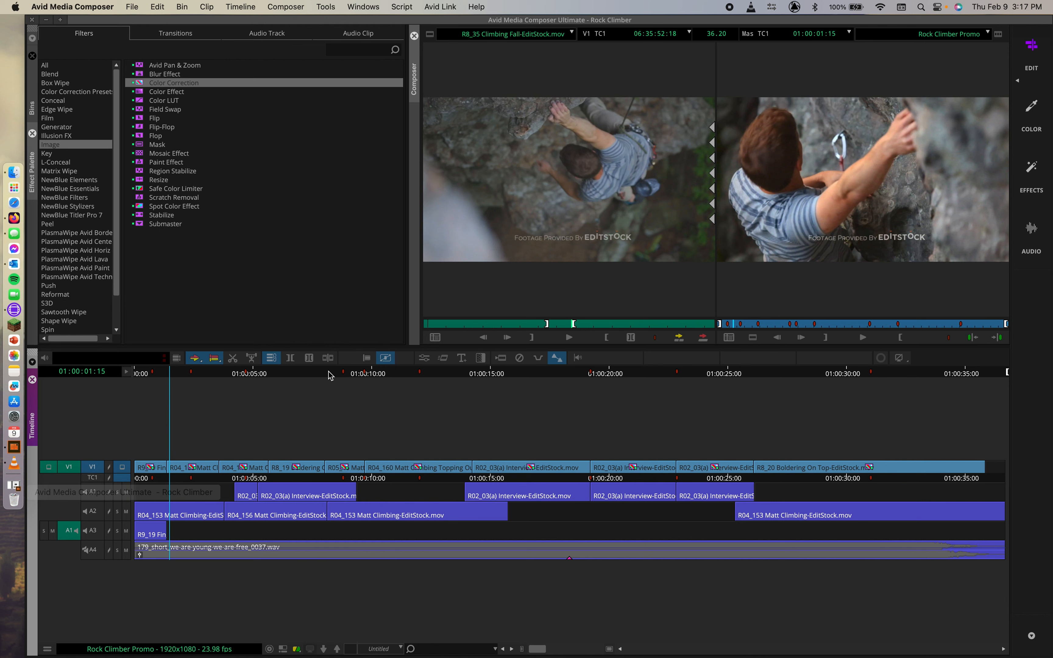
drag(368, 373, 258, 373)
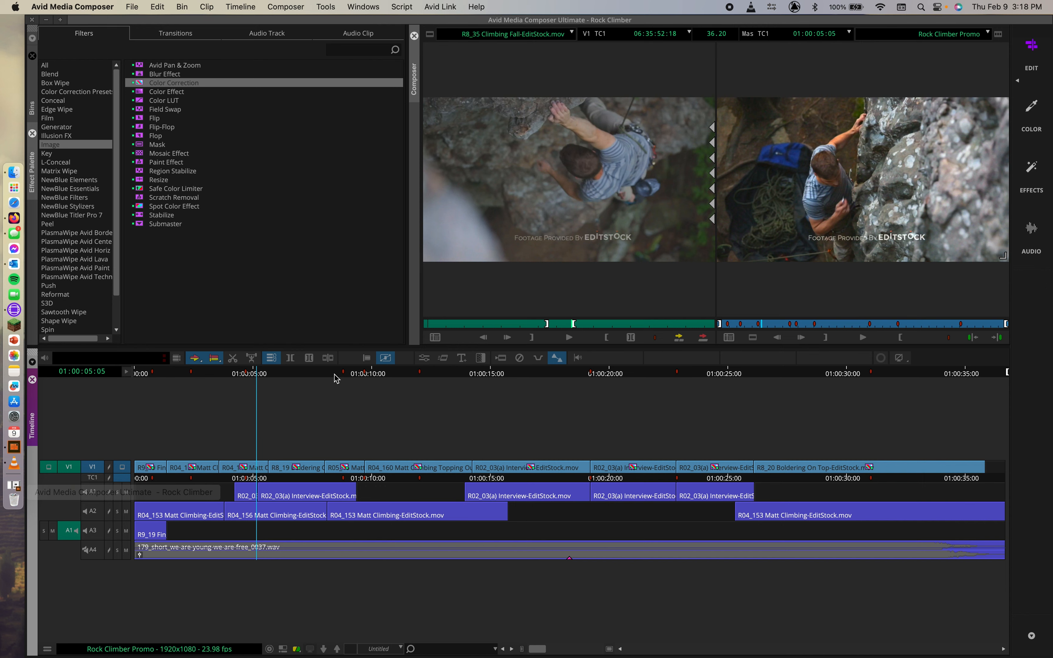
drag(335, 374, 574, 377)
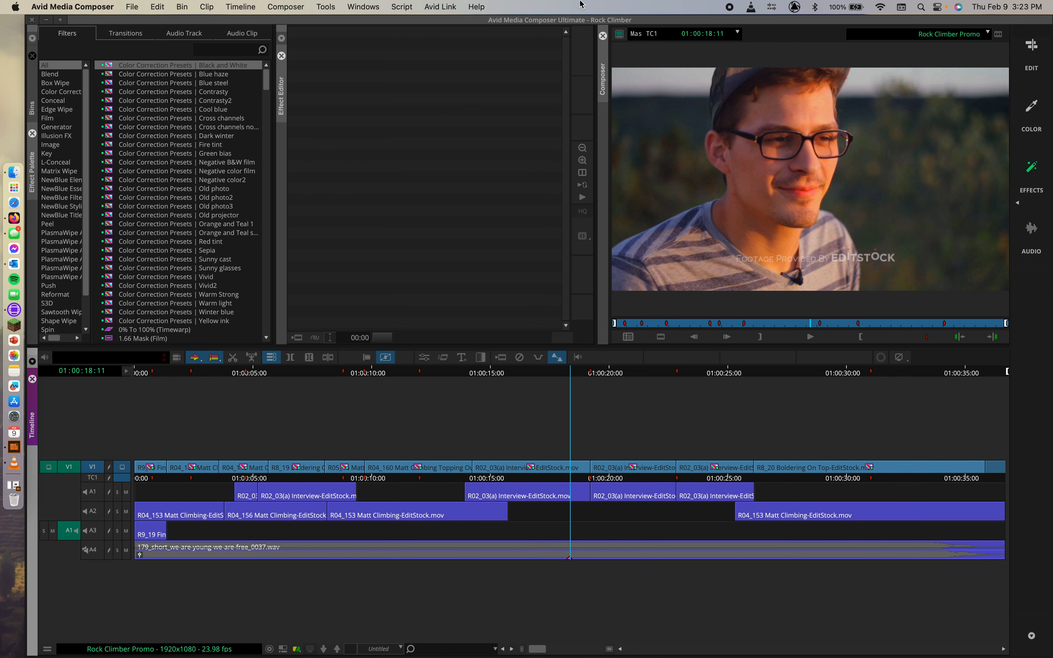
Examine the jump cut between the first two R02_03(a) interview clips on V1.
click(583, 371)
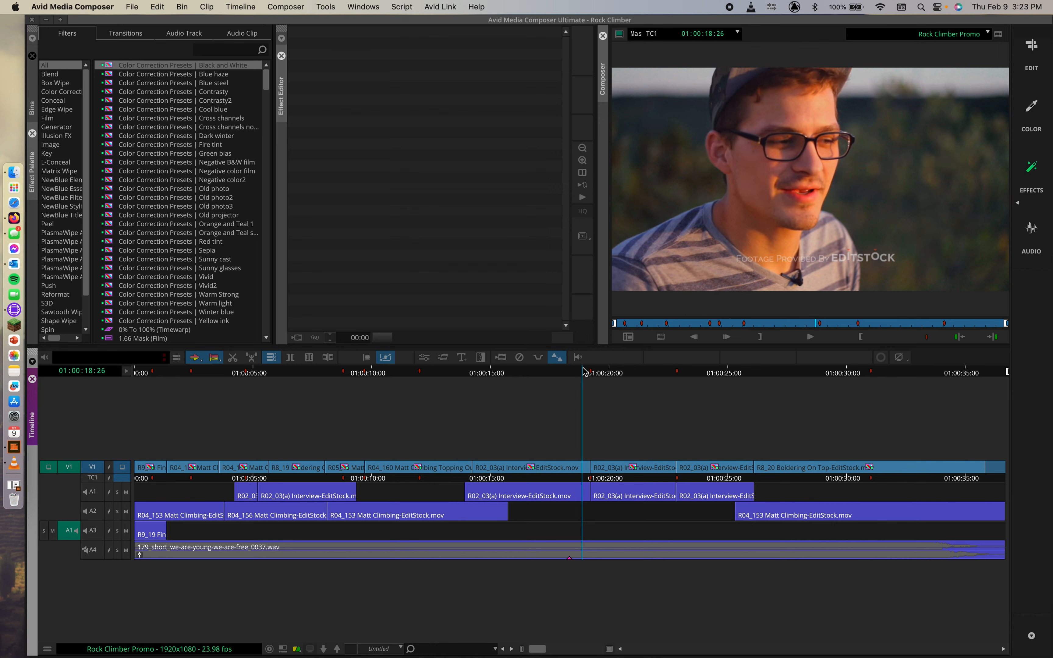
mouse_move(583, 371)
mouse_down()
mouse_move(548, 372)
mouse_move(593, 375)
mouse_up()
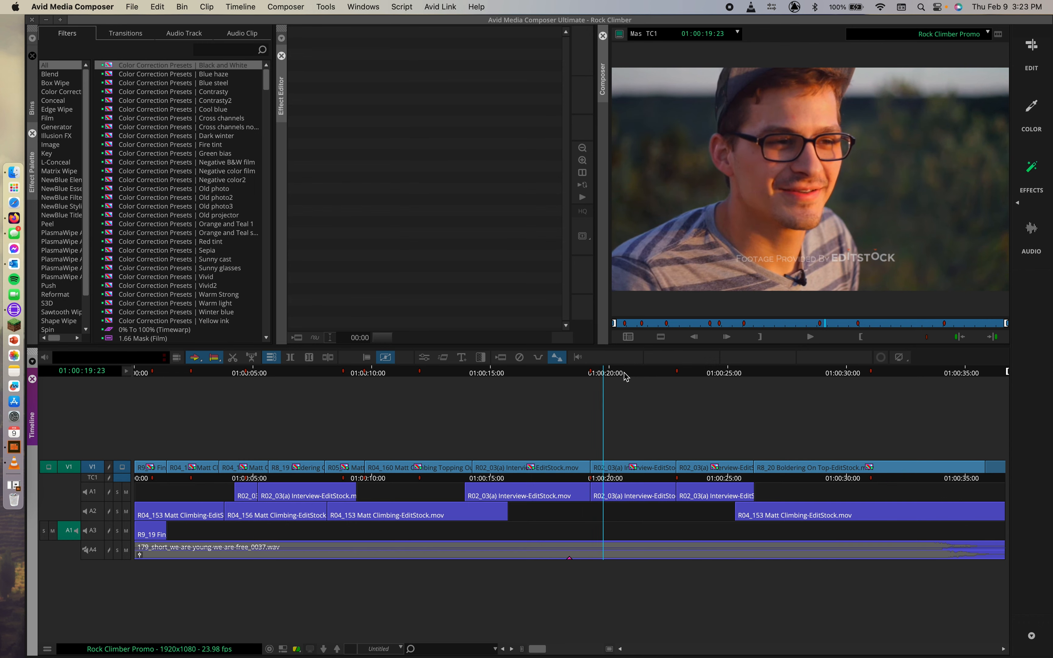
drag(595, 375, 587, 375)
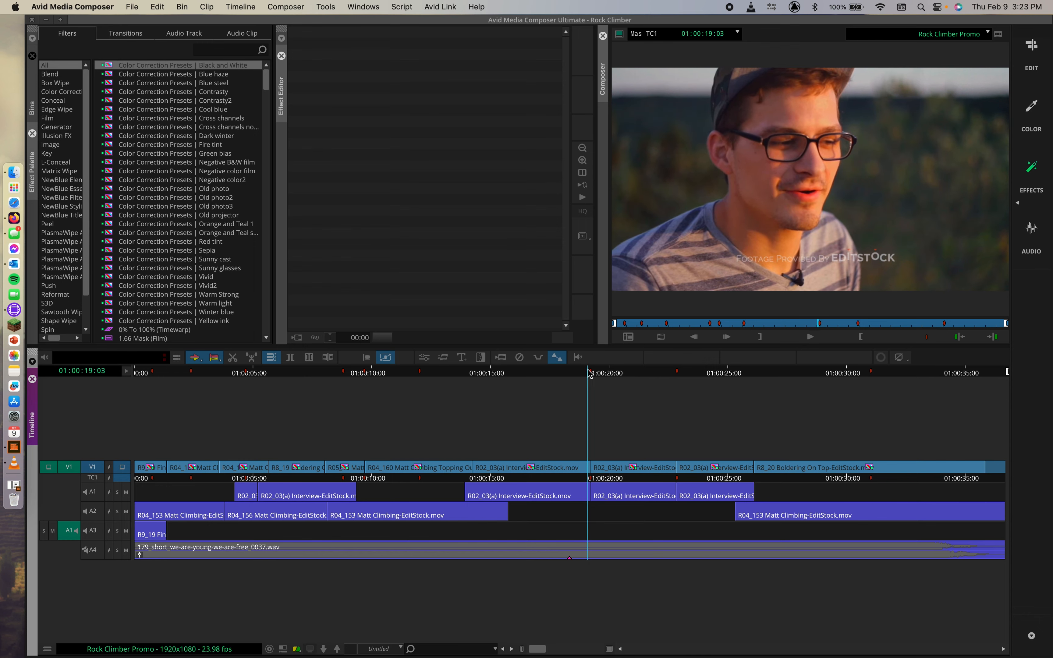
mouse_move(590, 374)
mouse_down()
mouse_move(610, 376)
mouse_move(579, 370)
mouse_up()
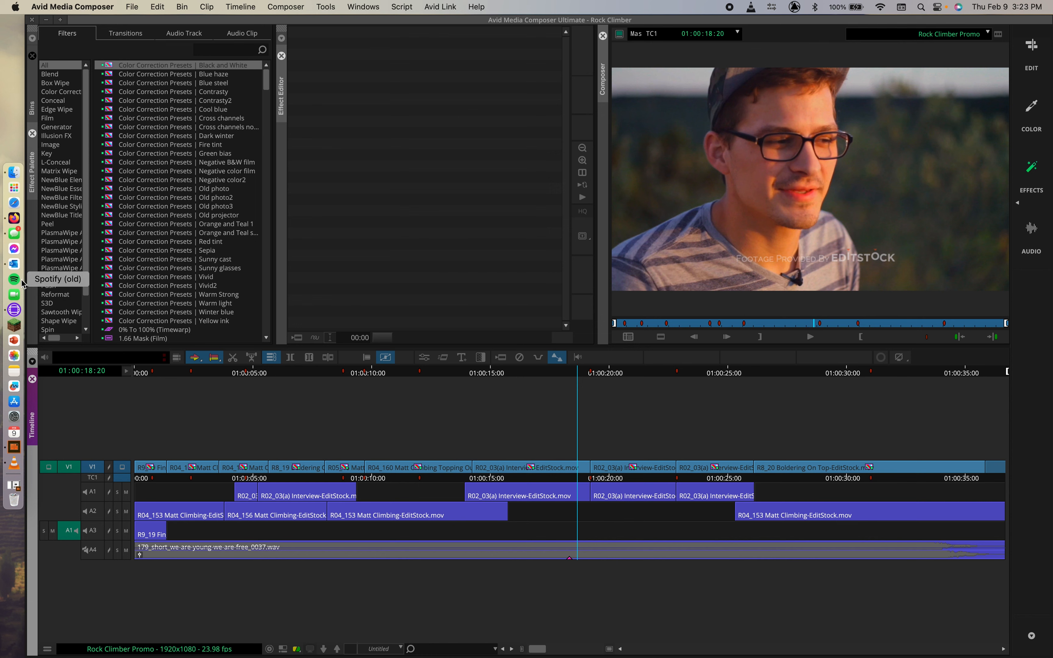
Apply the FluidMorph effect from the Illusion FX category to the cut between the first two R02_03(a) interview clips.
click(43, 163)
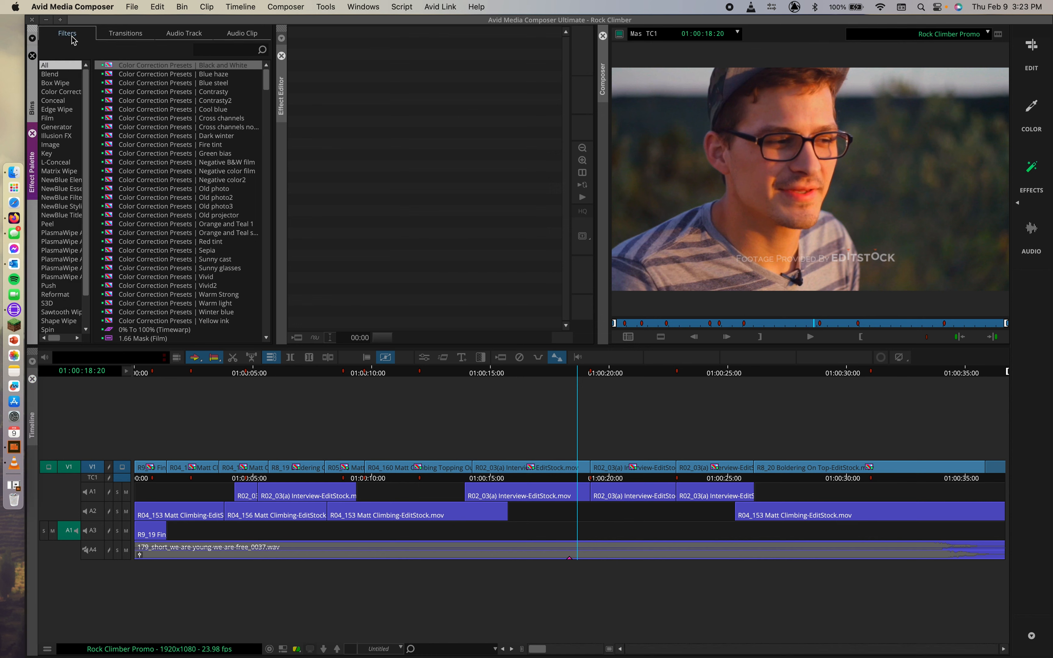
click(48, 137)
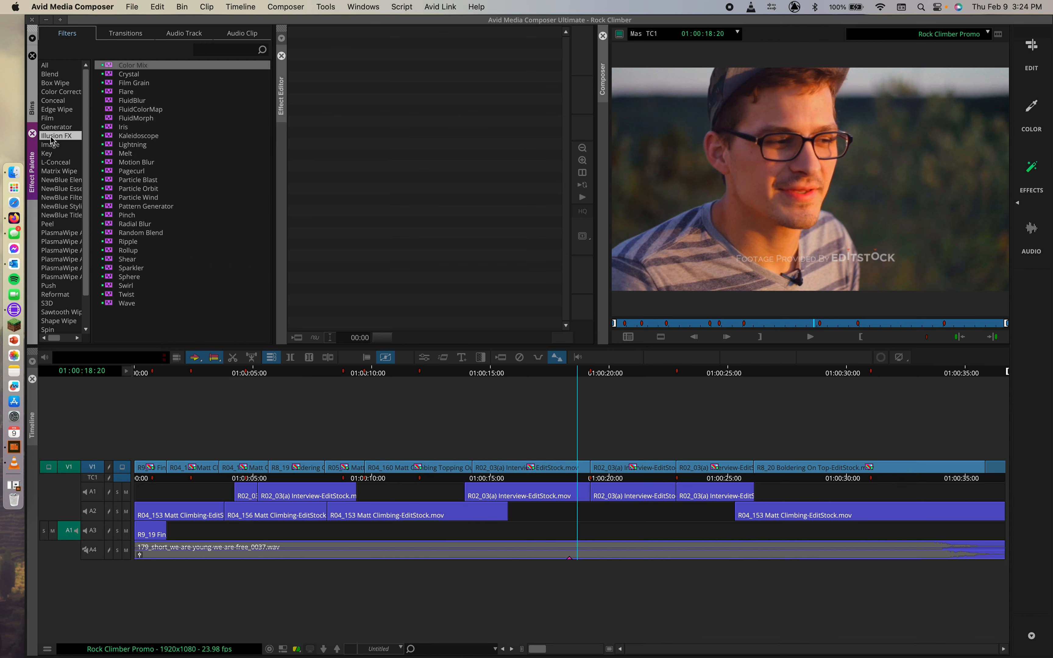
click(127, 119)
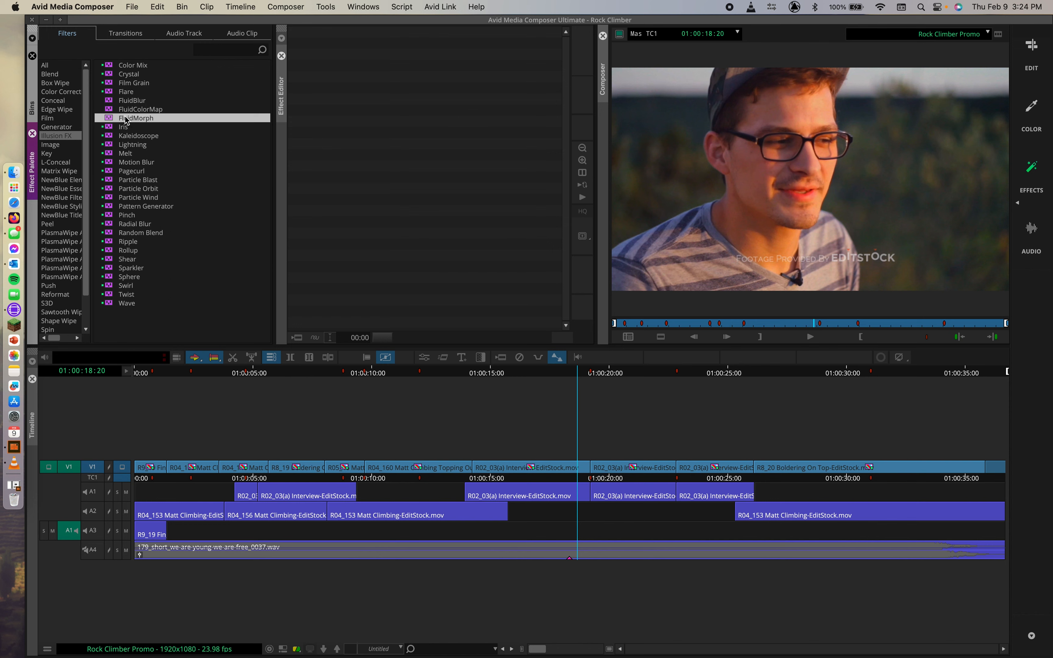
click(63, 66)
click(214, 48)
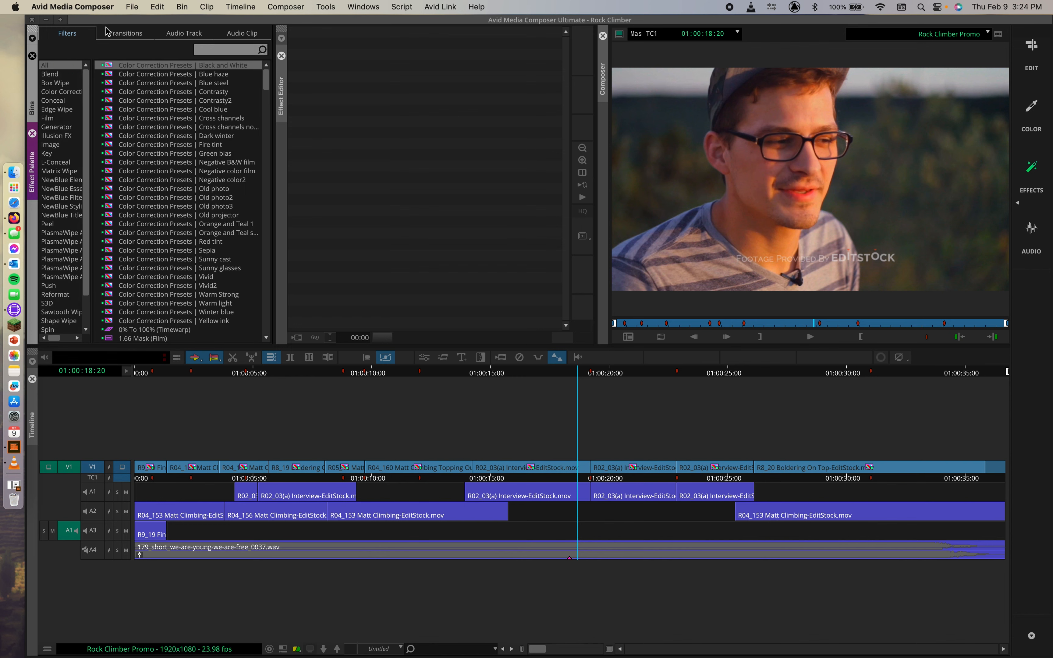
click(61, 136)
click(126, 118)
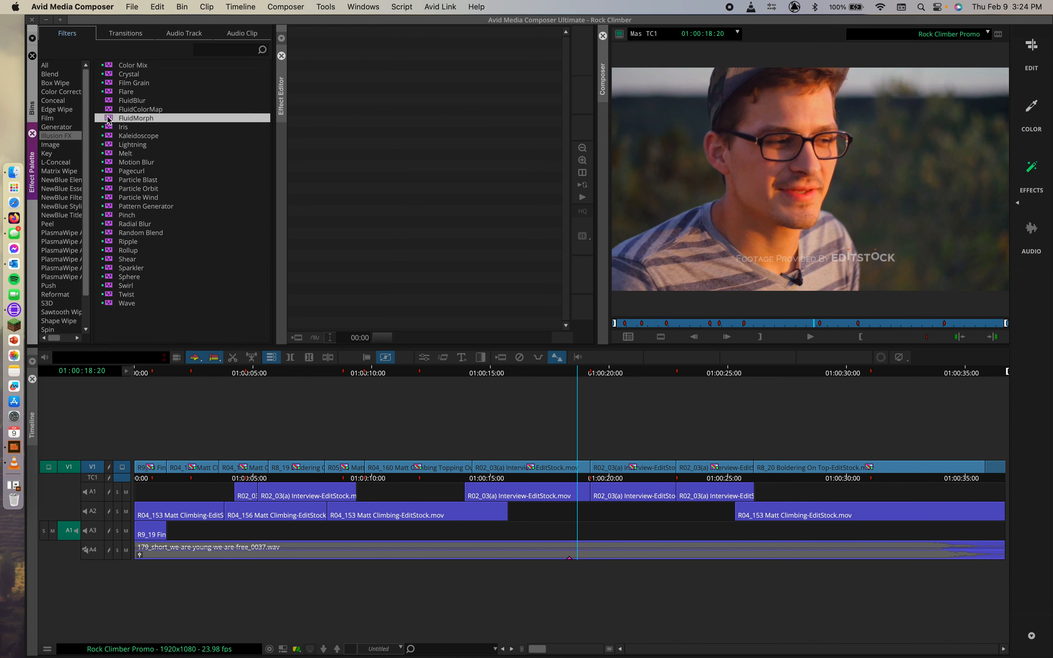
drag(109, 121, 591, 465)
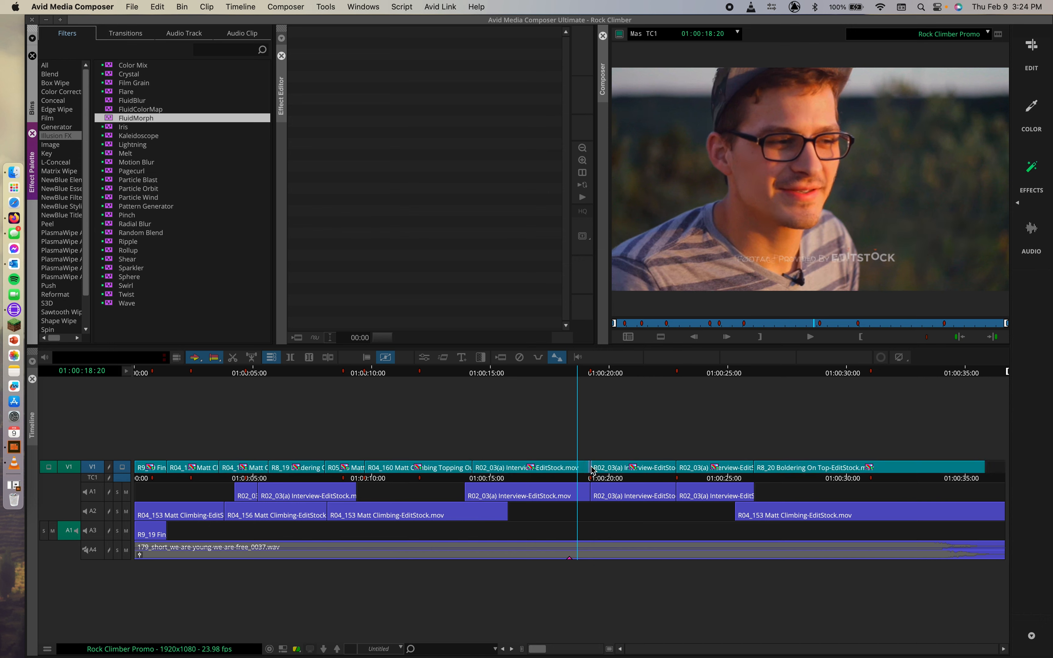
Park on the FluidMorph transition at 01:00:19:05 and open it in the Effect Editor.
click(582, 376)
mouse_move(583, 375)
mouse_down()
mouse_move(608, 375)
mouse_move(589, 372)
mouse_up()
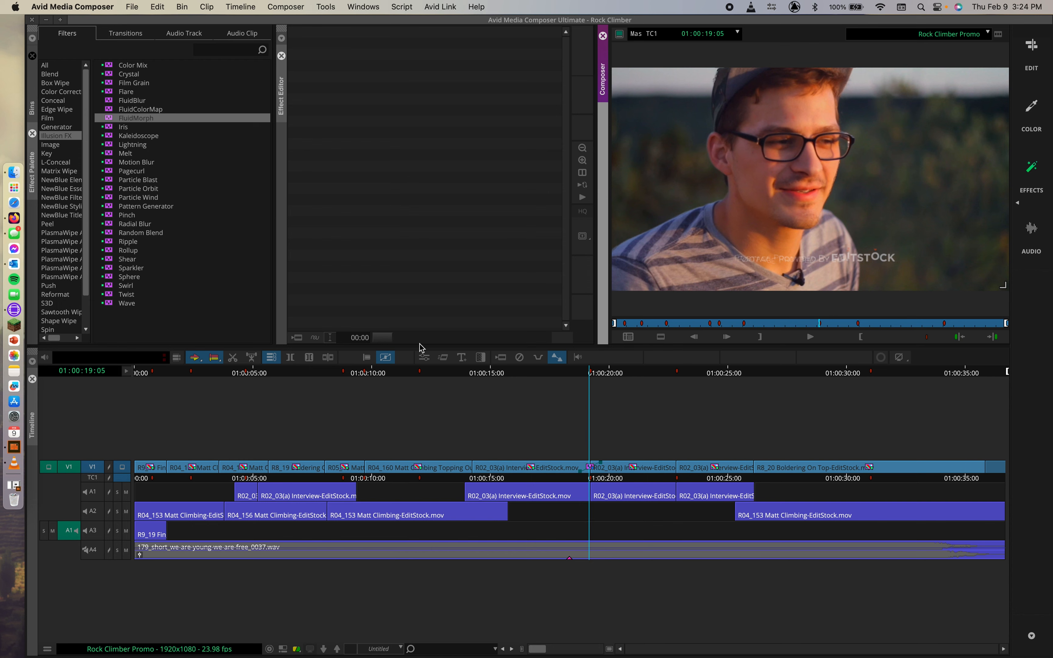
click(424, 360)
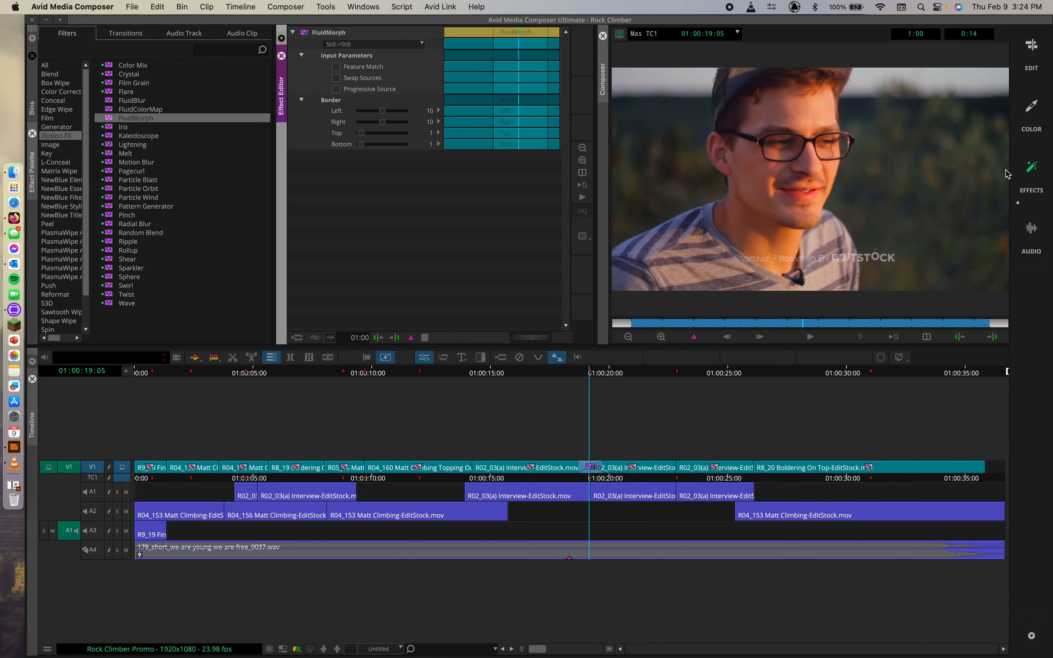
View the Effect Editor as a floating window in the Edit workspace, and return to the Effects workspace.
click(1032, 44)
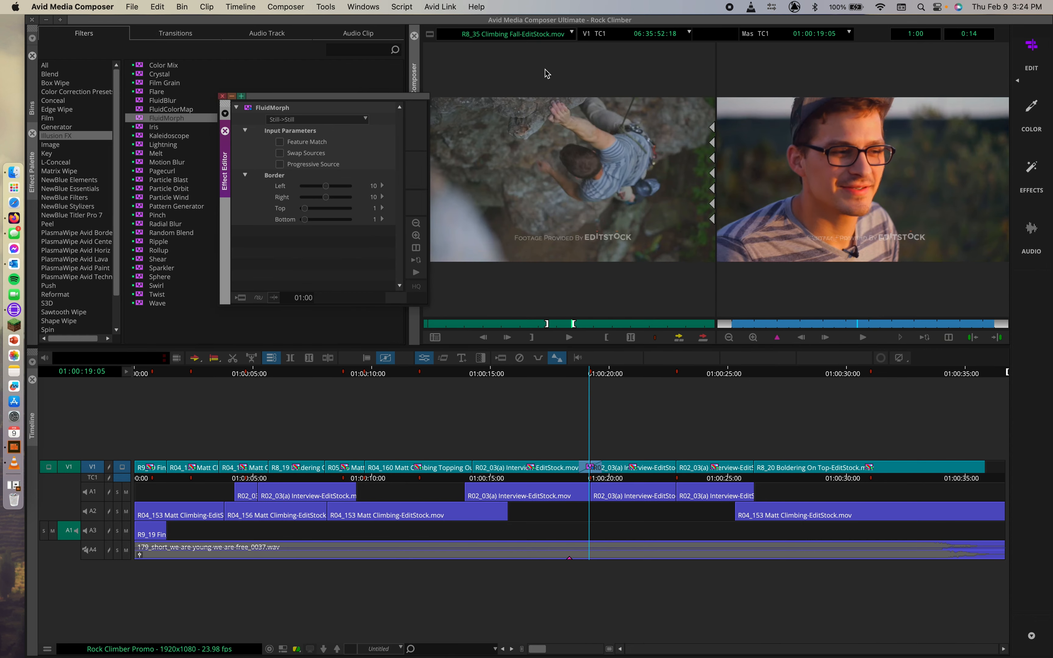
drag(283, 99, 304, 97)
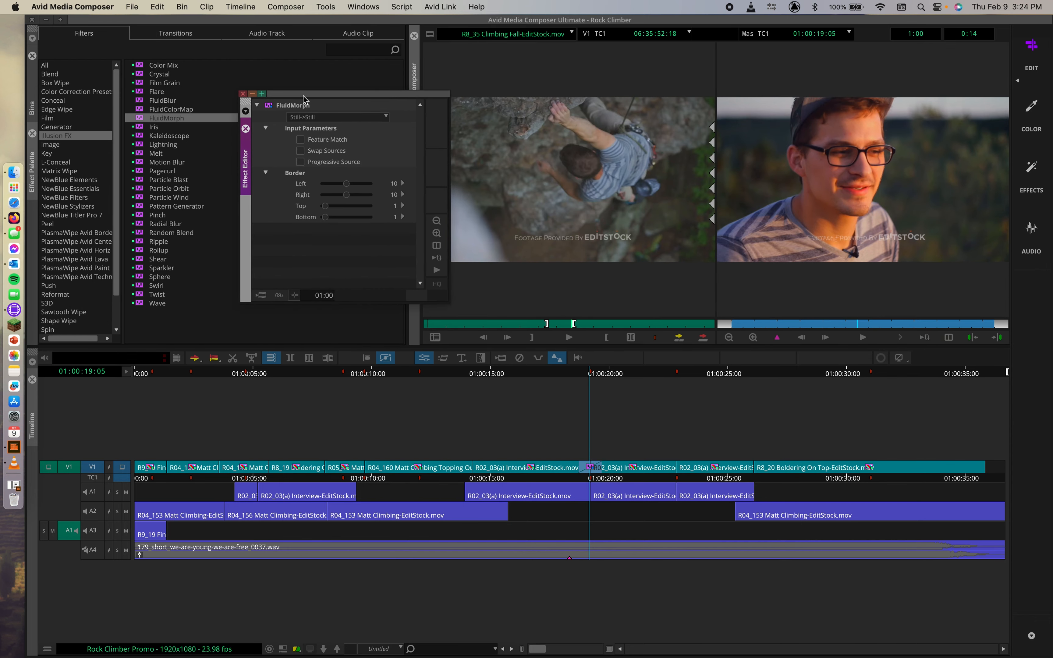
click(1031, 165)
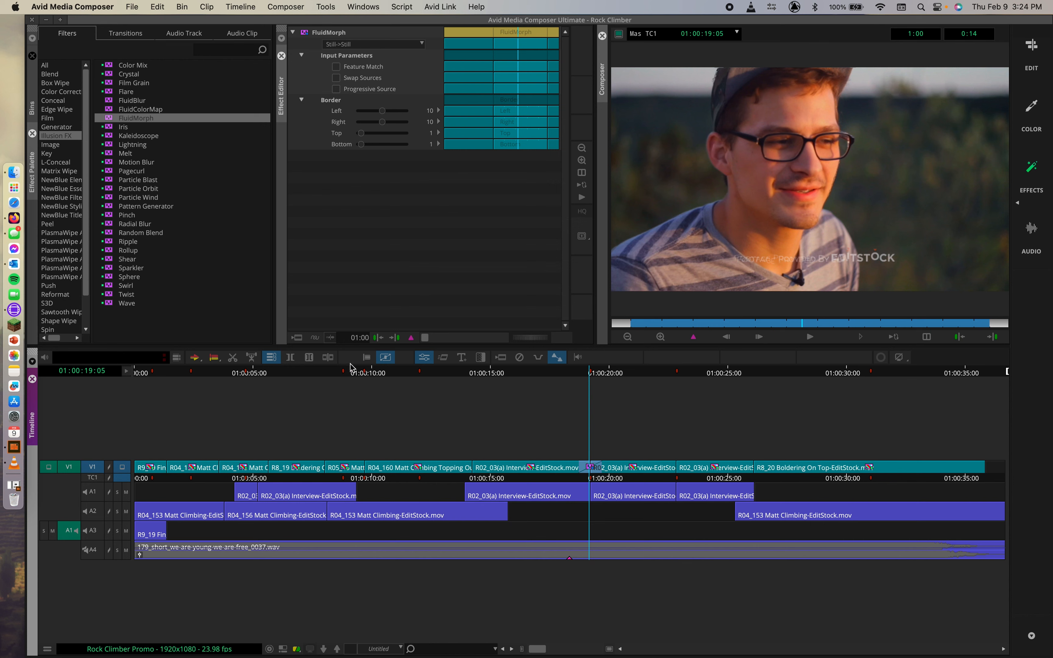
Set the FluidMorph transition's duration to 5 frames and turn on Feature Match.
click(357, 338)
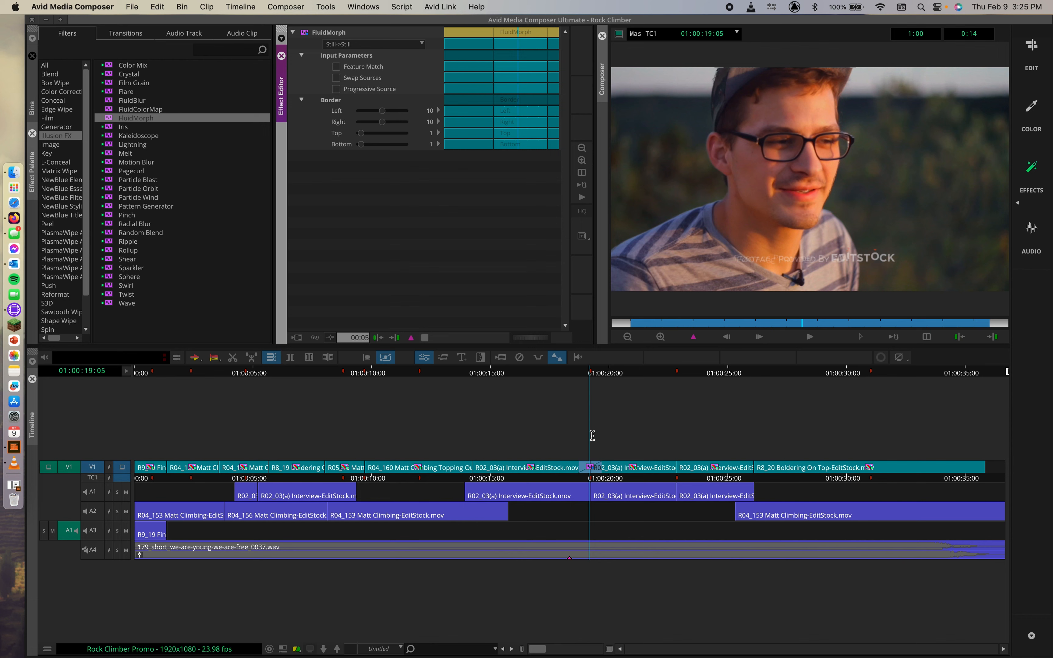
key(Return)
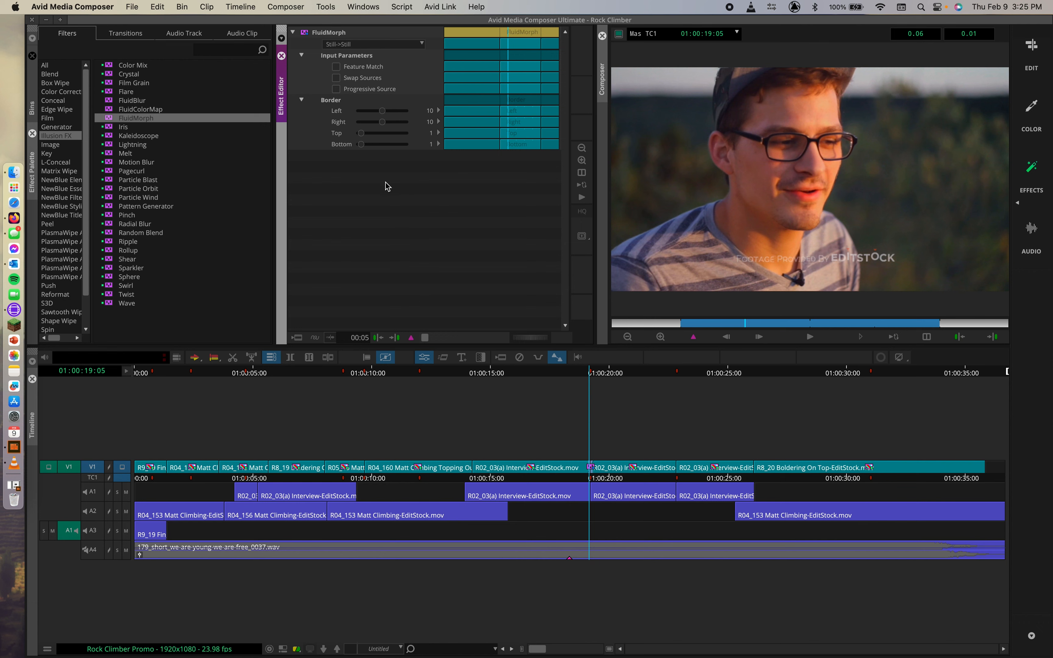
click(344, 68)
Scrub through the FluidMorph transition to check the morph, and examine its source type and Feature Match options.
click(586, 371)
drag(586, 371, 595, 368)
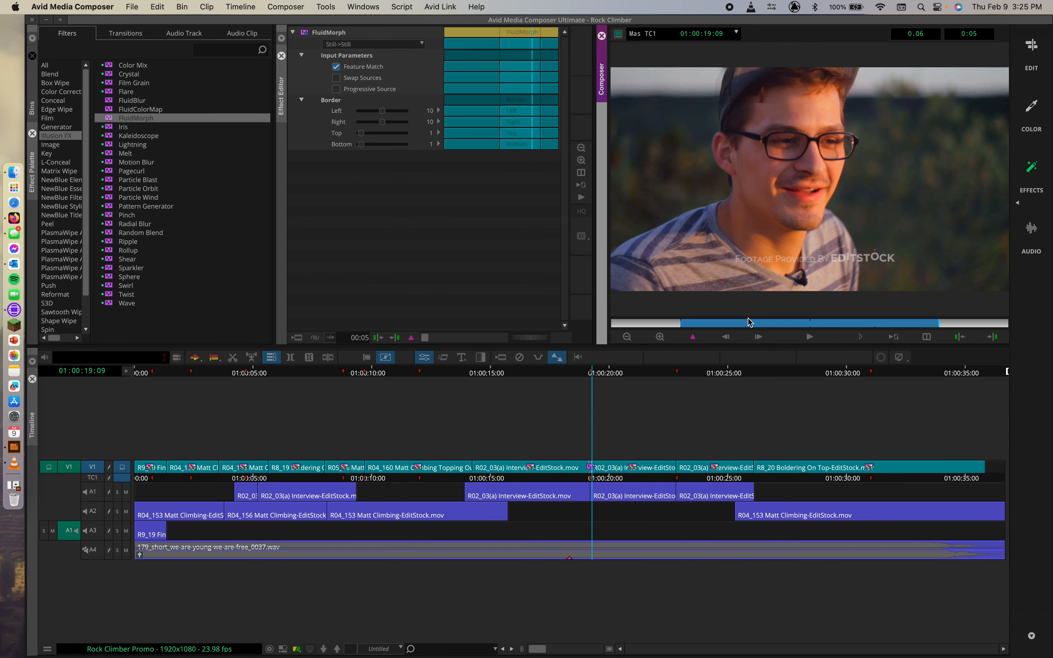
click(731, 324)
click(726, 324)
drag(702, 322, 949, 312)
click(405, 46)
click(360, 70)
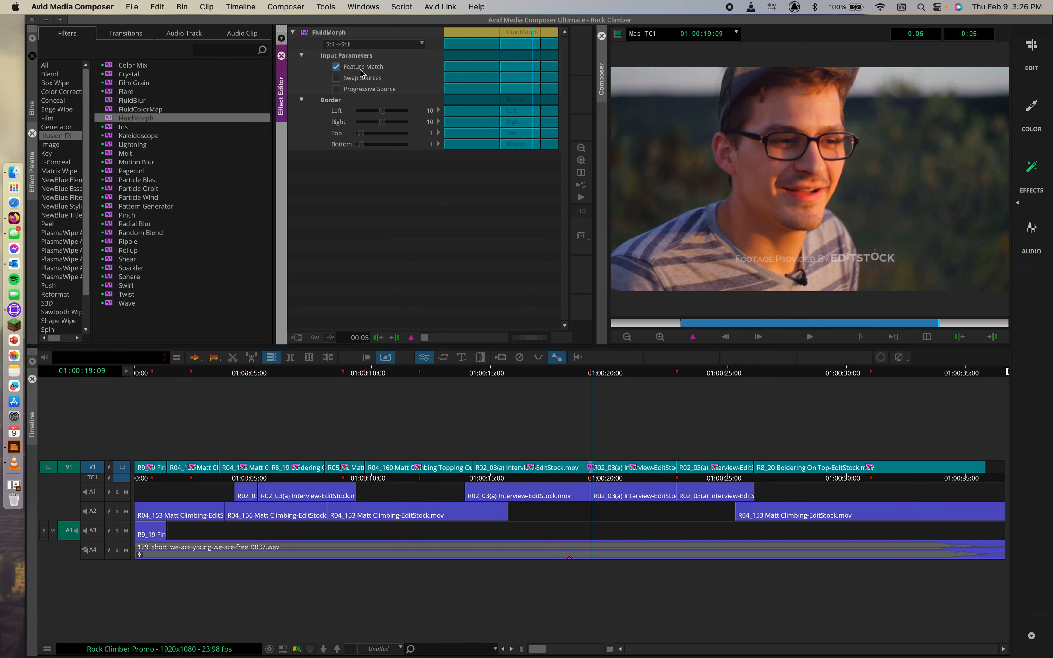
Park on the FluidMorph transition at 01:00:19:09 and reopen it in the Effect Editor.
click(587, 371)
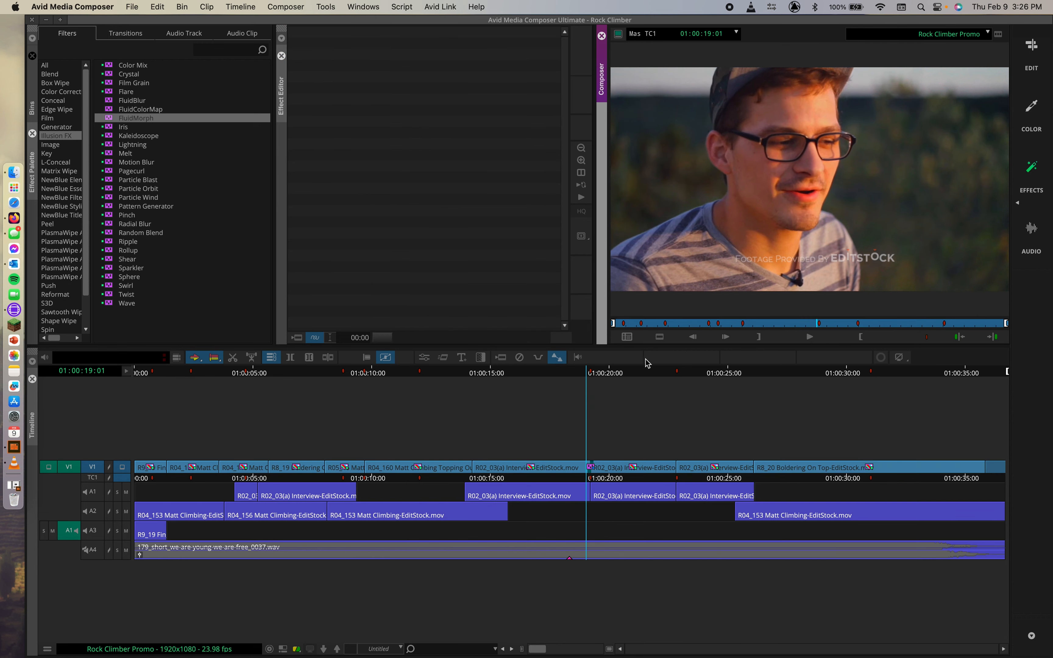
click(425, 356)
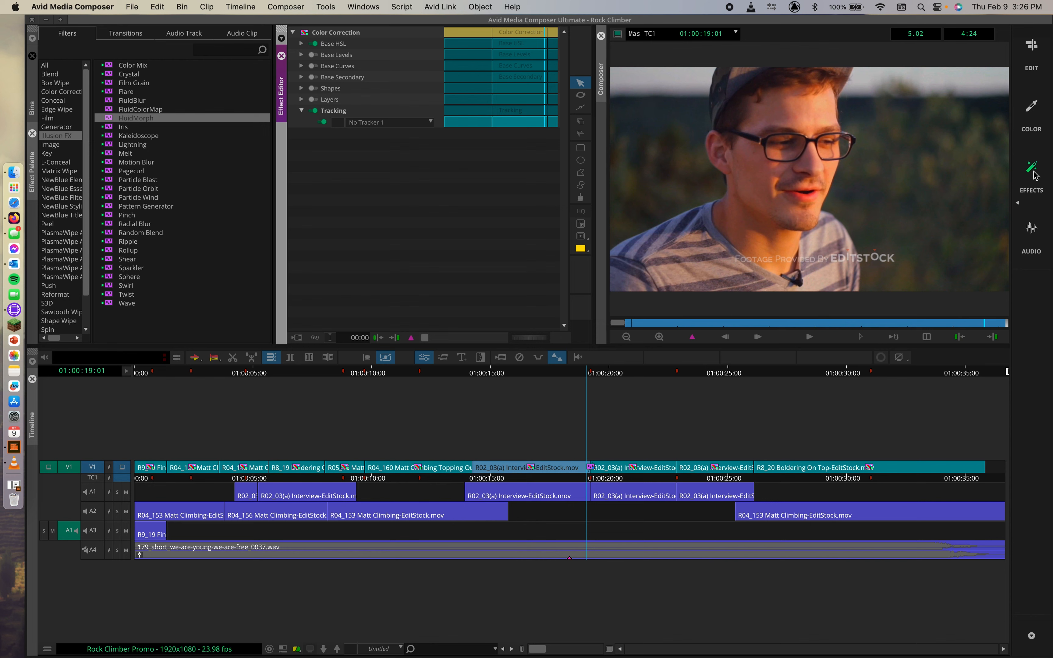
click(588, 380)
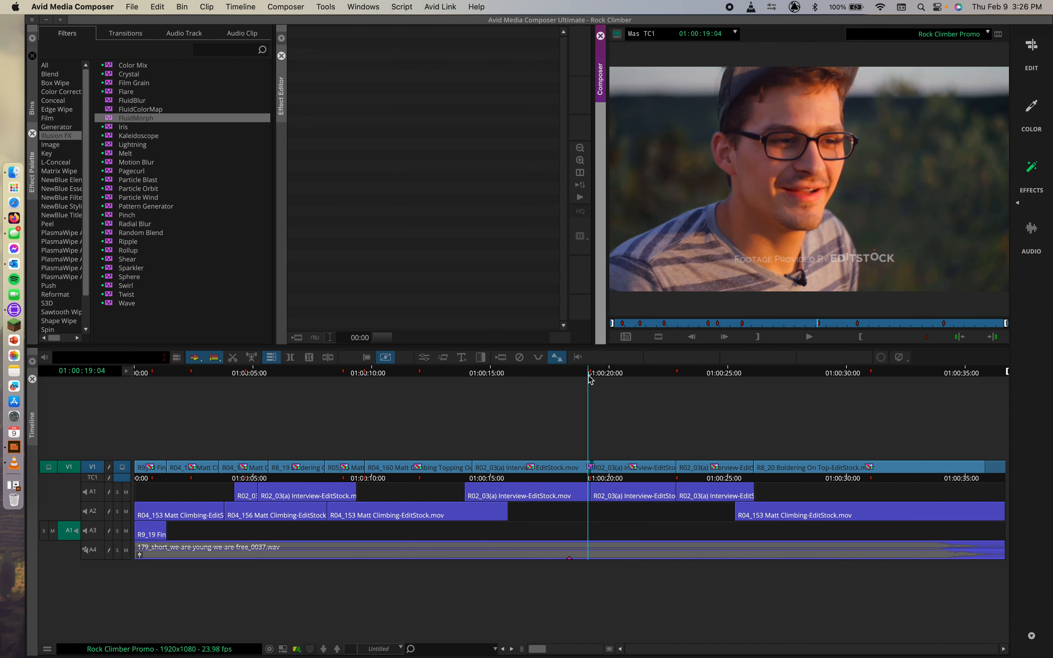
drag(589, 377, 593, 377)
click(1031, 170)
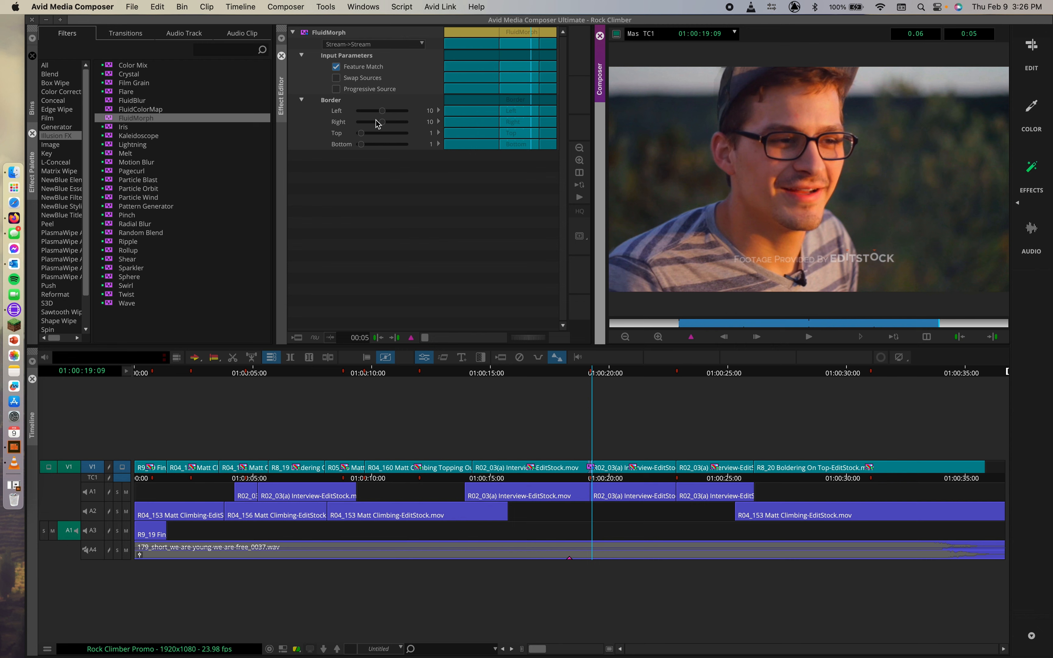
Try the Stream->Stream and Still->Stream source types for the FluidMorph transition, scrubbing through the morph with each.
drag(710, 324, 1008, 322)
click(396, 44)
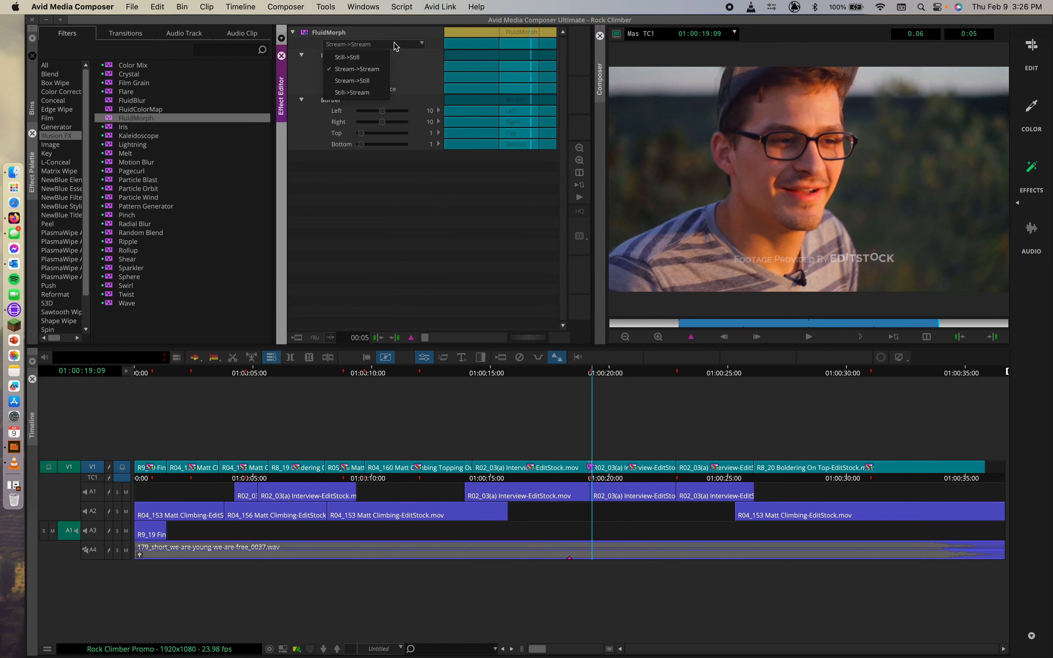
click(352, 92)
mouse_move(714, 324)
mouse_down()
mouse_move(649, 325)
mouse_move(977, 316)
mouse_move(694, 313)
mouse_move(673, 314)
mouse_move(972, 315)
mouse_up()
Set the FluidMorph source type to Still->Still and scrub through the transition to check the morph.
click(373, 43)
click(353, 56)
click(708, 329)
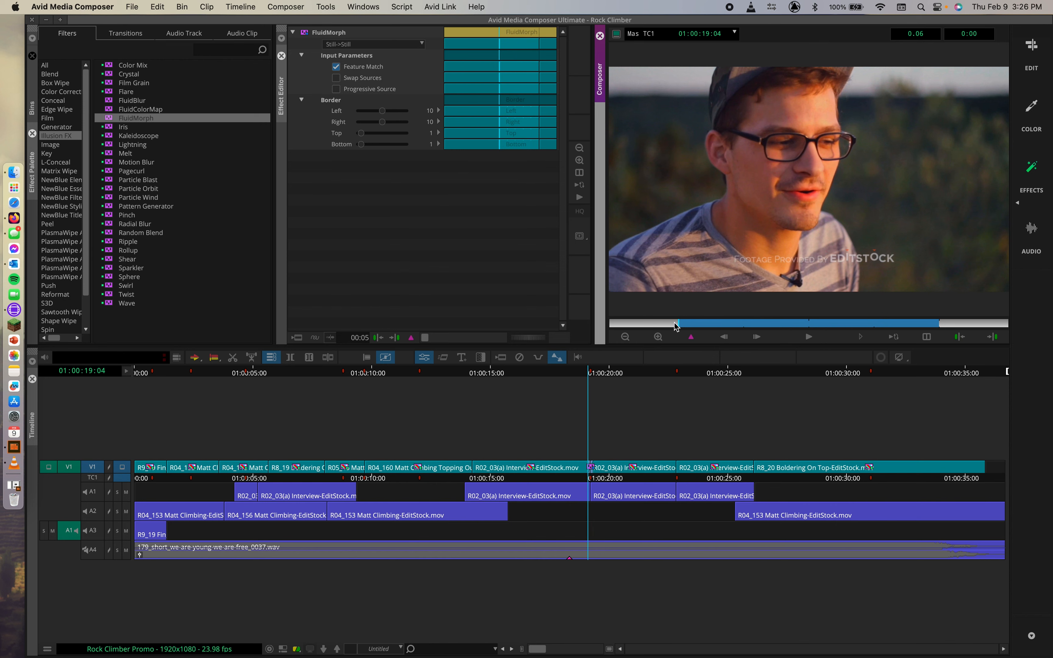
drag(1014, 307, 956, 314)
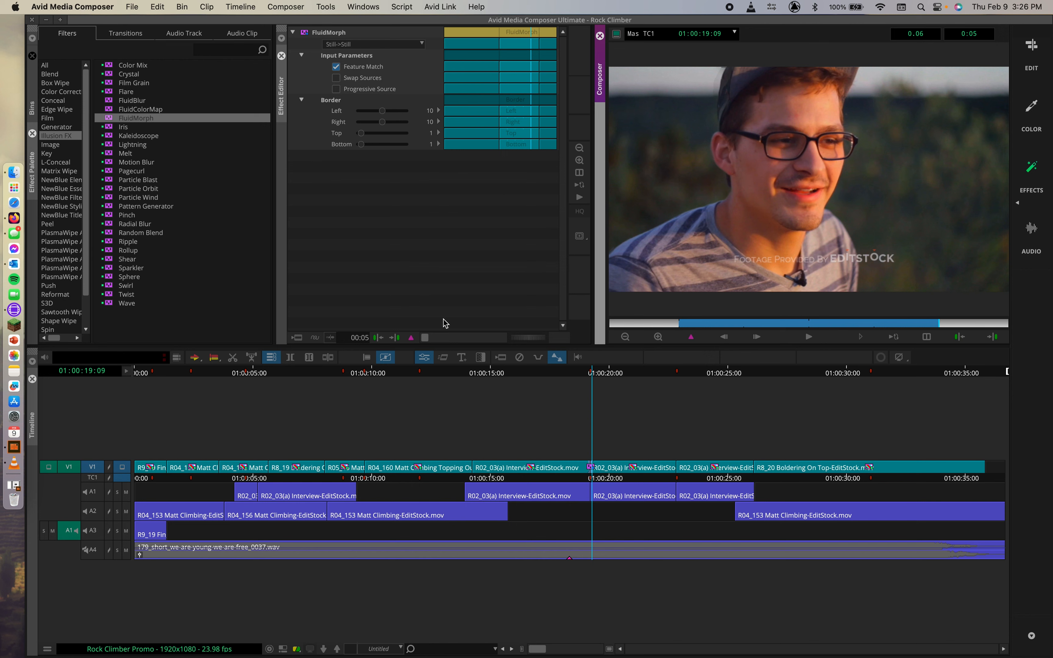
click(369, 338)
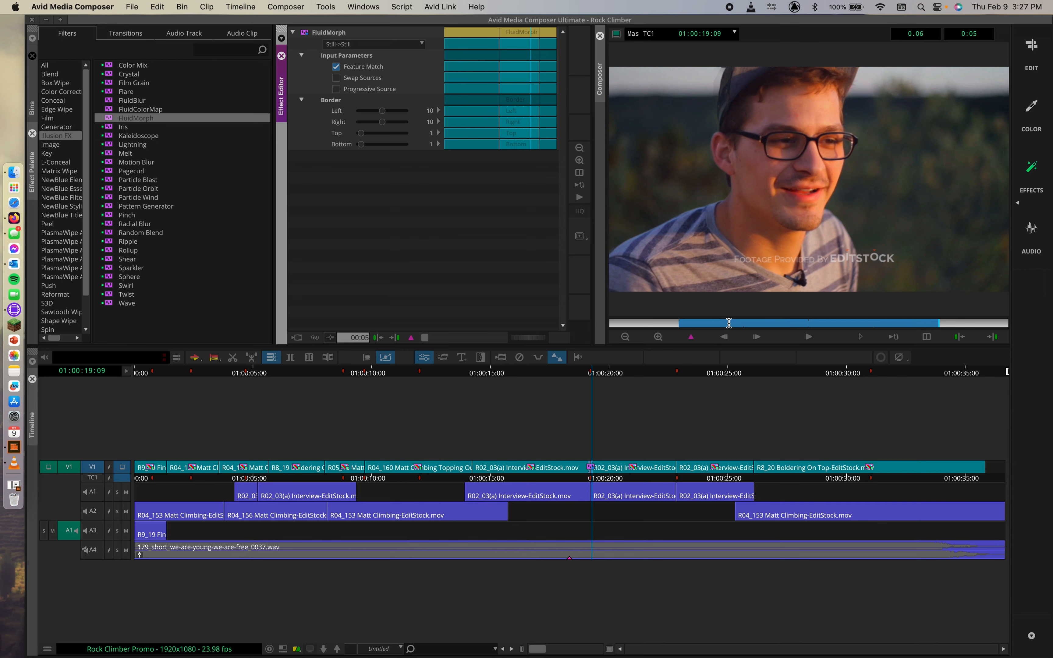
click(691, 324)
drag(691, 322, 1028, 314)
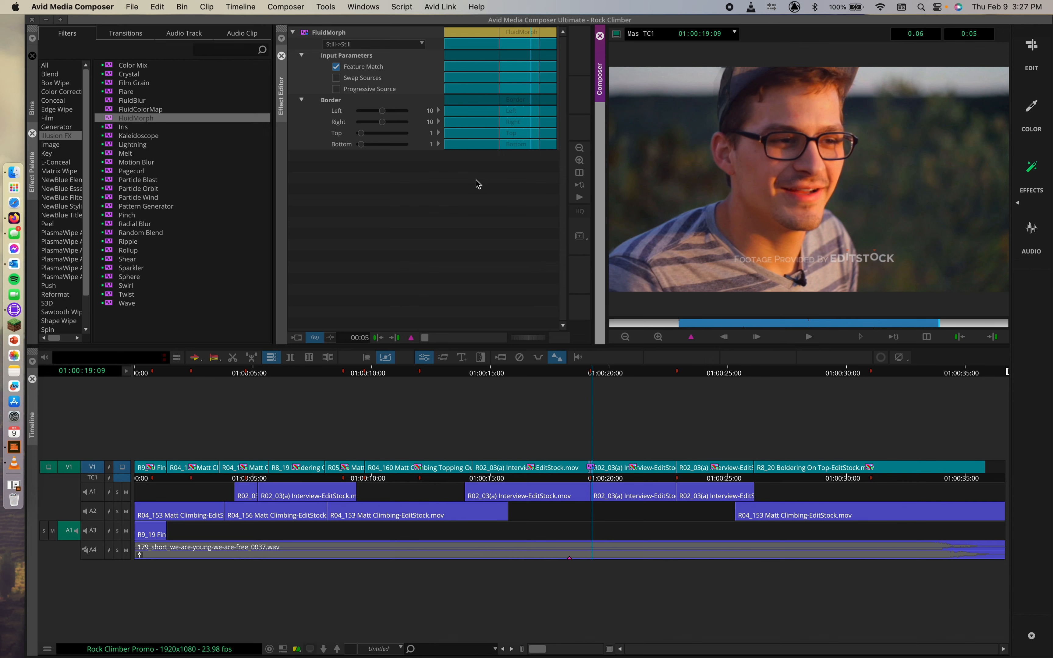
Render the FluidMorph transition to Macintosh HD with Application processing and scrub back to its start at 01:00:19:04.
click(299, 339)
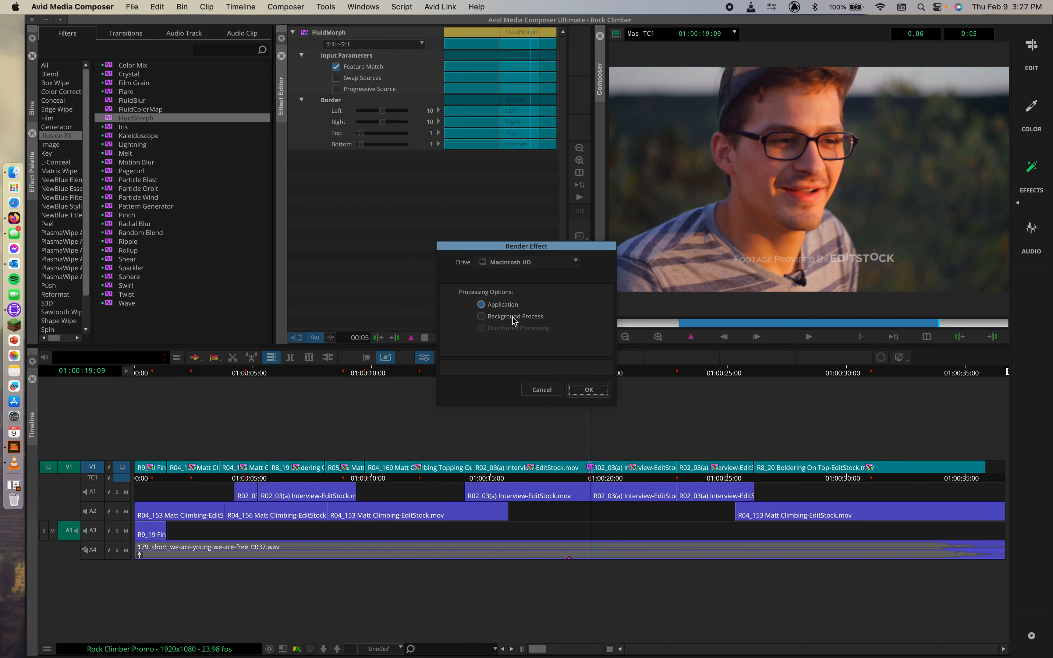
click(601, 389)
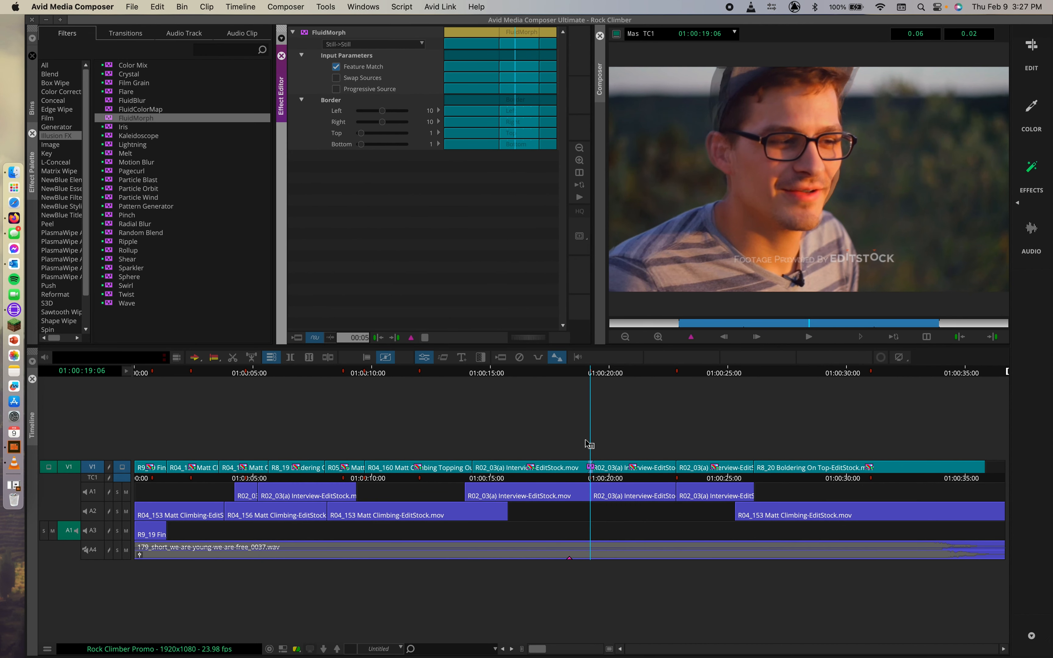
drag(776, 326, 683, 324)
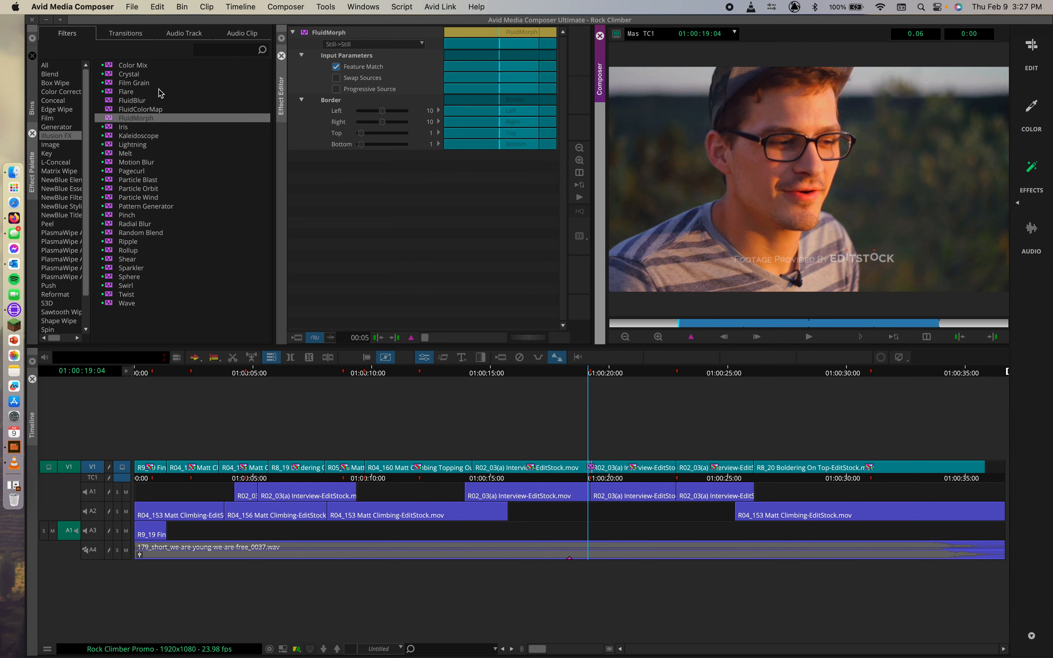
Review the Fluid effects in the Illusion FX category and scrub the interview footage around the rendered FluidMorph transition.
click(120, 110)
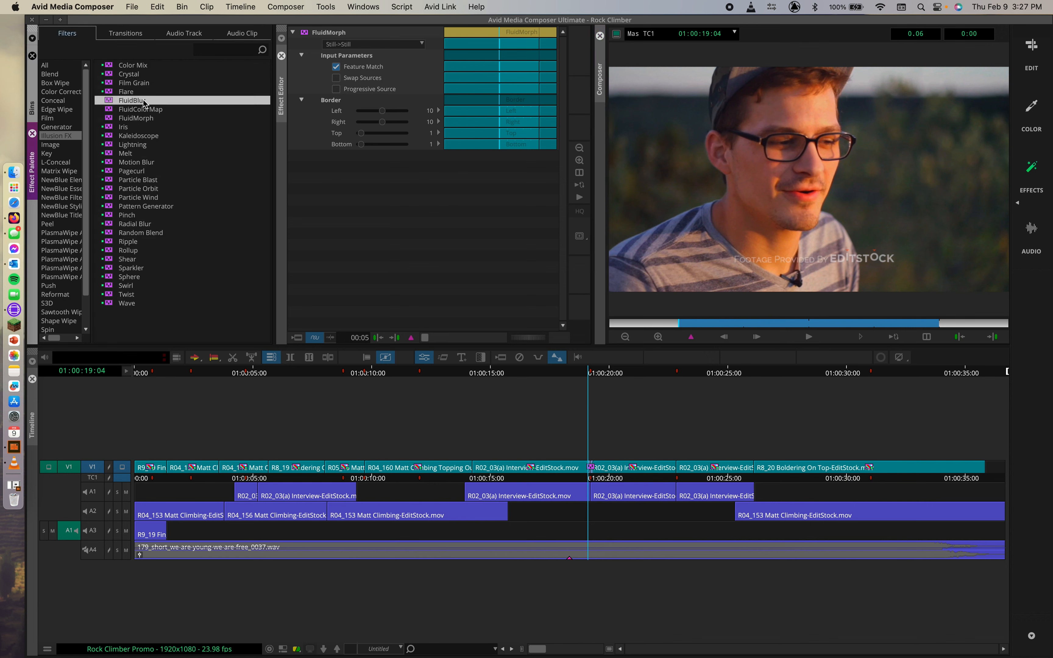
click(114, 118)
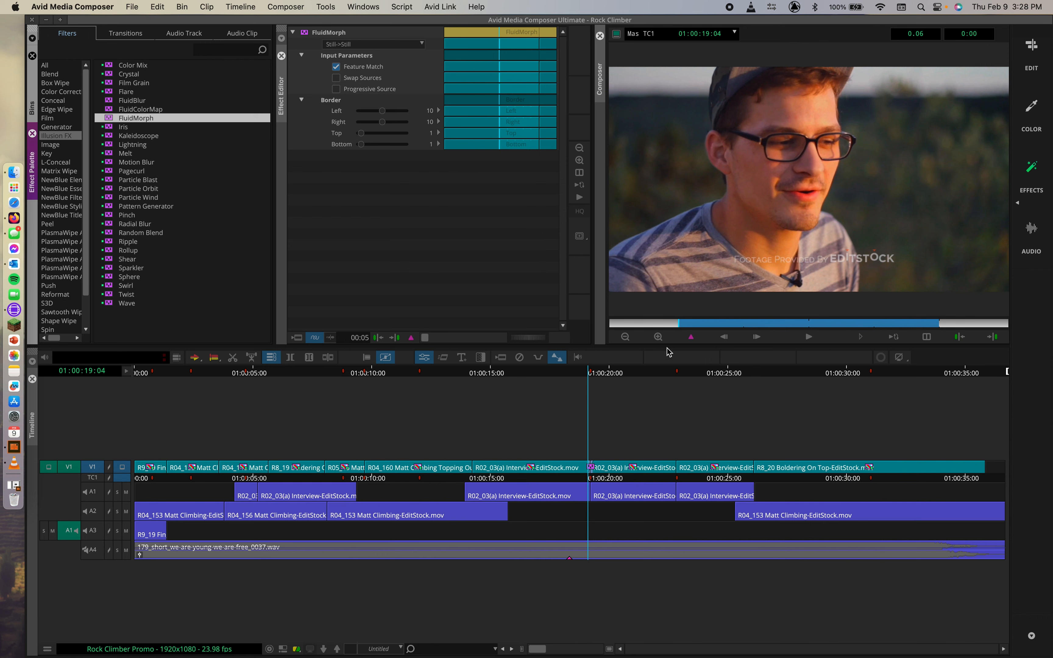
click(684, 326)
drag(683, 323, 645, 314)
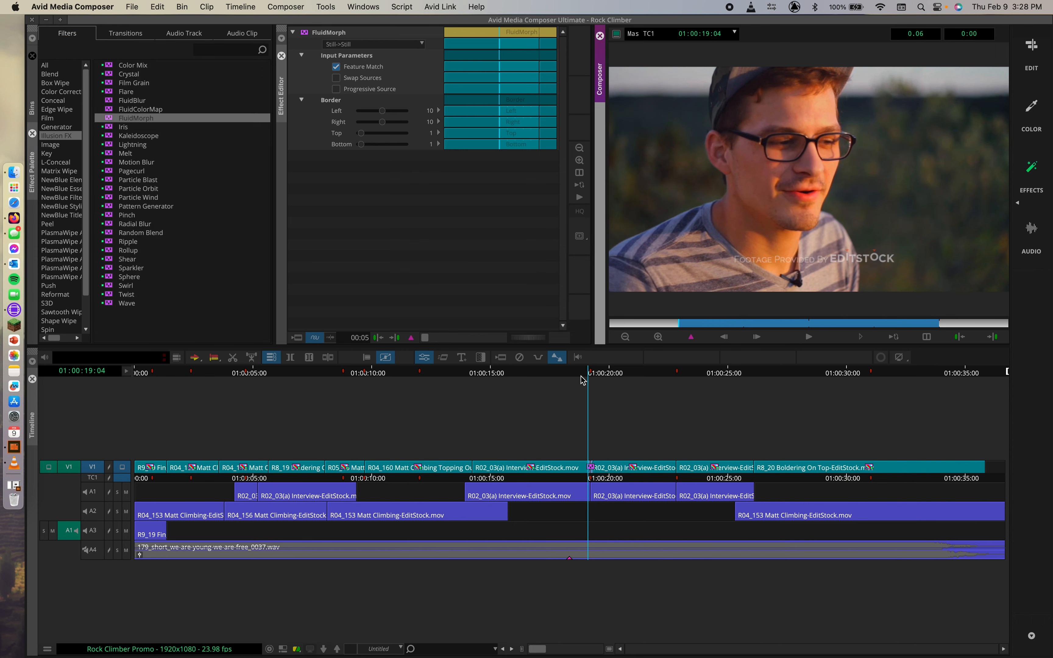
drag(582, 380, 603, 367)
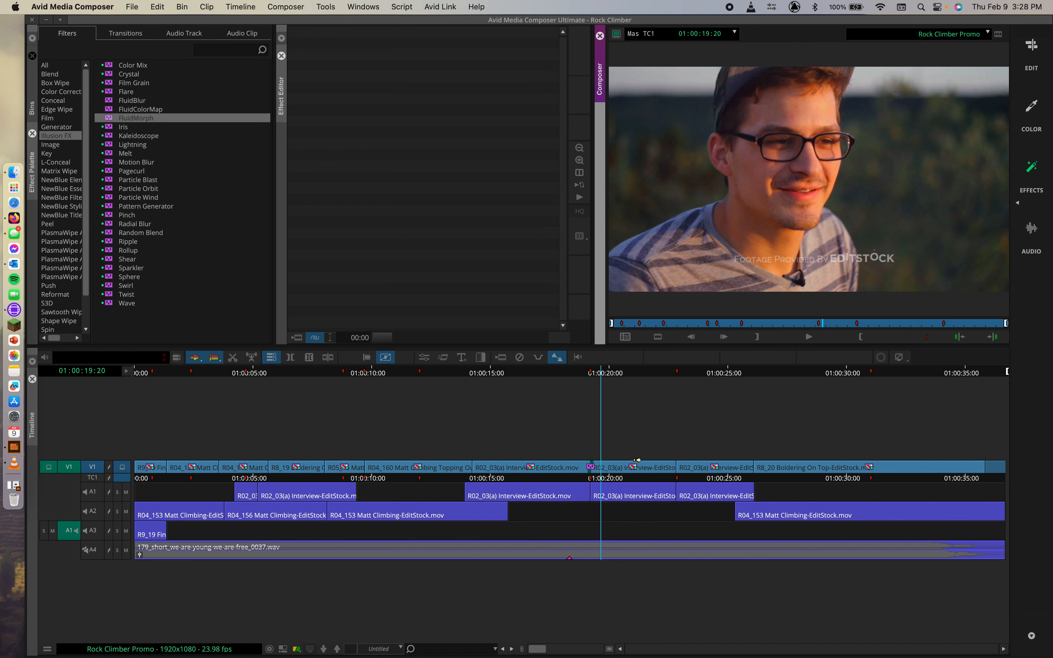
drag(602, 370, 635, 375)
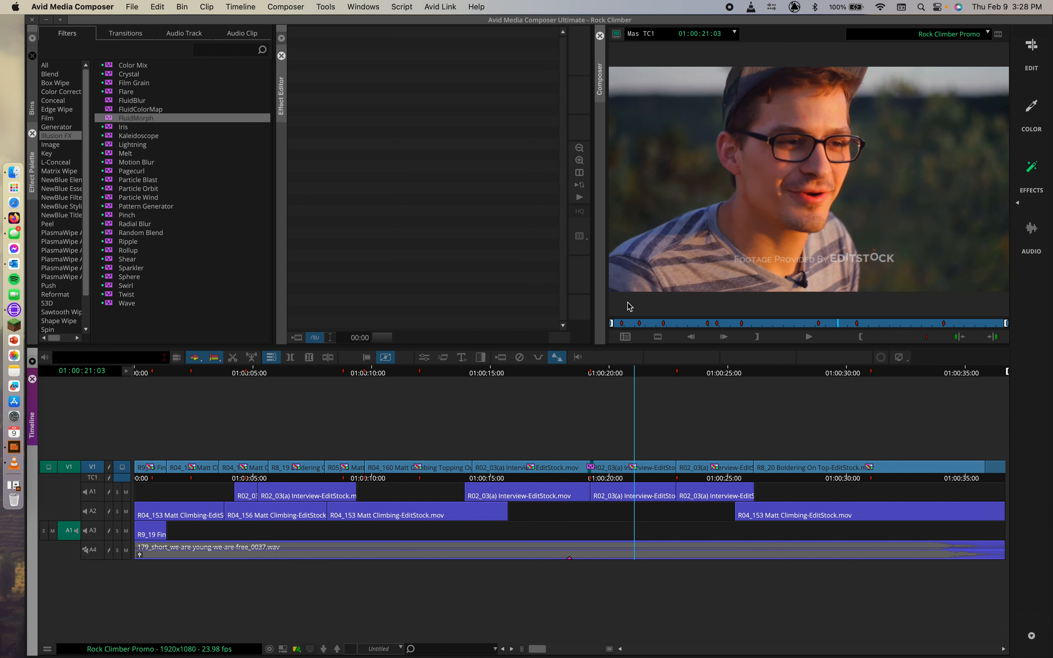
drag(609, 371, 581, 372)
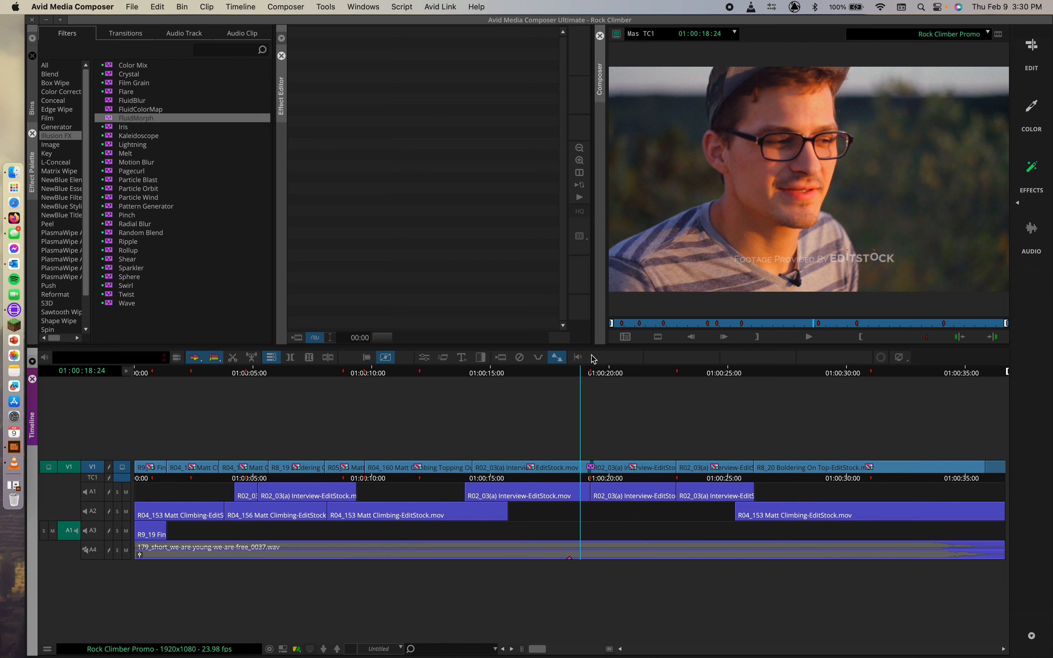
mouse_move(585, 371)
mouse_down()
mouse_move(616, 369)
mouse_move(592, 376)
mouse_up()
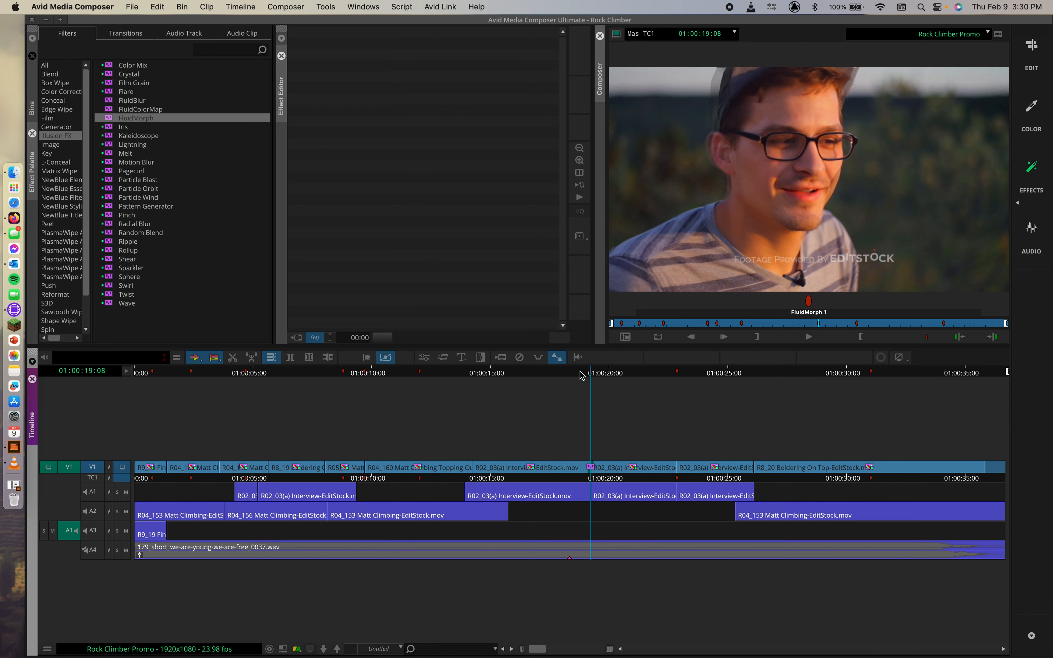
Apply the FluidColorMap effect to the R04_160 Matt Climbing clip on V1.
click(117, 110)
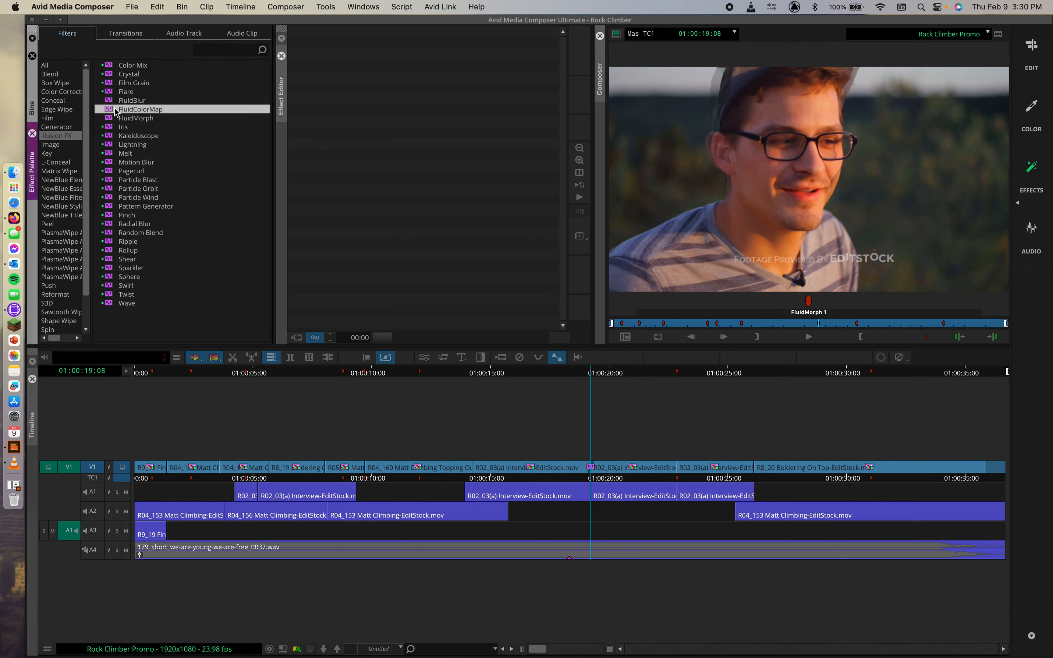
drag(117, 112, 442, 466)
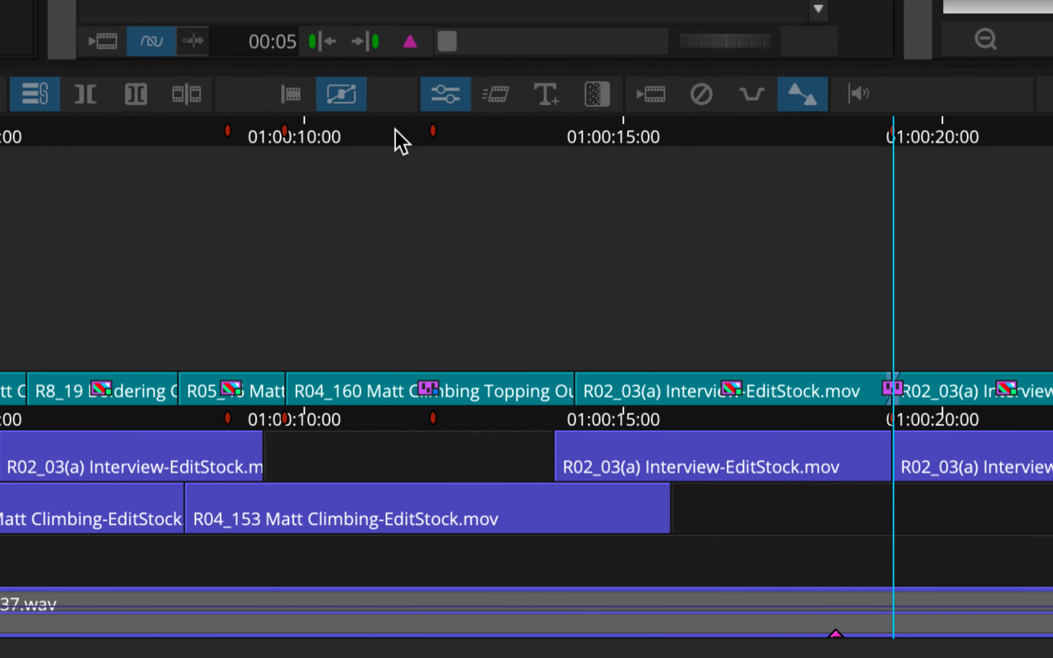
drag(400, 139, 421, 170)
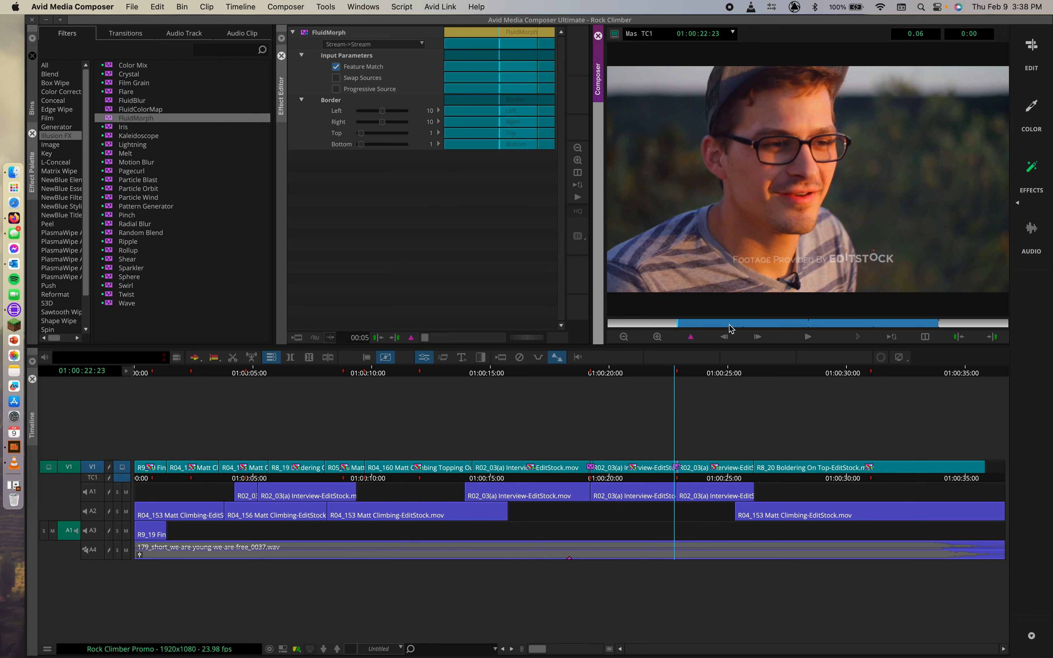
Check the FluidMorph transition at 01:00:22:23 by scrubbing, and render it to Macintosh HD with Application processing.
drag(729, 324, 1013, 323)
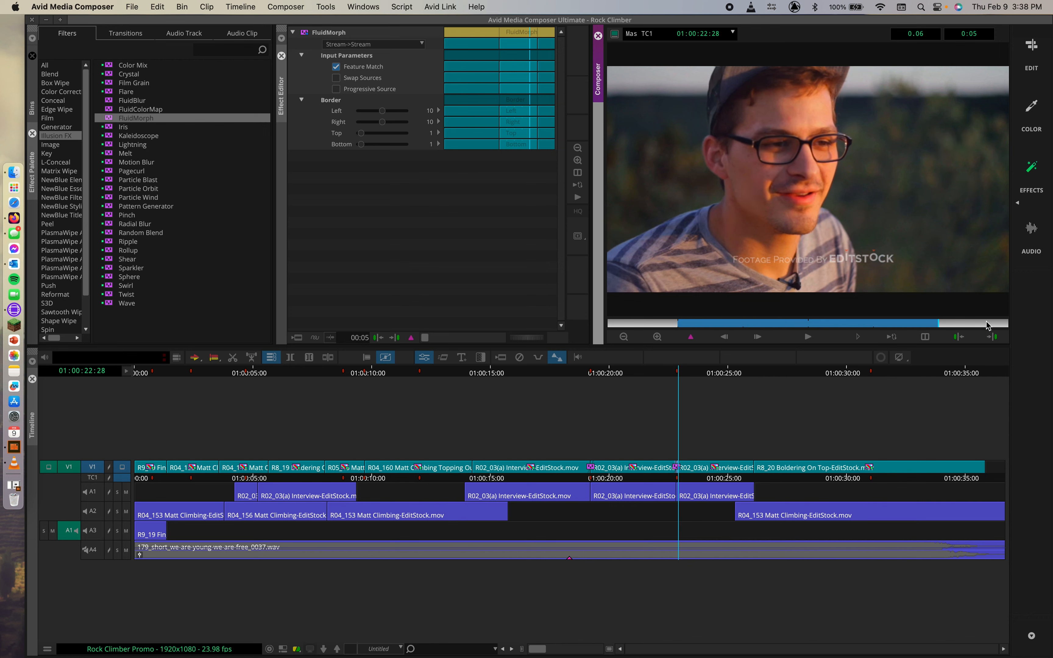
drag(987, 323, 592, 320)
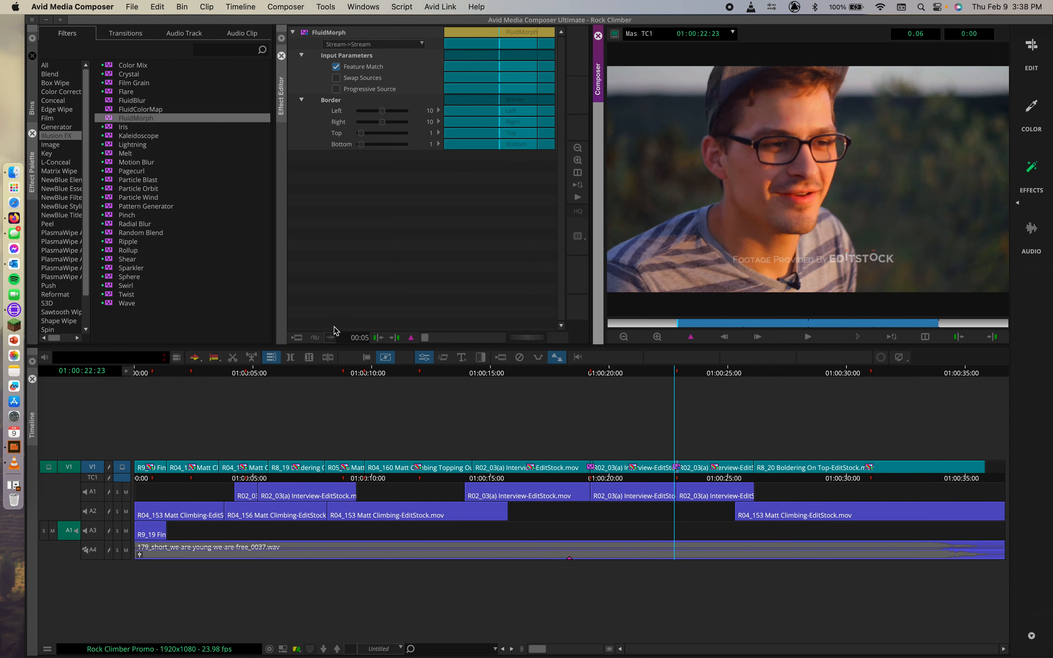
click(296, 337)
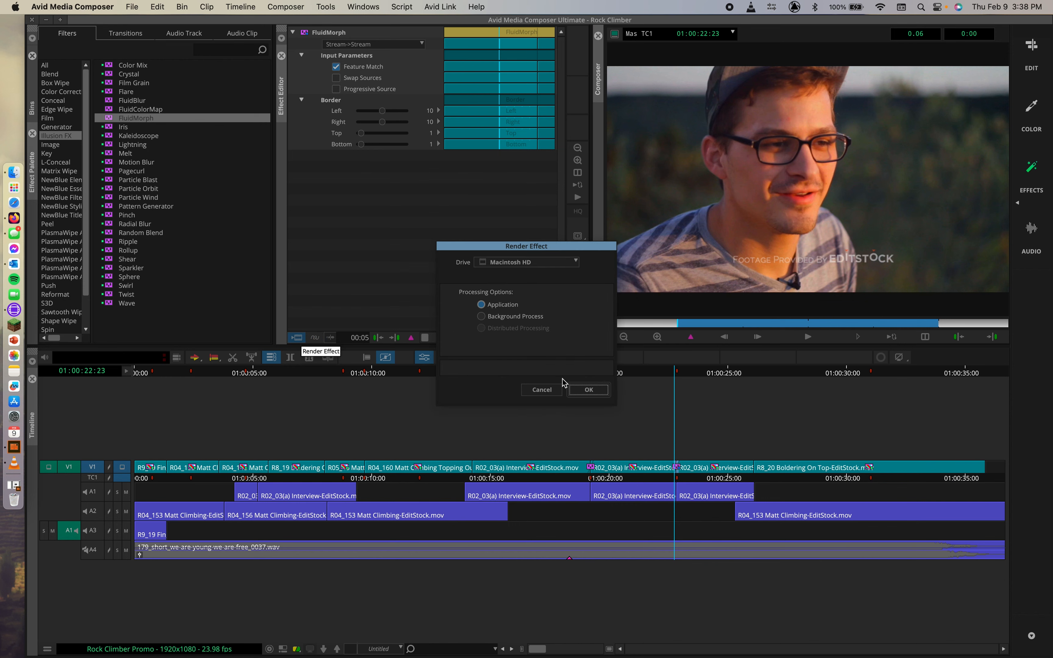
click(589, 390)
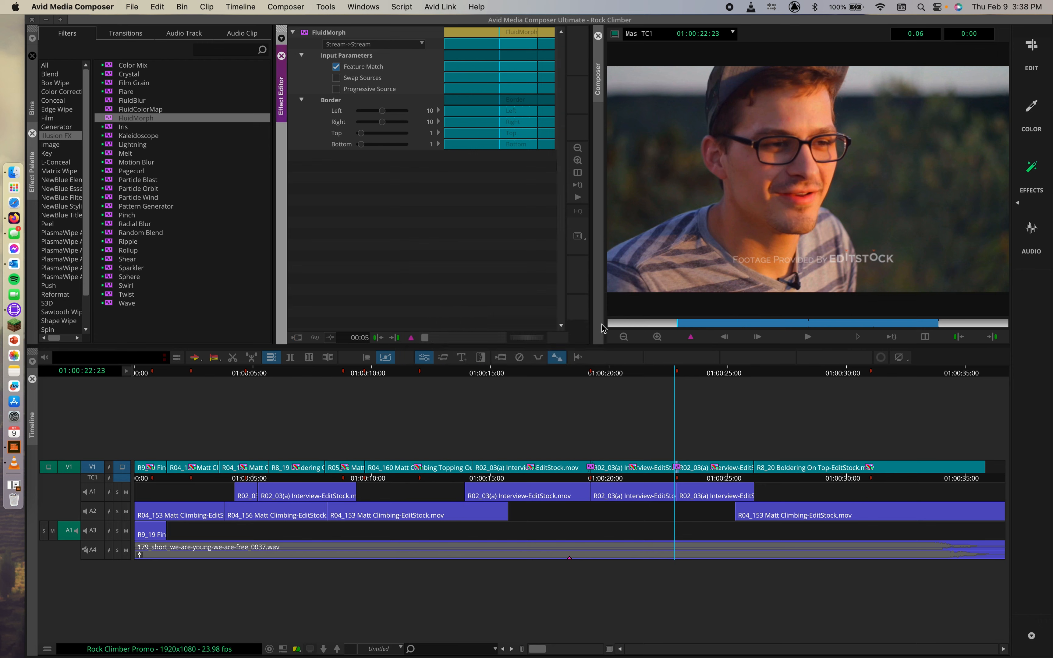
drag(668, 371, 709, 375)
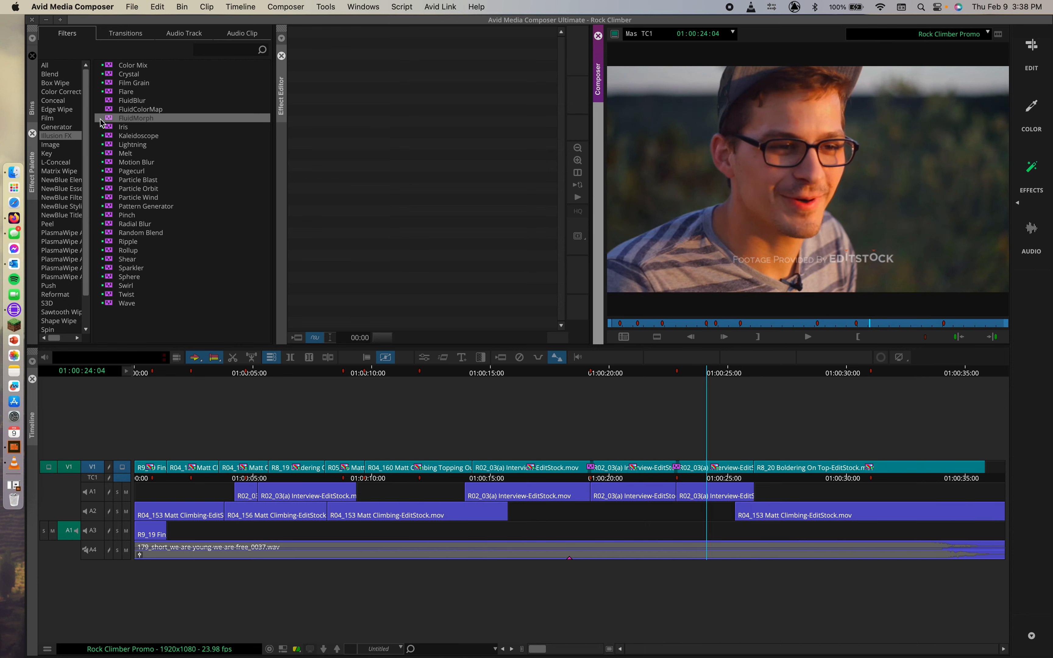
Add FluidMorph between the last interview clip and R8_20 Boldering On Top, leaving Feature Match off and setting the source type to Stream->Stream.
drag(109, 118, 756, 470)
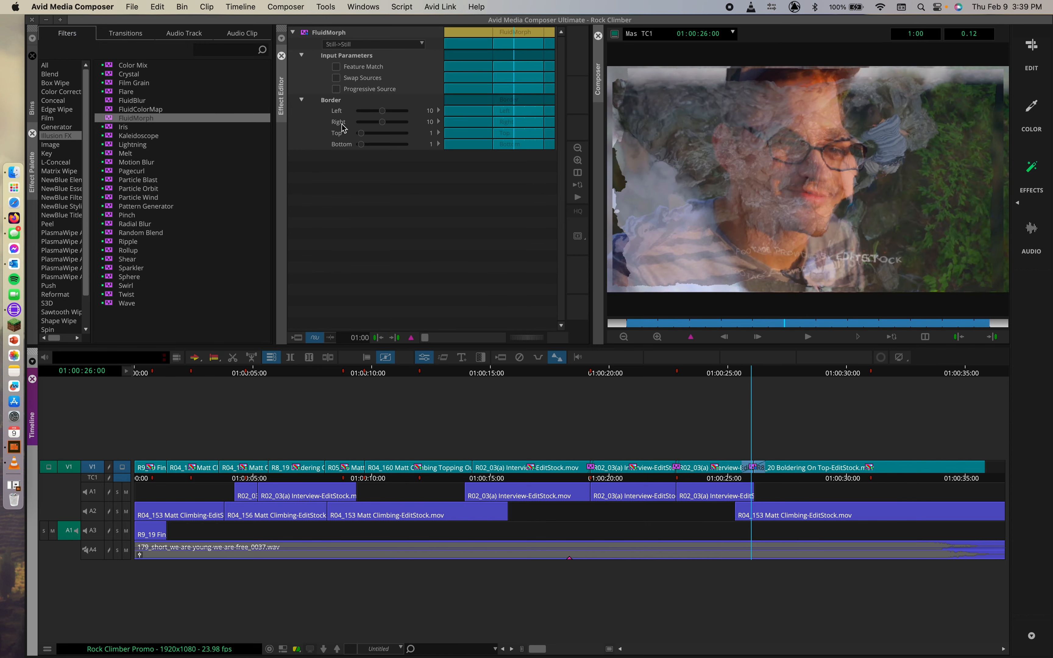
click(337, 67)
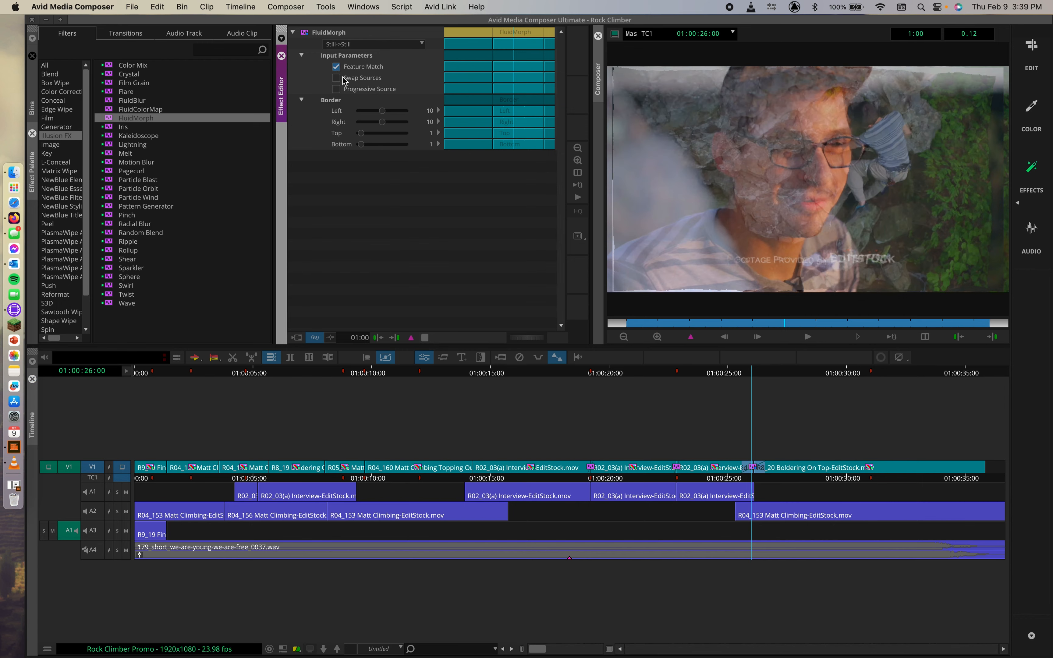
click(337, 67)
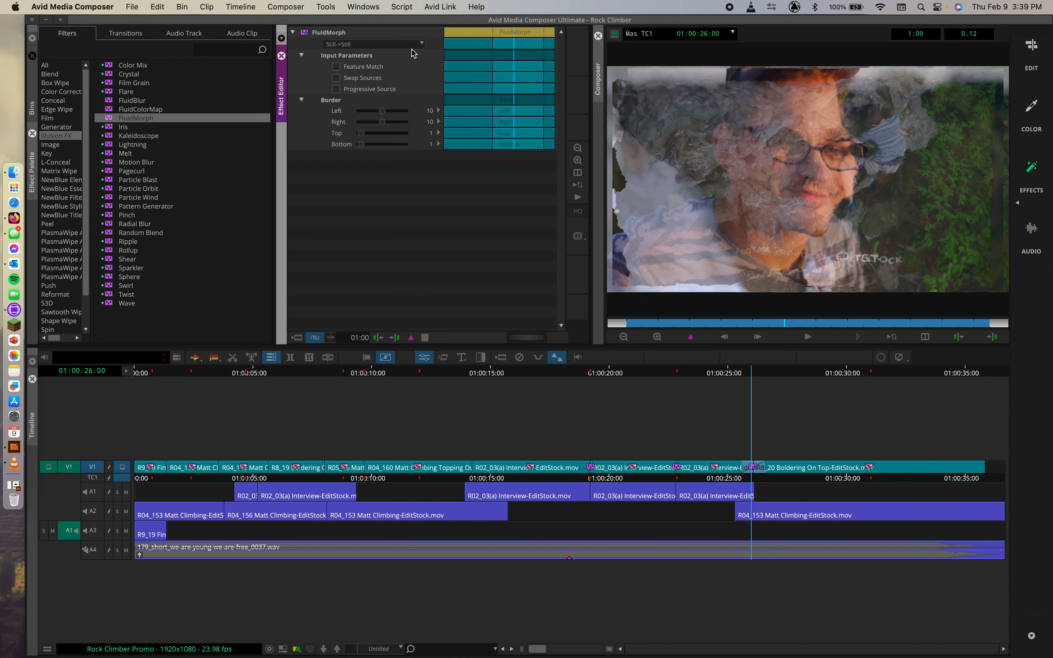
click(412, 47)
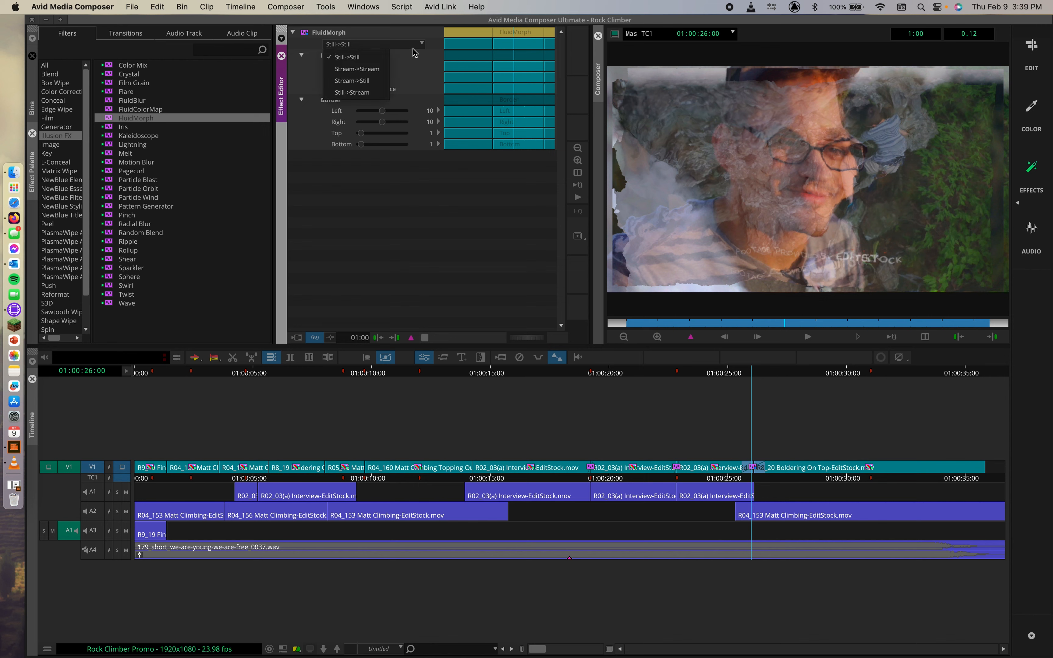
click(372, 67)
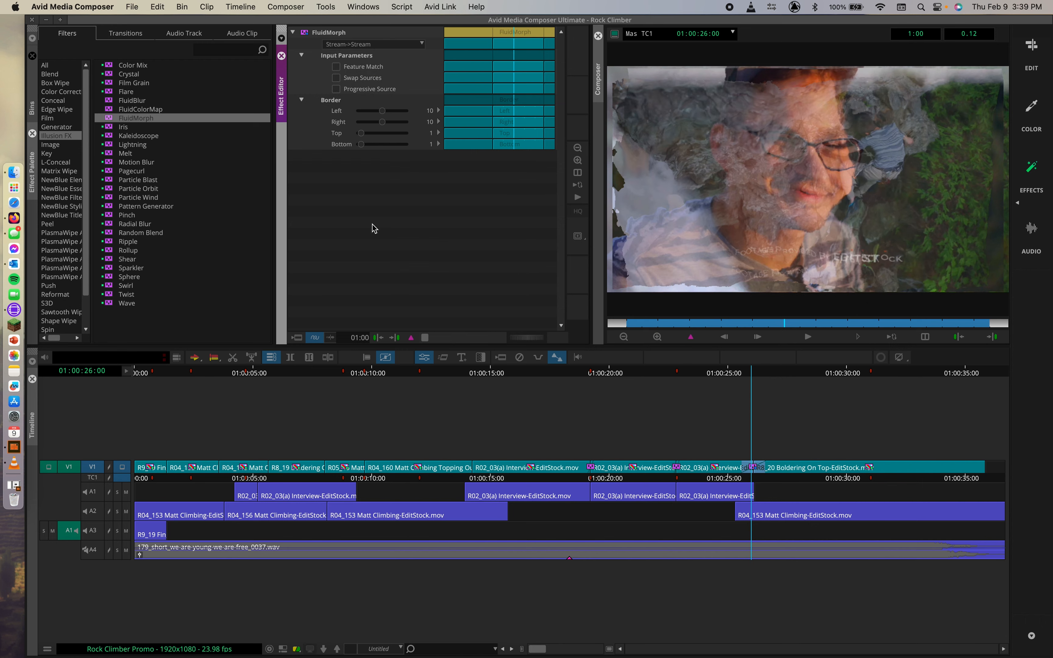
Render the FluidMorph transition into the R8_20 Boldering On Top clip to Macintosh HD and scrub to 01:00:26:00 to check it.
click(314, 337)
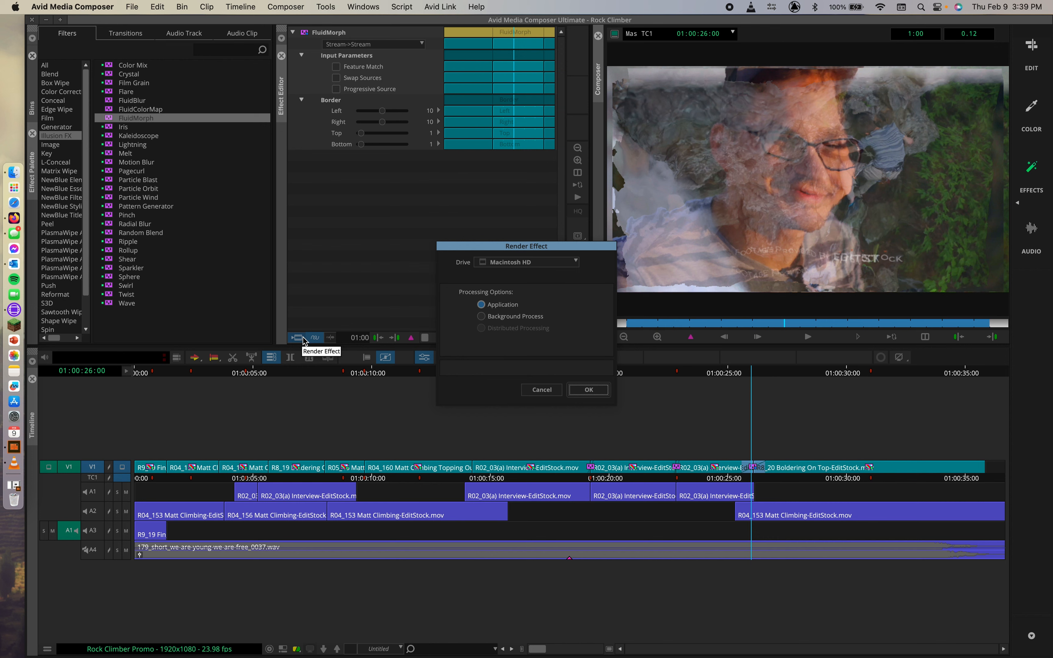
click(591, 393)
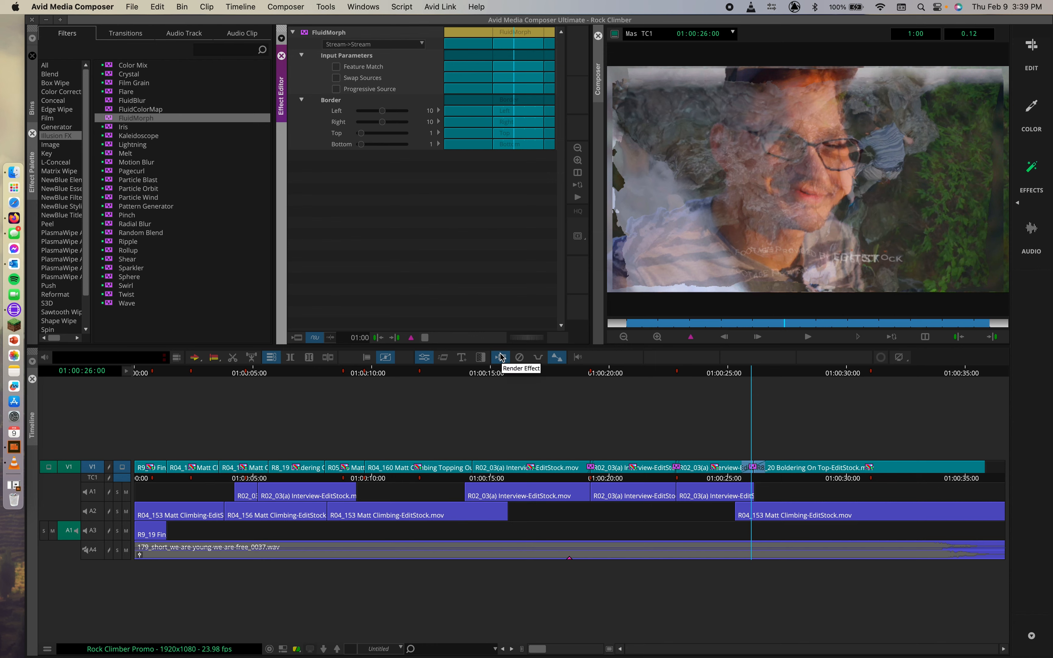
mouse_move(746, 372)
mouse_down()
mouse_move(721, 371)
mouse_move(778, 369)
mouse_move(706, 372)
mouse_move(751, 372)
mouse_up()
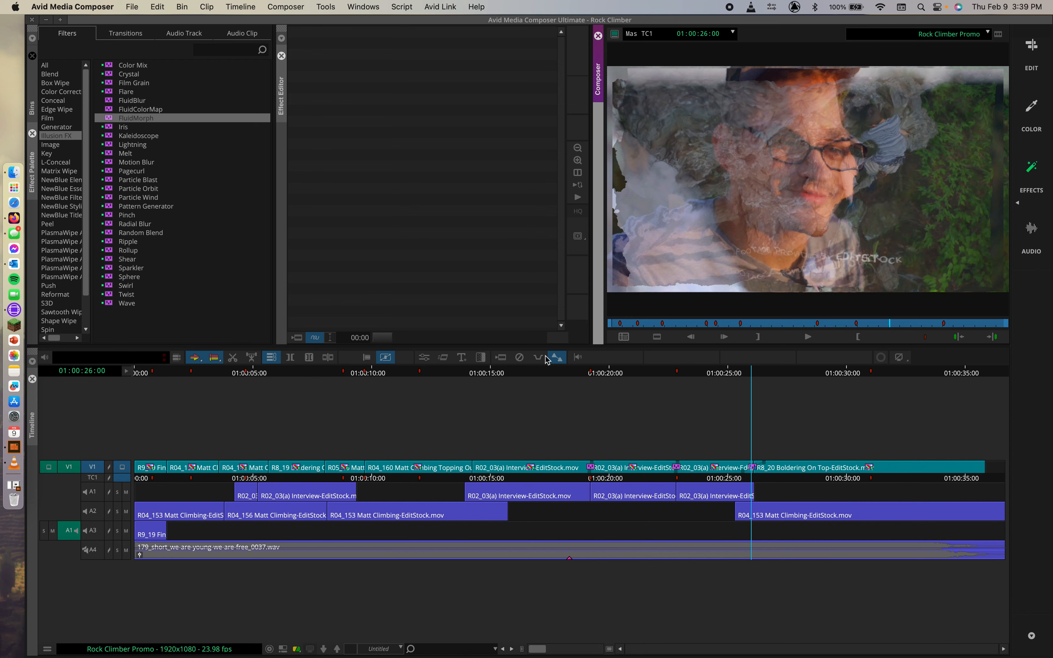
Remove the FluidMorph transition at 01:00:26:00, and select Resize among the Image effects.
click(519, 357)
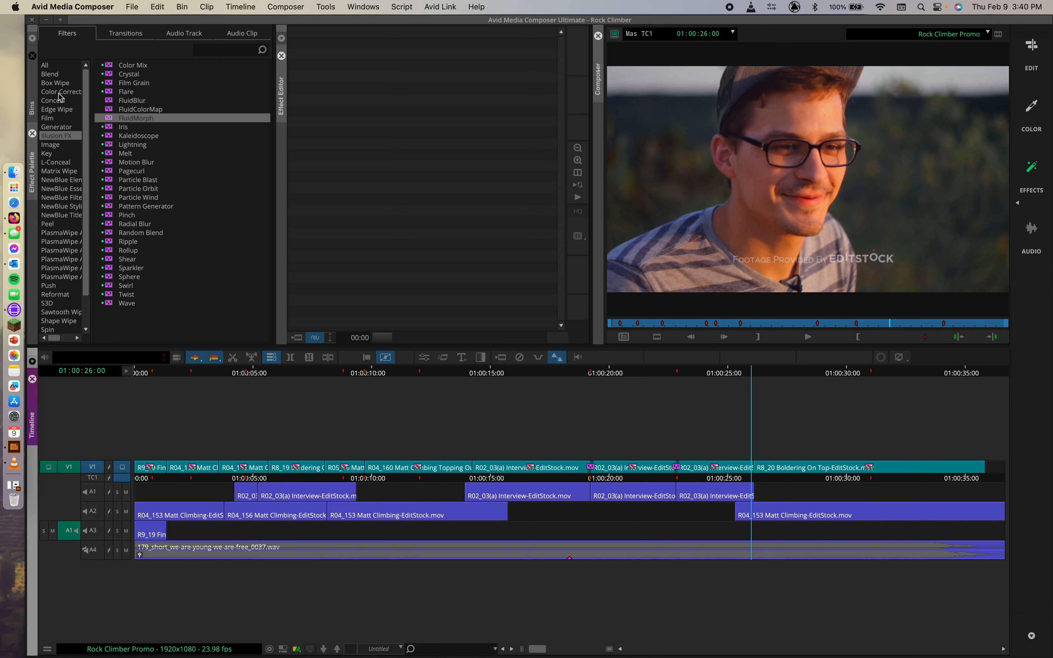
click(46, 146)
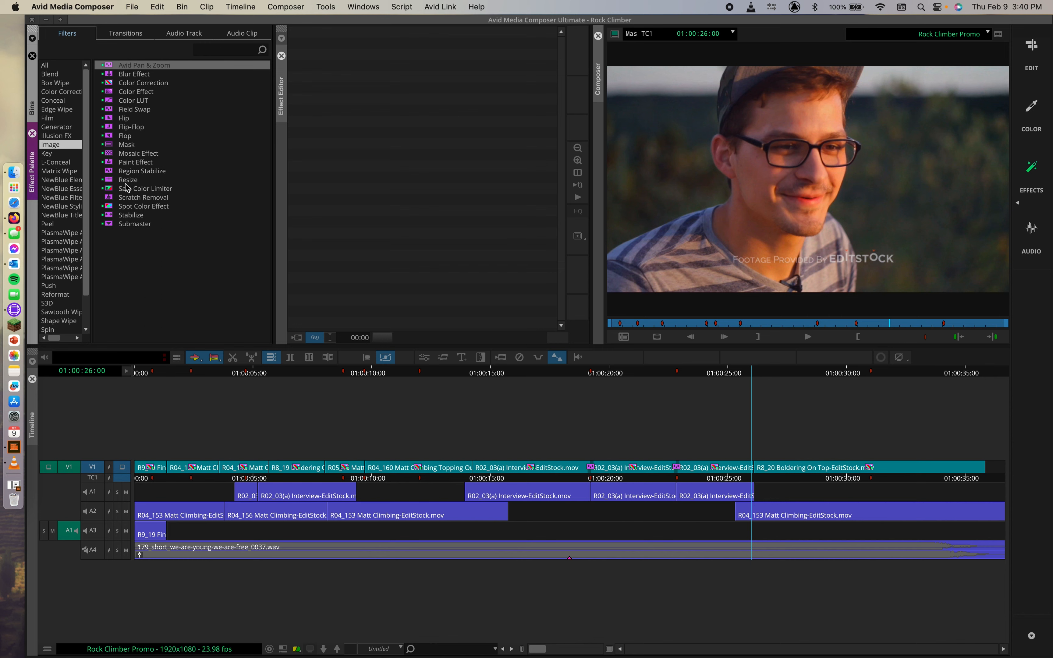
click(111, 183)
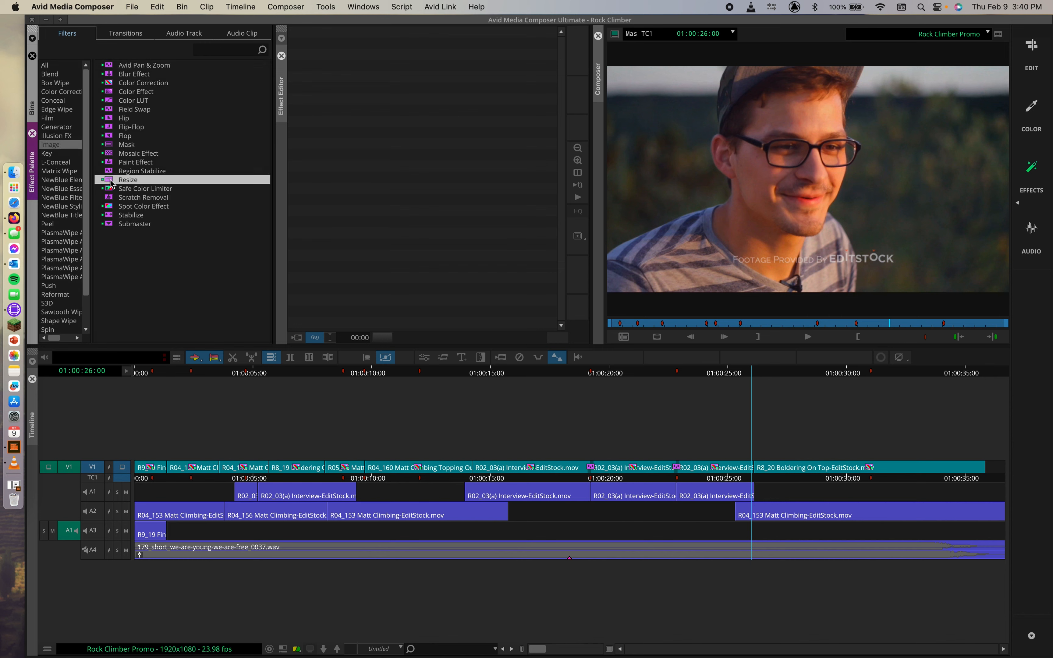
mouse_move(111, 183)
mouse_down()
mouse_move(414, 235)
mouse_move(589, 318)
mouse_move(185, 163)
mouse_move(107, 185)
mouse_move(114, 180)
mouse_up()
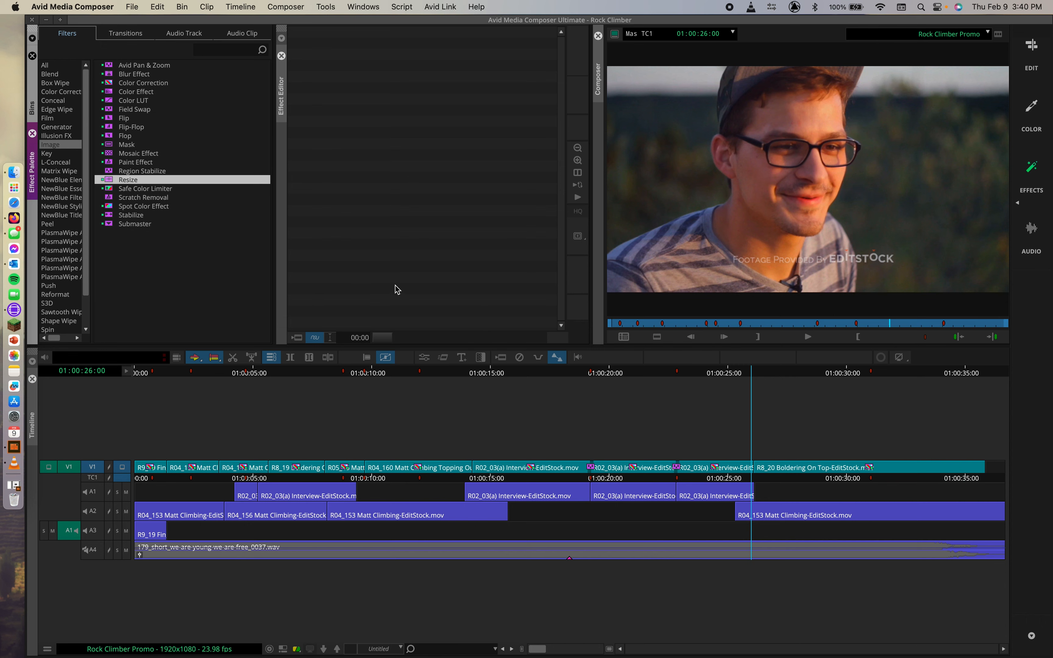
Go to the Resize marker at 01:00:31:01 using the Markers list, and close the list.
click(335, 6)
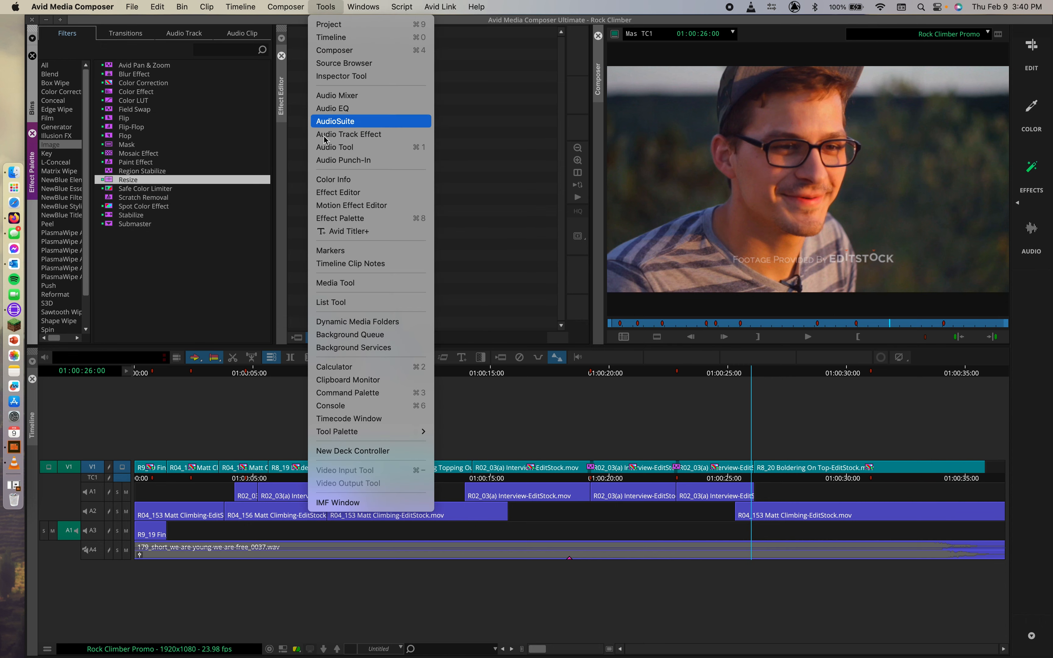
click(339, 250)
double_click(831, 337)
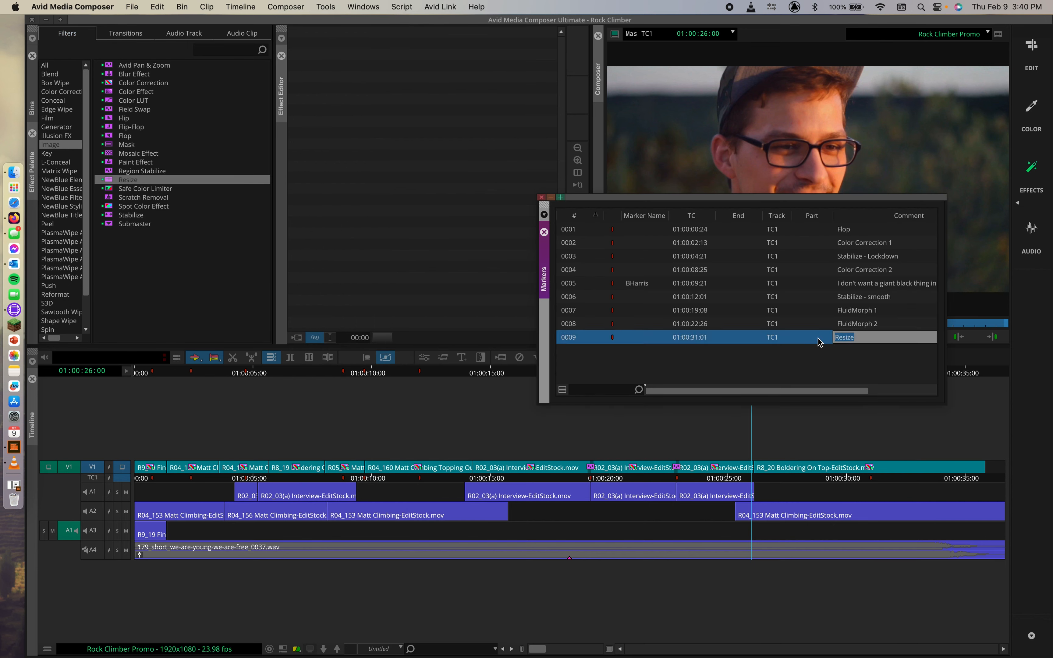
click(610, 341)
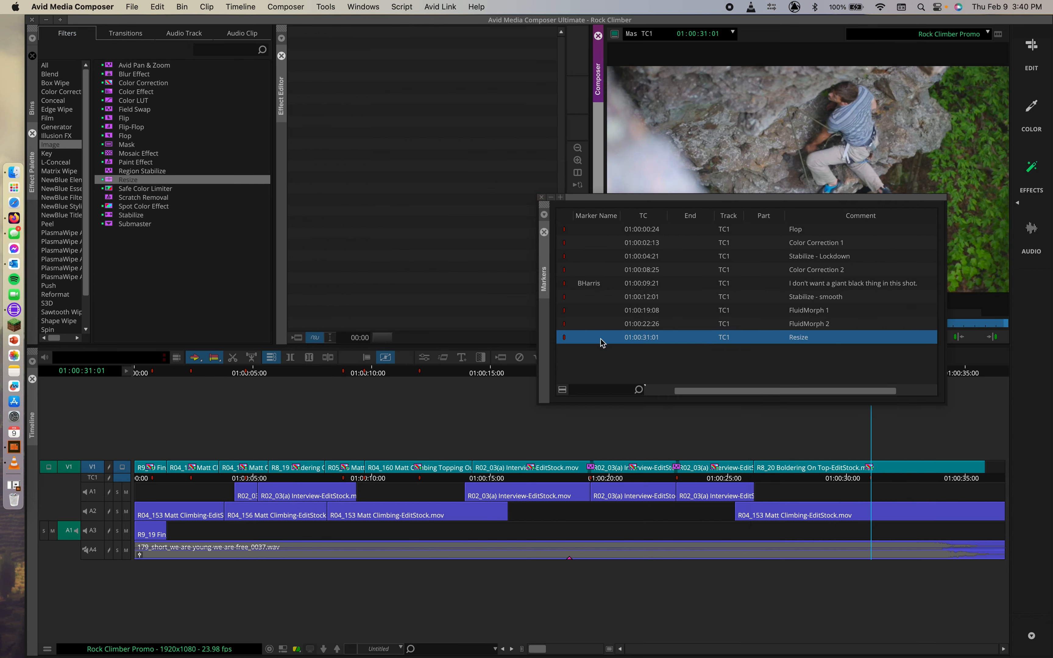
click(542, 197)
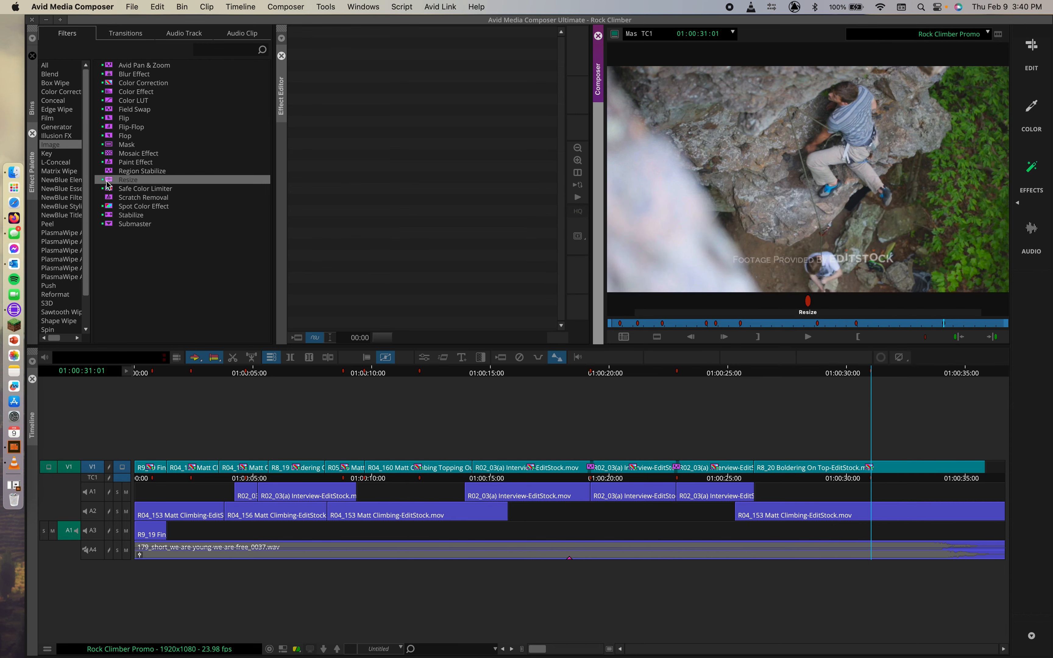
Apply the Resize effect over the Color Correction on R8_20 Boldering On Top and inspect the nested correction parameters.
drag(111, 180, 869, 466)
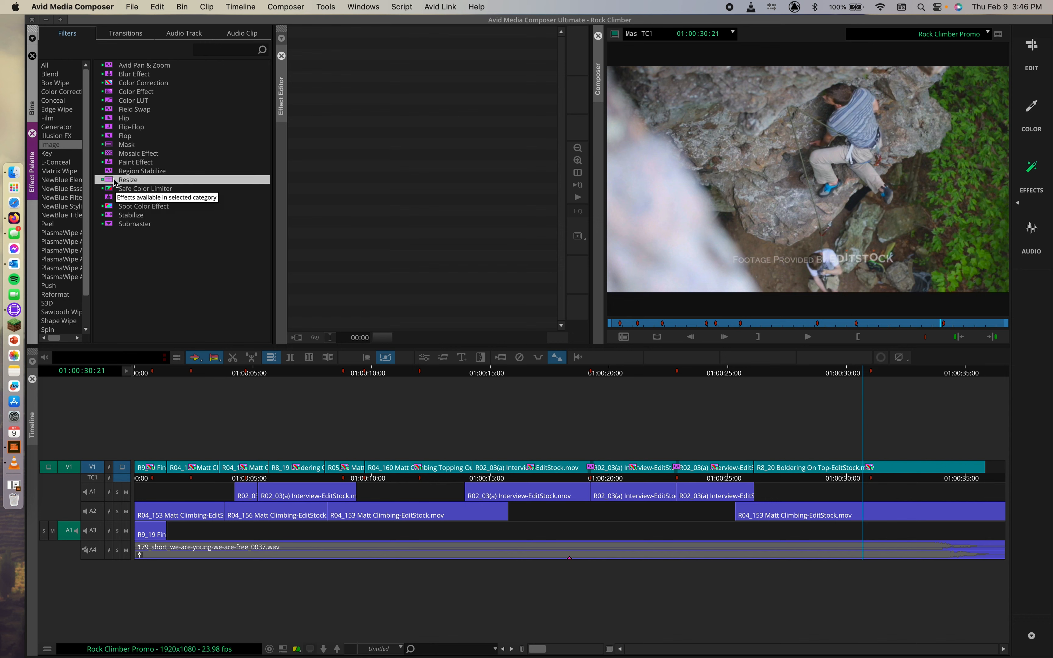
drag(114, 182, 873, 468)
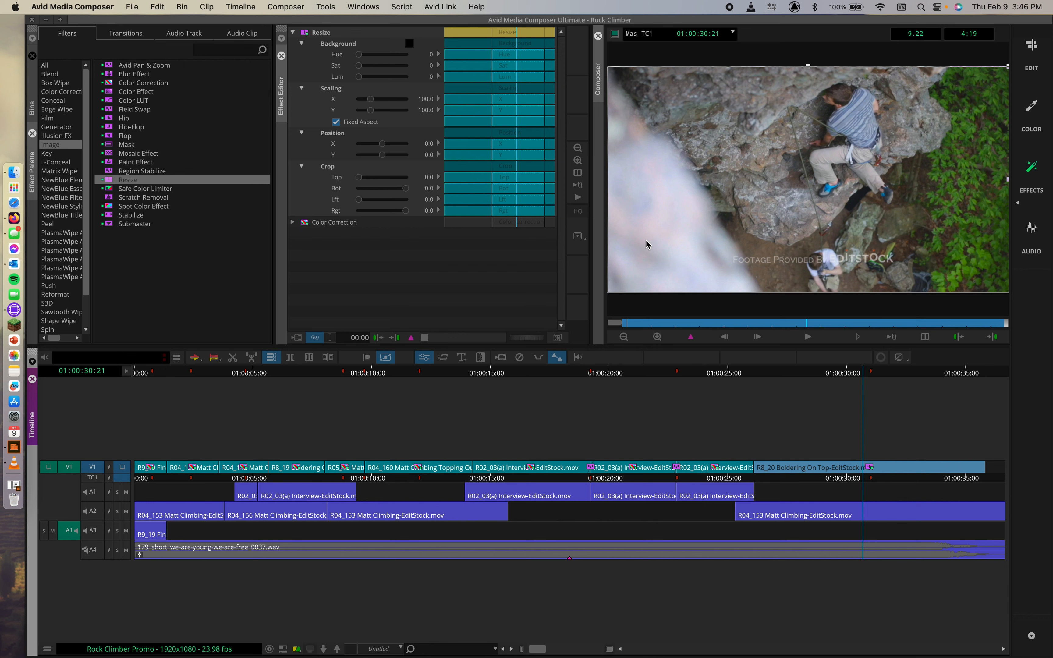
click(292, 223)
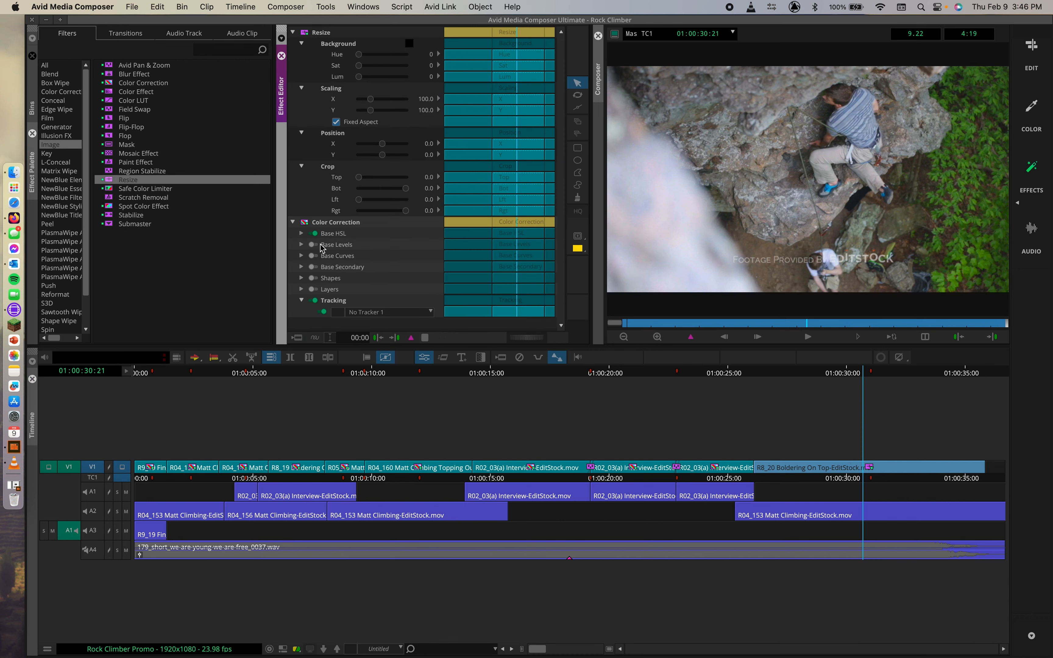
click(293, 223)
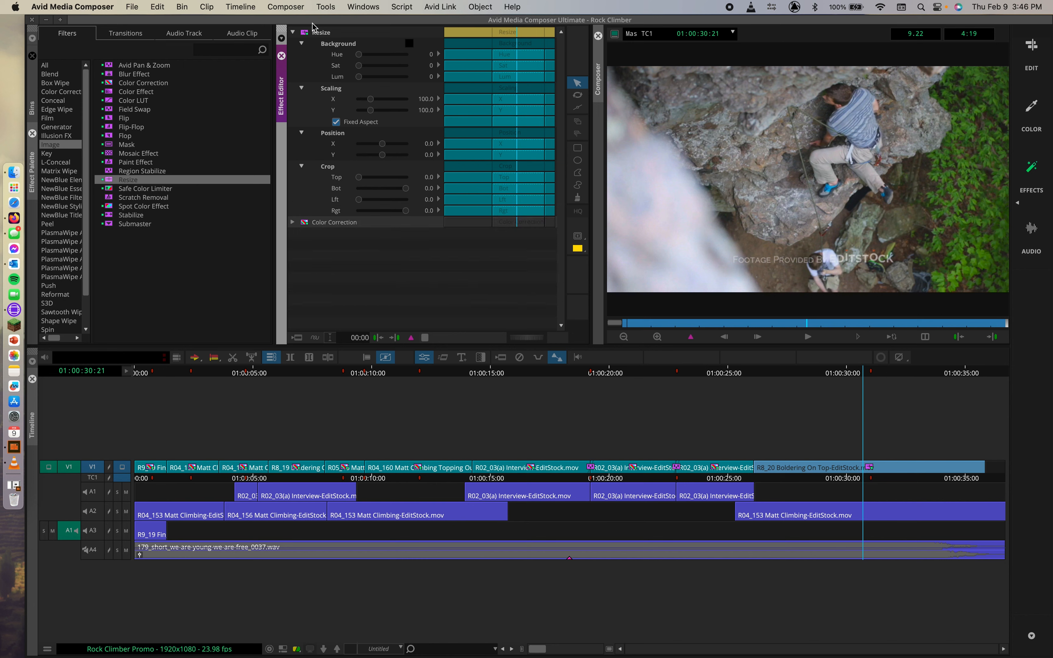
click(322, 31)
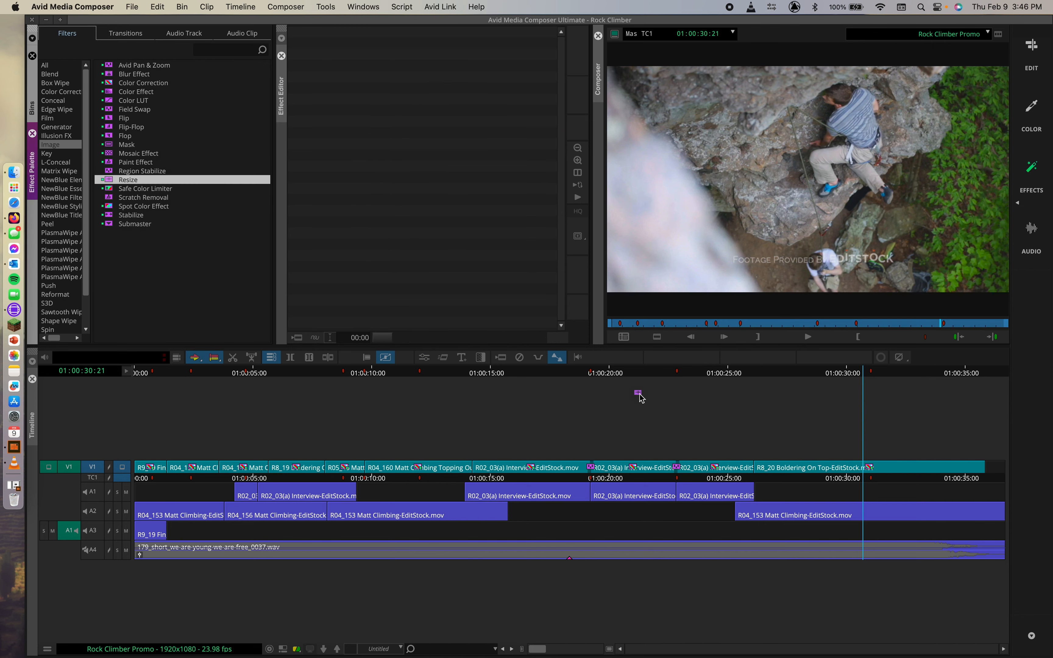
Reapply Resize to R8_20 Boldering On Top while keeping its Color Correction, check the nested effect, and select Resize in the effect parameters.
drag(637, 395, 870, 466)
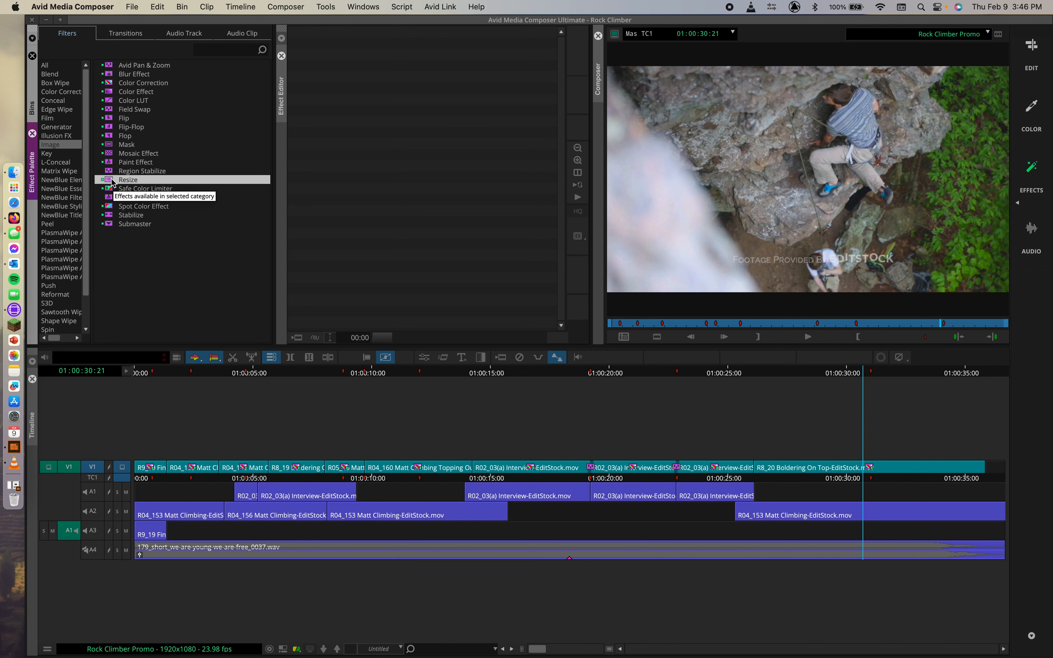
drag(114, 181, 874, 470)
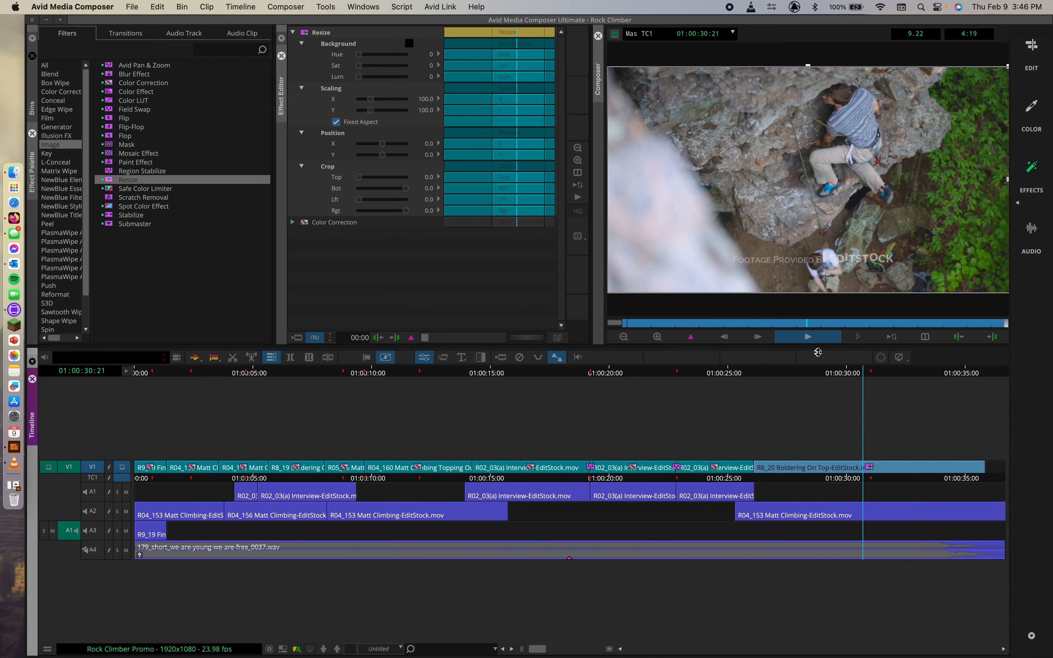
click(292, 223)
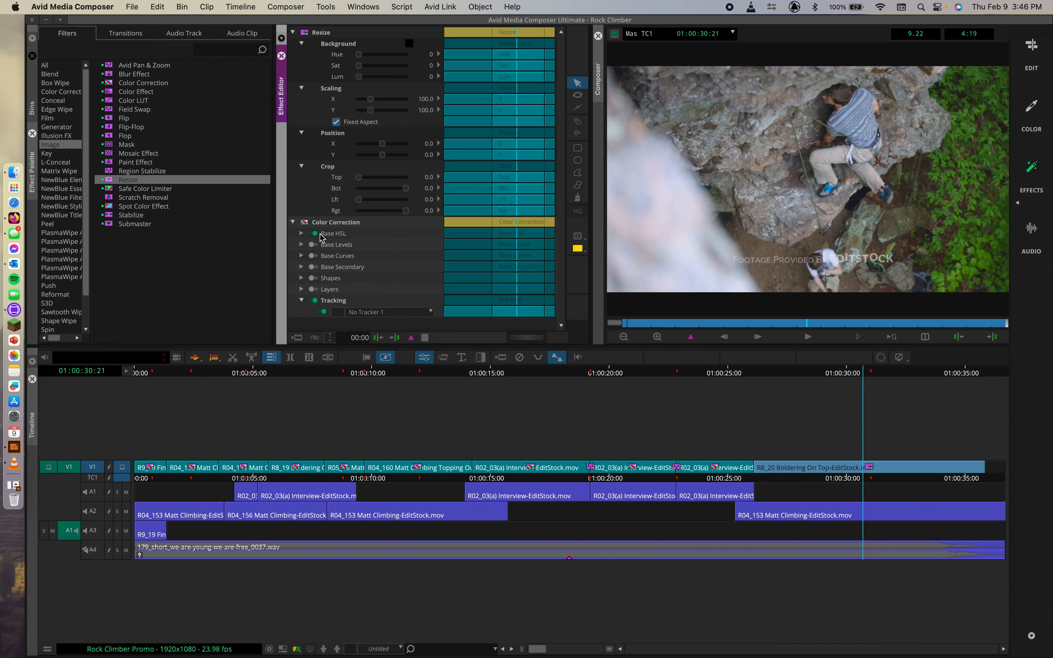
click(293, 223)
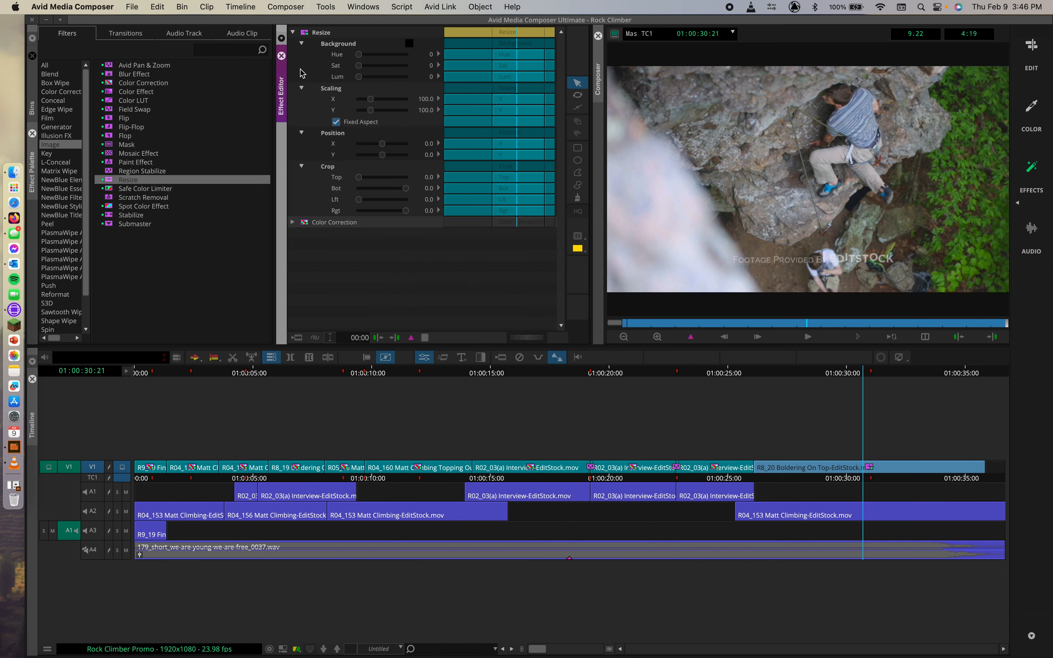
click(323, 32)
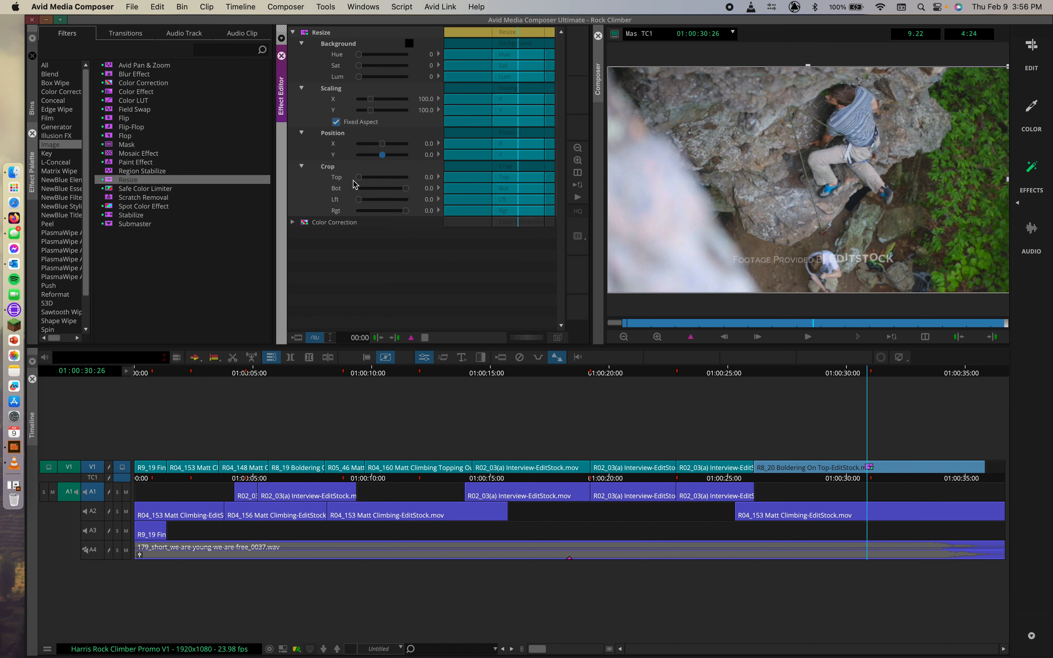
Crop R8_20 Boldering On Top to bottom -223, left 118 and right -118, and scale it to 99.8.
drag(406, 189, 400, 212)
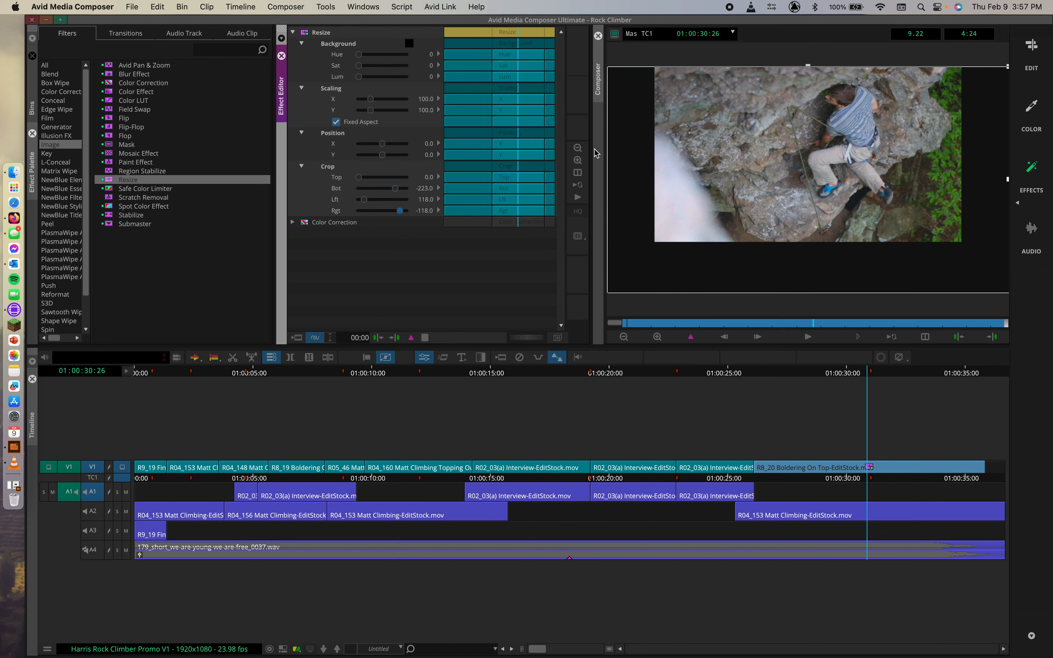
click(579, 160)
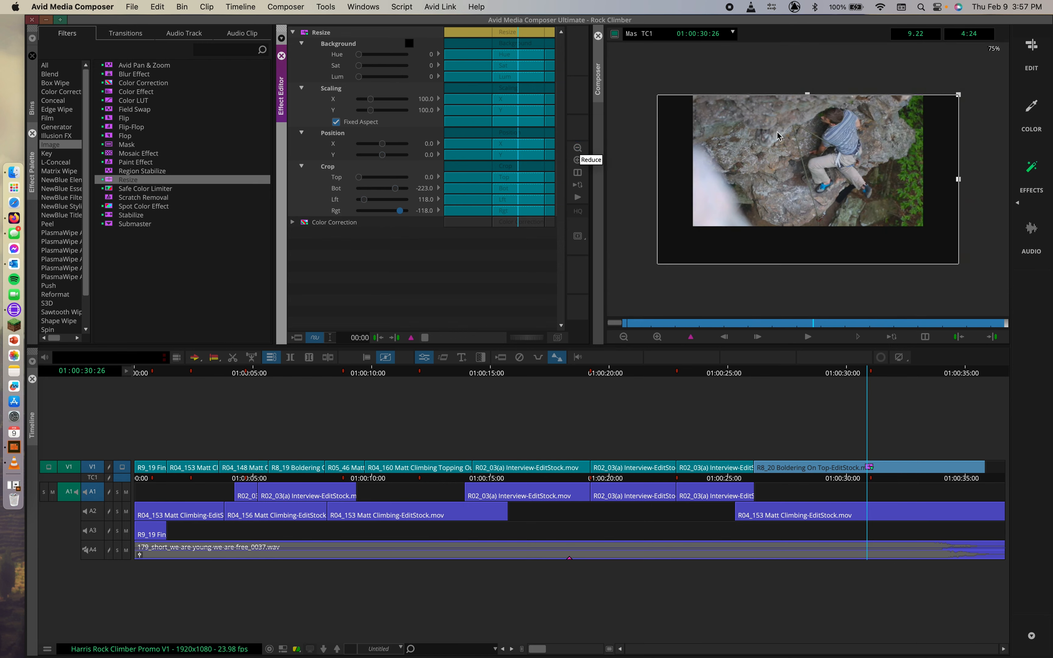
click(638, 159)
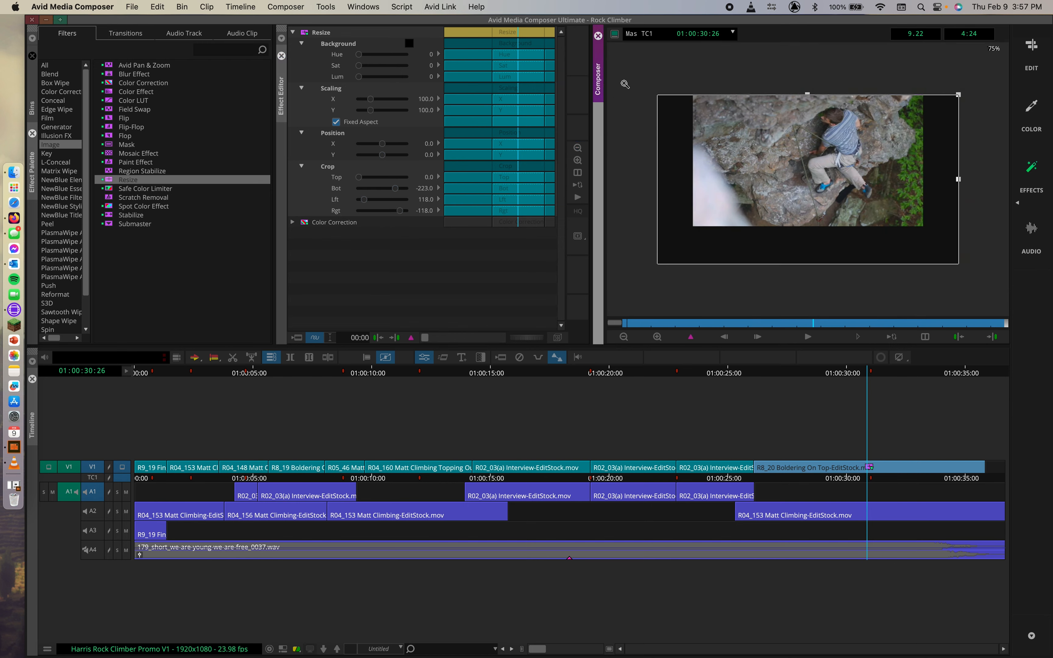
key(super+k)
key(super+l)
key(super+l)
key(super+k)
mouse_move(961, 100)
mouse_down()
mouse_move(907, 120)
mouse_move(957, 101)
mouse_up()
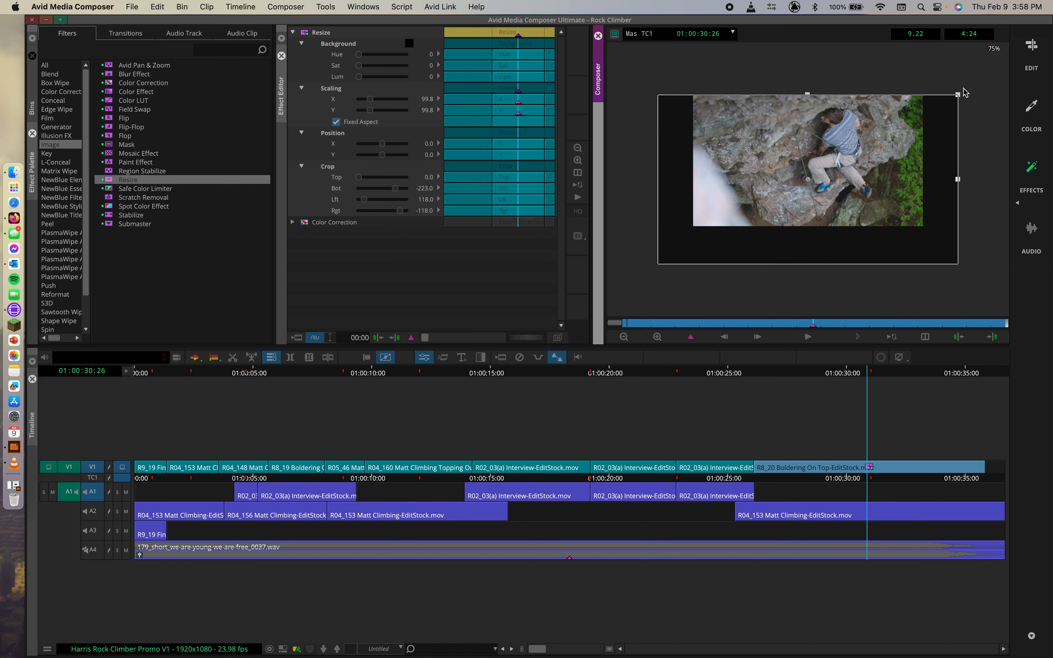
Try repositioning the resized image within the frame, and undo the move.
drag(854, 157, 795, 143)
key(super+z)
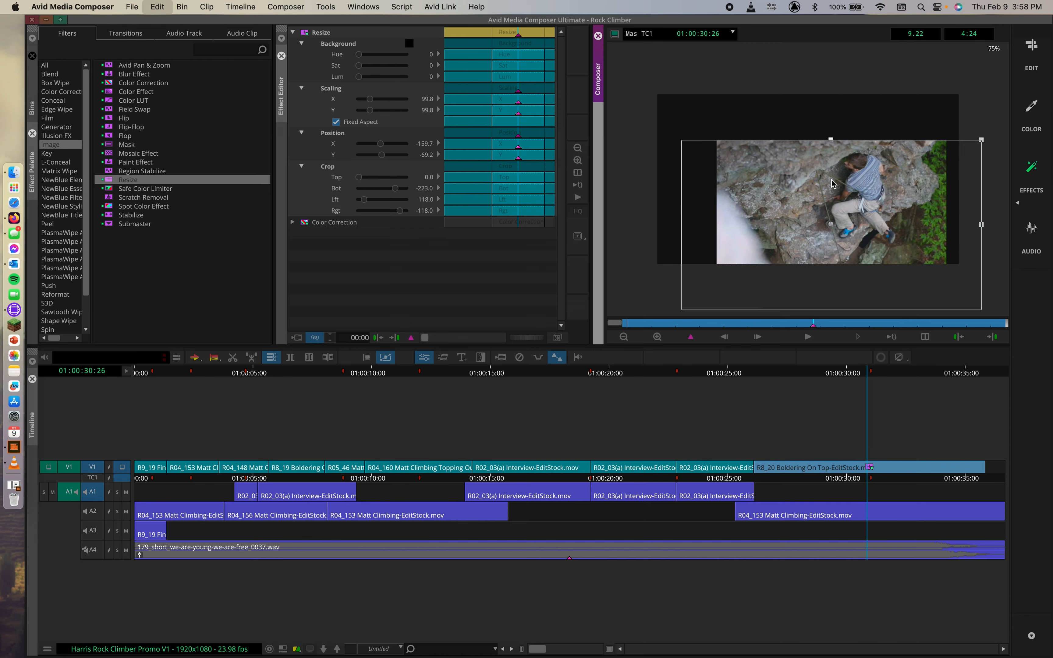
key(super+z)
key(super+z)
key(super+z)
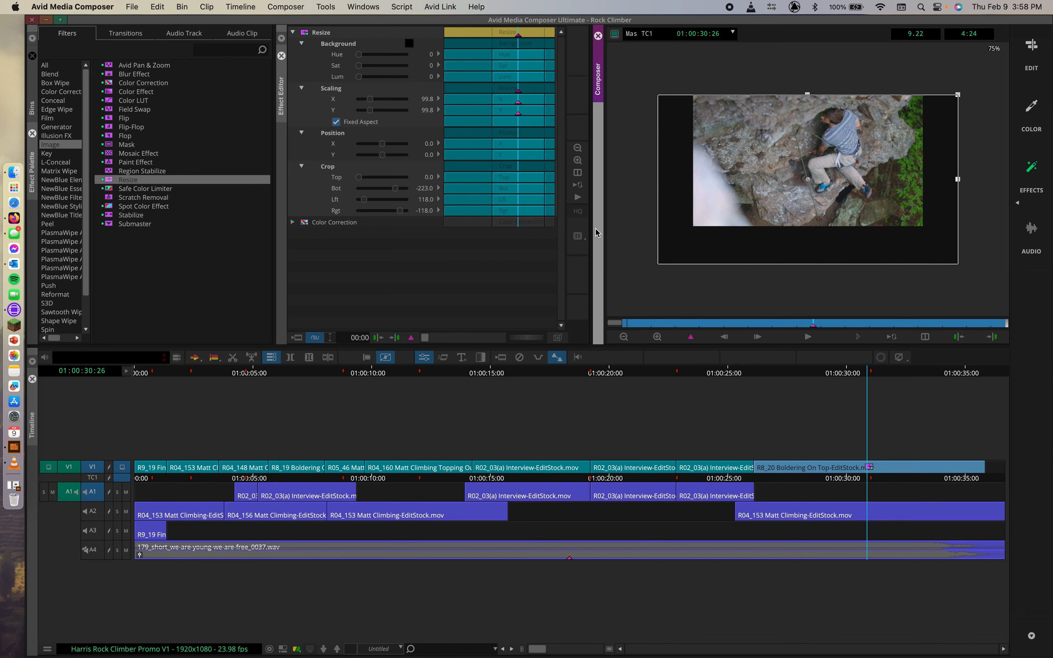
Remove the Resize keyframe at 01:00:30:26 and scrub through the clip to check the resize, stopping at 01:00:30:21.
drag(818, 326, 813, 327)
drag(817, 323, 627, 325)
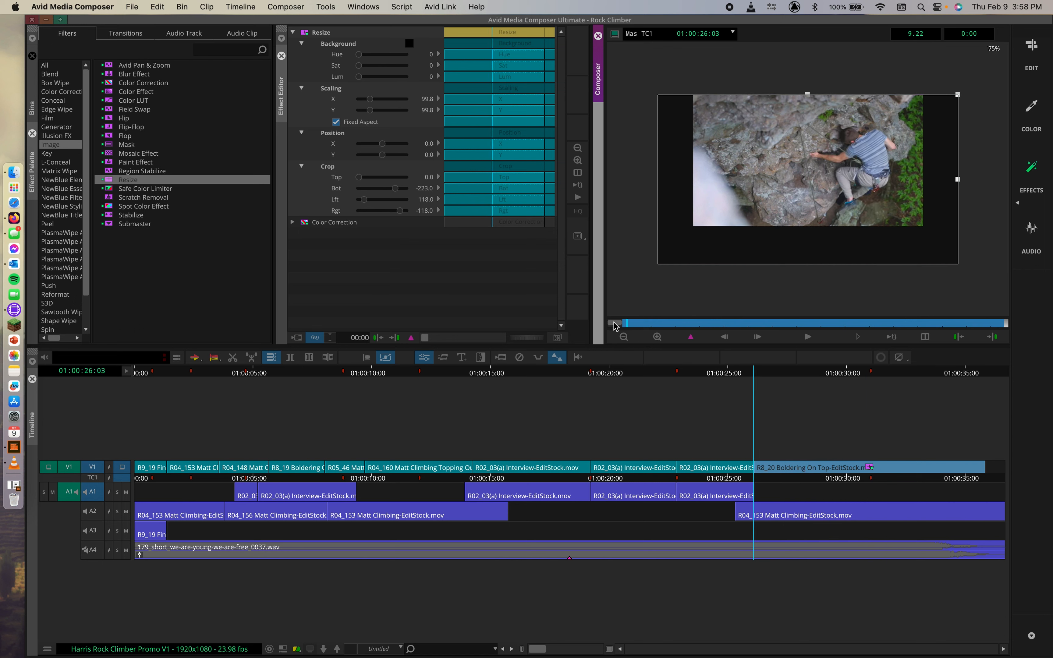
drag(625, 325, 858, 322)
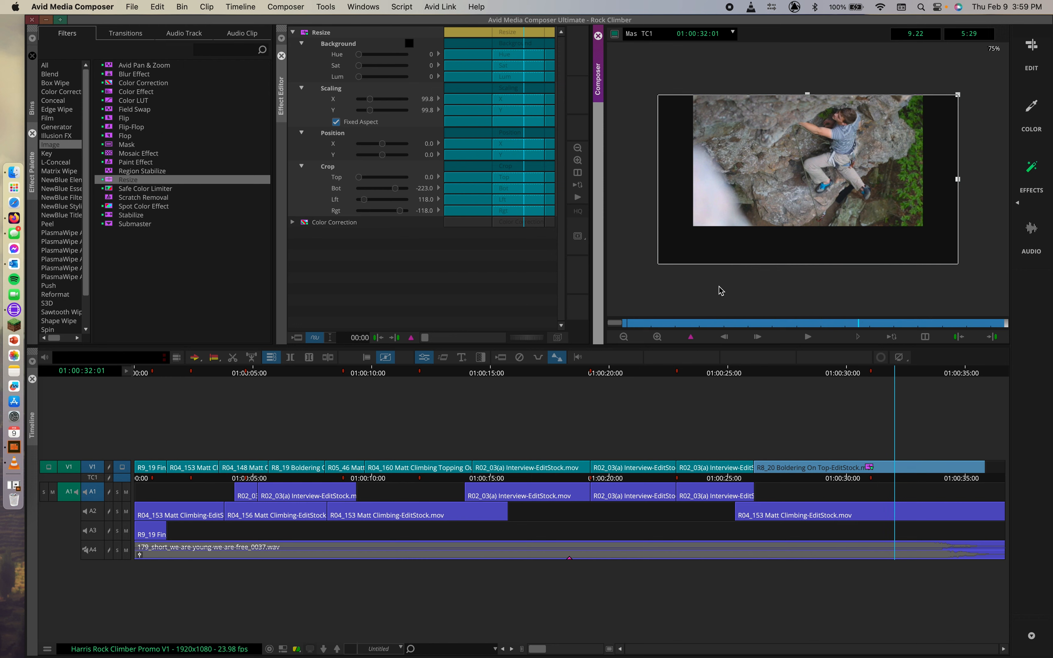
drag(628, 324, 808, 322)
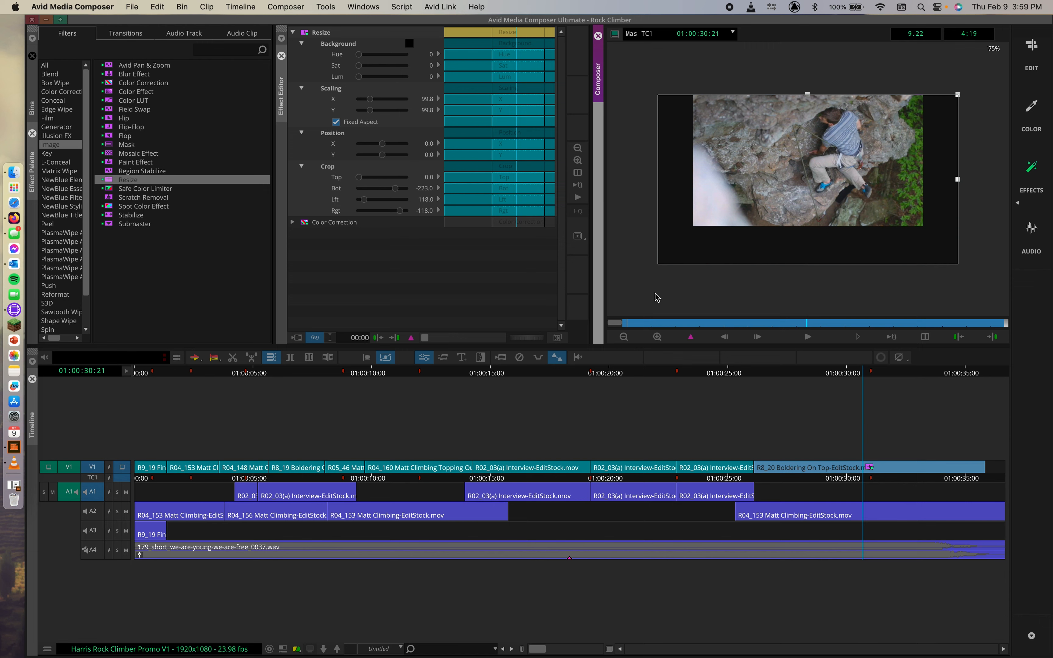
Enlarge the V1 and audio tracks in the timeline.
click(517, 409)
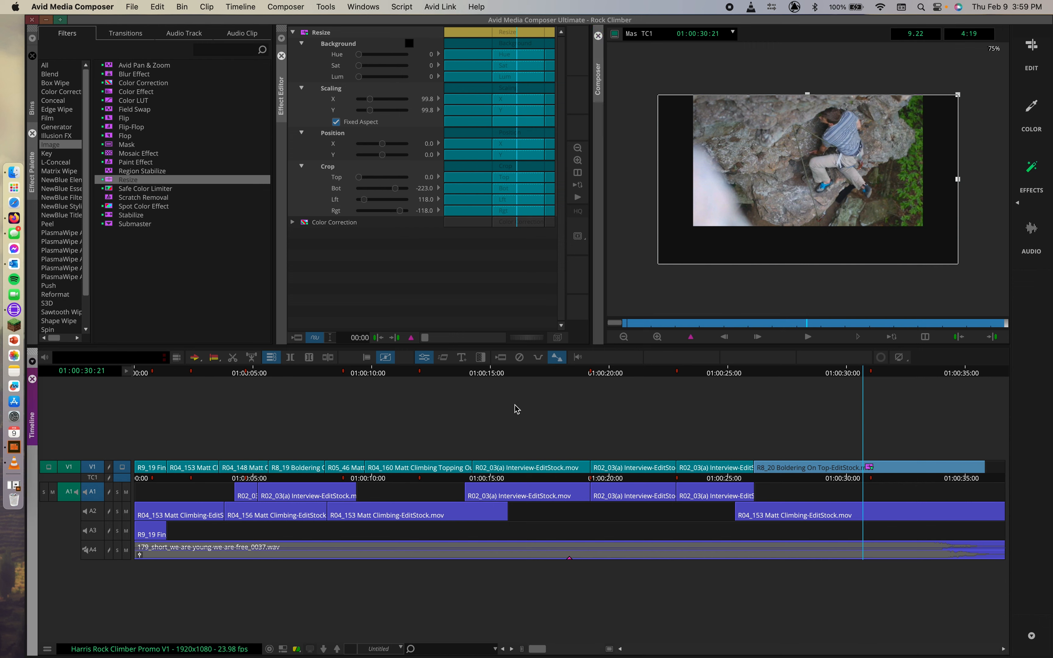
key(super+l)
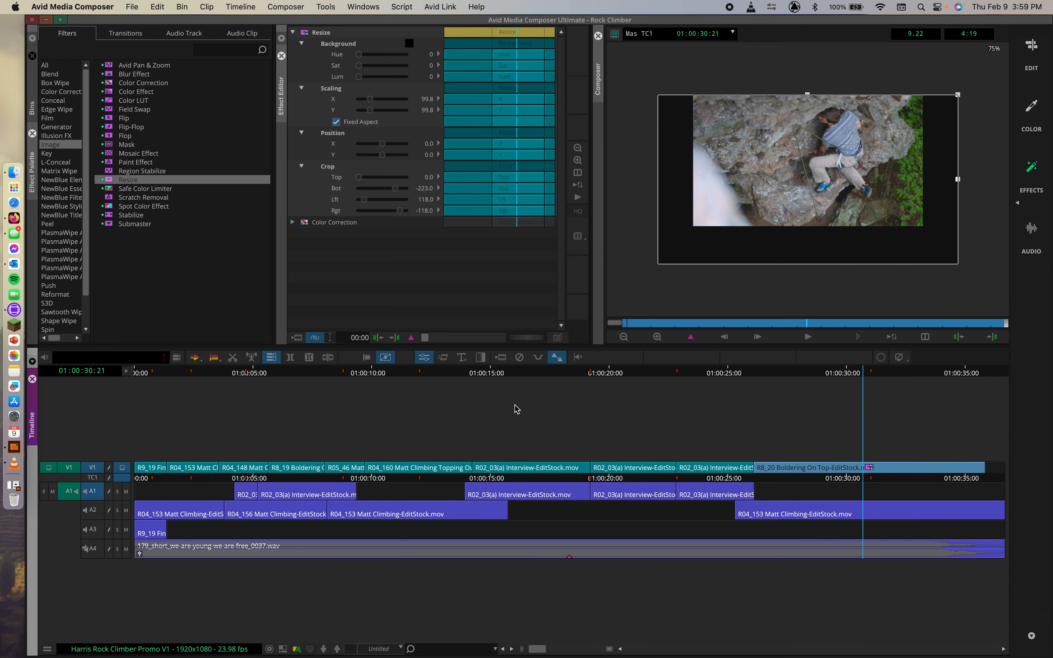
key(super+k)
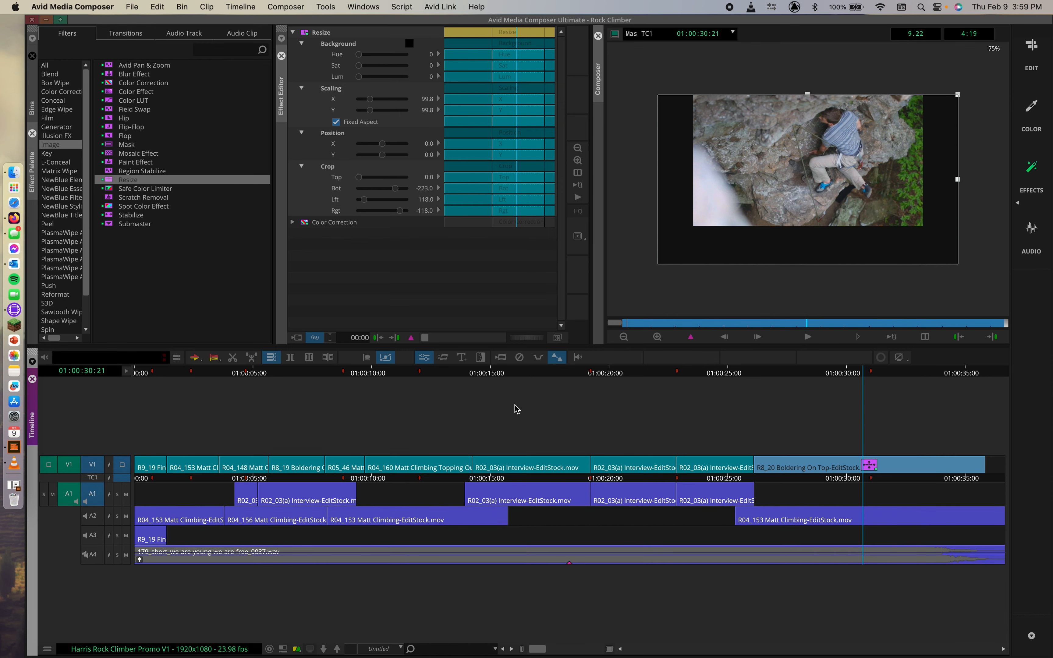
key(super+l)
key(super+l)
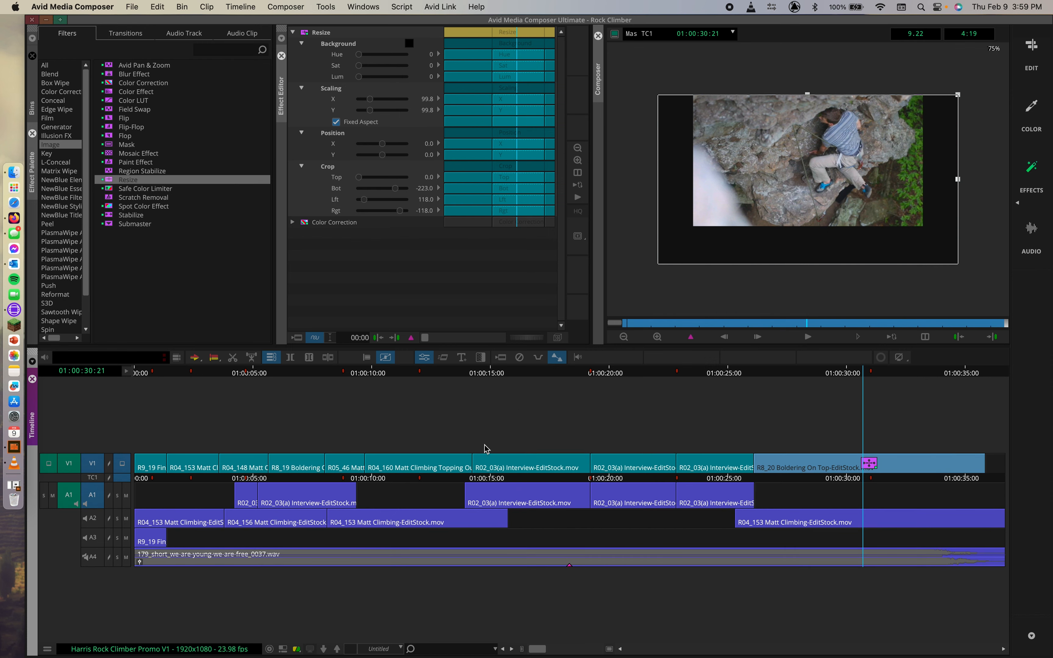
Show the audio waveform on A2 from the track controls, turn it off again, enable track A2, and hide the controls.
click(127, 372)
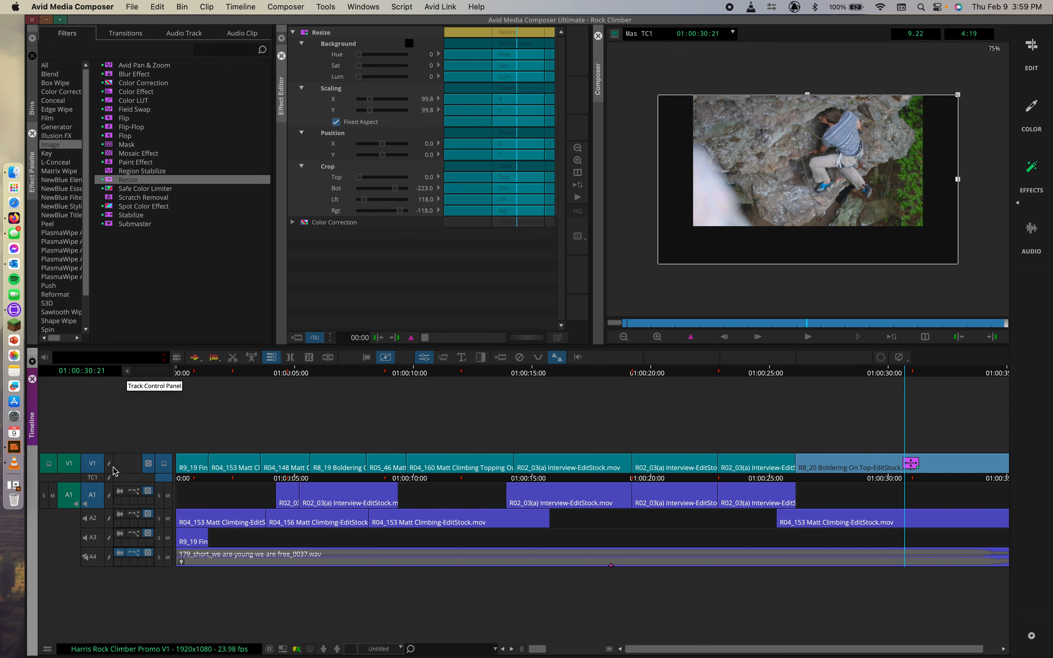
click(120, 514)
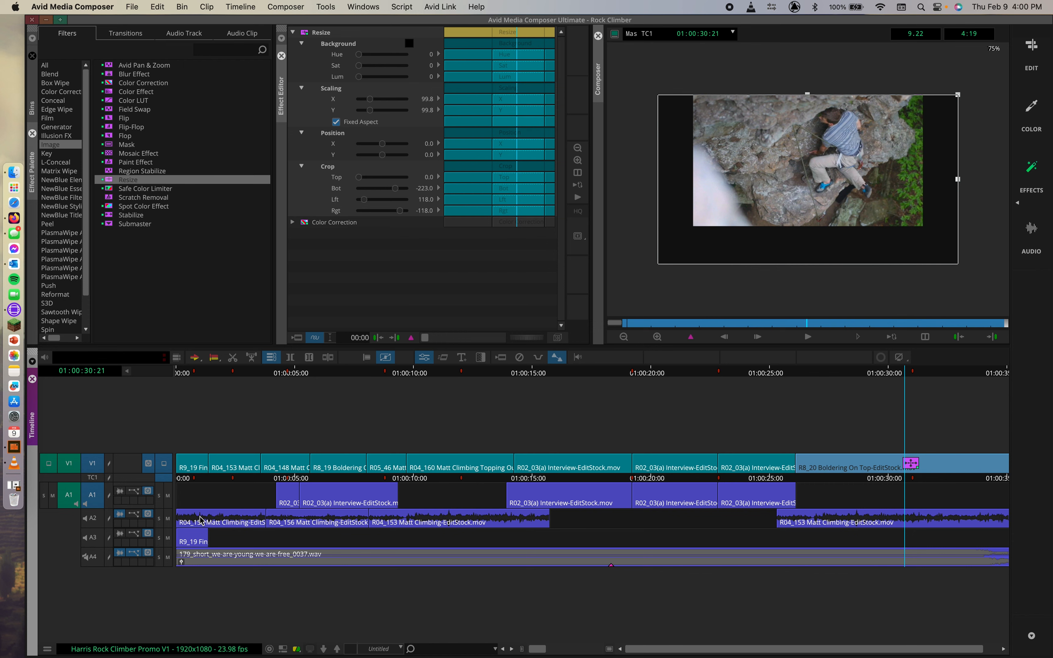
click(91, 518)
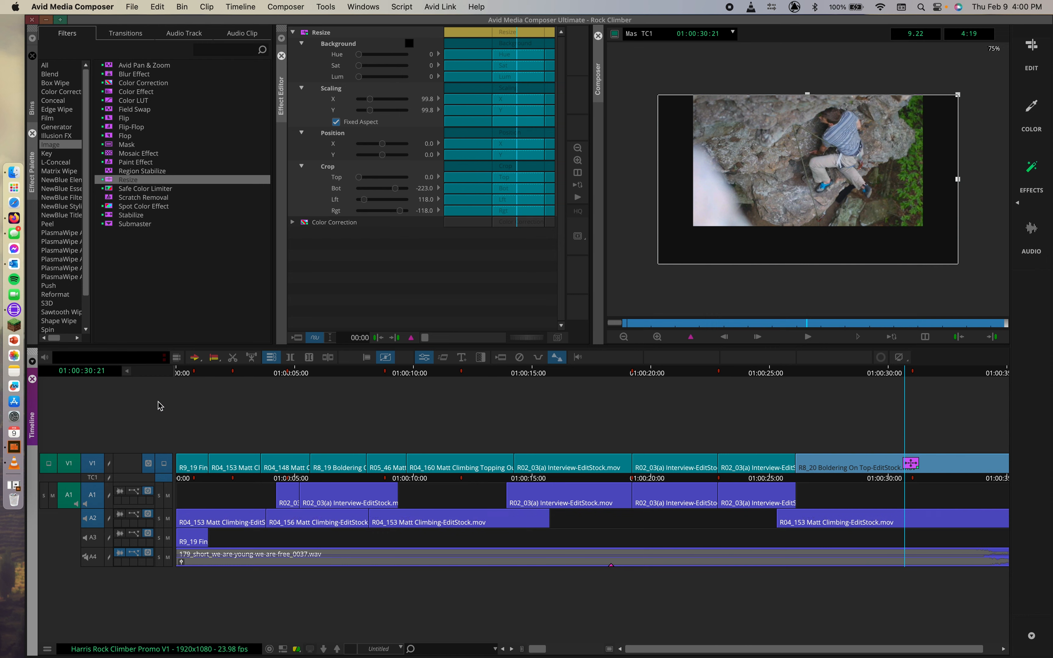
click(126, 371)
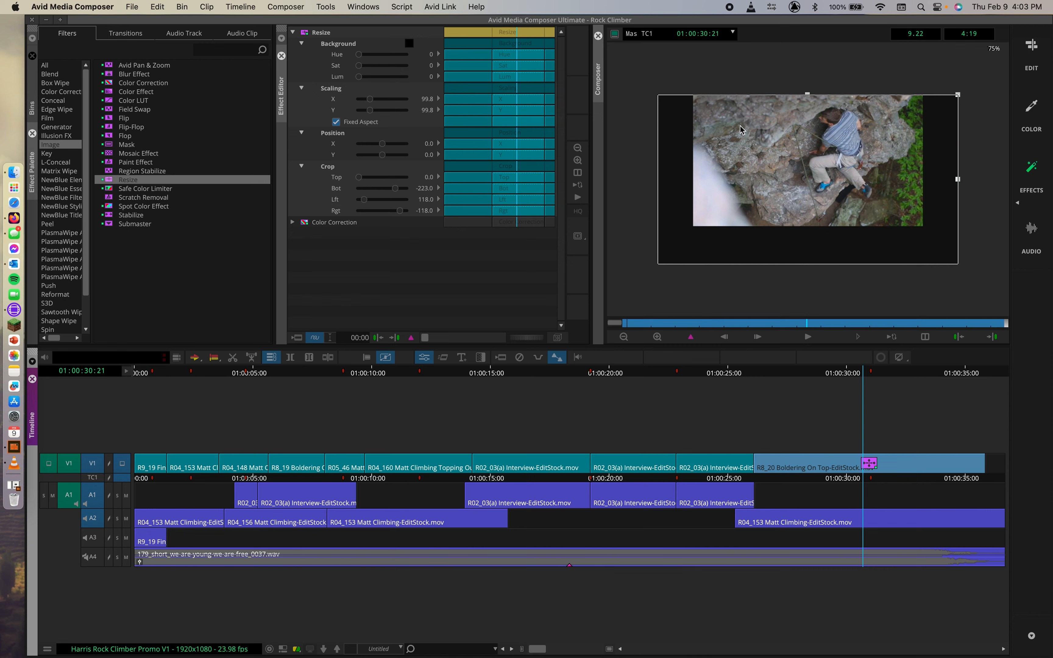
Try moving the resized image to about X 120.7, Y 69.2 and scaling it to about 72.1, and undo both changes.
drag(742, 129, 778, 140)
drag(995, 107, 936, 135)
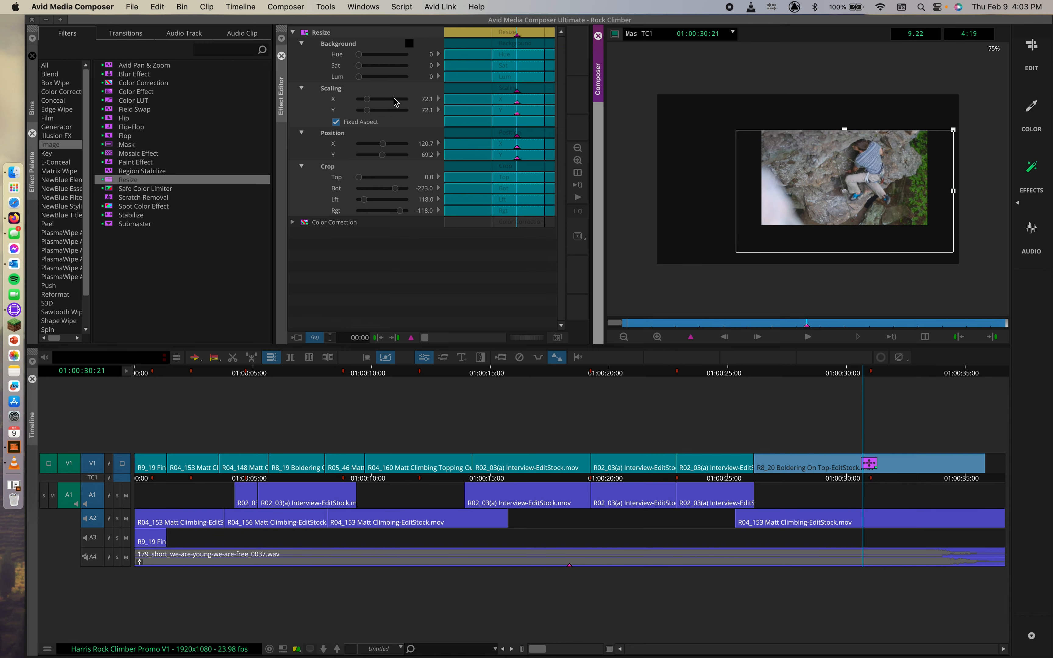
key(super+z)
key(super+z)
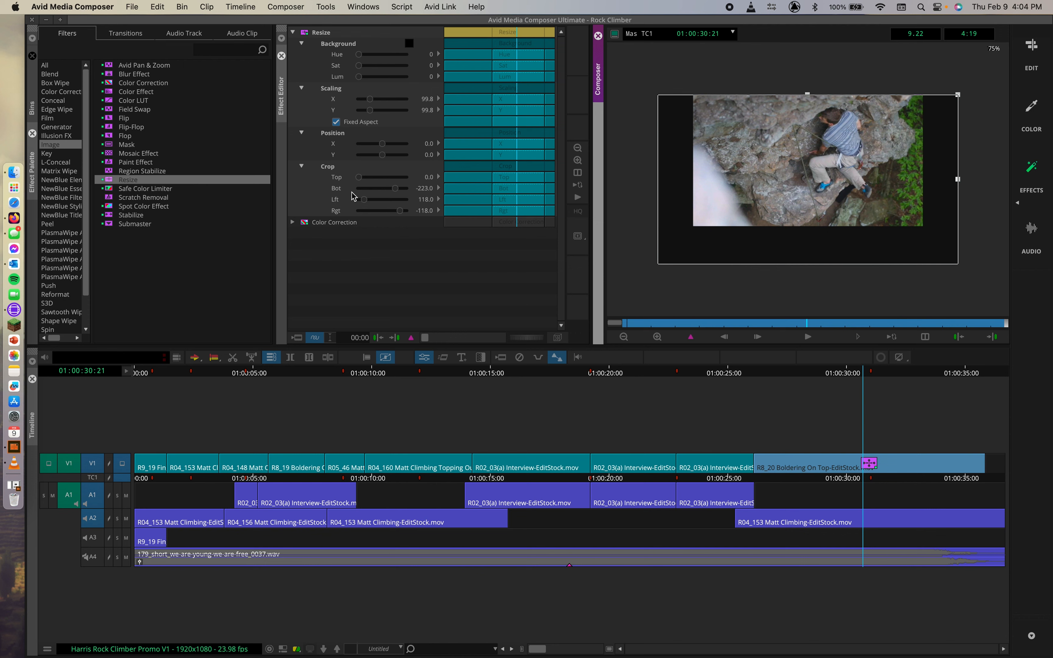
Sample the Resize background color from the green foliage, and replace it with the blue of the climber's shoe.
click(408, 45)
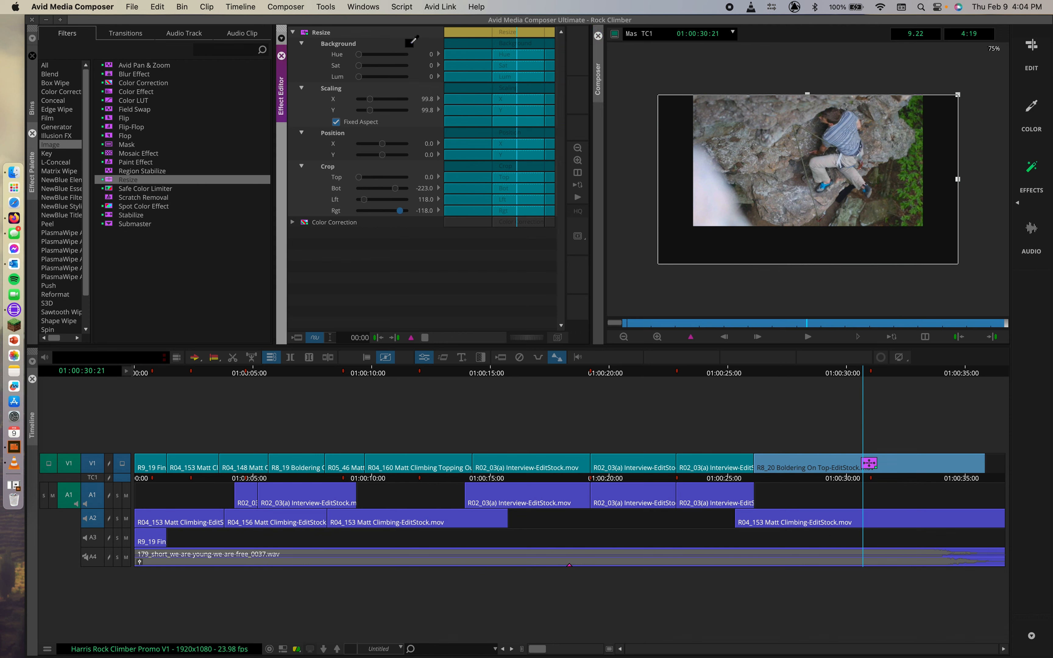
drag(412, 41, 905, 177)
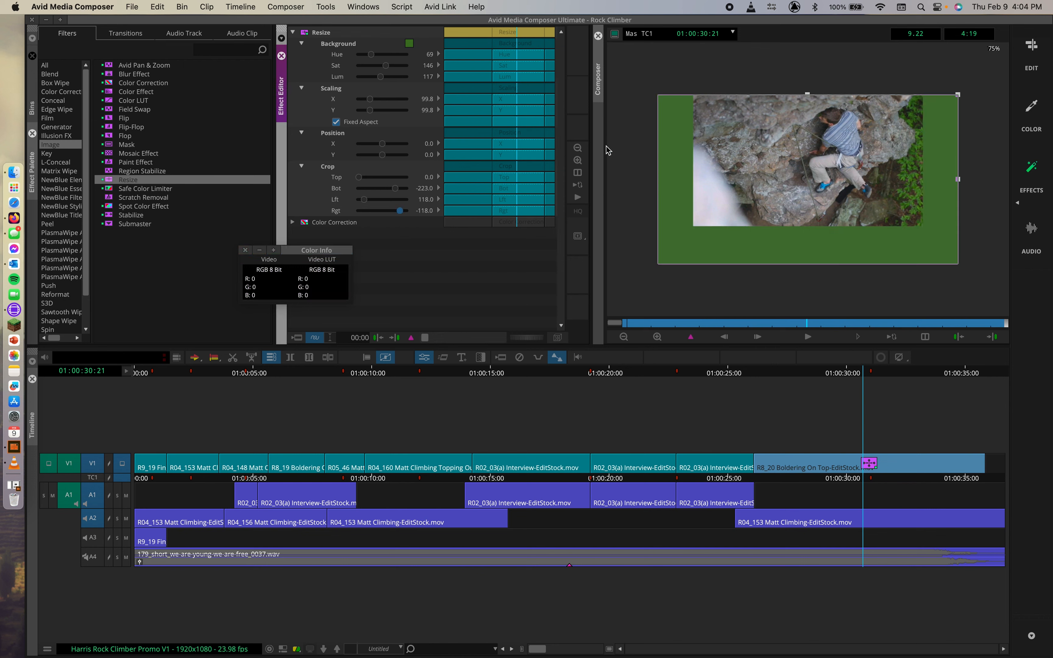
click(824, 185)
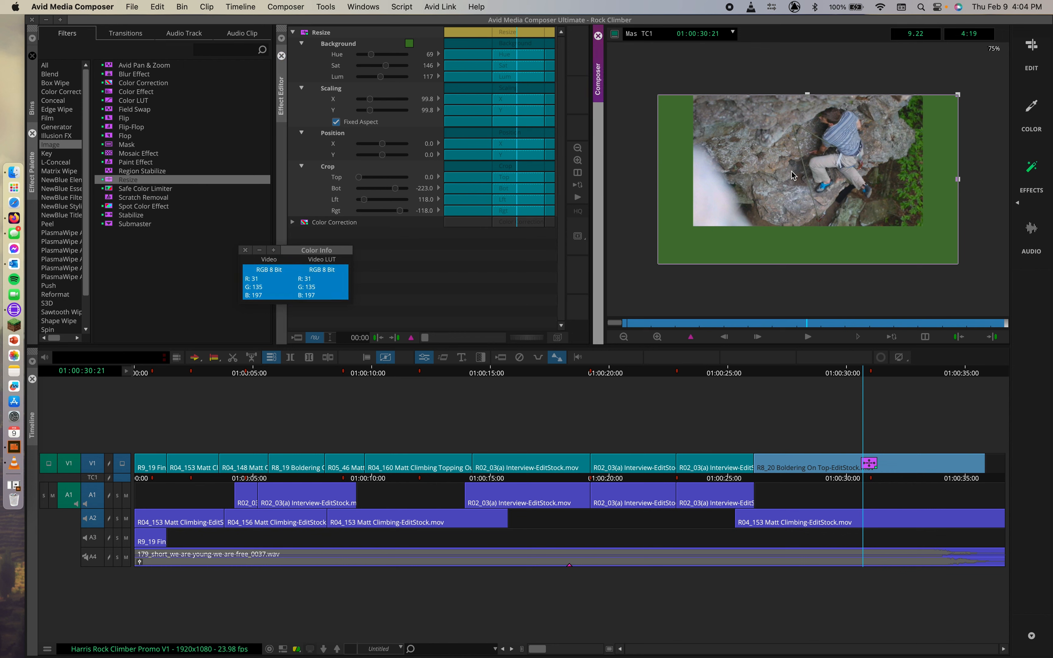
drag(409, 43, 825, 187)
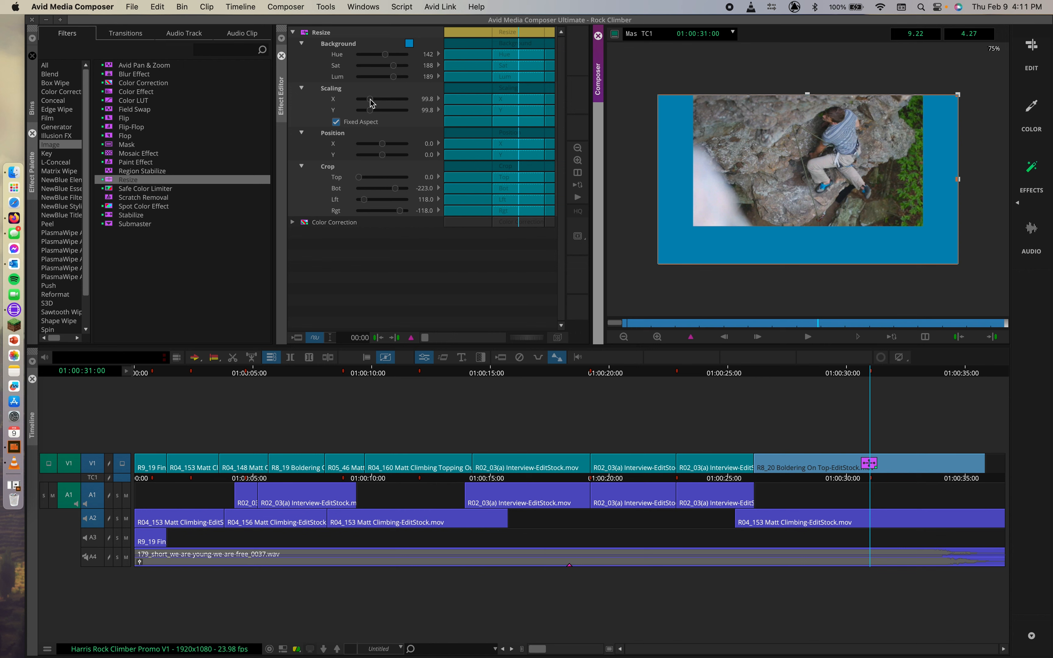
Scale the image to 136.0, reposition it to about X 1.9, Y 124.6, and scrub around 01:00:30:05 to check the framing.
drag(371, 100, 375, 100)
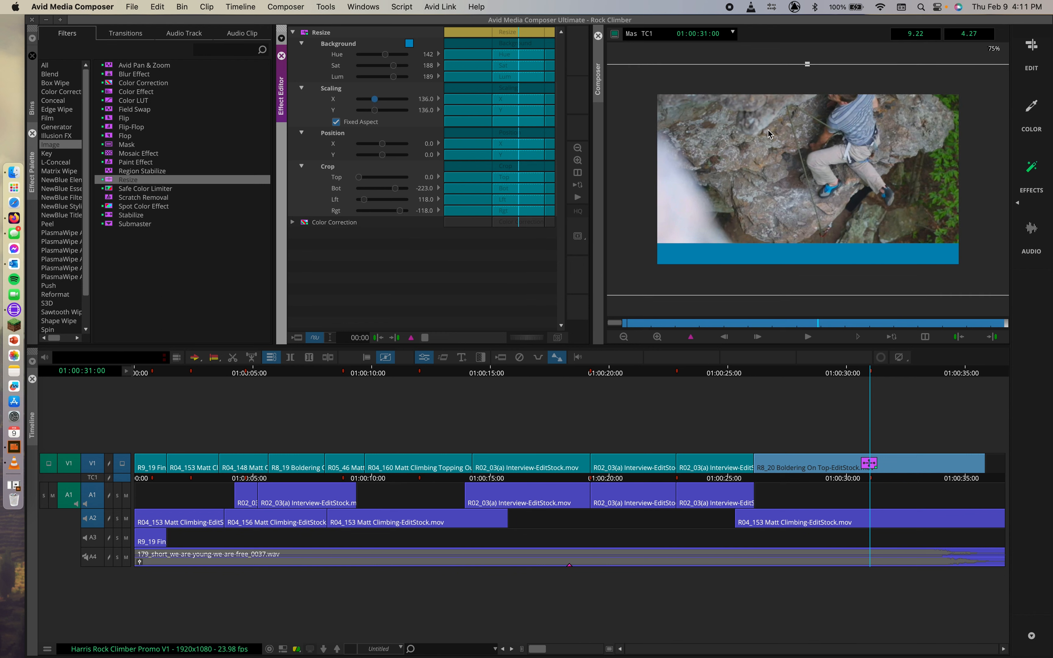
drag(768, 130, 770, 149)
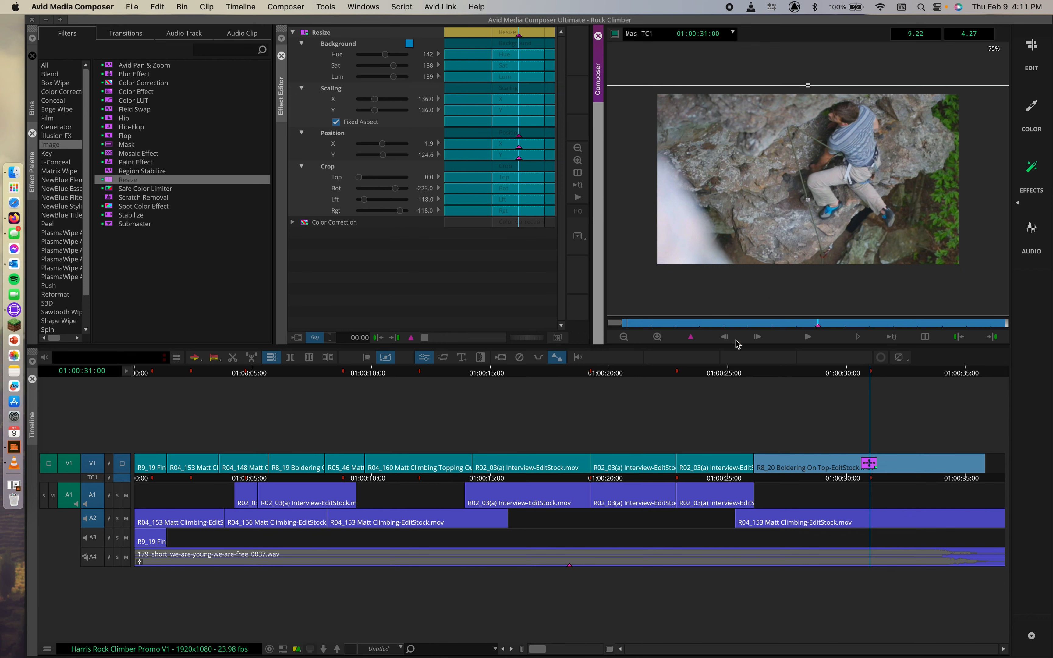
click(851, 374)
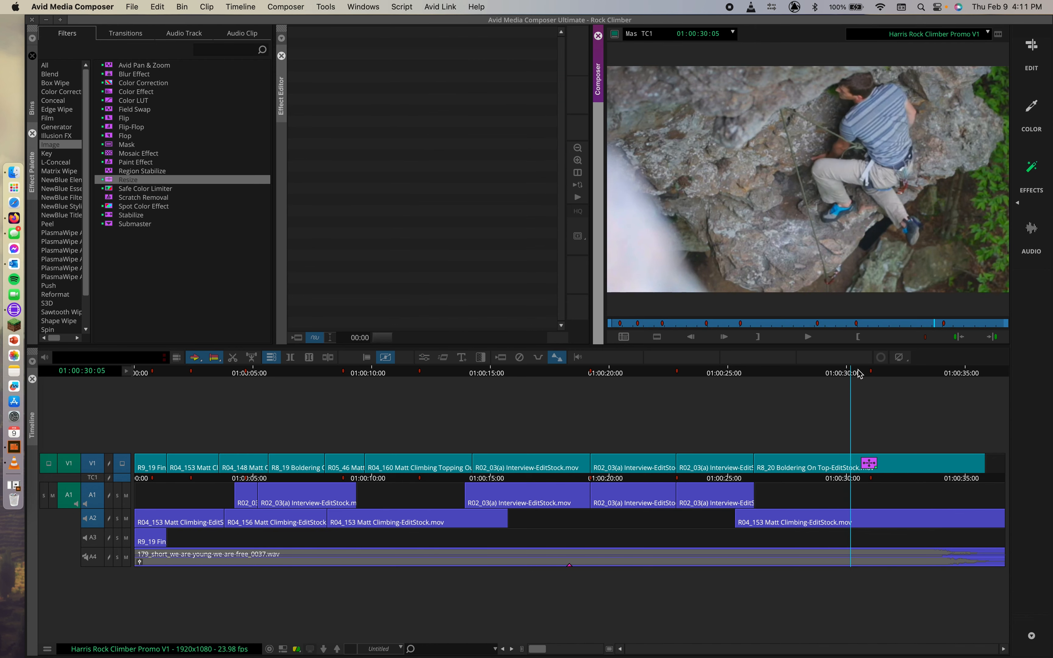
mouse_move(859, 374)
mouse_down()
mouse_move(799, 374)
mouse_move(966, 371)
mouse_move(768, 371)
mouse_move(849, 371)
mouse_up()
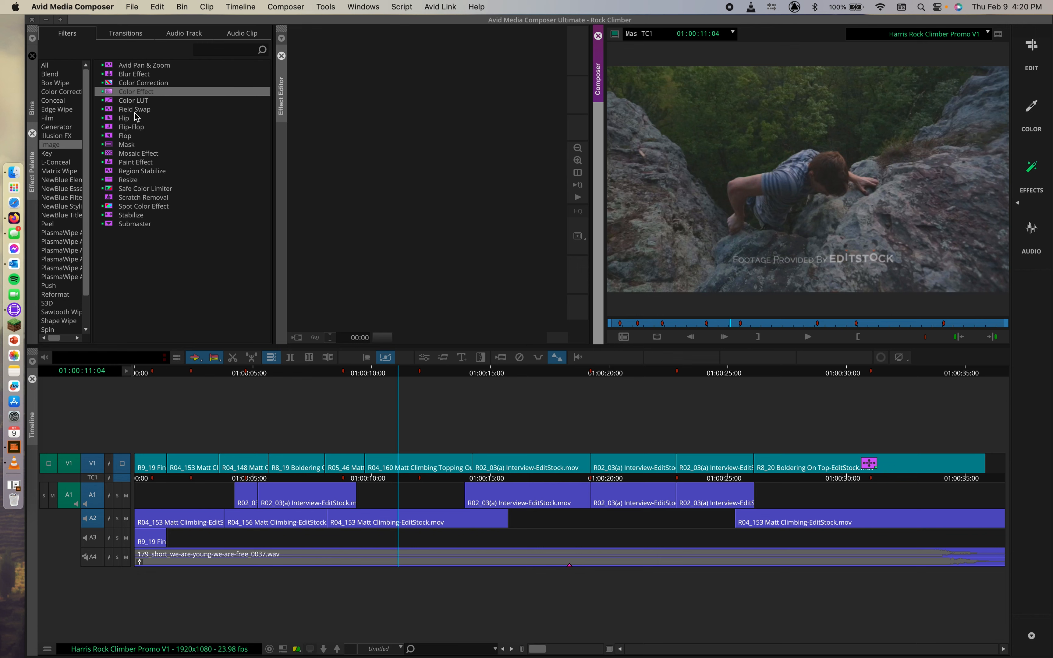
Apply Color Effect to the first V1 clip and open its effect parameters at 01:00:00:00.
drag(110, 96, 147, 467)
drag(181, 372, 130, 377)
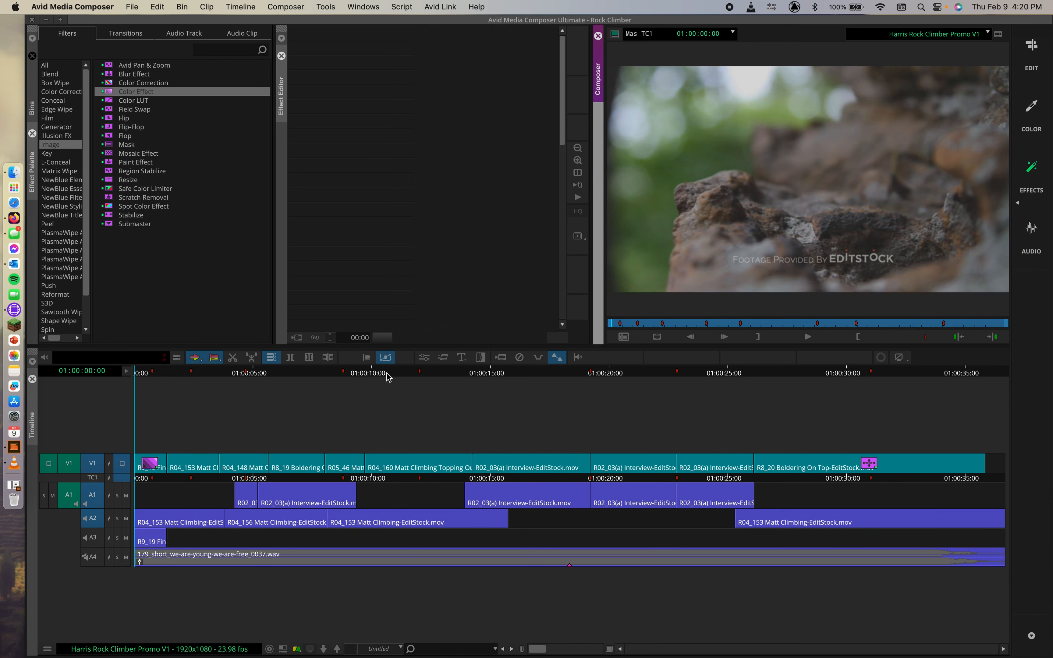
click(1039, 170)
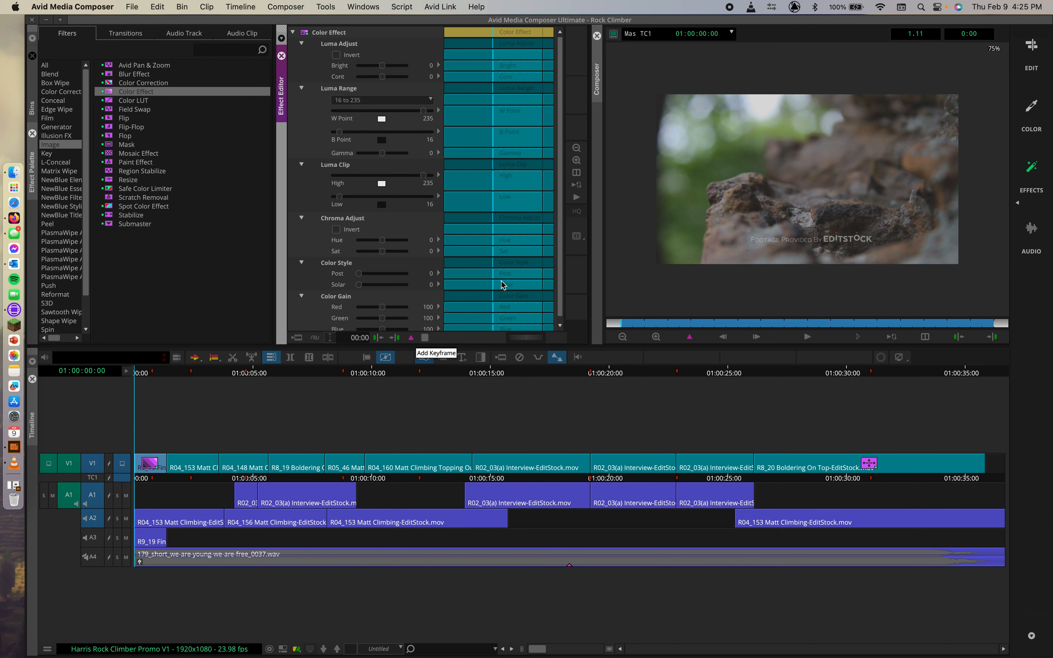
Collapse the Luma Adjust, Luma Range, Luma Clip, Color Style and Color Gain groups, leaving only Chroma Adjust open.
click(301, 88)
click(301, 100)
click(301, 43)
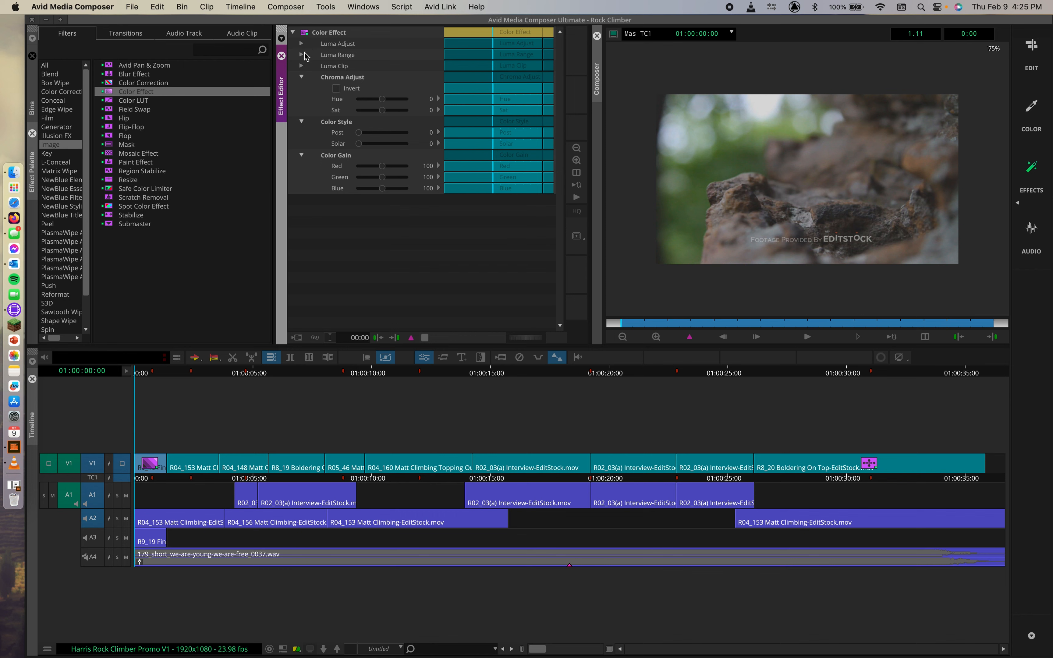
click(301, 123)
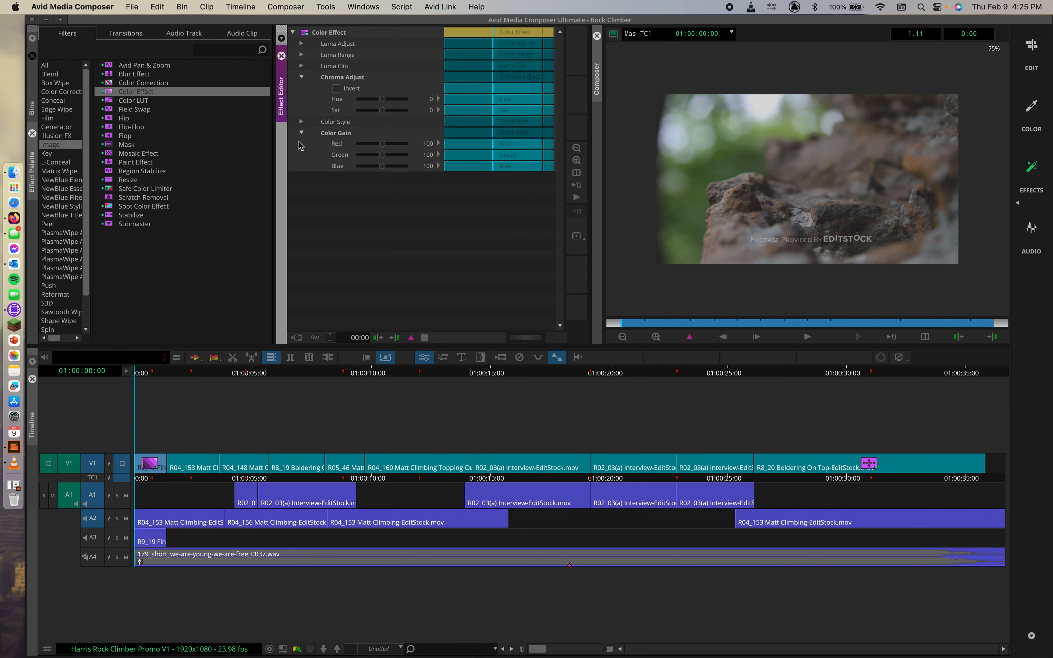
click(301, 132)
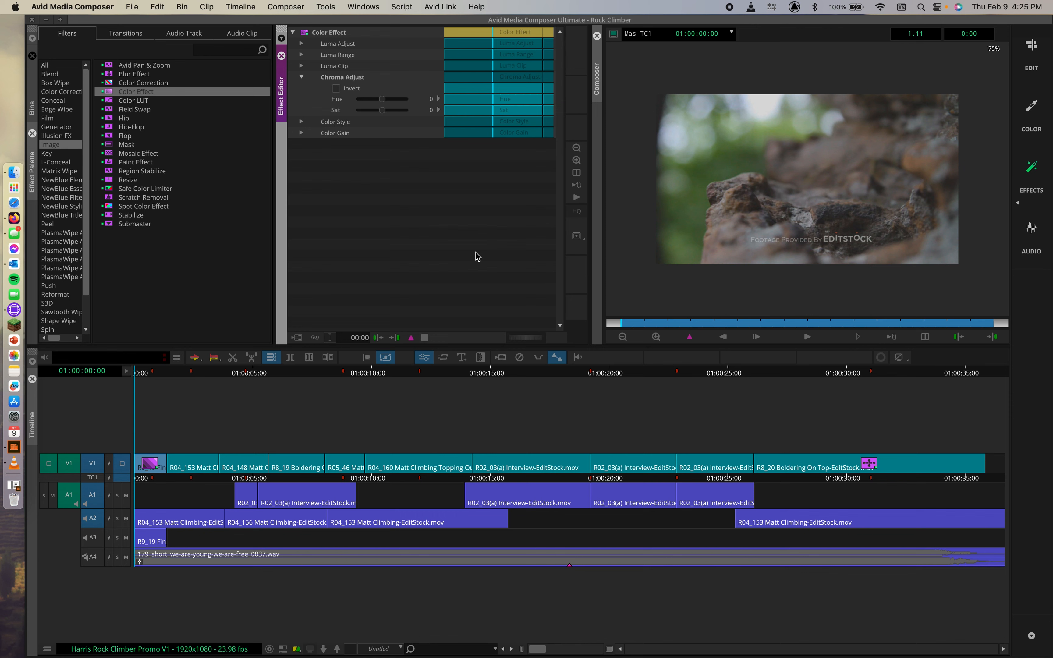
Play and scrub through the first clip, dismiss the audio device alert, and return to its first frame.
click(639, 323)
drag(814, 315, 614, 314)
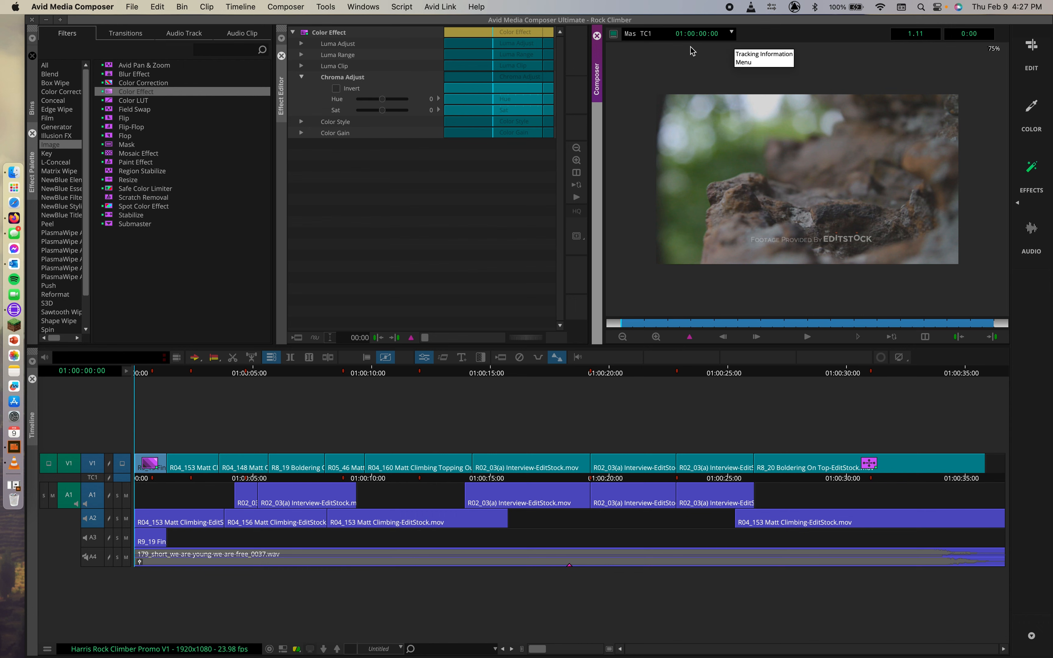
key(space)
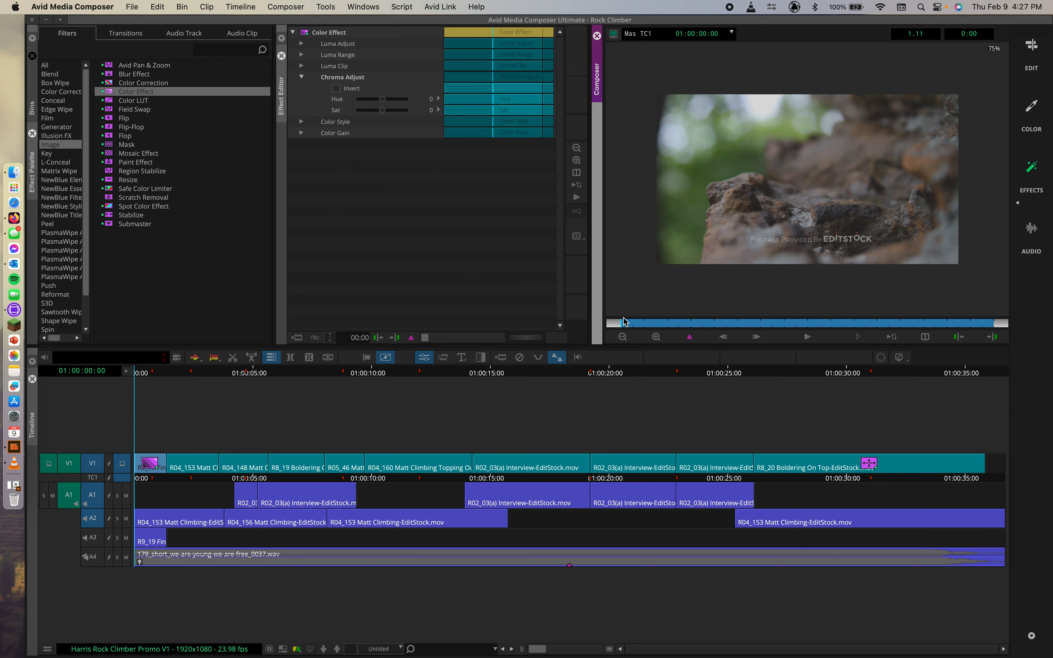
drag(872, 325, 867, 324)
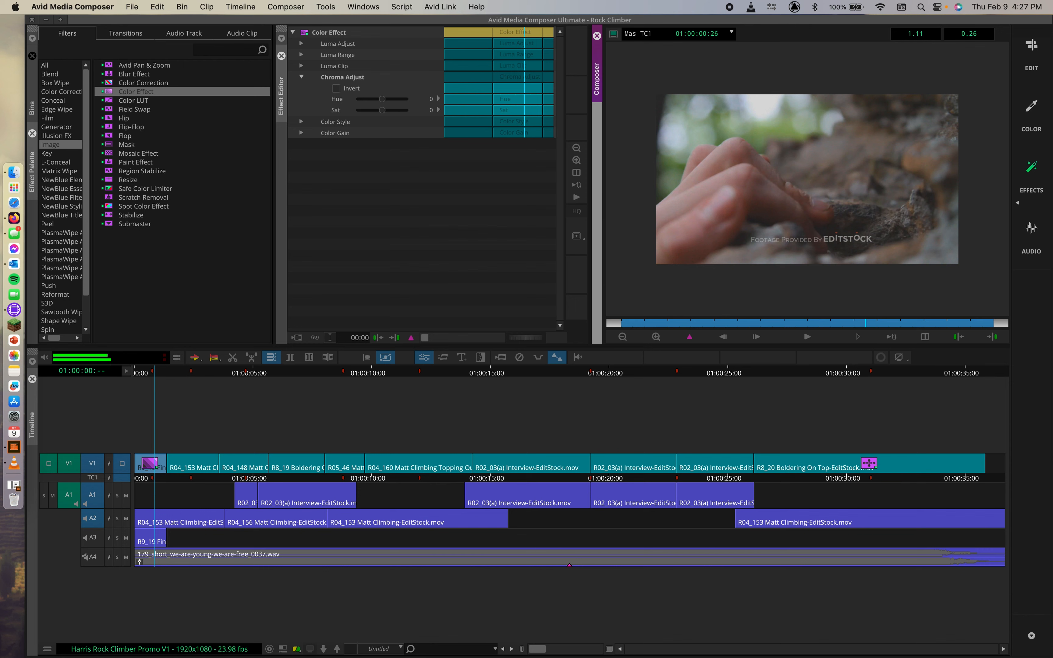
key(j)
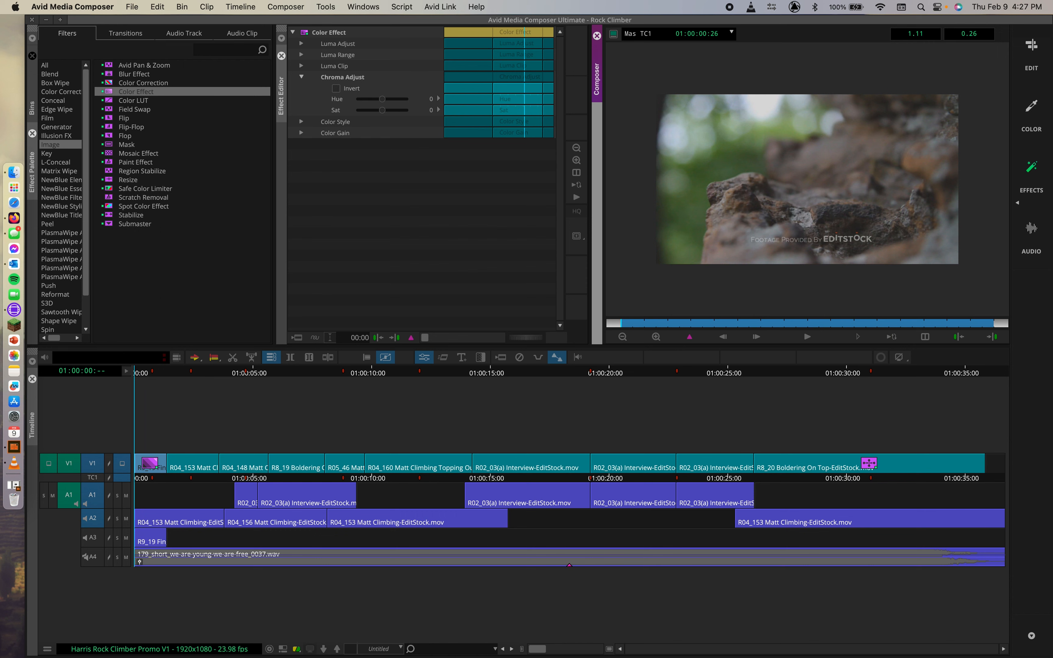
key(l)
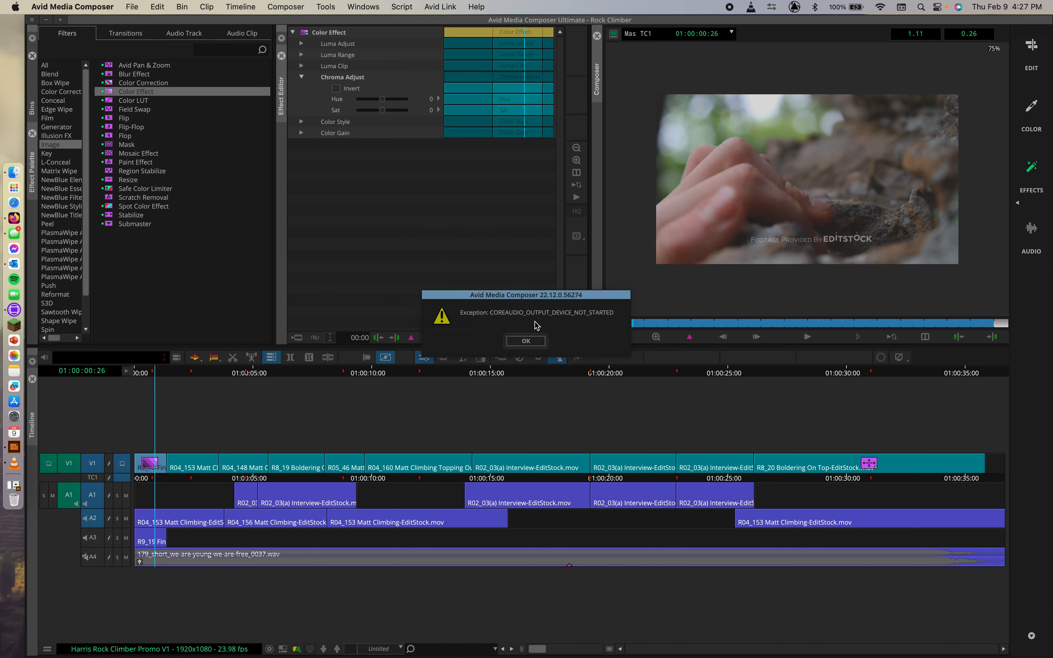
click(518, 342)
drag(648, 325, 691, 325)
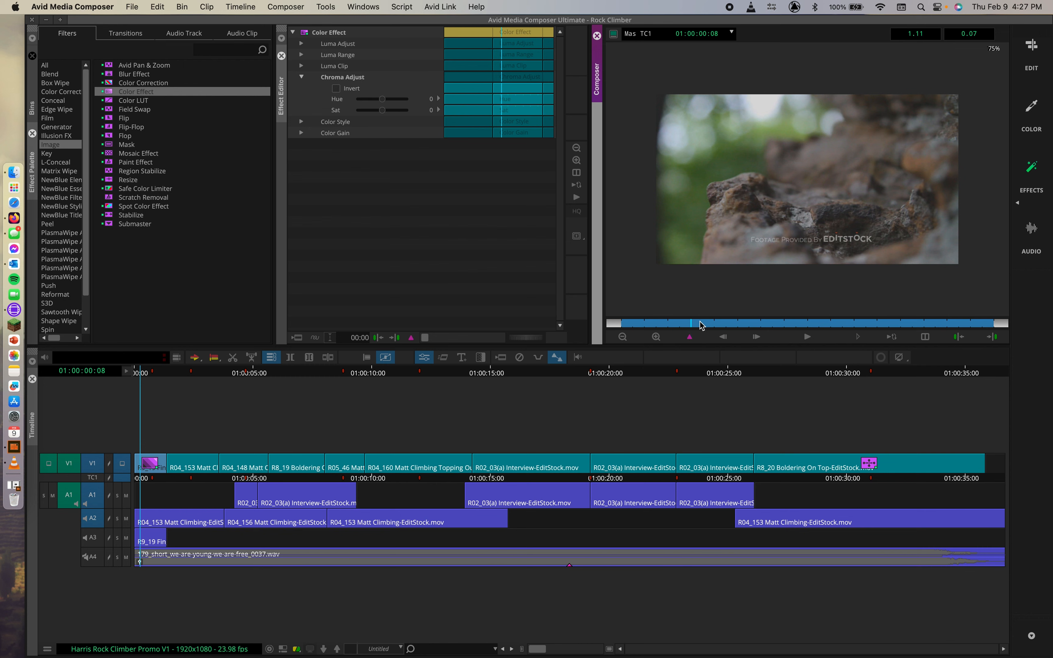
drag(692, 326, 615, 333)
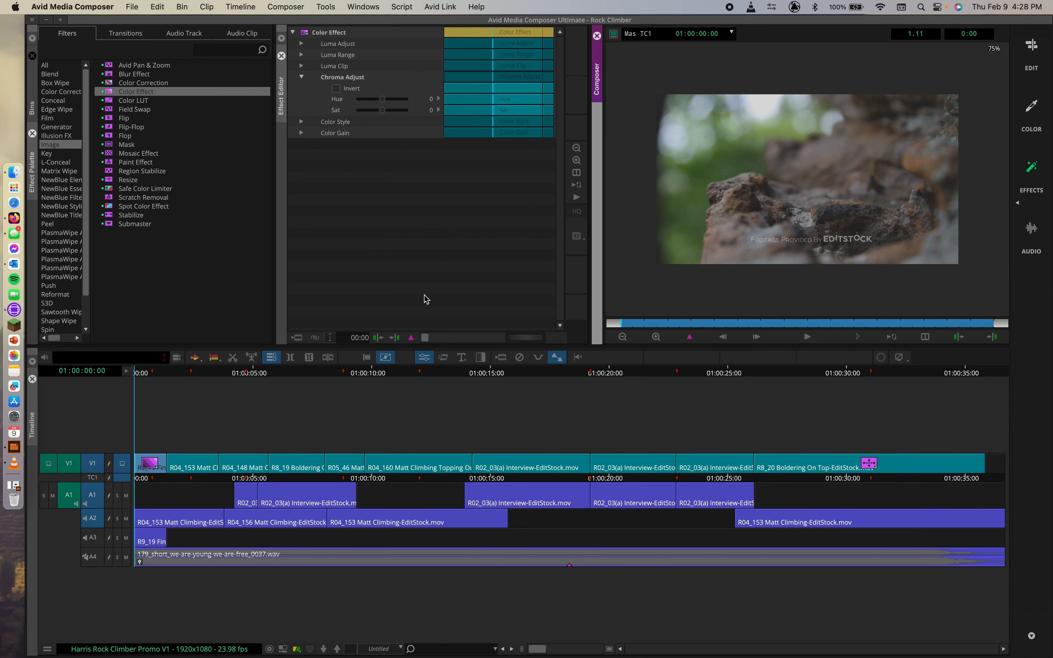
Invert the chroma and add a keyframe to the open parameter groups at 01:00:00:00.
right_click(410, 340)
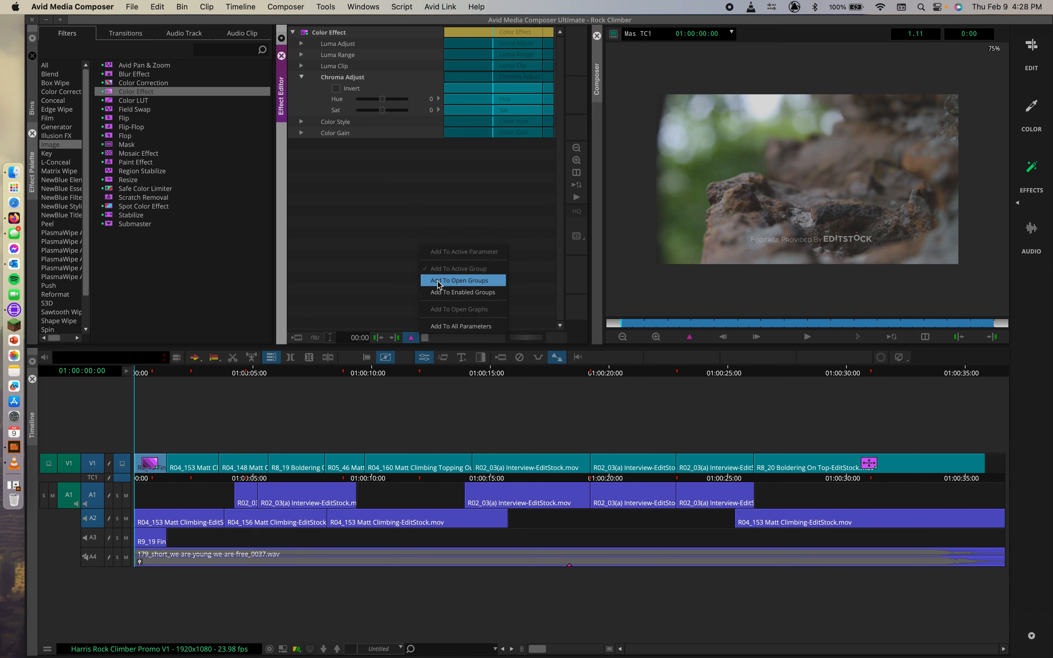
click(490, 280)
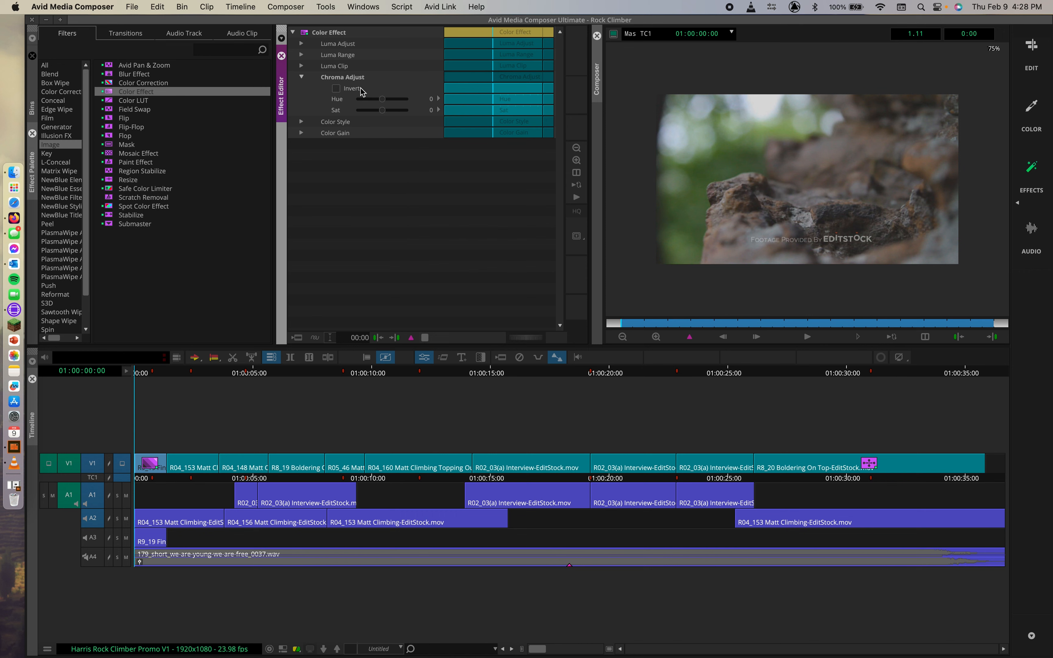
click(337, 90)
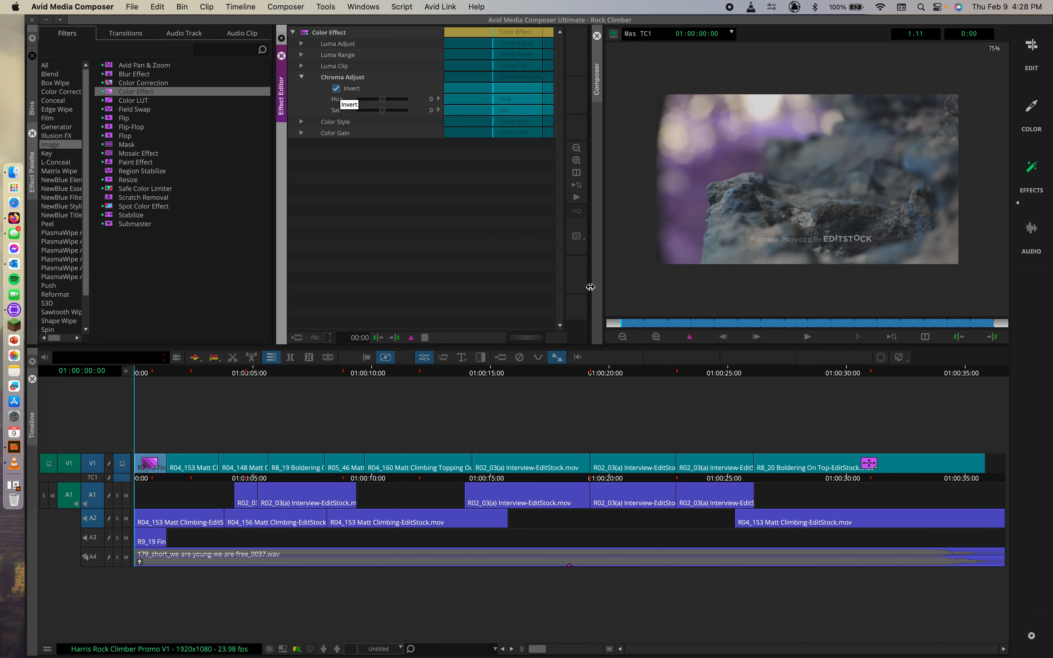
right_click(411, 338)
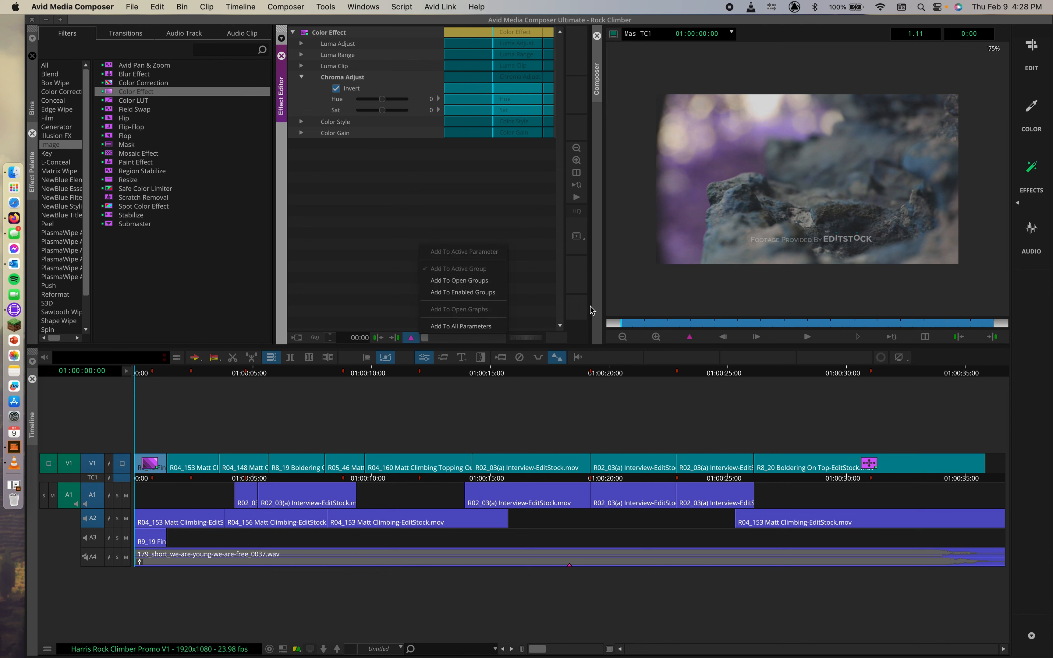
click(464, 285)
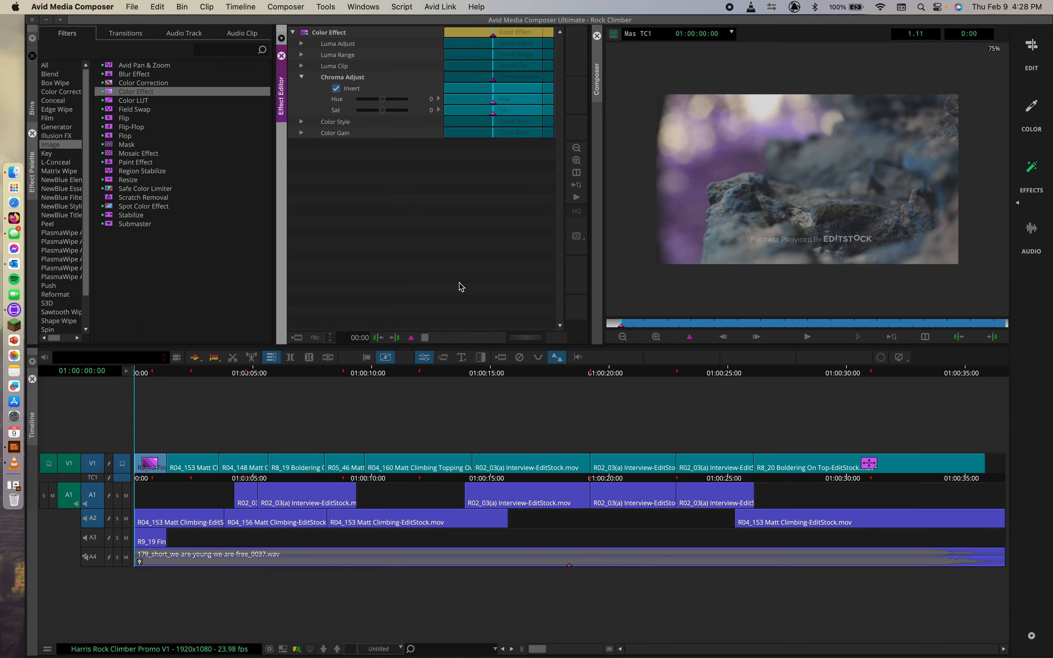
Add a keyframe to the open groups at 01:00:00:25 and set the Chroma Adjust hue to -180.
drag(628, 324, 852, 323)
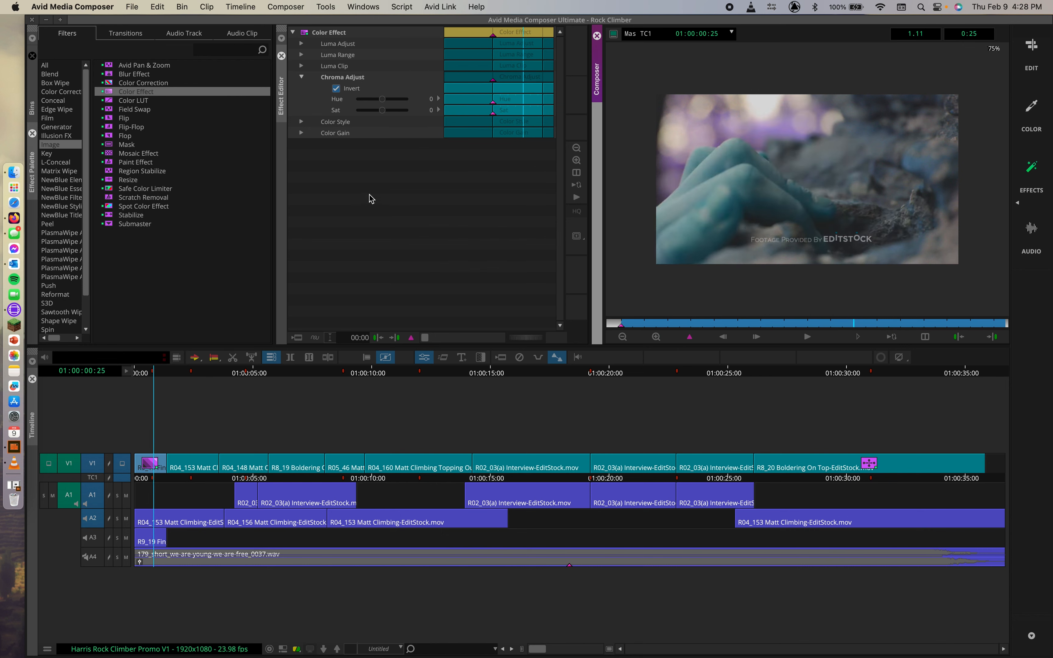
click(411, 337)
click(447, 281)
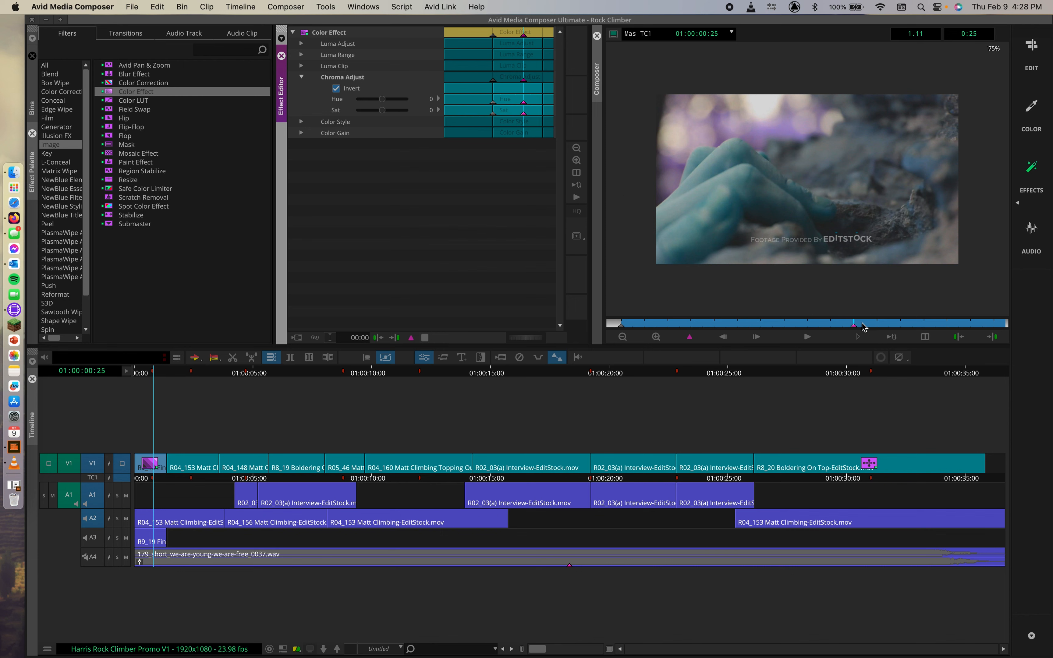
drag(383, 100, 348, 101)
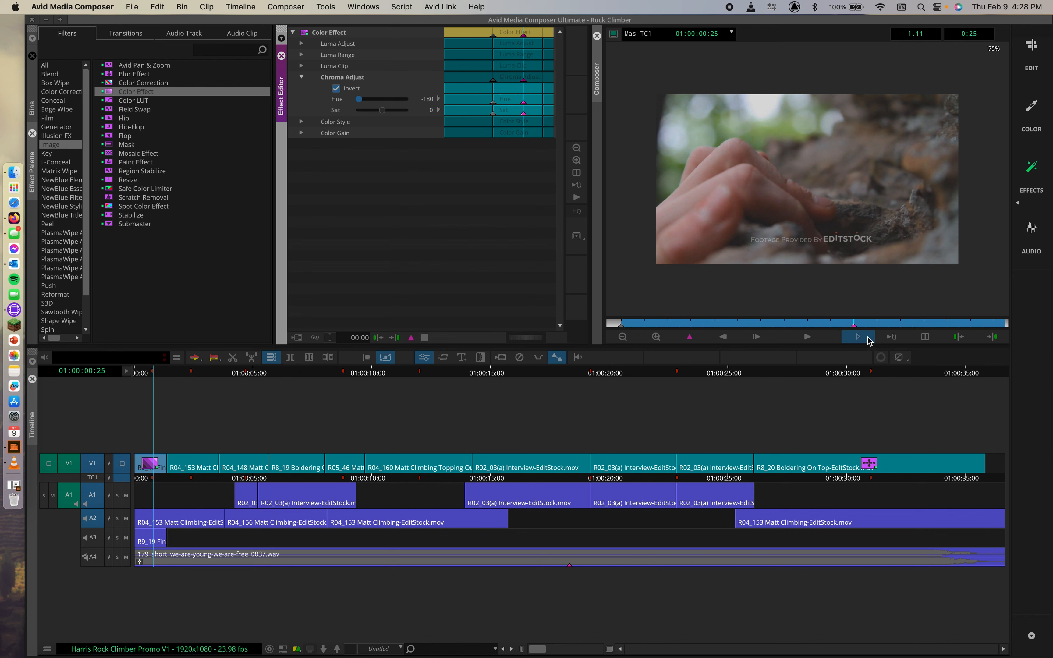
Play and scrub through the first clip to check the hue transition between the two Color Effect keyframes.
click(856, 339)
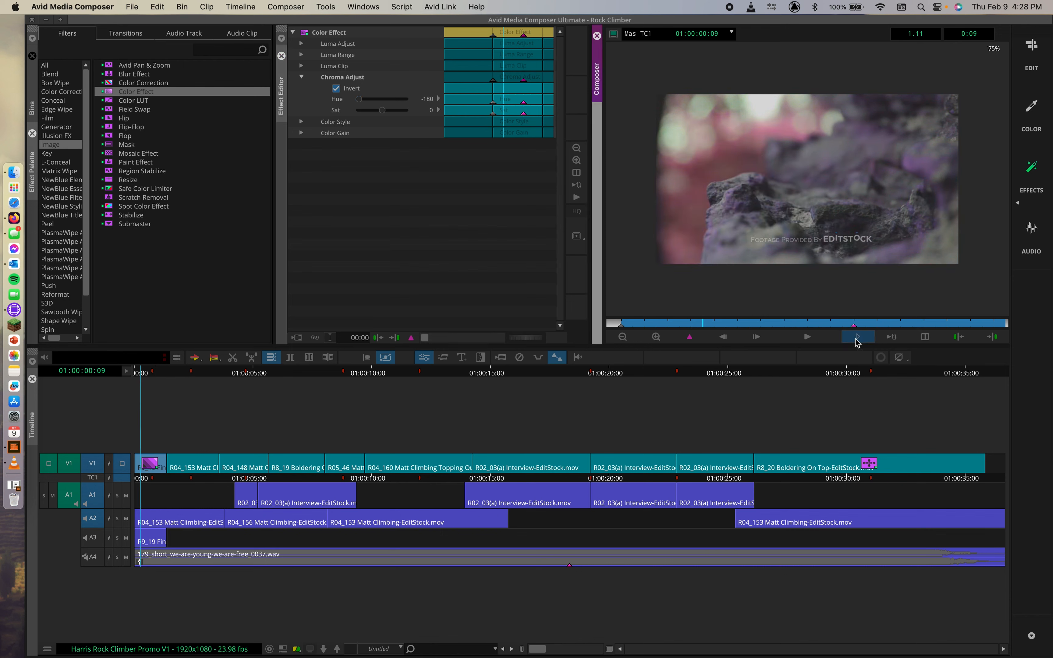
drag(622, 323, 652, 316)
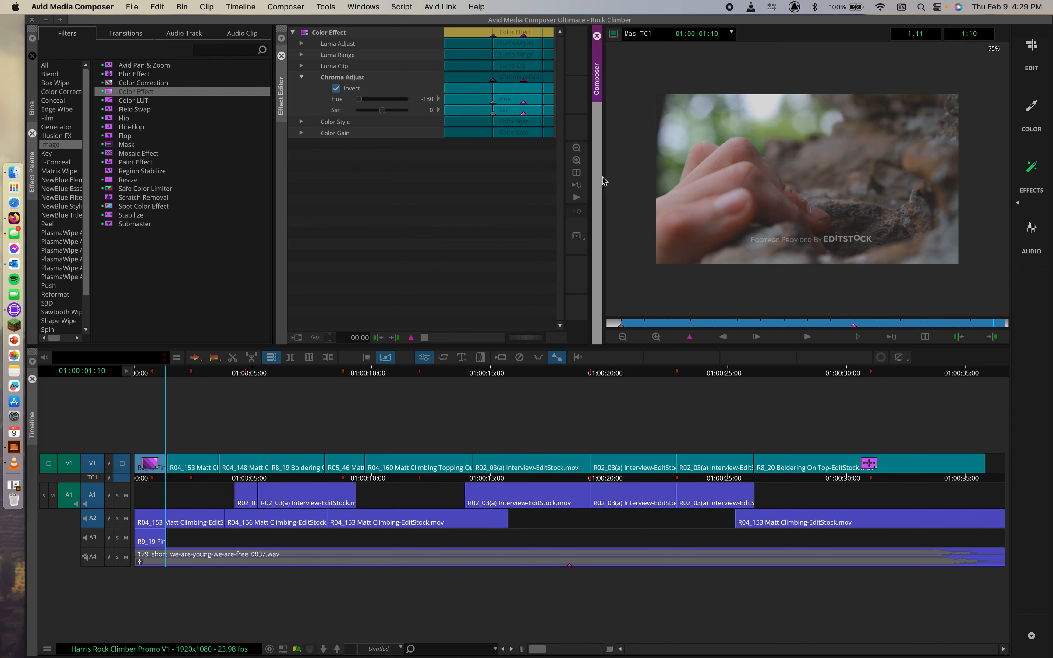
click(621, 326)
drag(628, 324, 855, 324)
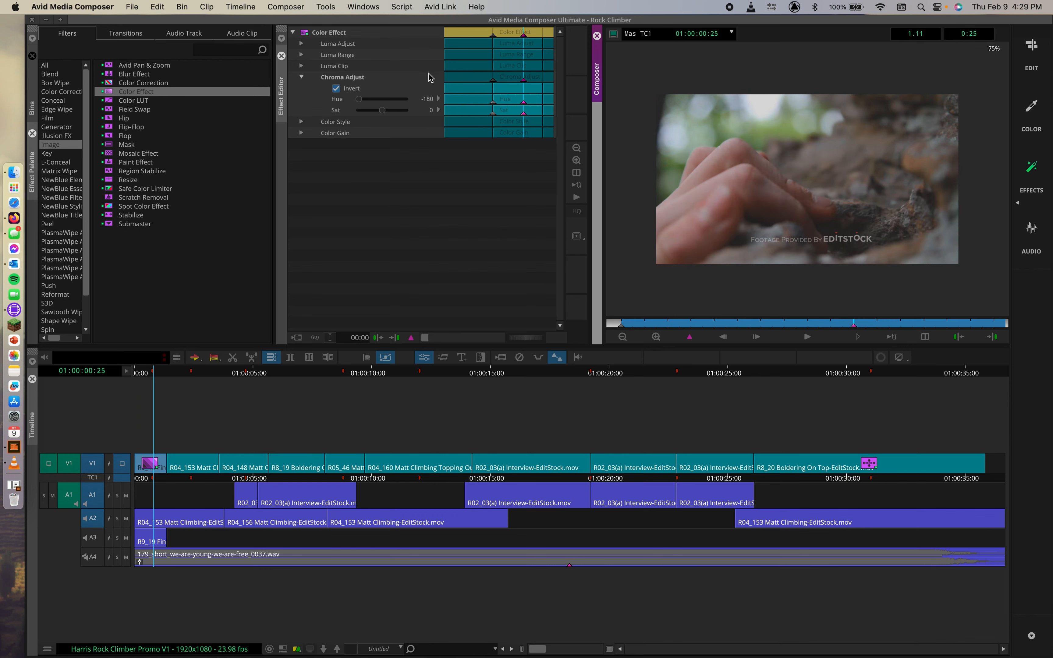
drag(734, 325, 843, 324)
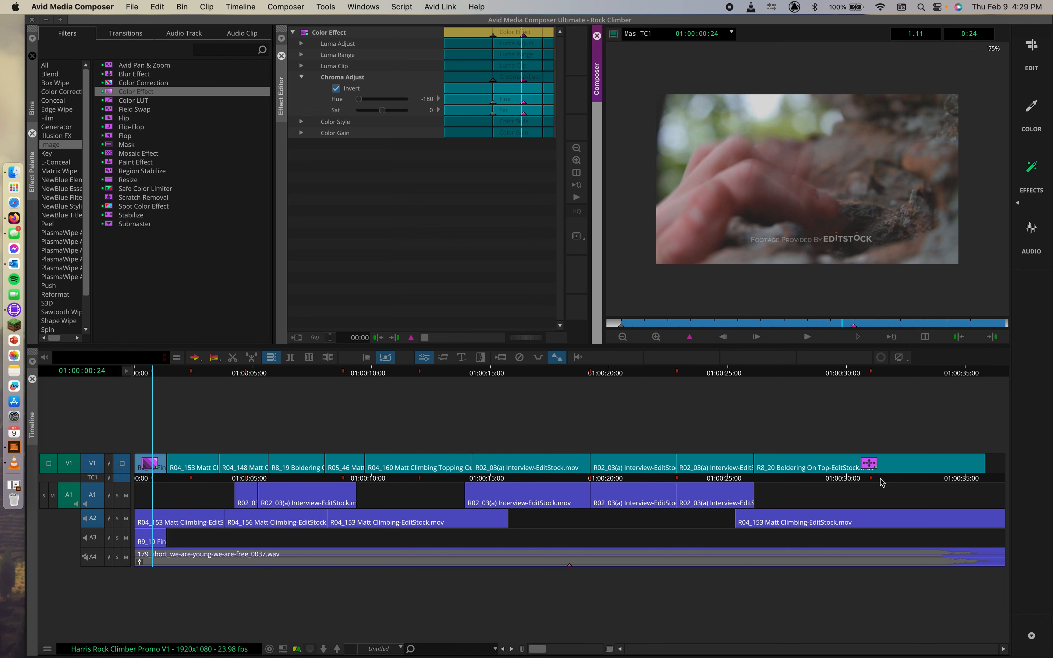
Open the last clip's Resize effect and squash the image vertically to a Y scaling of about 50.5 at 01:00:32:29.
drag(851, 375, 869, 377)
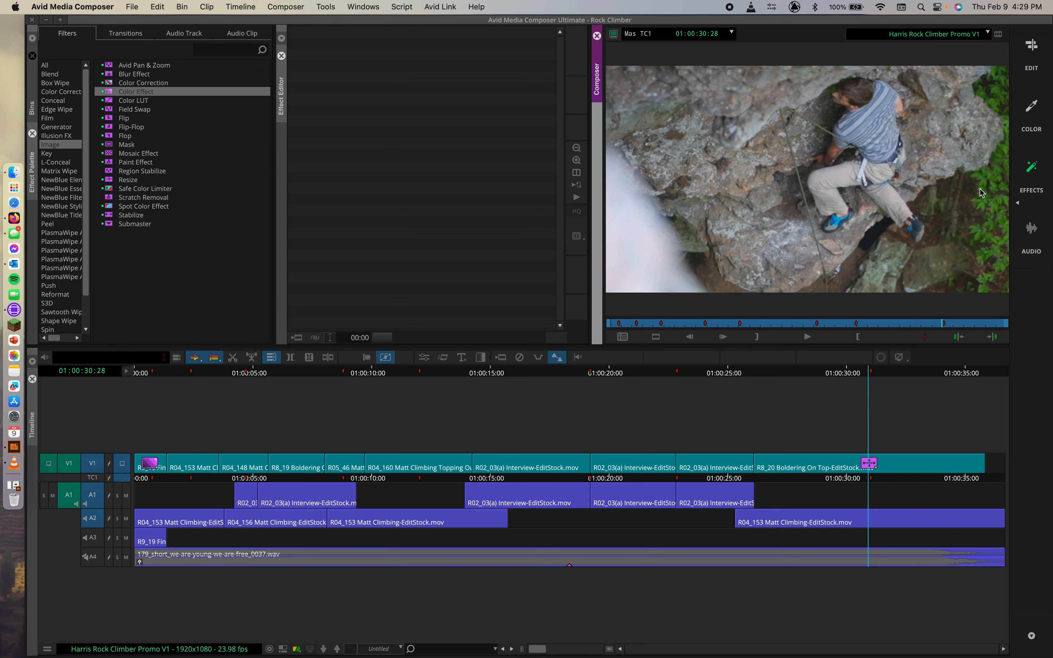
click(1032, 166)
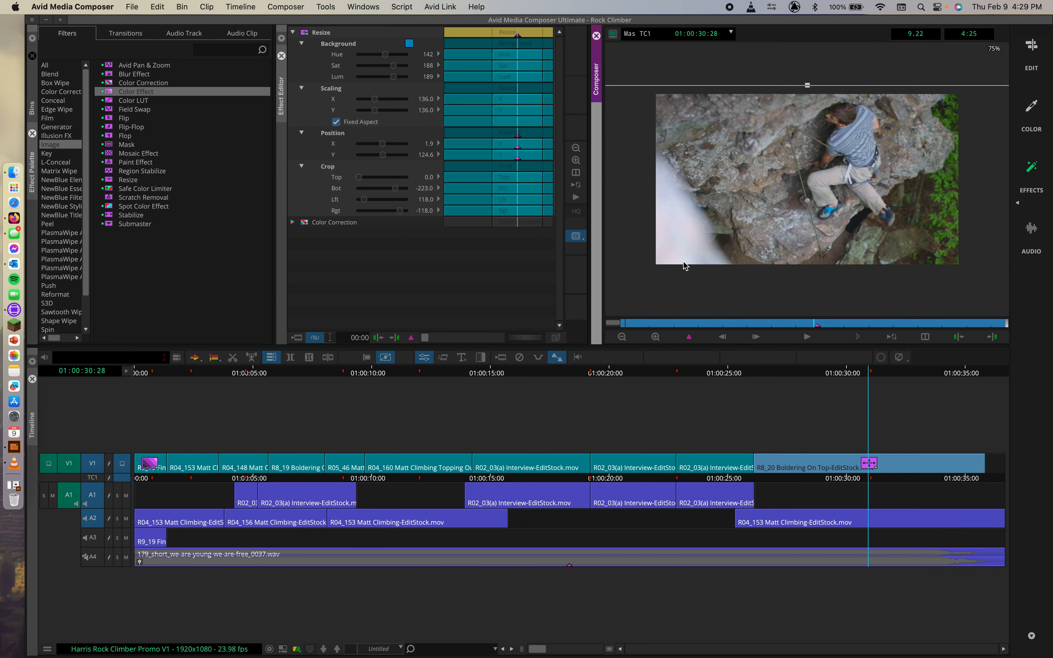
click(828, 324)
drag(847, 324, 894, 324)
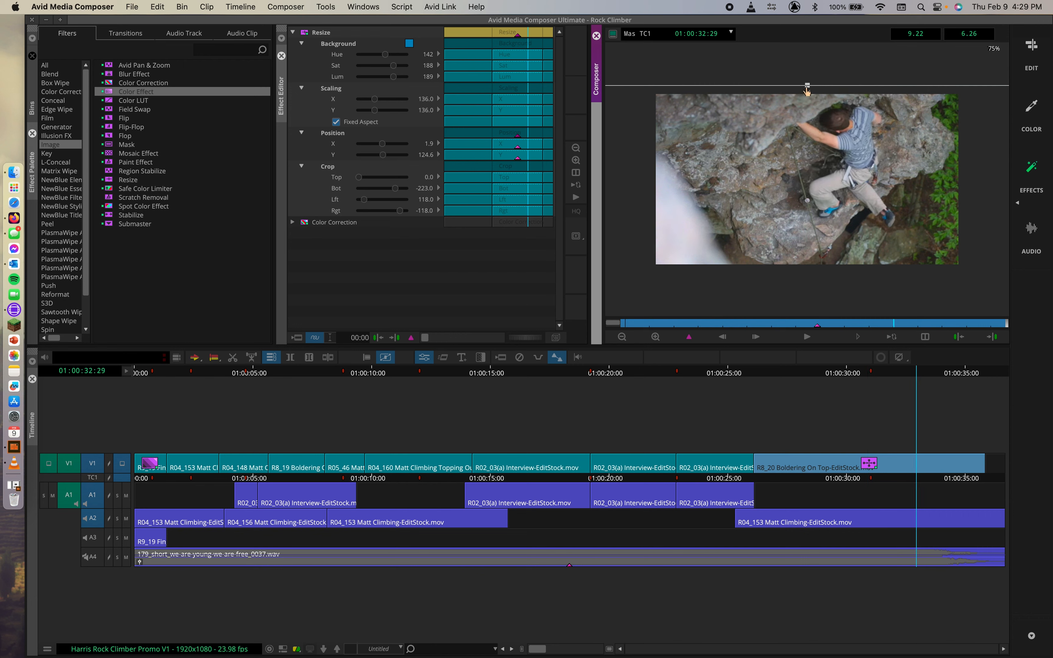
drag(807, 85, 808, 183)
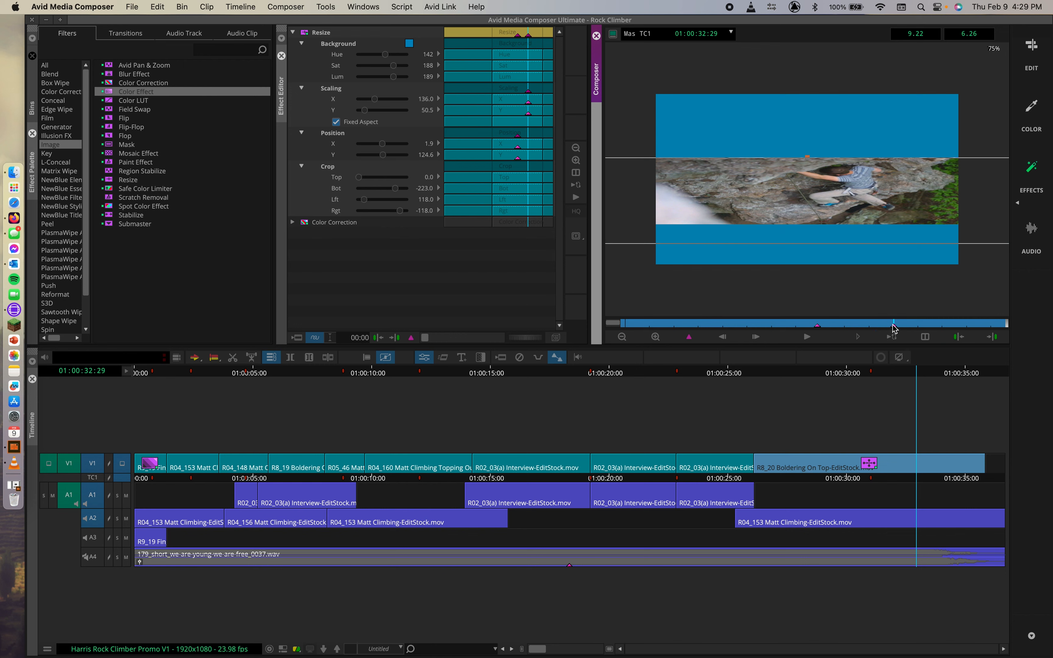
Play and scrub through the last clip's Resize effect to check the vertical squash between its keyframes.
click(860, 337)
click(861, 338)
drag(878, 325, 766, 324)
click(857, 338)
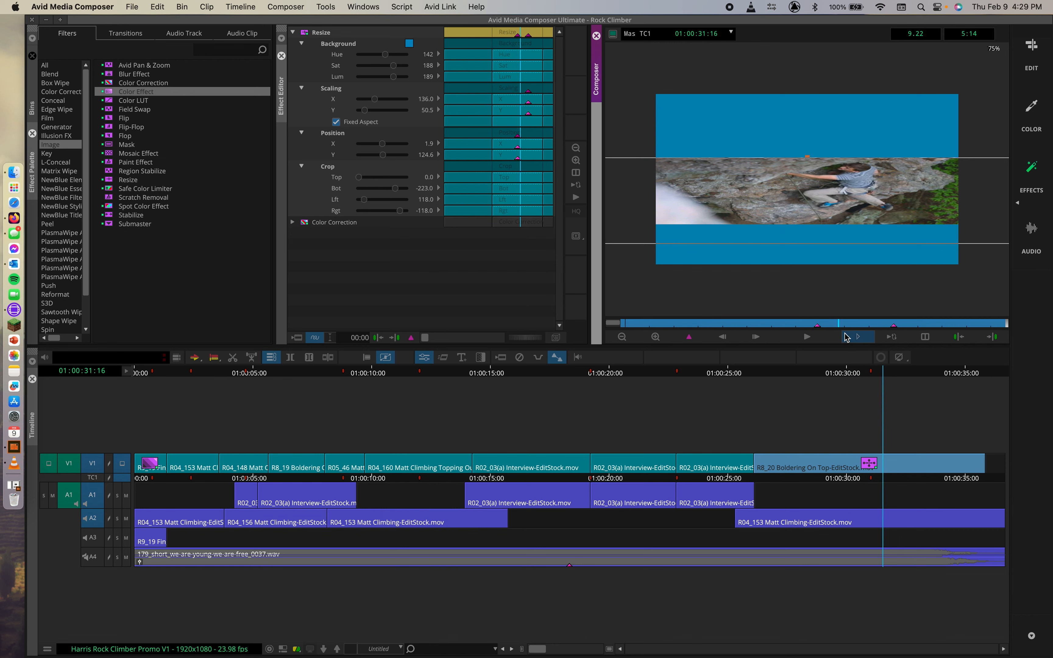
key(space)
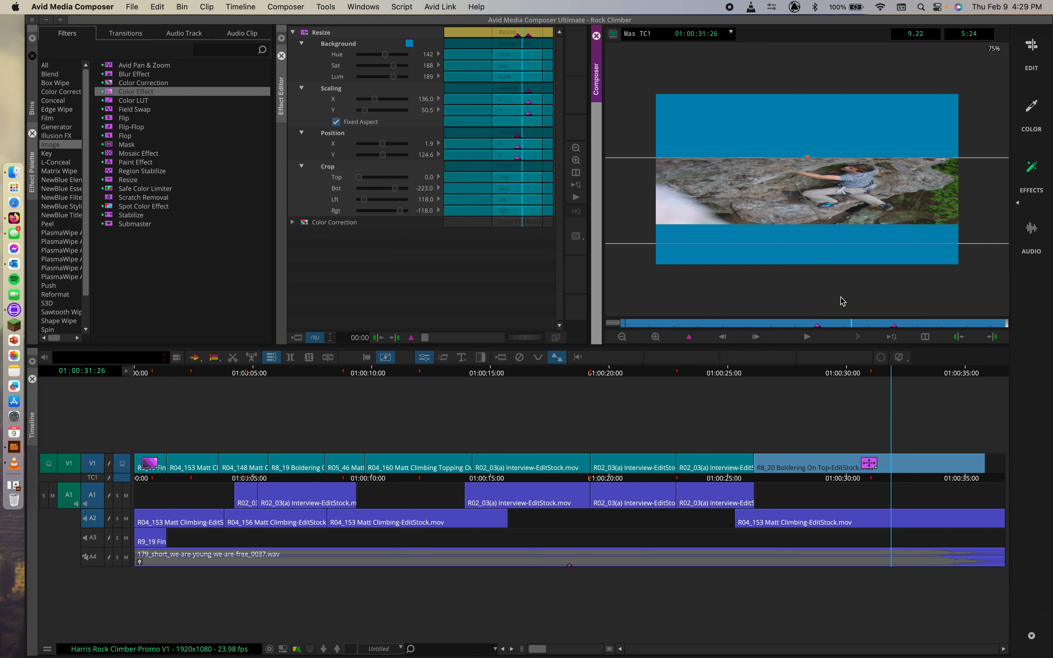
drag(821, 323, 891, 327)
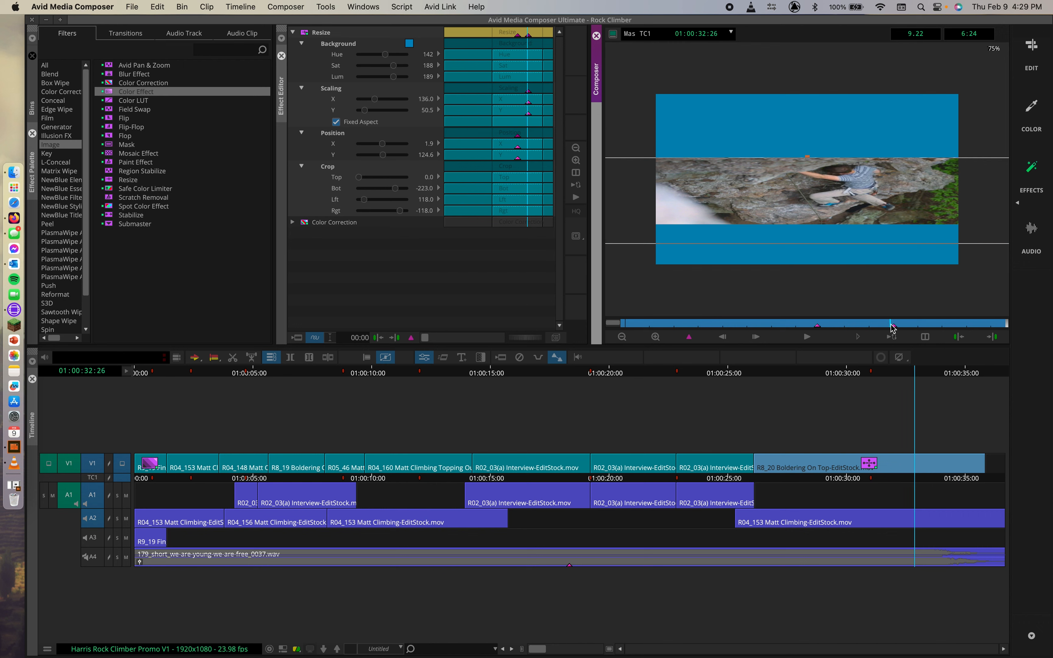
Try removing the Resize keyframes from the last clip, and undo both that removal and the vertical squash.
right_click(408, 339)
click(344, 300)
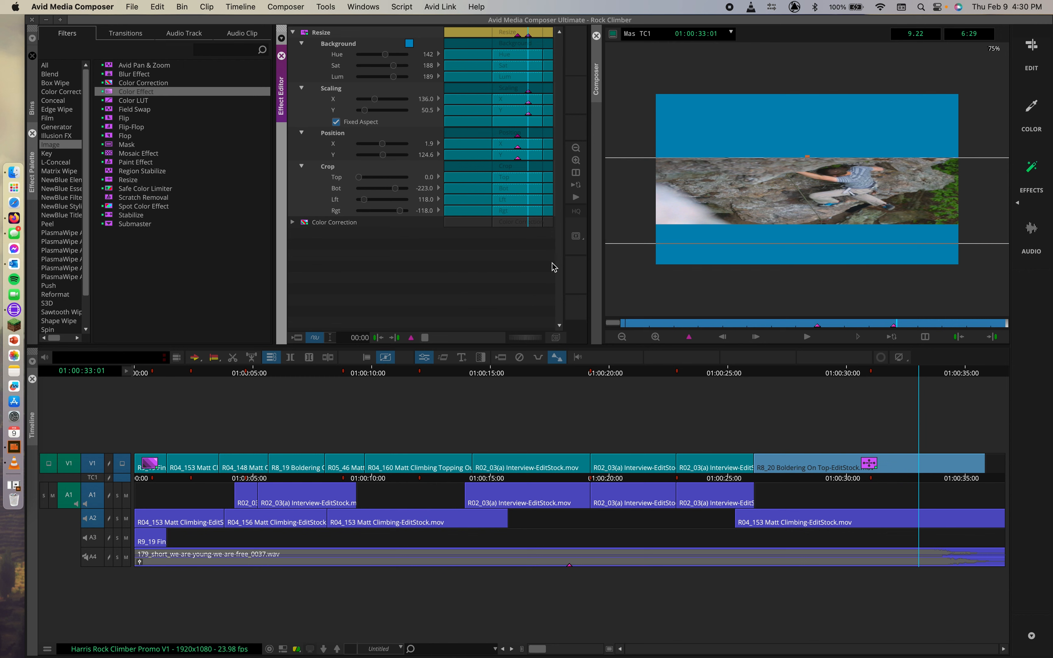
click(893, 323)
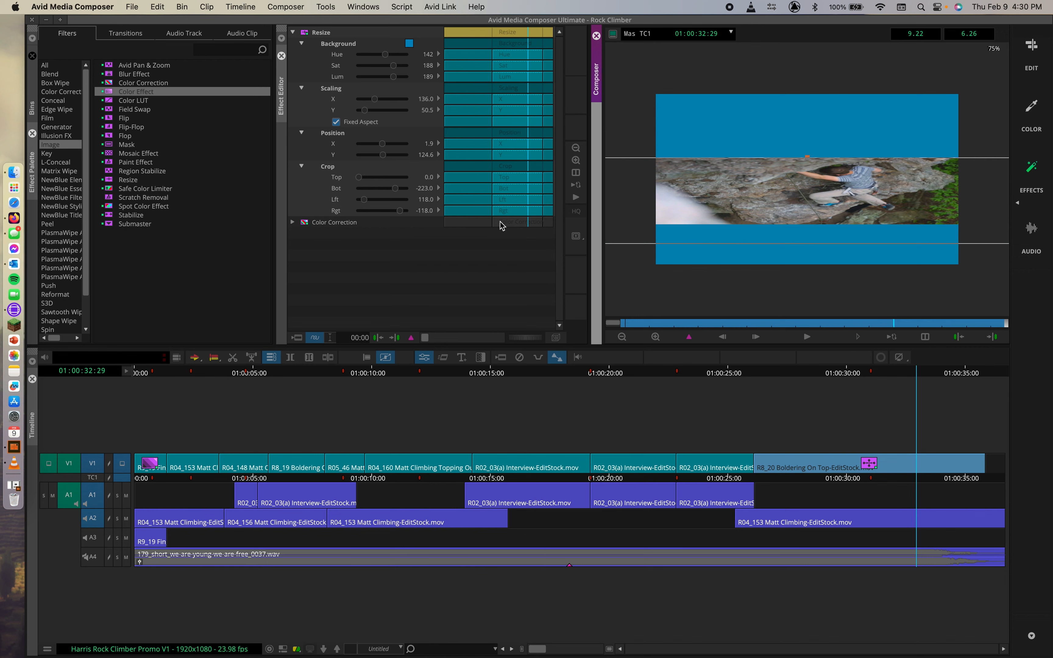
key(super+z)
key(super+z)
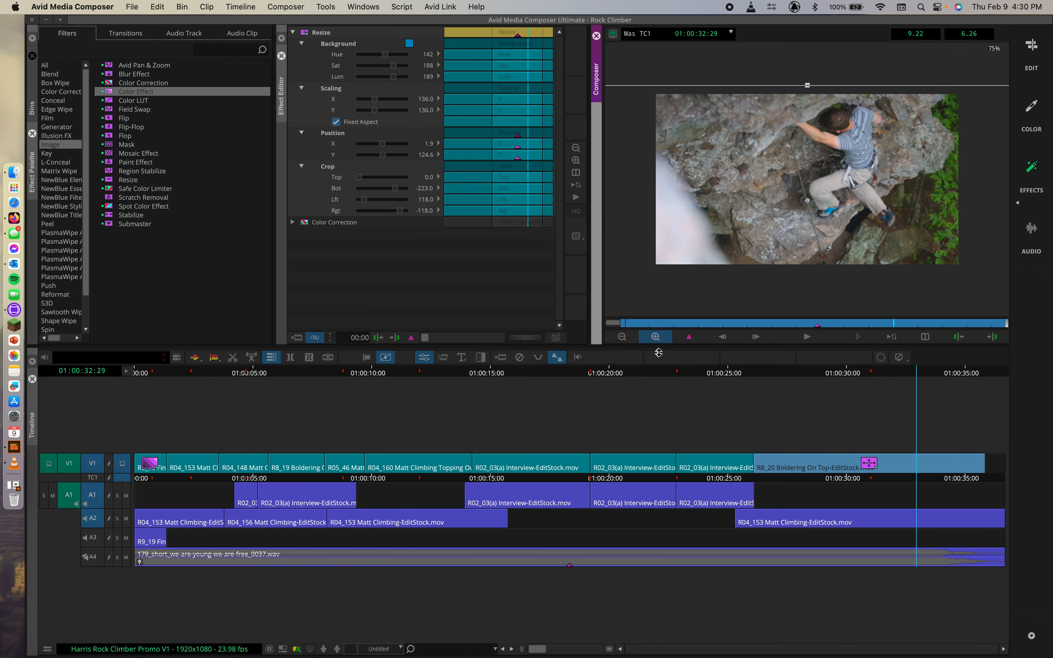
Go to the first clip at 01:00:00:18 and show its Color Effect parameters.
click(713, 380)
drag(712, 375, 148, 392)
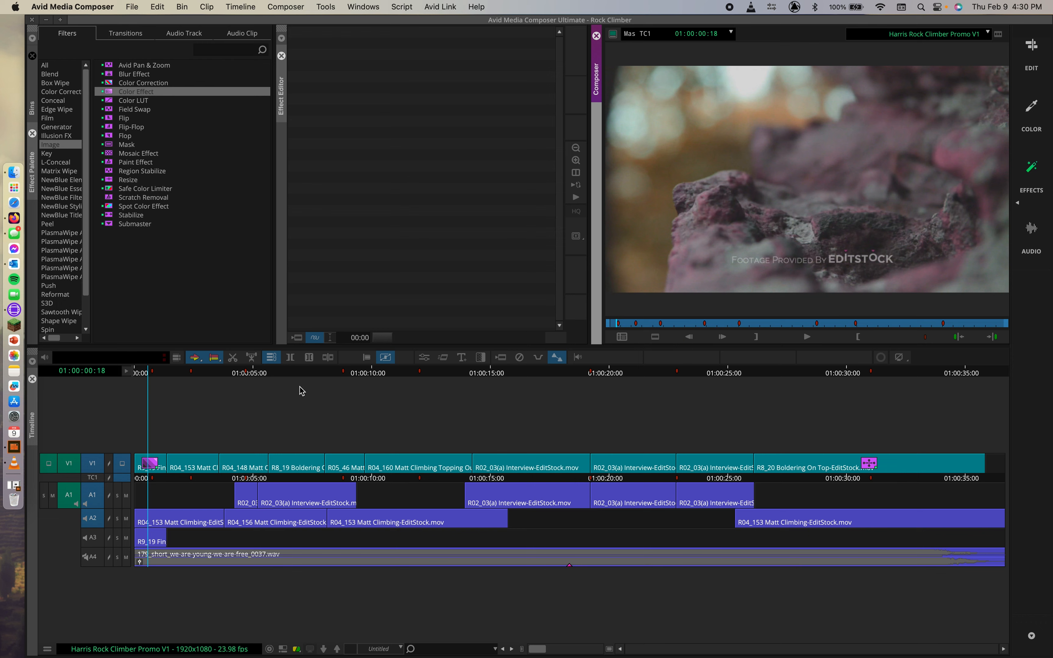
click(424, 357)
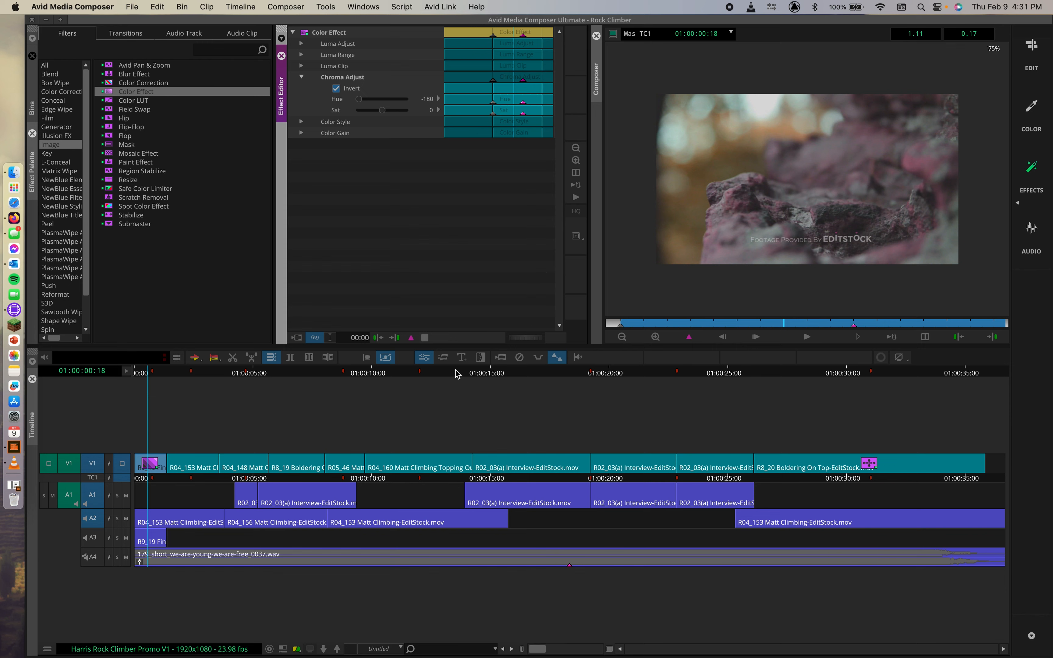
Apply the Resize effect from the Image category to the R04_160 clip on V1.
click(475, 373)
drag(477, 377, 416, 374)
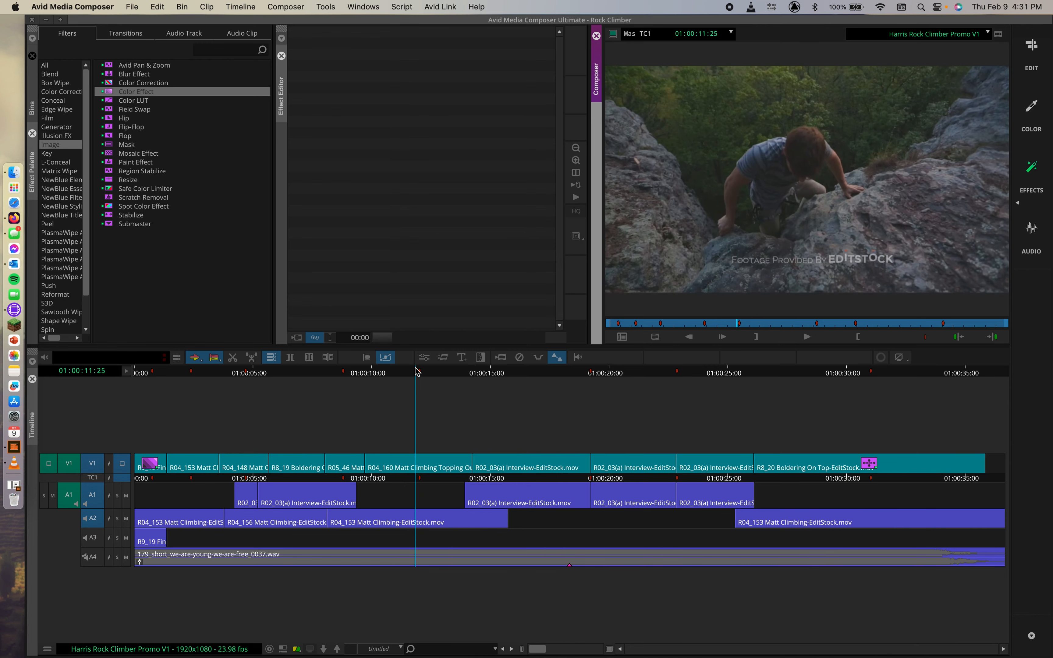
click(1028, 175)
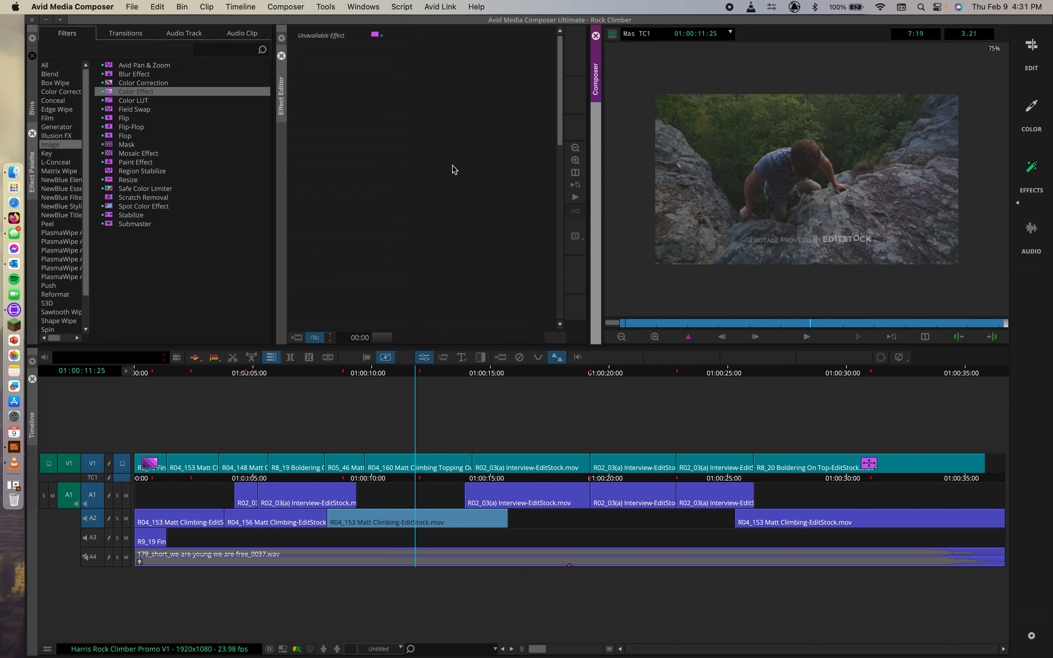
click(55, 154)
click(55, 136)
click(55, 145)
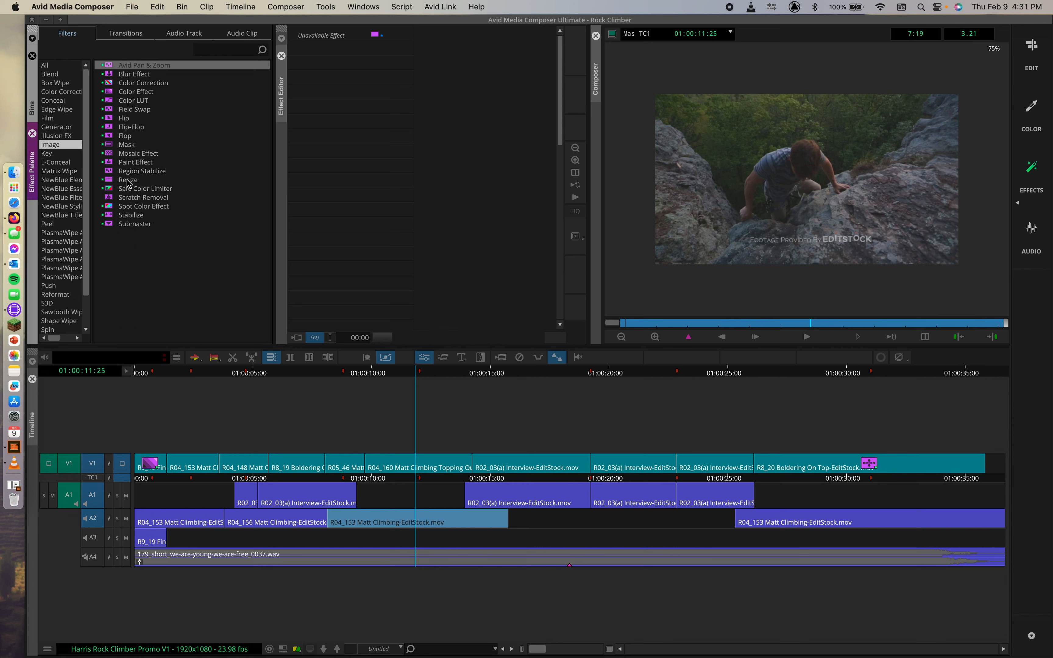
click(110, 137)
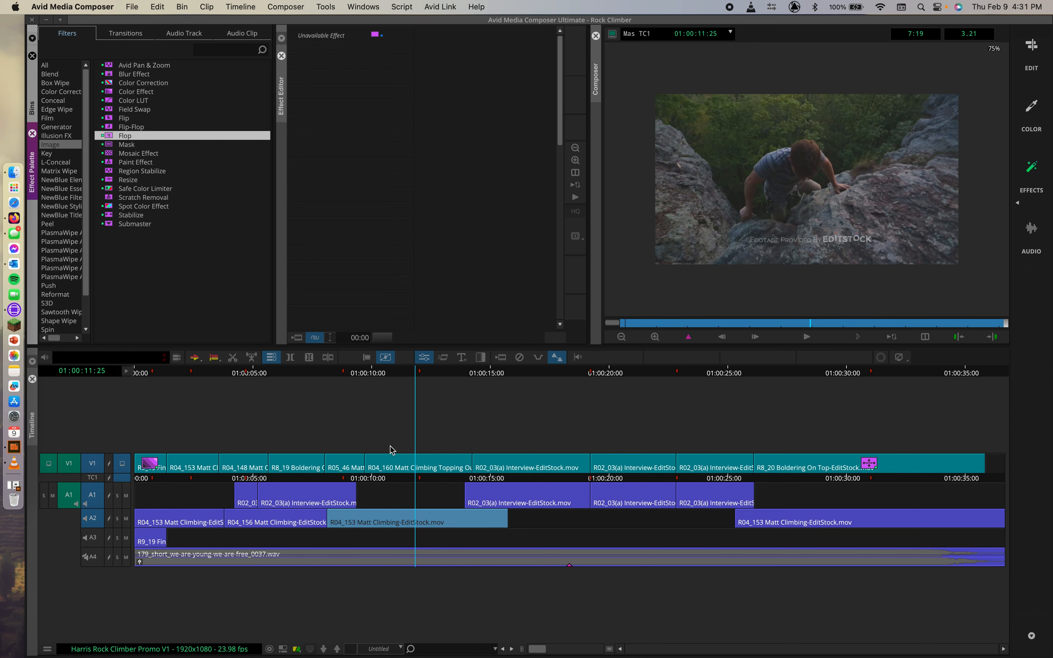
click(412, 466)
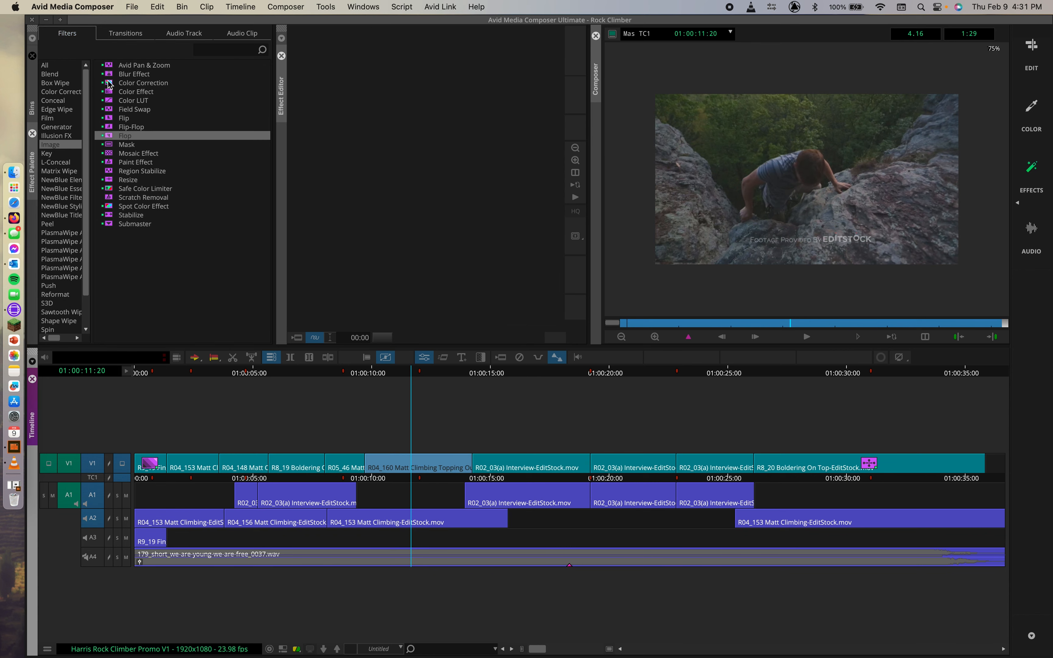
double_click(113, 181)
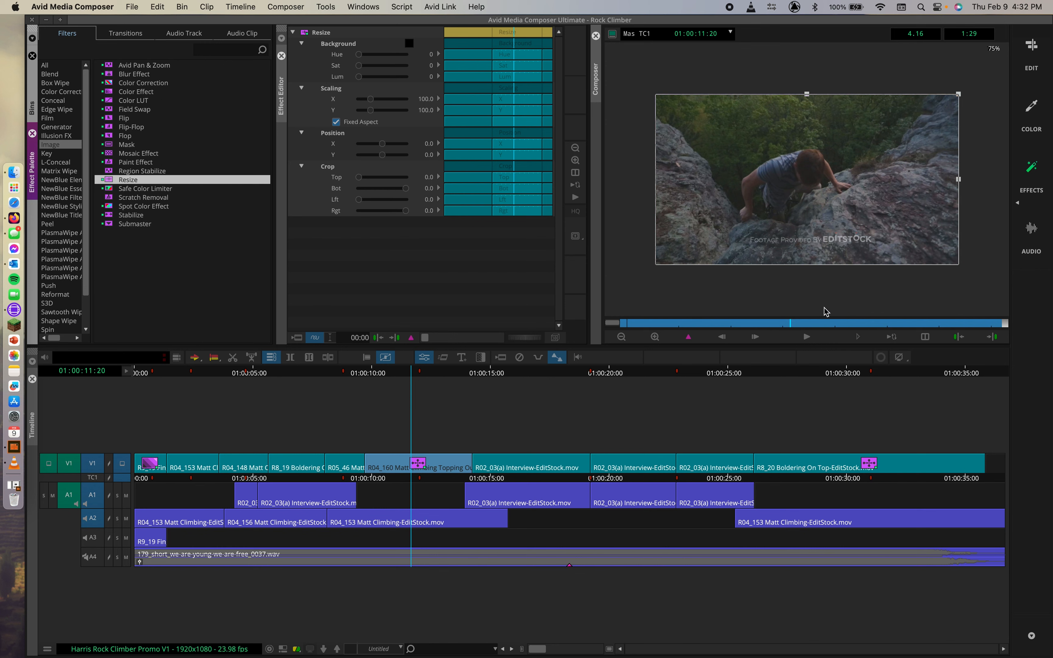
Keyframe the R04_160 clip's scaling at its first frame, 01:00:09:21, shrinking the image to about 77.2.
click(779, 323)
drag(731, 321, 626, 325)
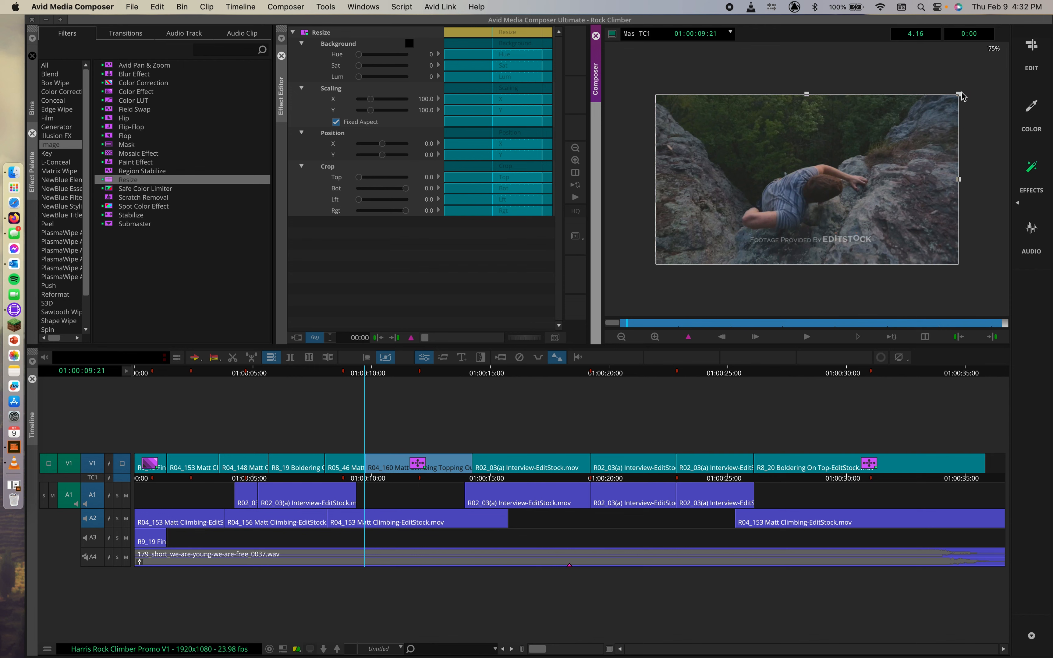
drag(958, 97, 906, 117)
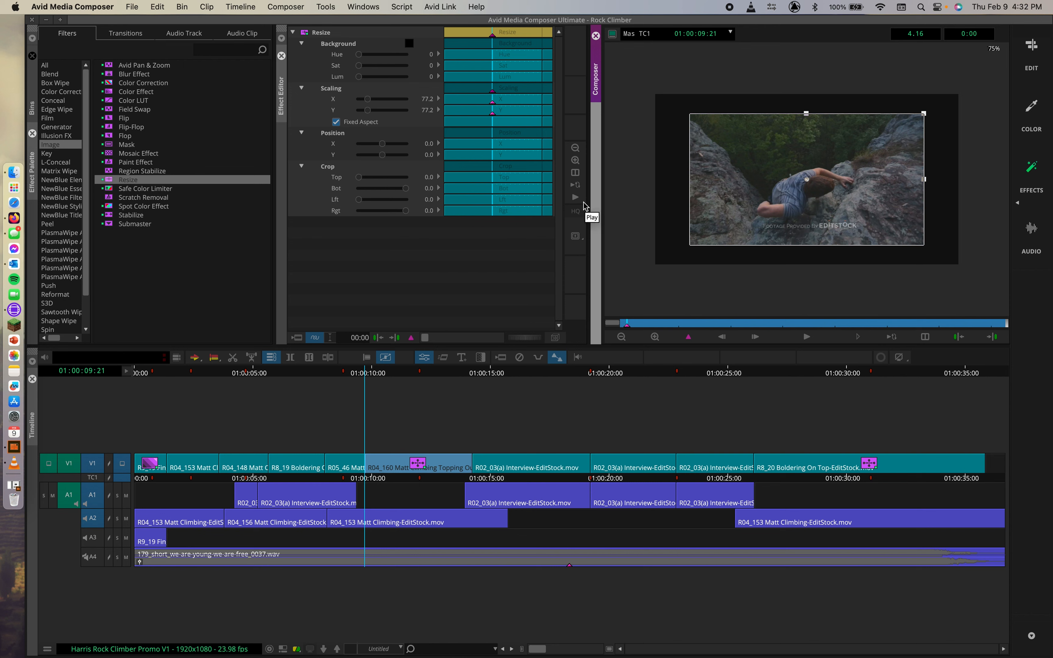
Keyframe the R04_160 clip's scaling at 01:00:13:15, enlarging the image to about 146.1.
click(642, 323)
drag(648, 327, 943, 324)
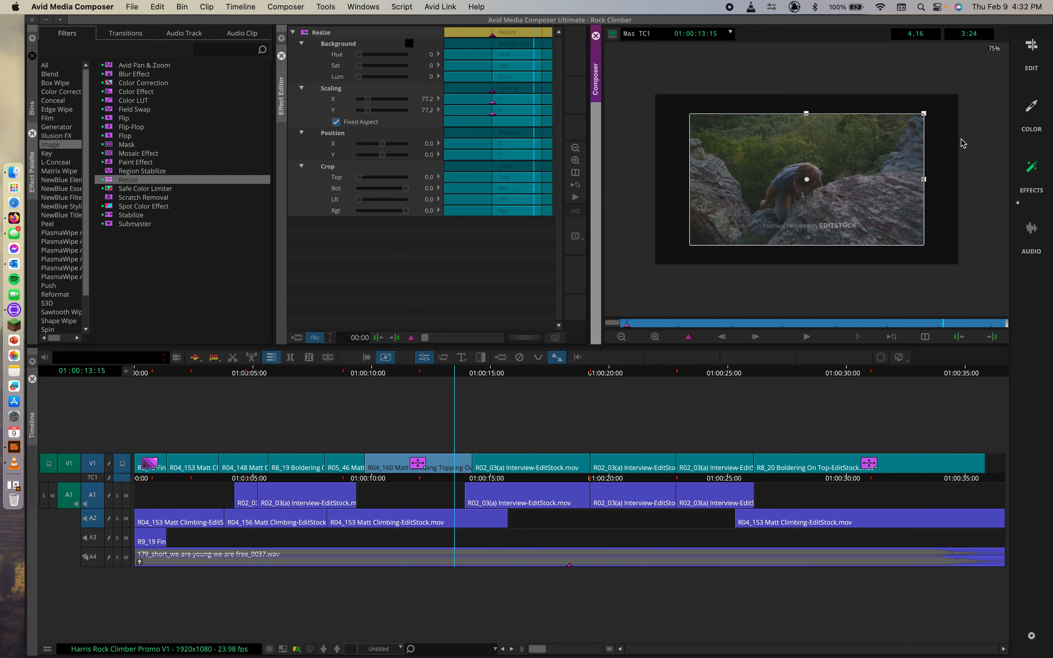
drag(923, 113, 1012, 54)
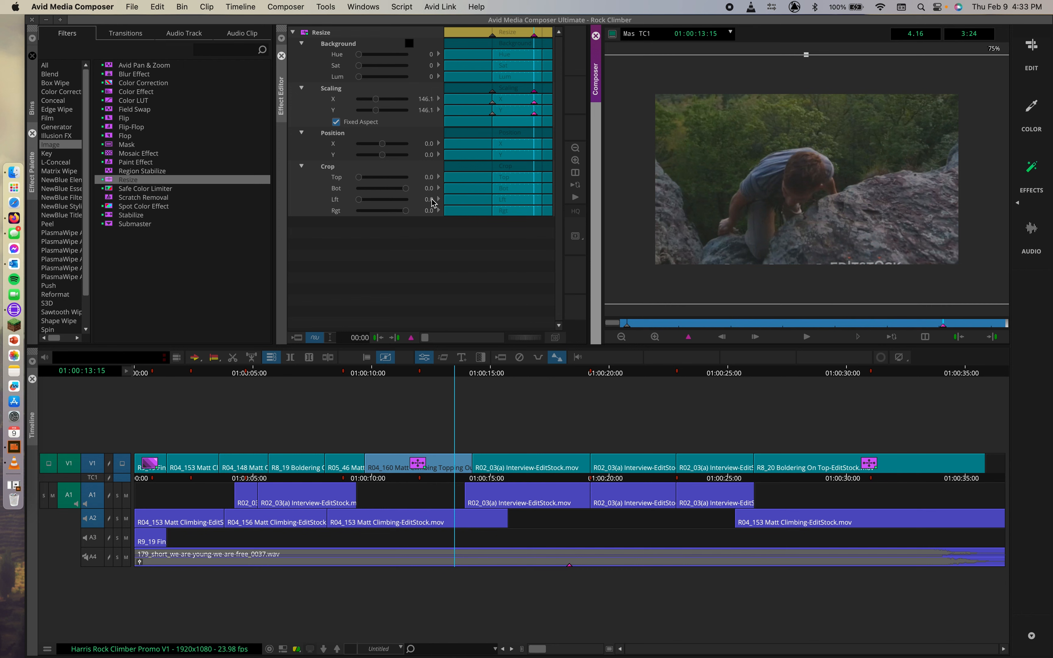
Play and scrub through the R04_160 clip to check the zoom between its two scaling keyframes.
click(861, 337)
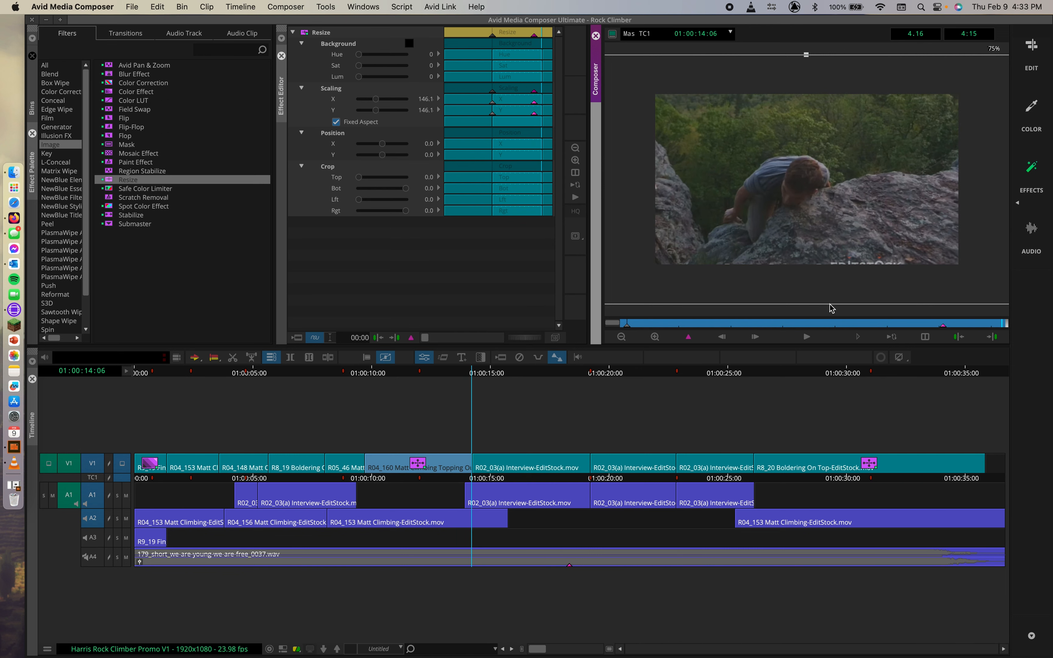
click(864, 340)
drag(640, 326, 664, 324)
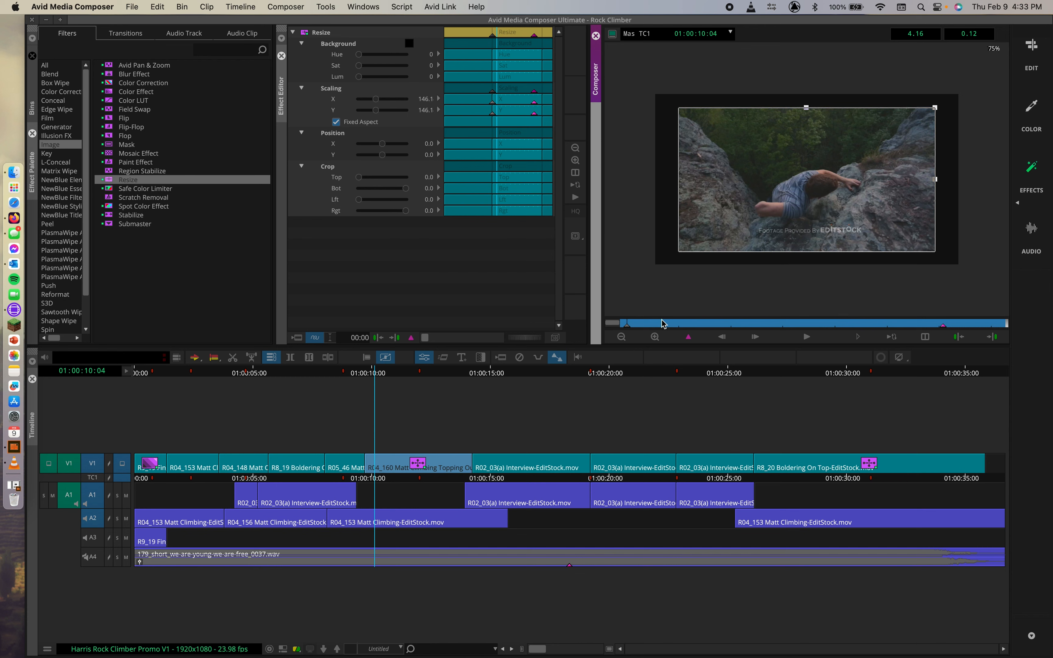
drag(638, 325, 765, 324)
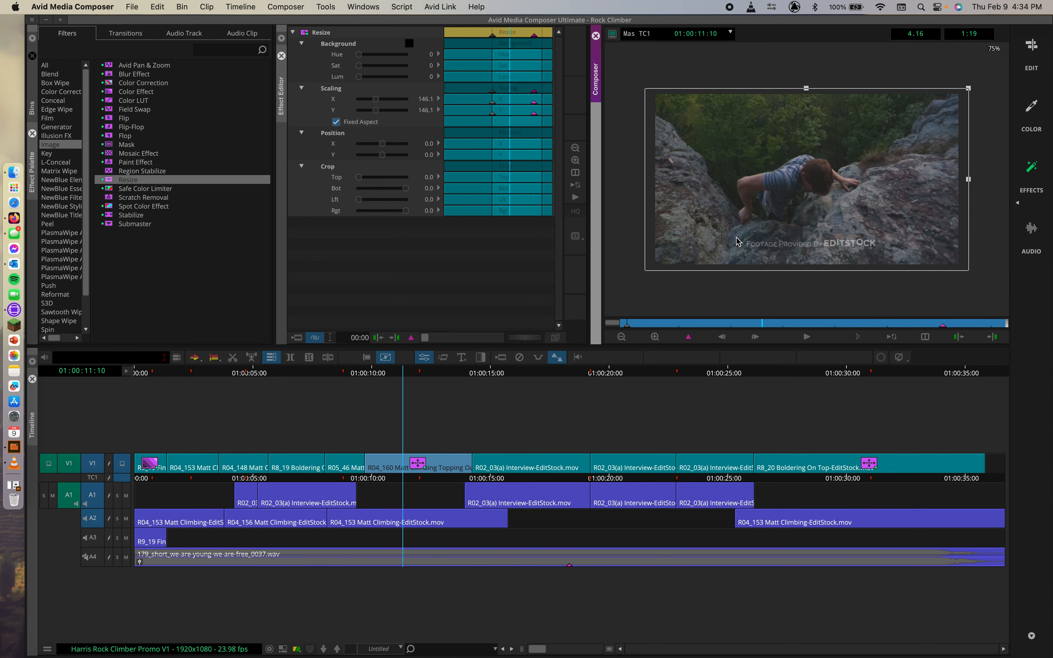
mouse_move(762, 324)
mouse_down()
mouse_move(637, 323)
mouse_move(944, 323)
mouse_move(629, 323)
mouse_move(944, 323)
mouse_move(649, 323)
mouse_move(765, 323)
mouse_up()
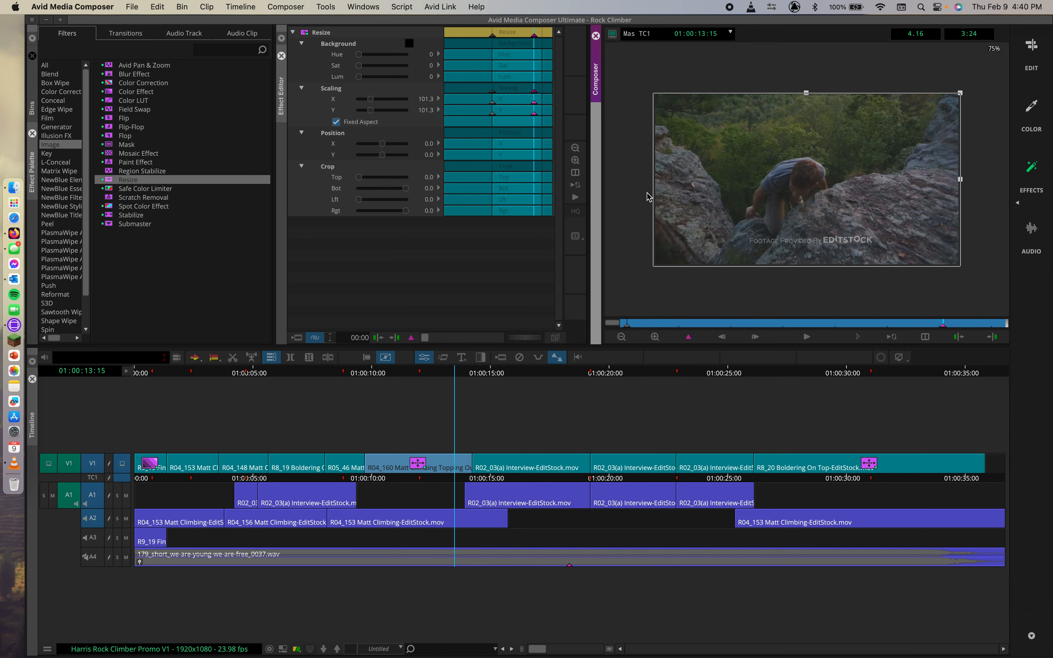
Select both Resize keyframes of the R04_160 clip and set the top crop to 630.
key(super+z)
click(156, 9)
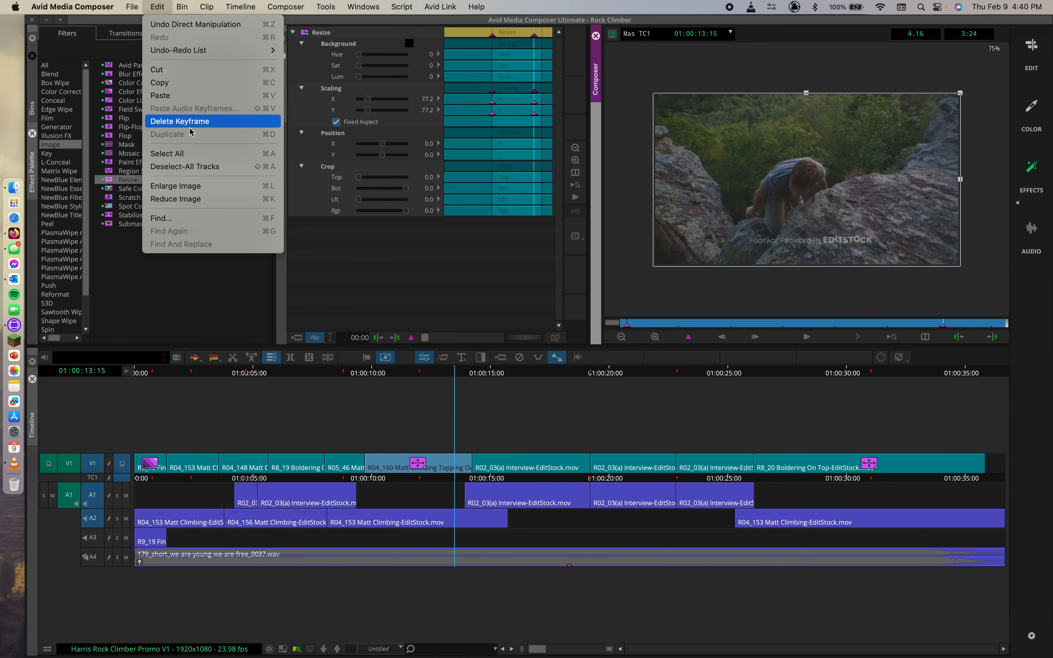
click(583, 7)
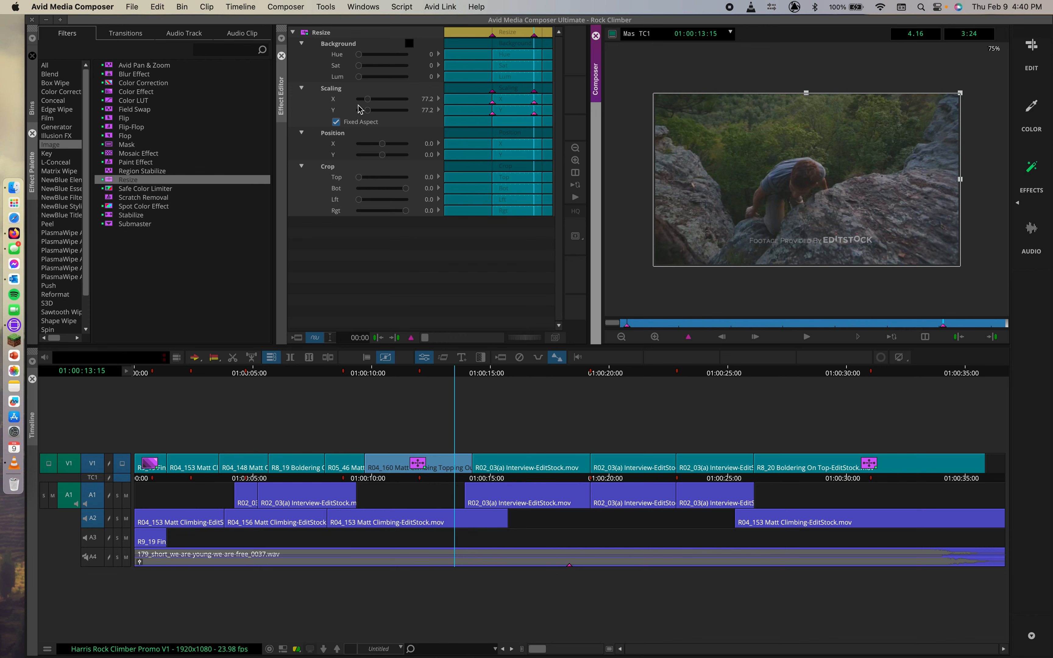
click(360, 66)
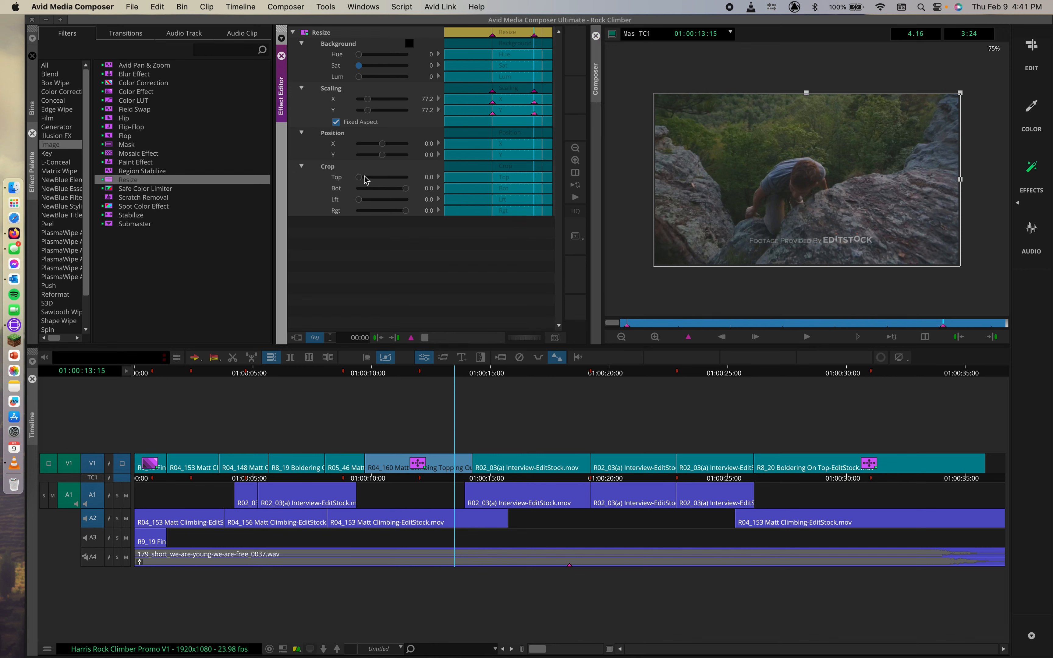
drag(361, 178, 389, 179)
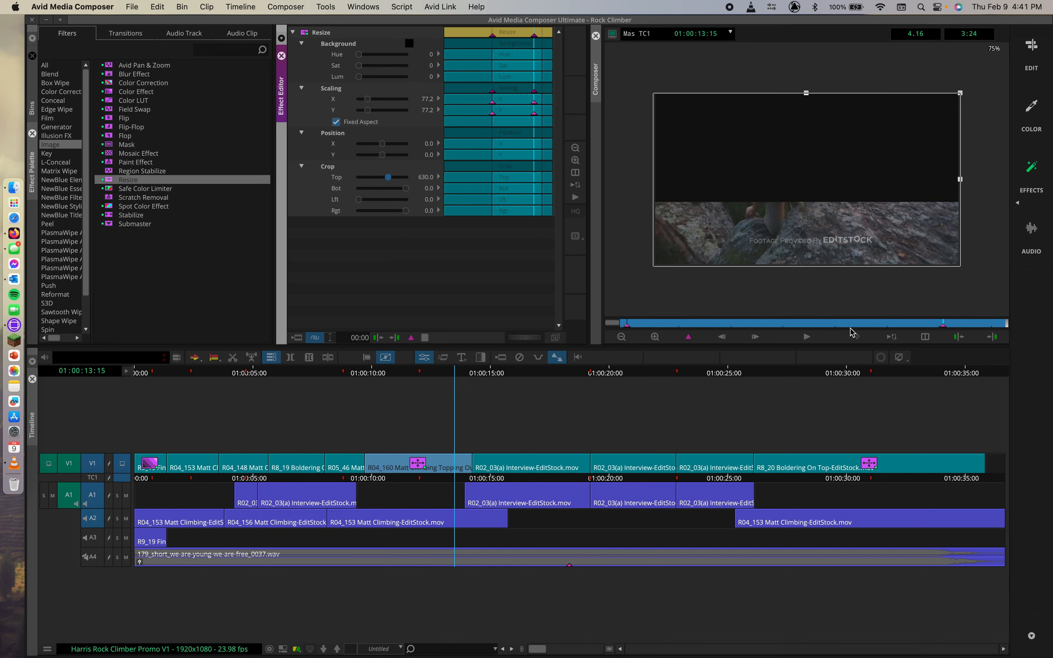
Scrub through the R04_160 clip in the effect view and the timeline to check the crop across its keyframes.
click(745, 323)
drag(657, 327, 808, 324)
drag(922, 324, 653, 324)
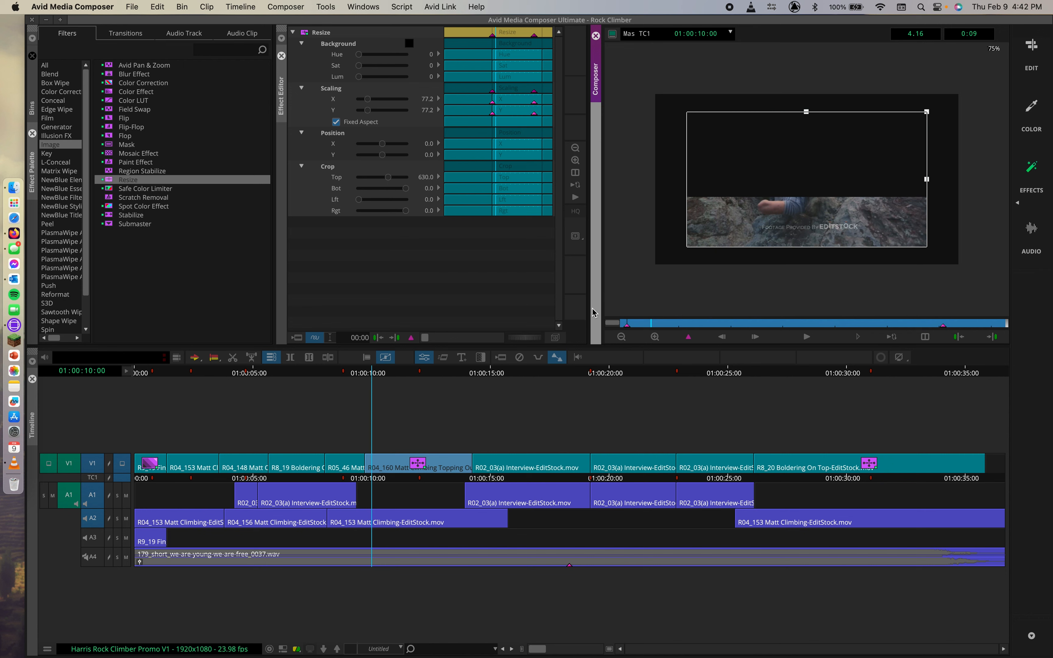
drag(390, 374, 318, 368)
click(467, 373)
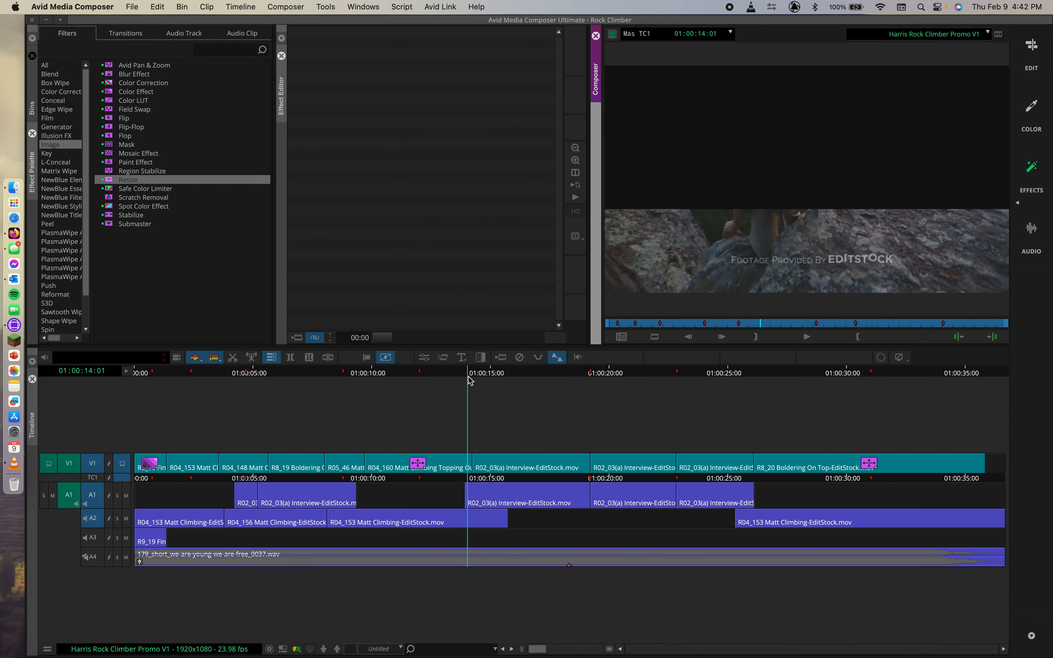
click(420, 374)
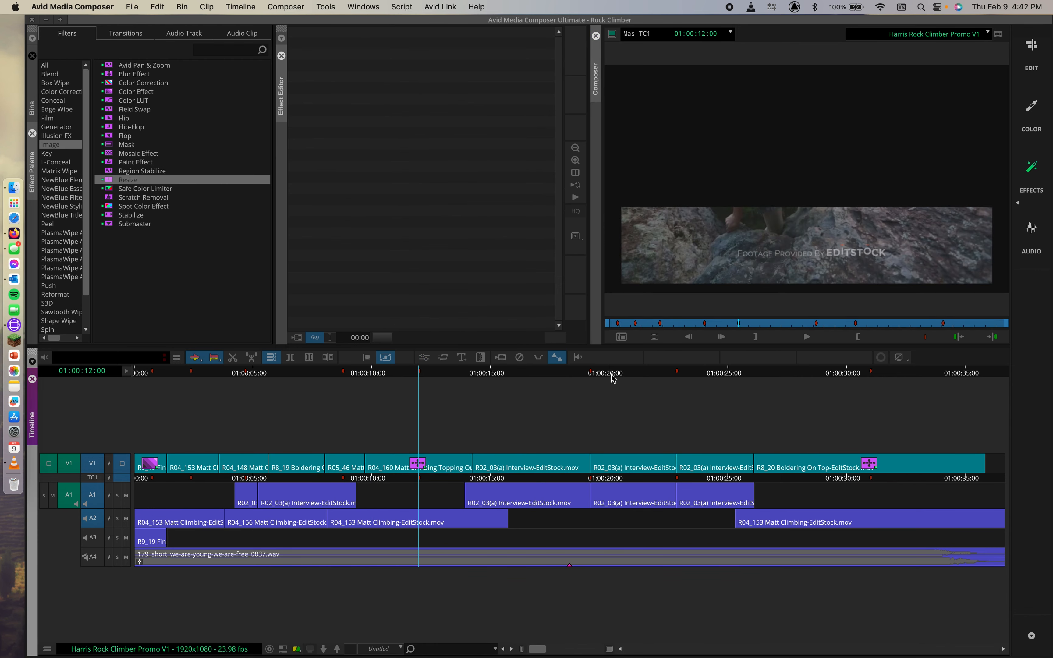
Open the Markers window and move it so that it no longer covers the Composer picture.
click(338, 4)
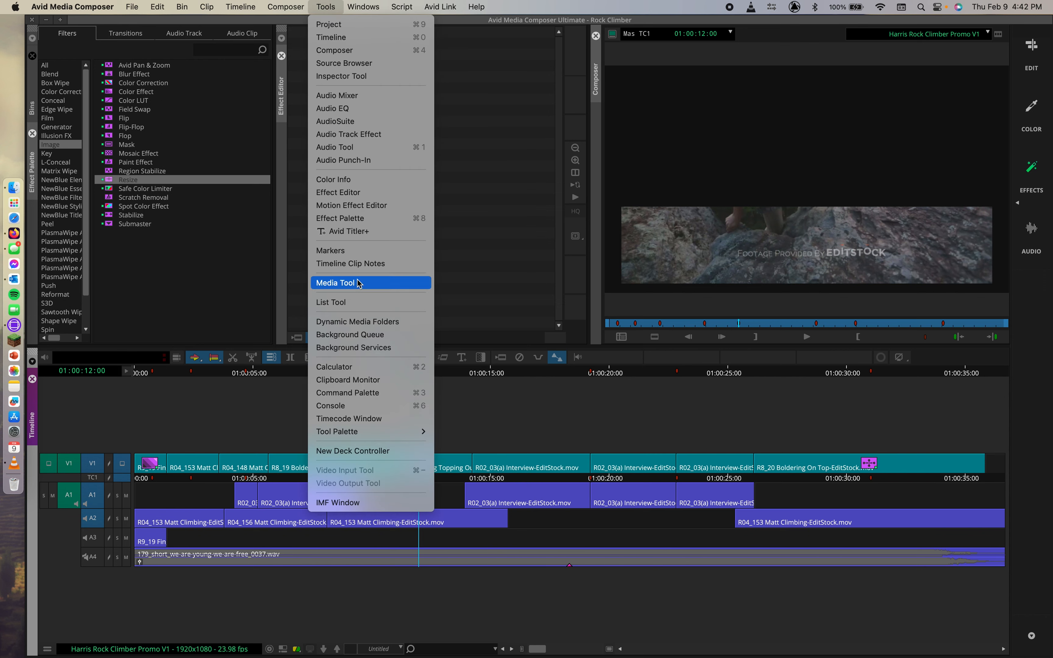
click(353, 252)
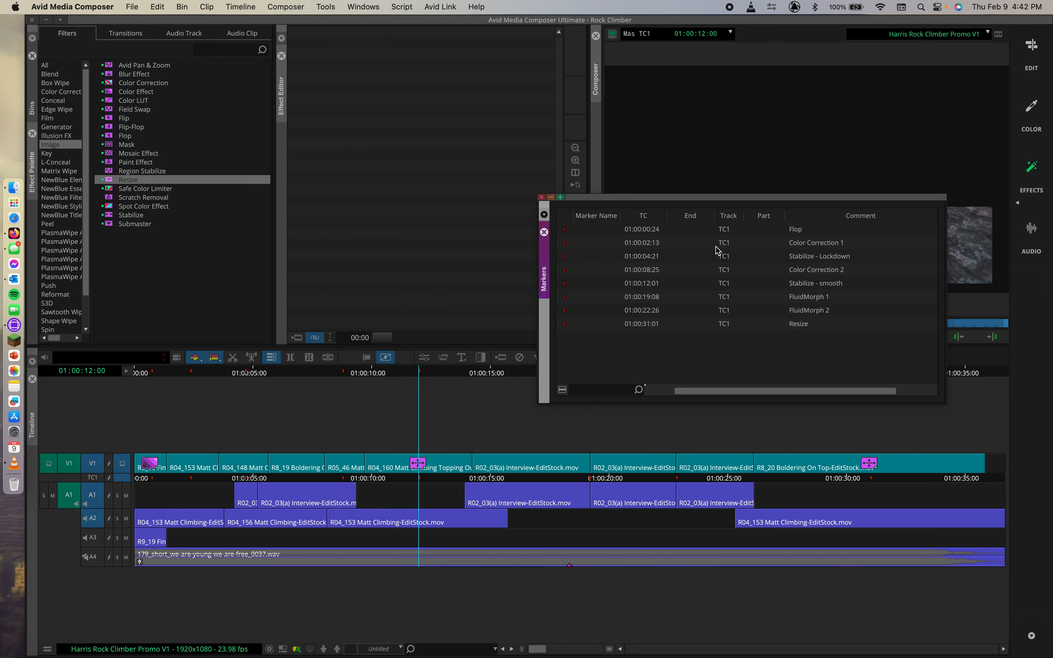
drag(679, 198, 435, 241)
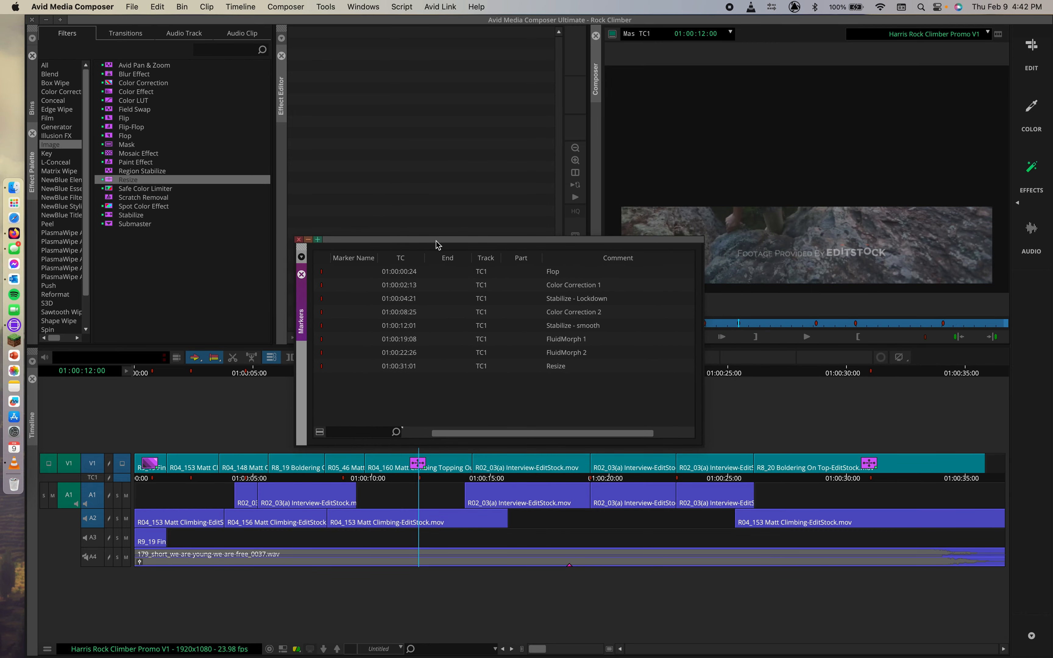